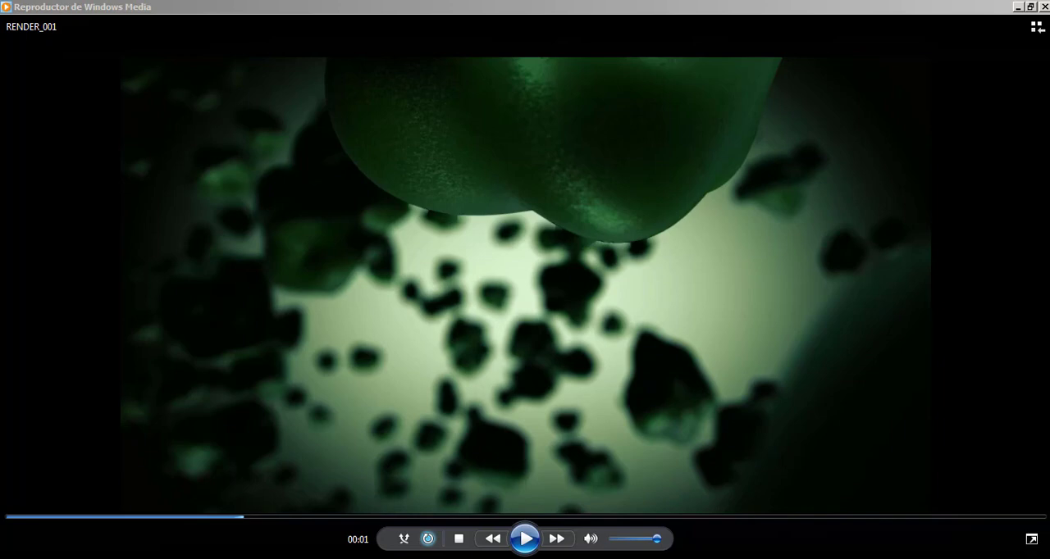
Replay the opening of the RENDER_001 video several times, pausing to examine the finished animation.
left_click(6, 518)
left_click(528, 543)
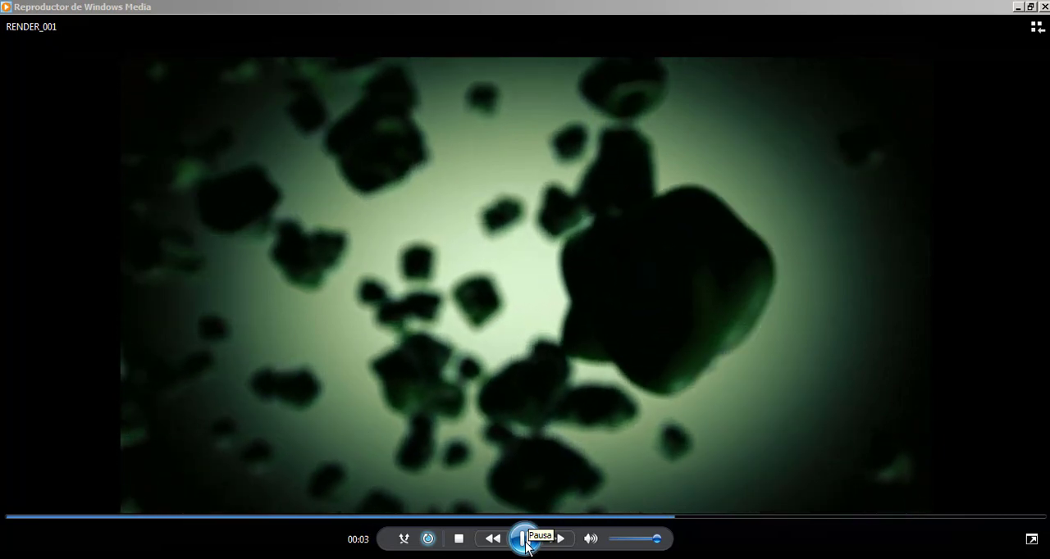
left_click(525, 539)
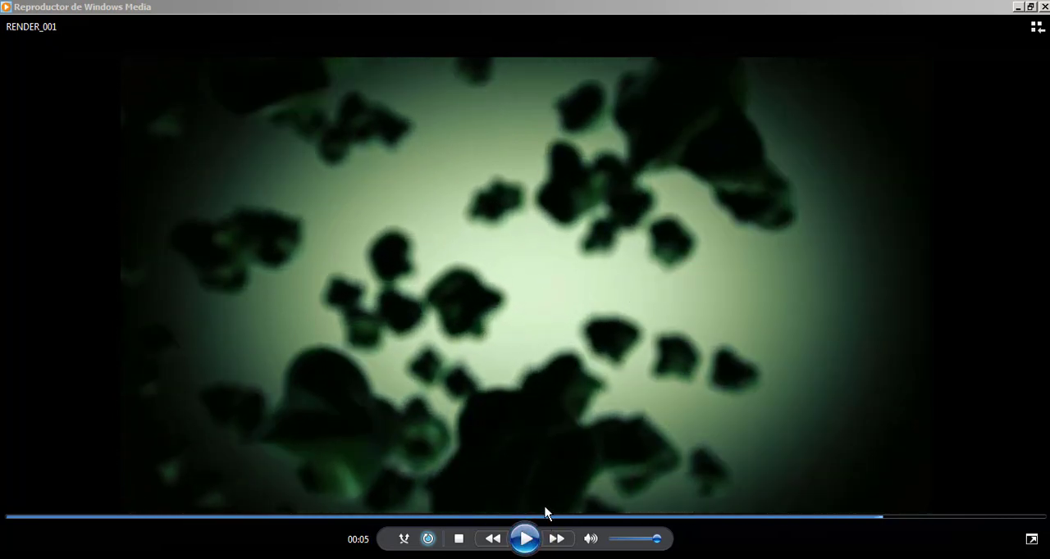
left_click_drag(410, 522, 7, 517)
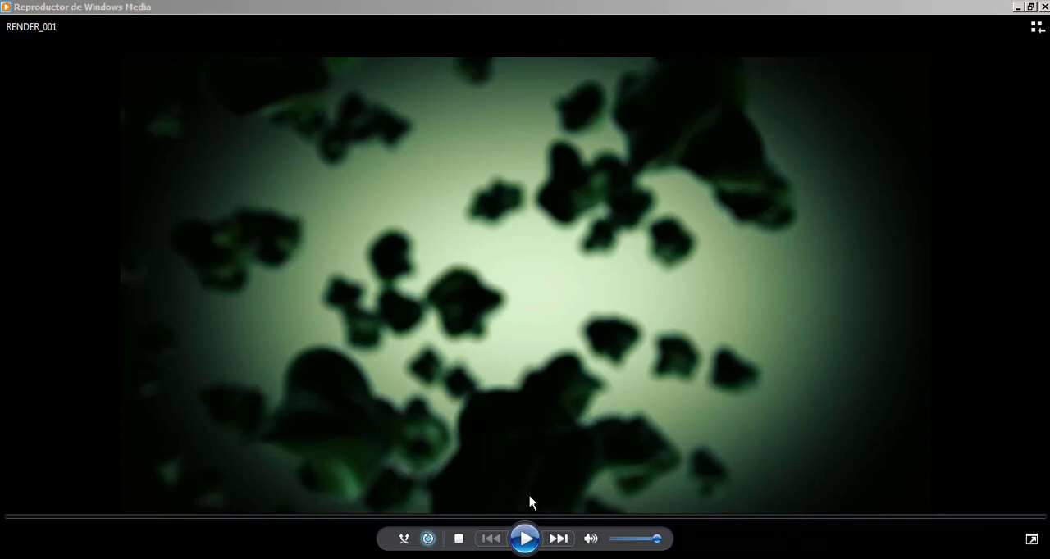
left_click(525, 539)
left_click(525, 539)
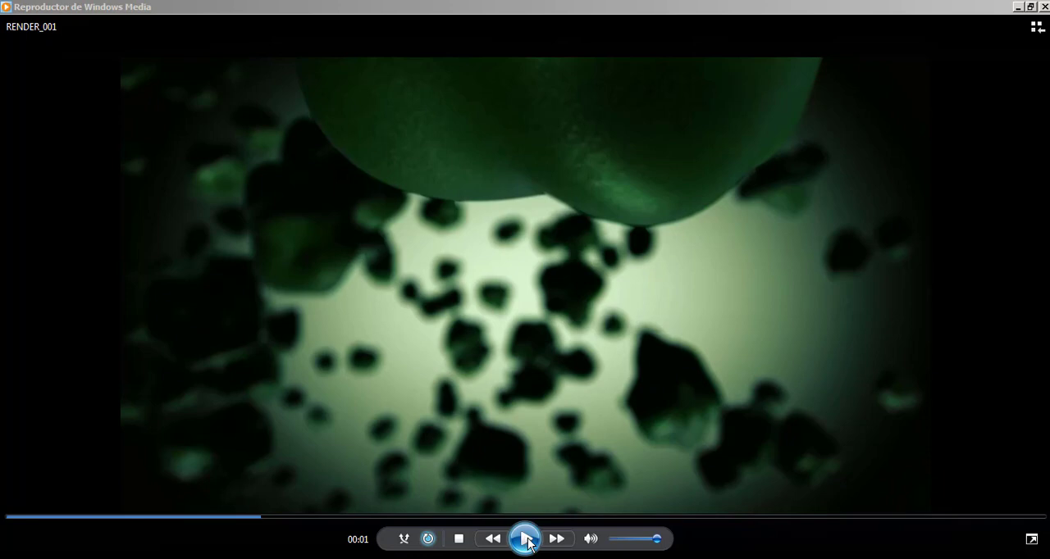
left_click(56, 517)
left_click(514, 539)
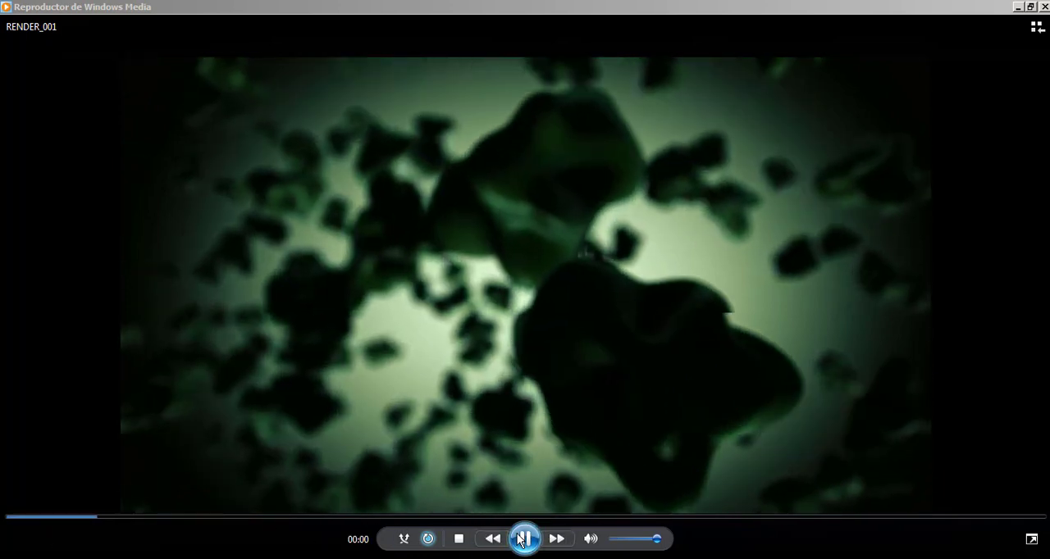
left_click(519, 538)
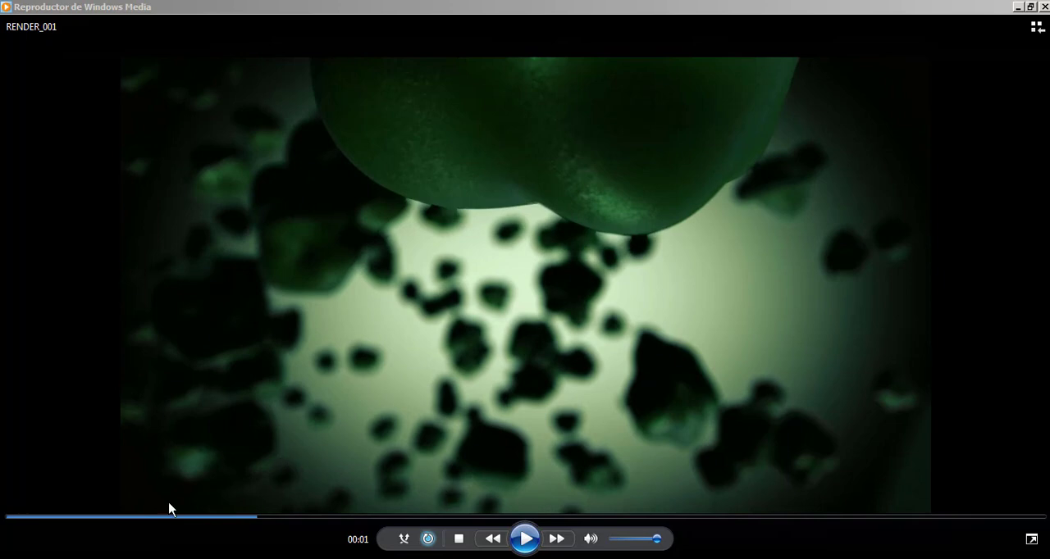
left_click(30, 517)
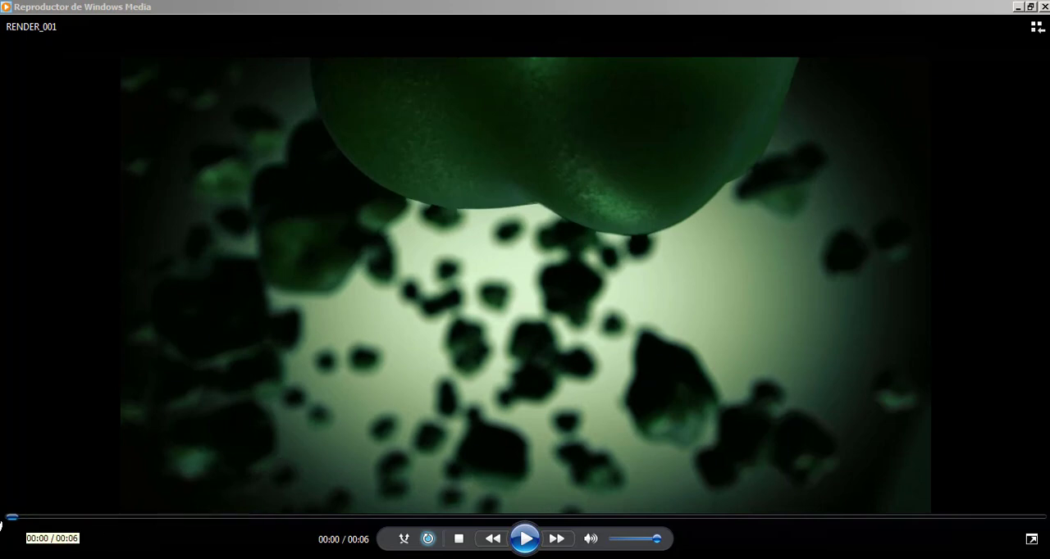
left_click(522, 539)
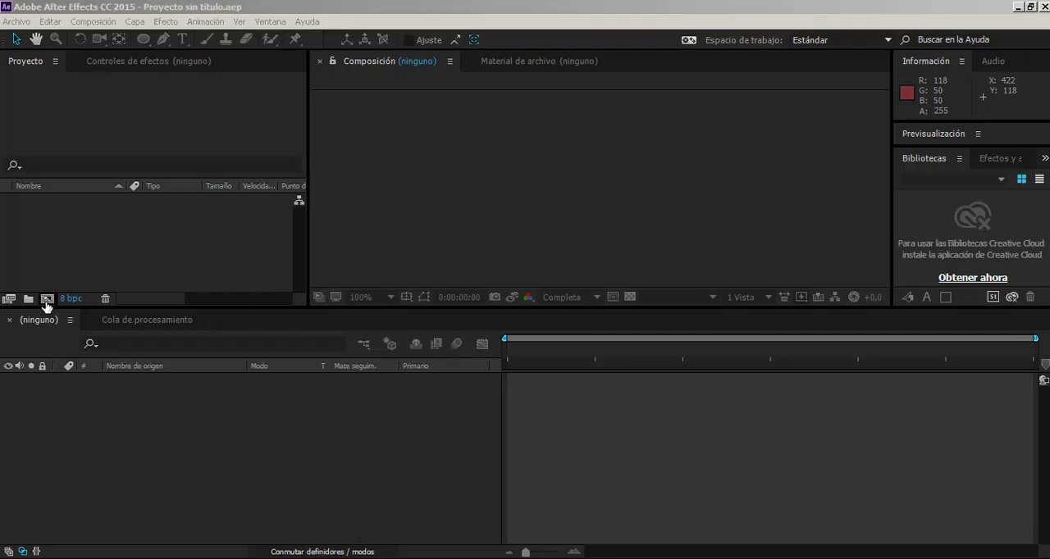
Create a new composition, Comp 1, with the HDV/HDTV 720 25 preset at 1280 x 720 px.
left_click(47, 299)
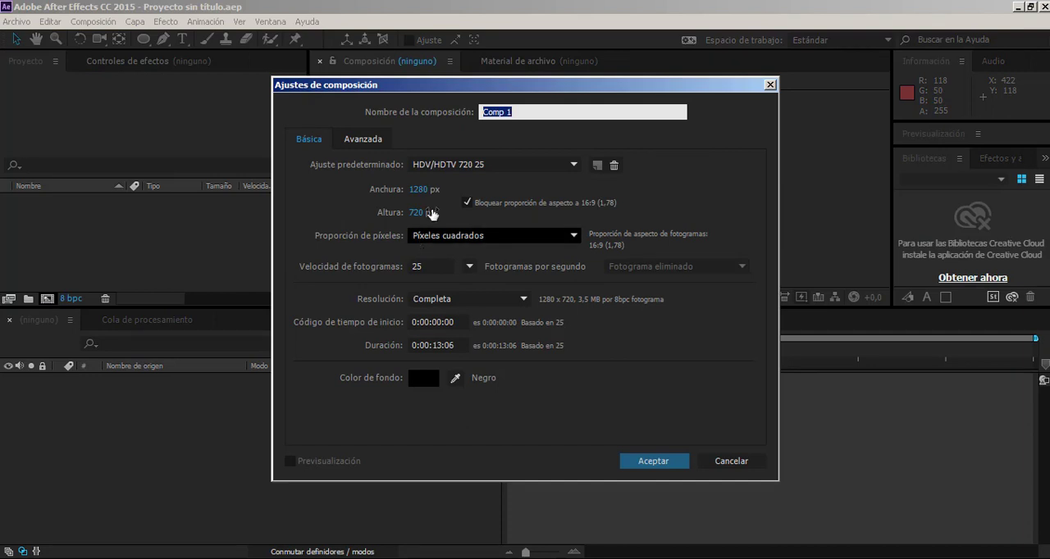
left_click(478, 165)
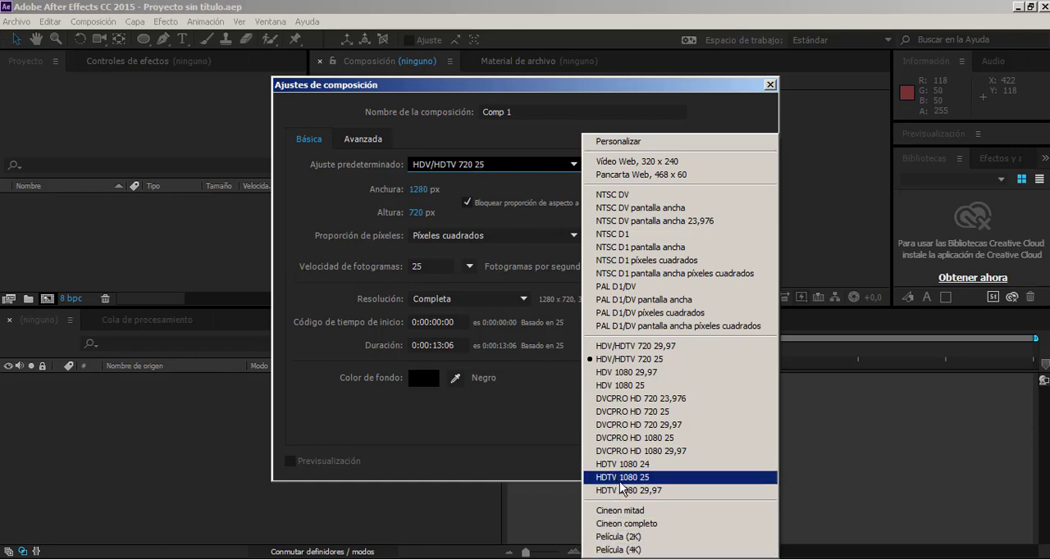
left_click(484, 452)
left_click(655, 464)
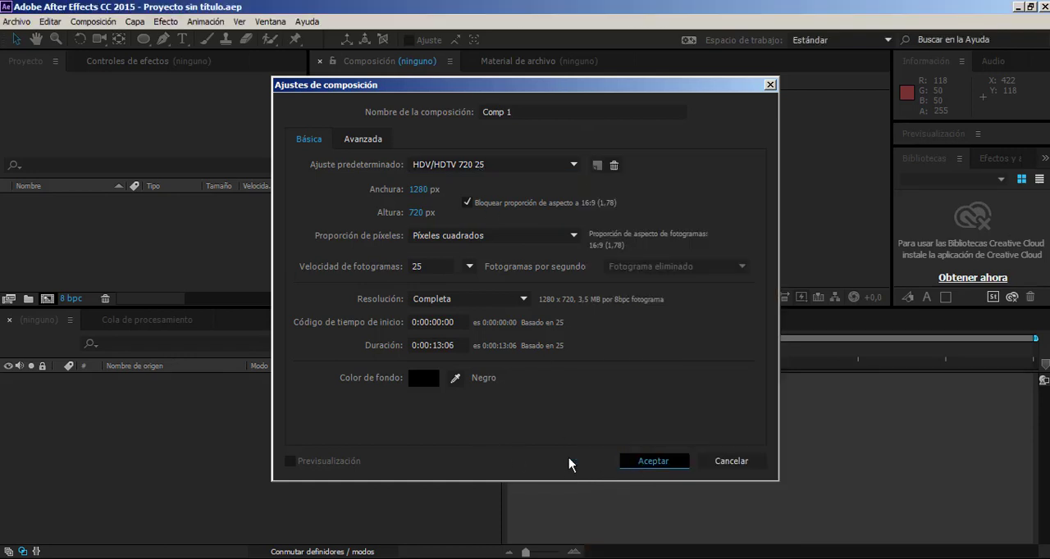
Add a composition-sized solid layer in dark red, hex 3C0000.
left_click(134, 22)
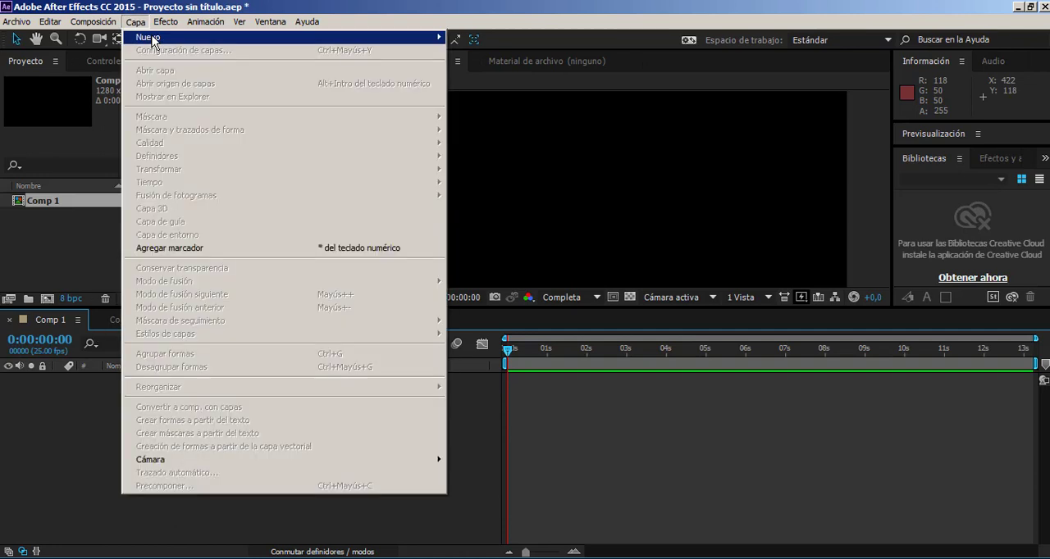
mouse_move(140, 38)
left_click(464, 54)
left_click(515, 378)
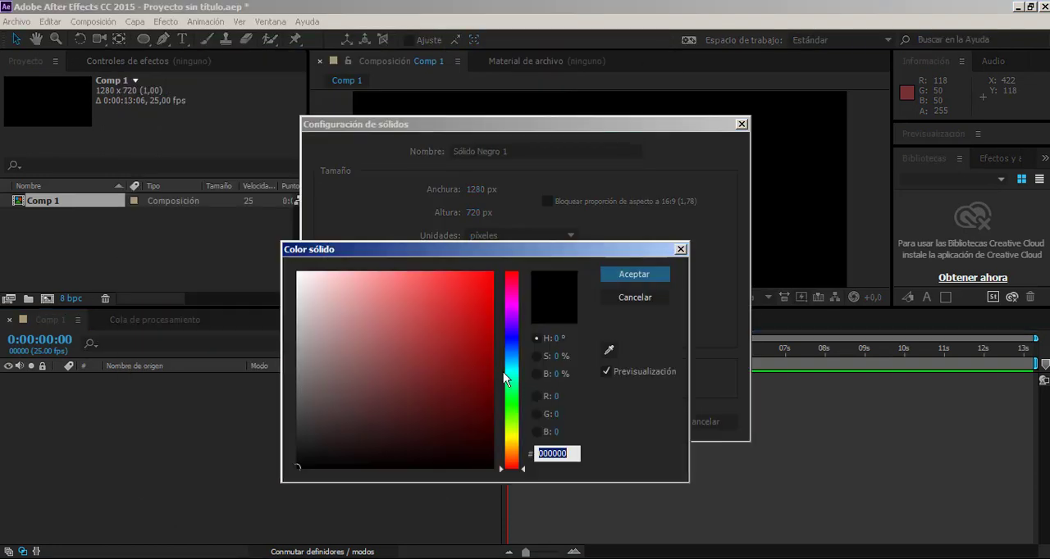
left_click(492, 419)
left_click_drag(538, 421, 539, 423)
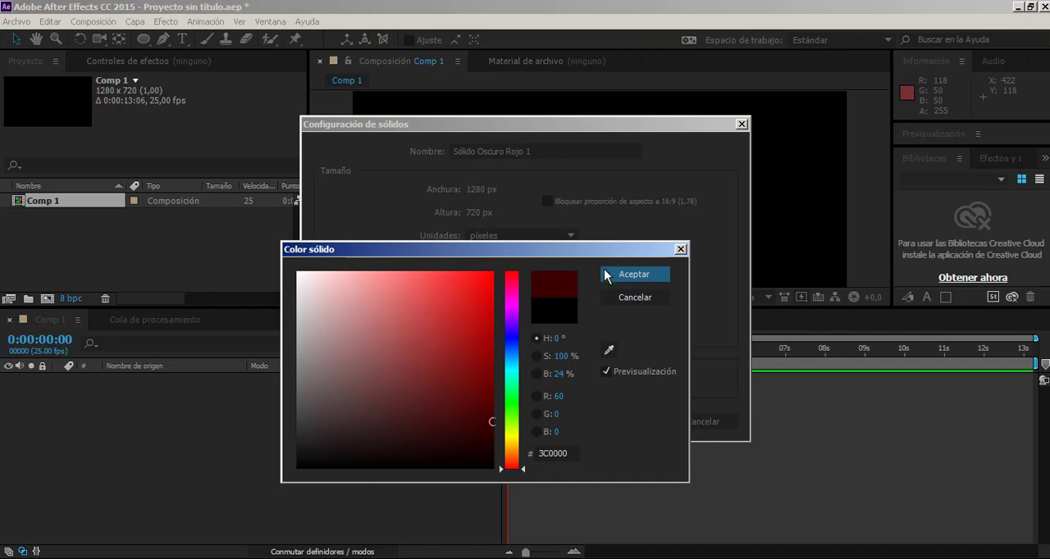
left_click(610, 275)
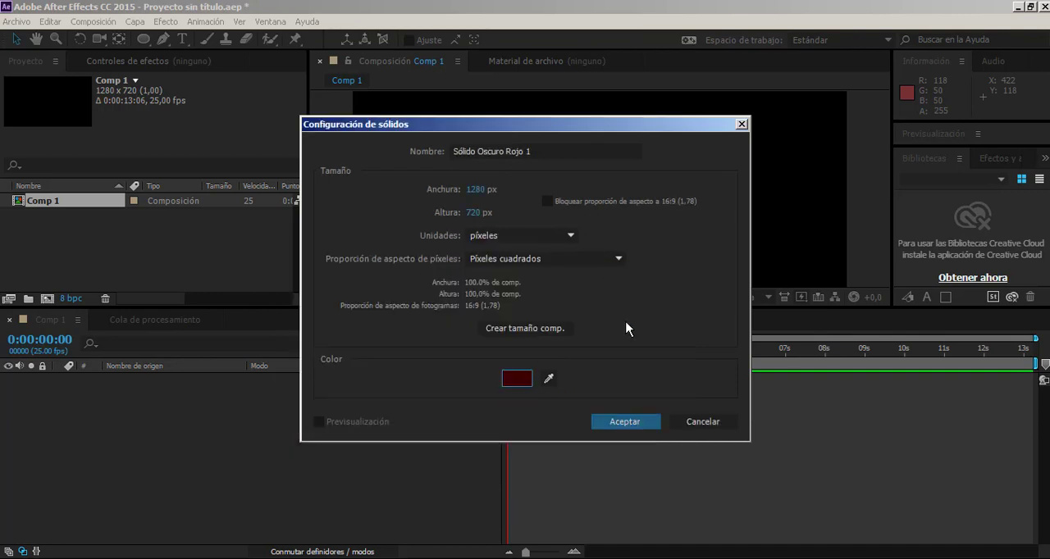
left_click(635, 423)
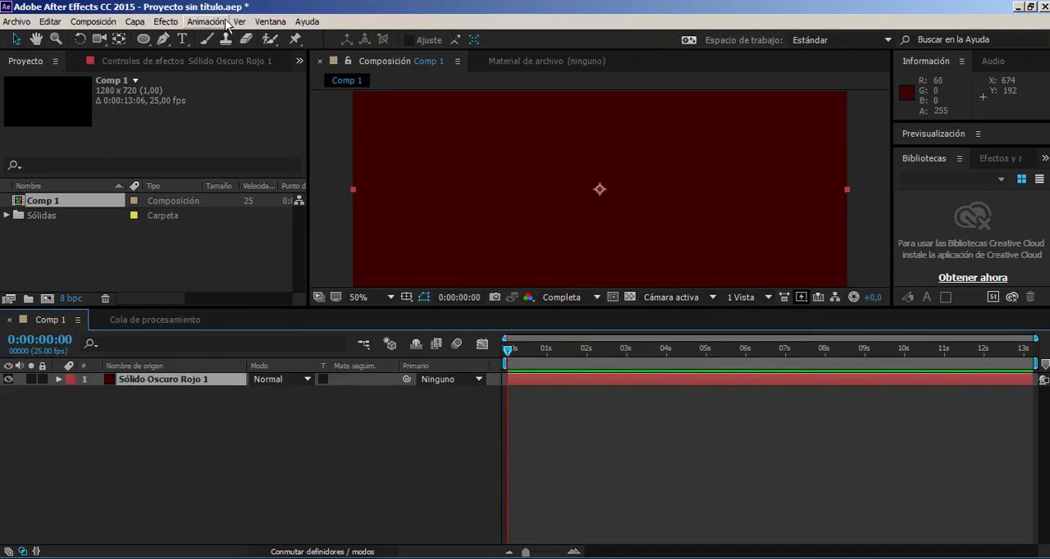
left_click(135, 21)
mouse_move(171, 25)
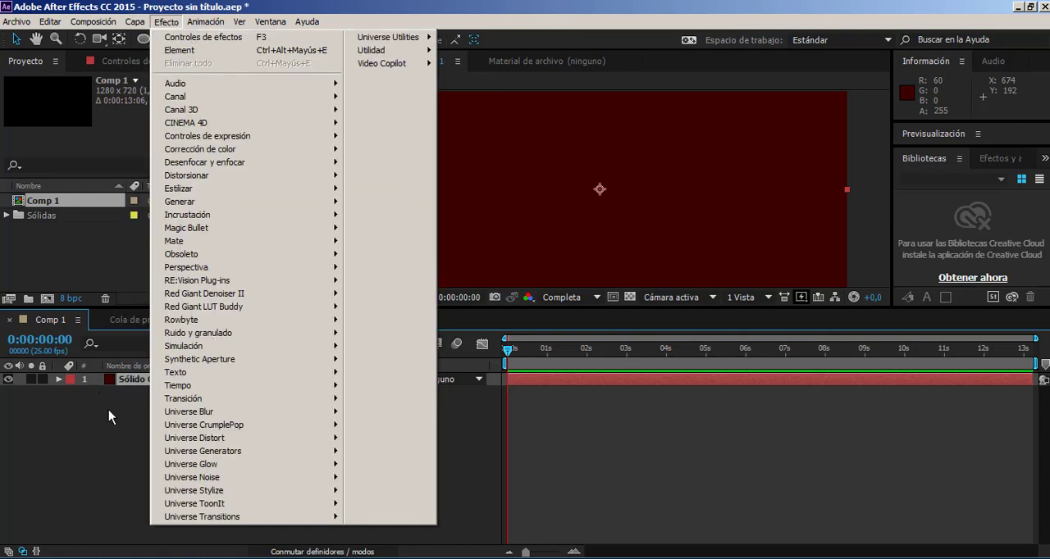
left_click(131, 103)
Add a second composition-sized solid layer above it in a lighter greyish red, RGB 186, 108, 108.
left_click(136, 22)
mouse_move(144, 41)
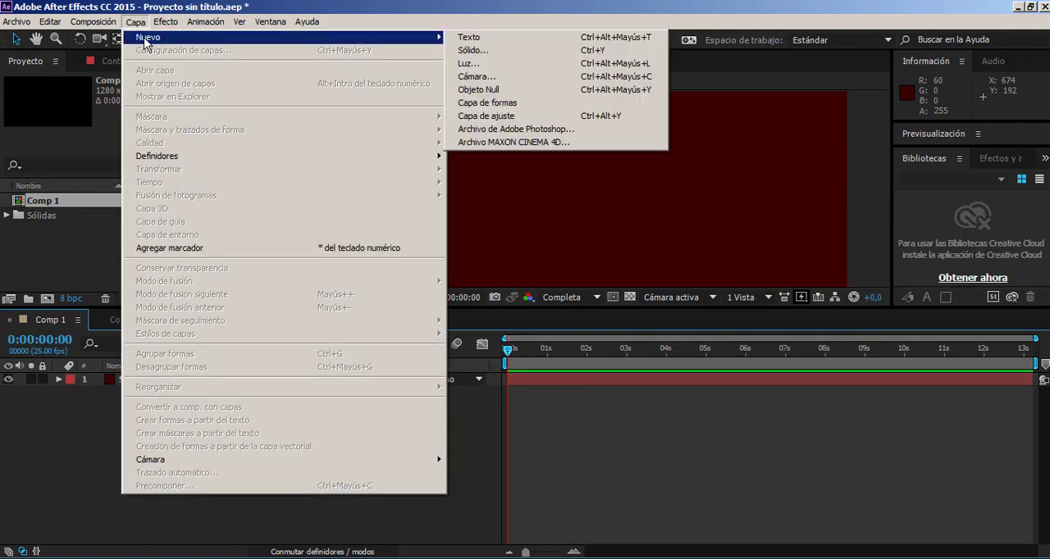
left_click(530, 51)
left_click(528, 384)
left_click_drag(365, 334, 379, 325)
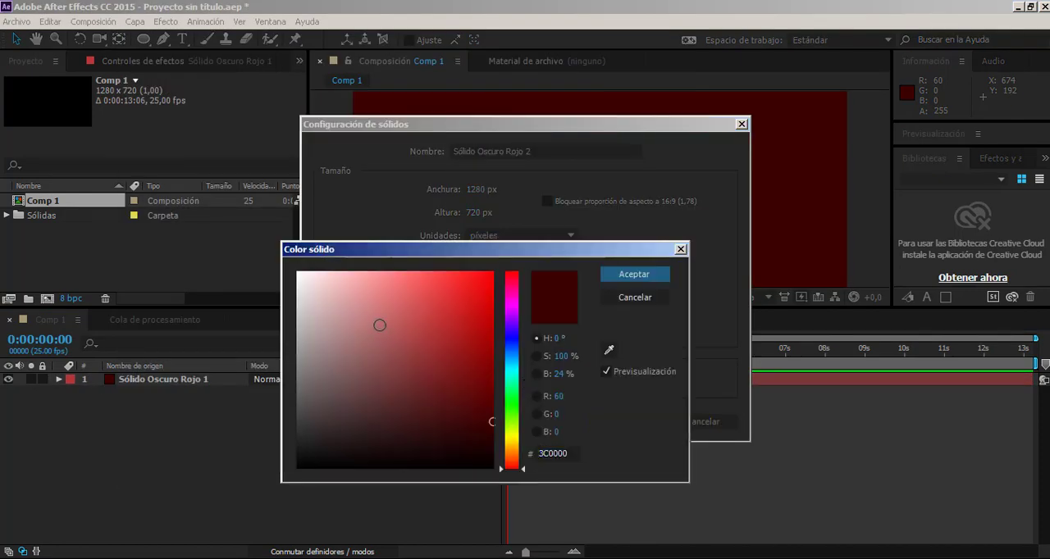
left_click(634, 274)
left_click(620, 428)
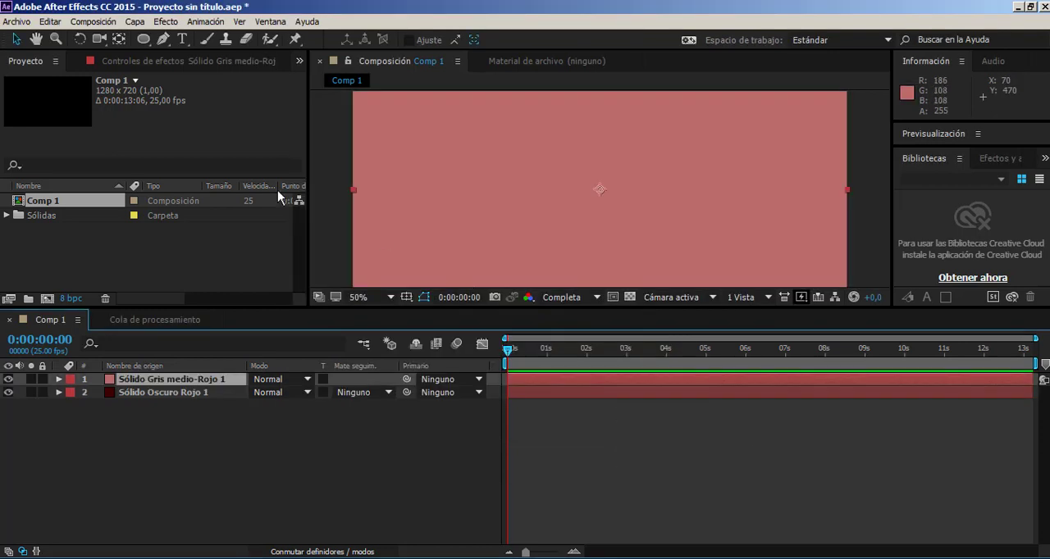
Draw an elliptical mask across nearly the full width of the lighter red solid and centre it in the frame.
left_click(144, 39)
key("comma")
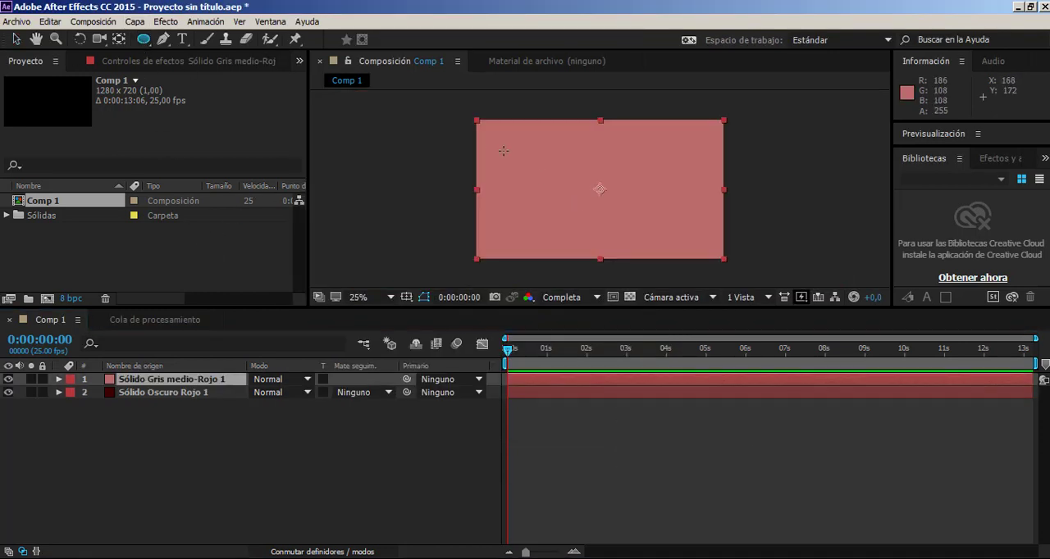
left_click_drag(480, 140, 726, 256)
key("v")
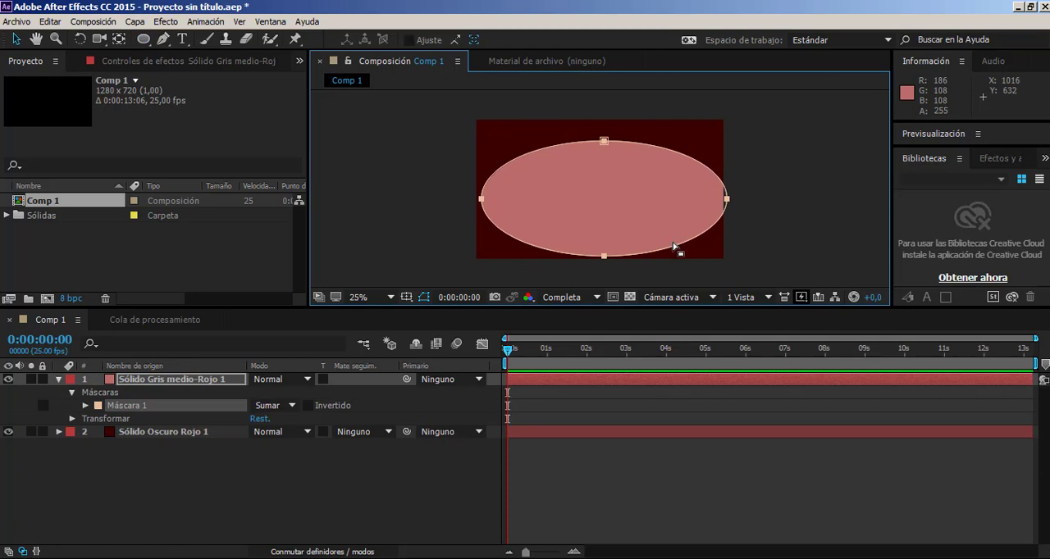
double_click(675, 245)
left_click_drag(655, 213, 648, 206)
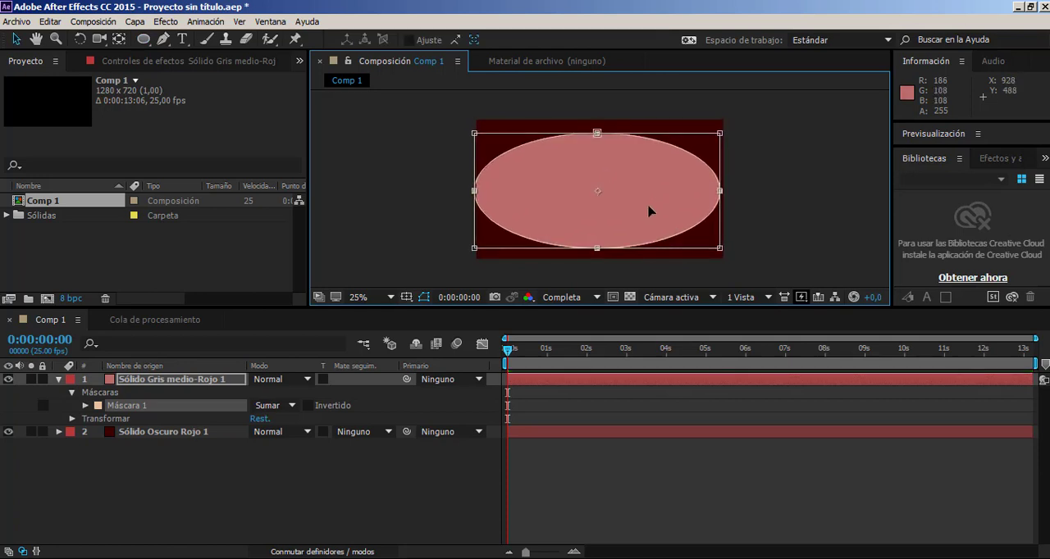
Set the elliptical mask's feather to 236 pixels and collapse the lighter solid's properties.
left_click(84, 405)
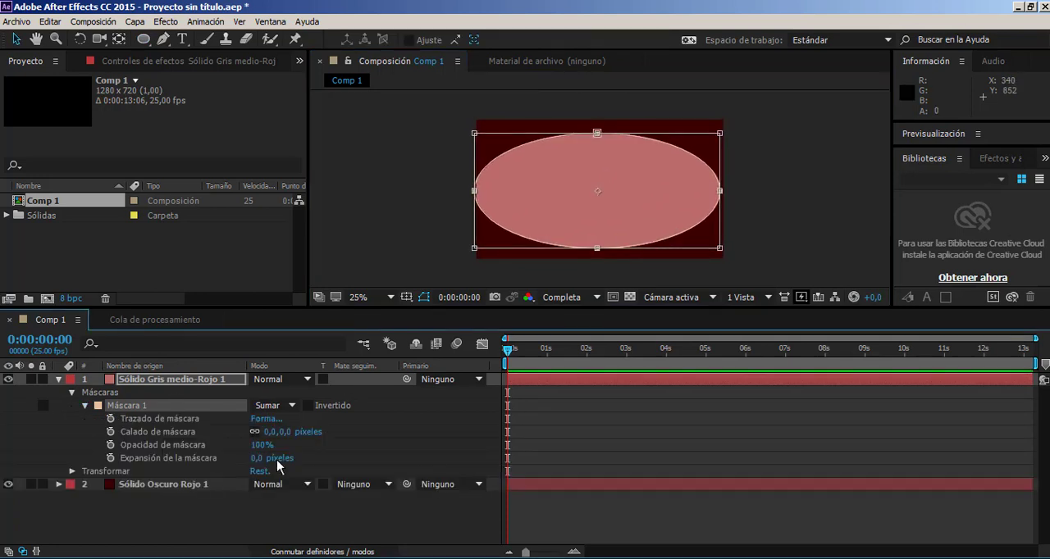
left_click_drag(269, 431, 738, 432)
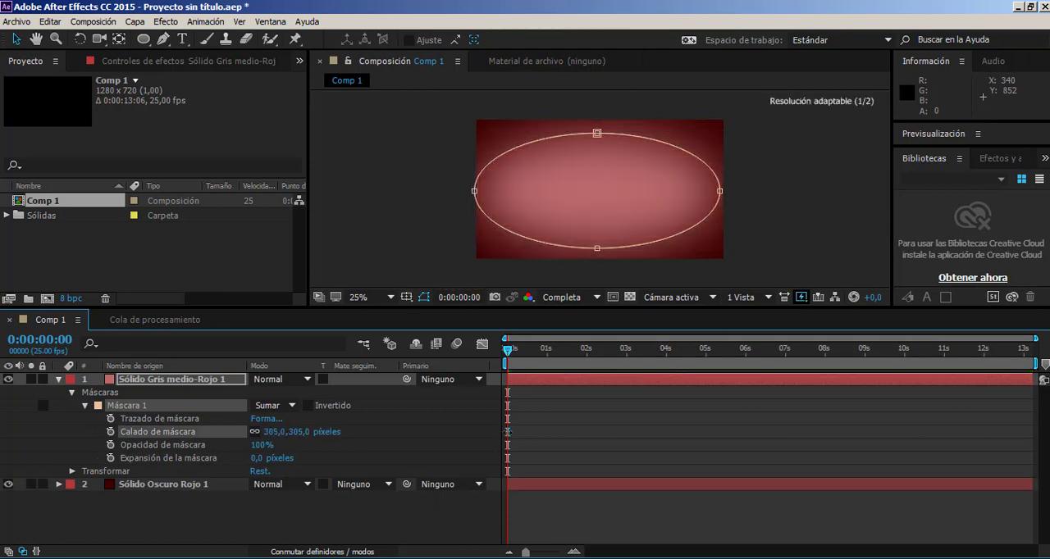
left_click_drag(508, 432, 462, 438)
left_click(421, 437)
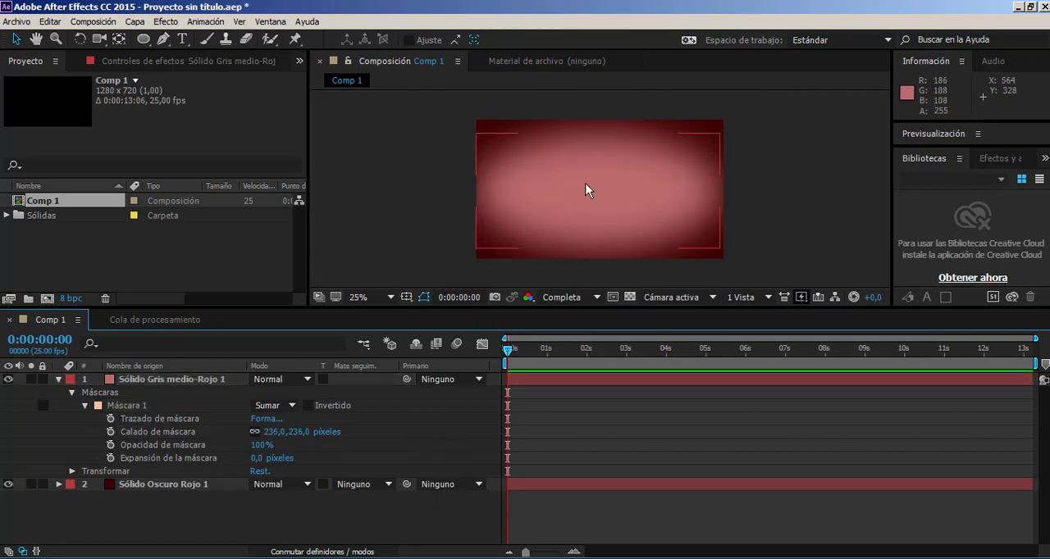
scroll(503, 180, "up", 1)
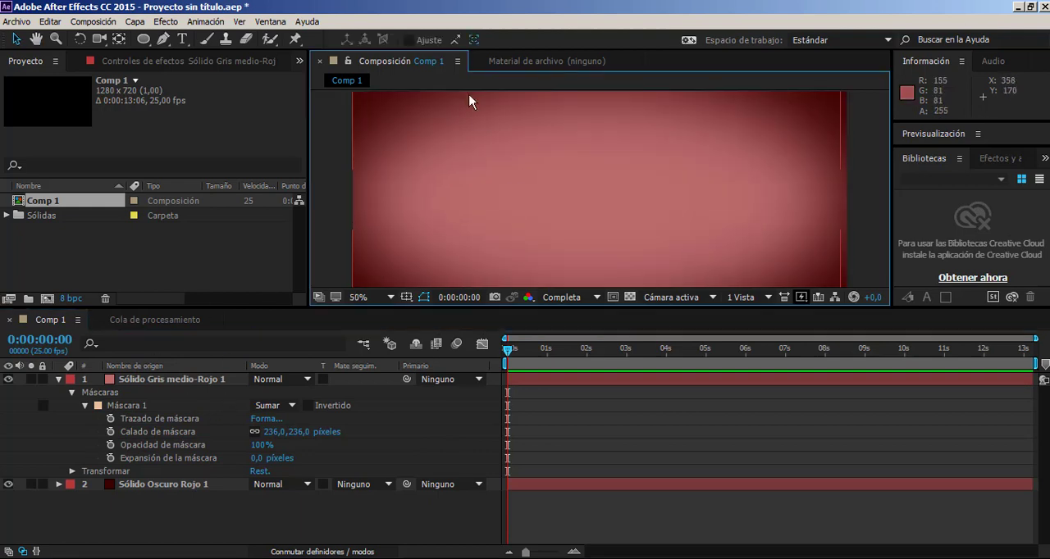
scroll(602, 190, "down", 1)
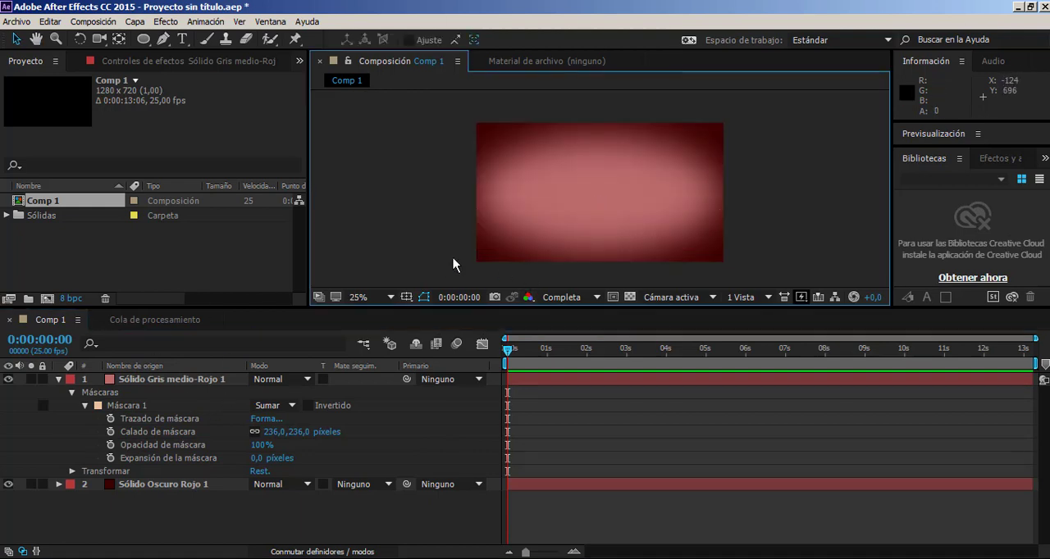
left_click(163, 379)
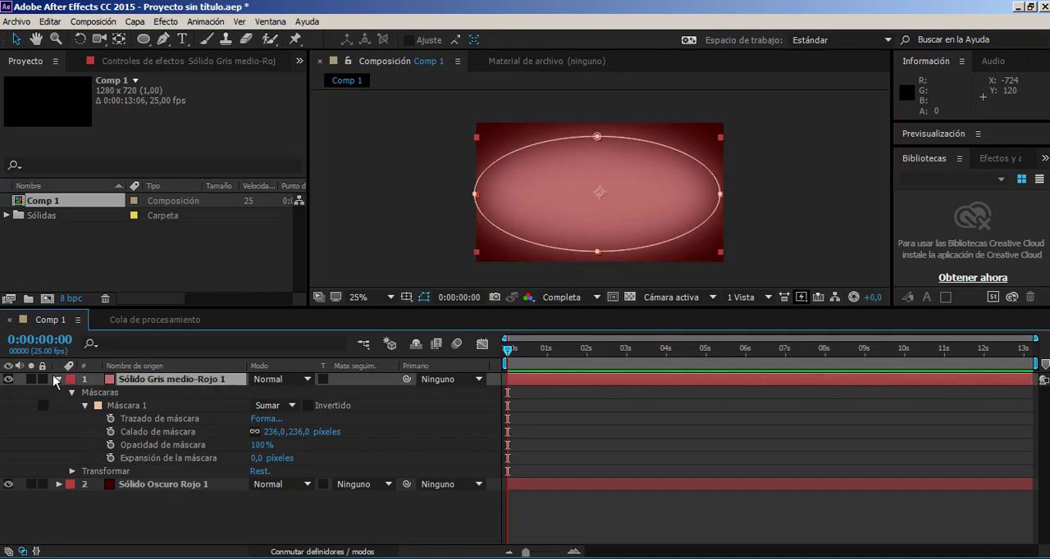
left_click(58, 379)
left_click(162, 432)
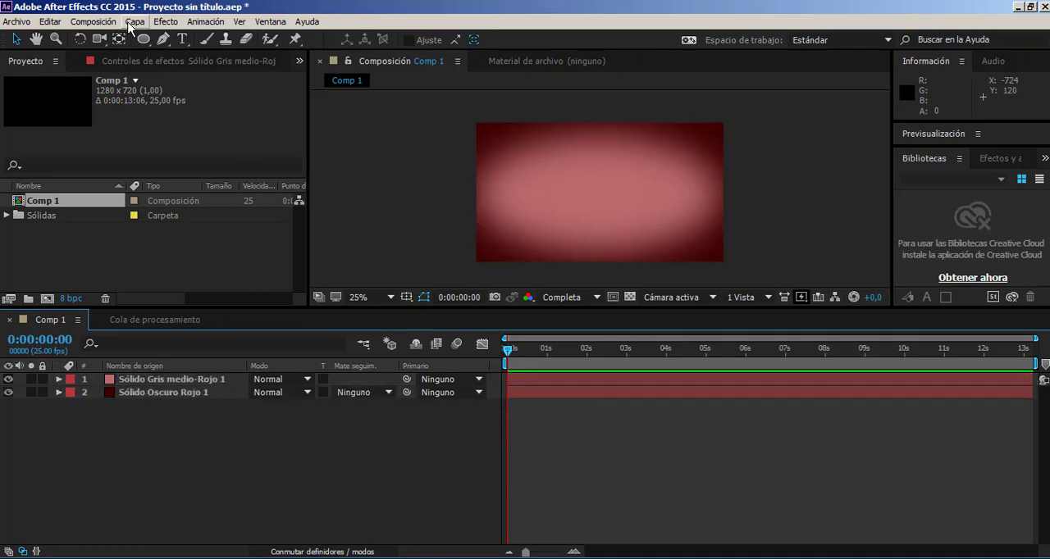
Add a black solid layer, hex 000000, named 3D ELEMENT on top of the background solids.
left_click(136, 21)
mouse_move(135, 39)
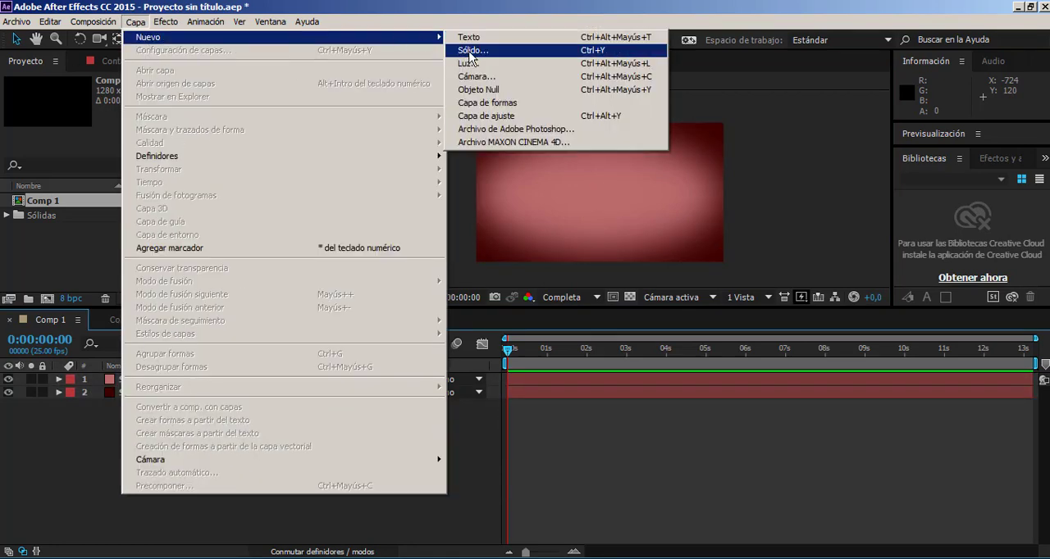
left_click(472, 51)
left_click(518, 379)
type("000000")
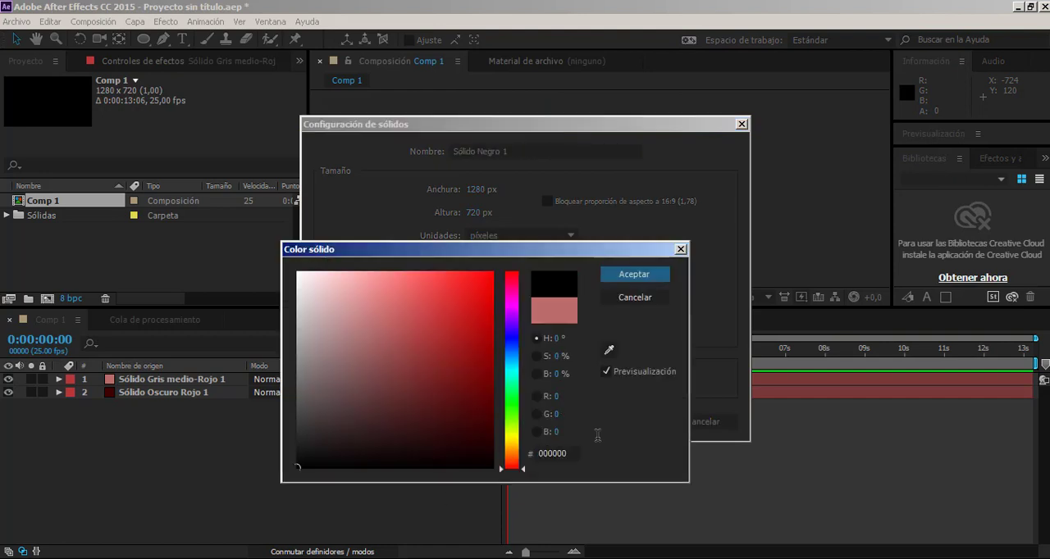
left_click(644, 280)
left_click(538, 145)
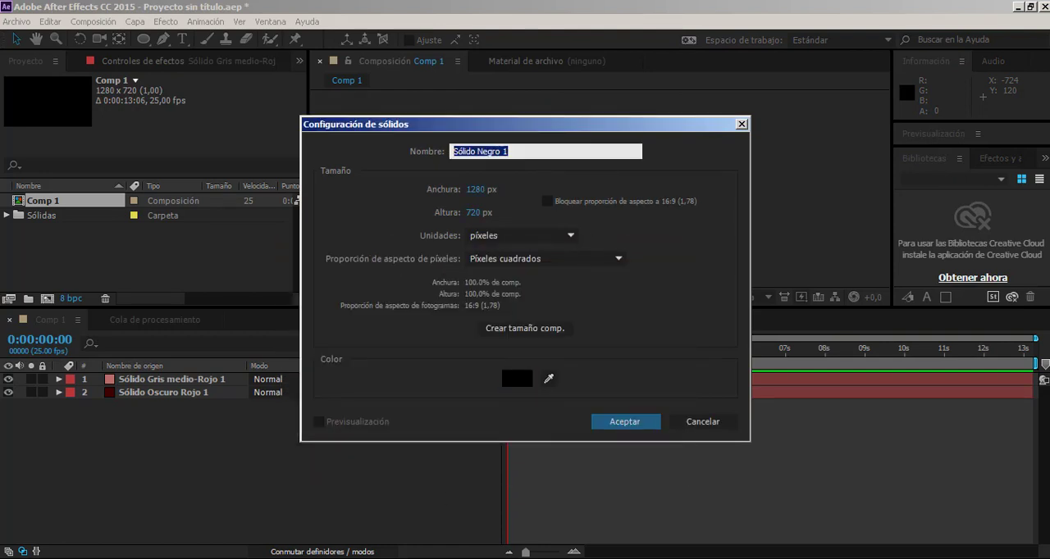
type("3D ELEMENT")
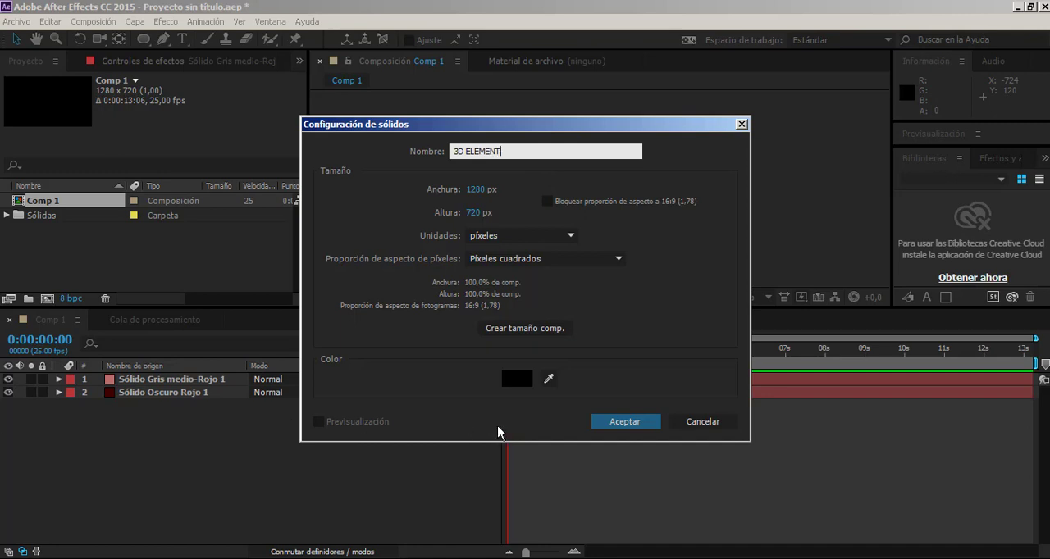
left_click(624, 422)
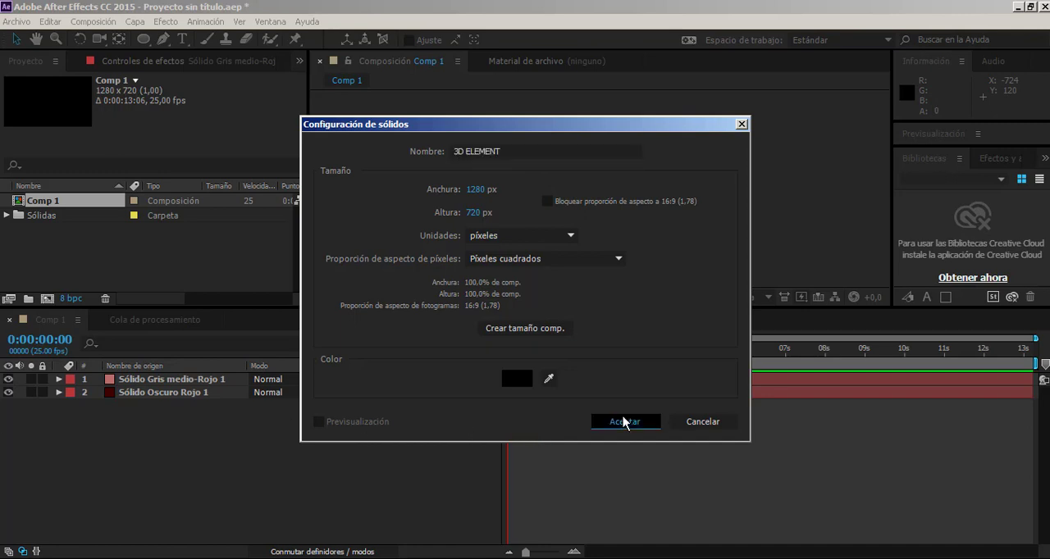
Apply the Element effect to the 3D ELEMENT layer and open its Scene Setup.
left_click(132, 63)
right_click(124, 159)
mouse_move(390, 98)
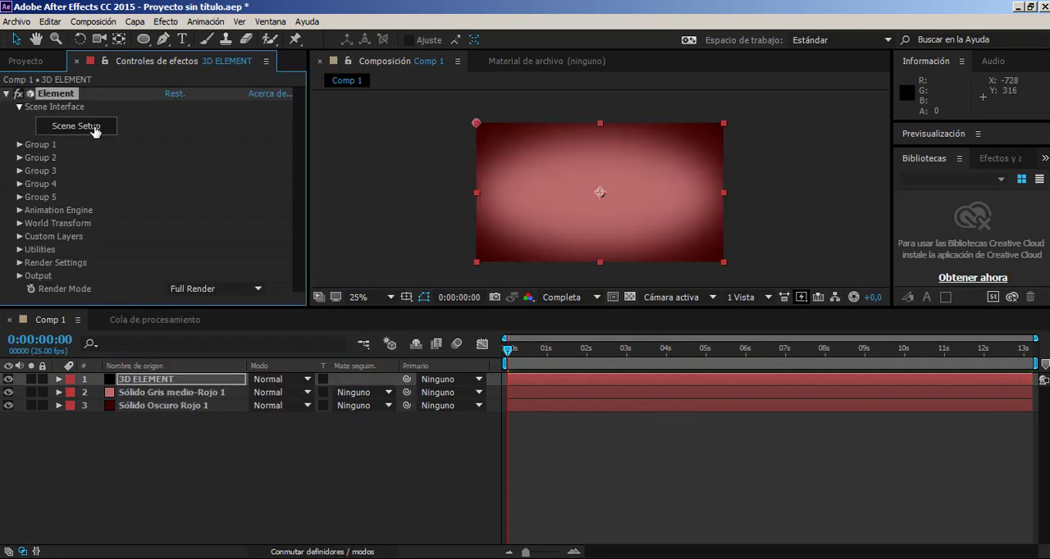
left_click(76, 126)
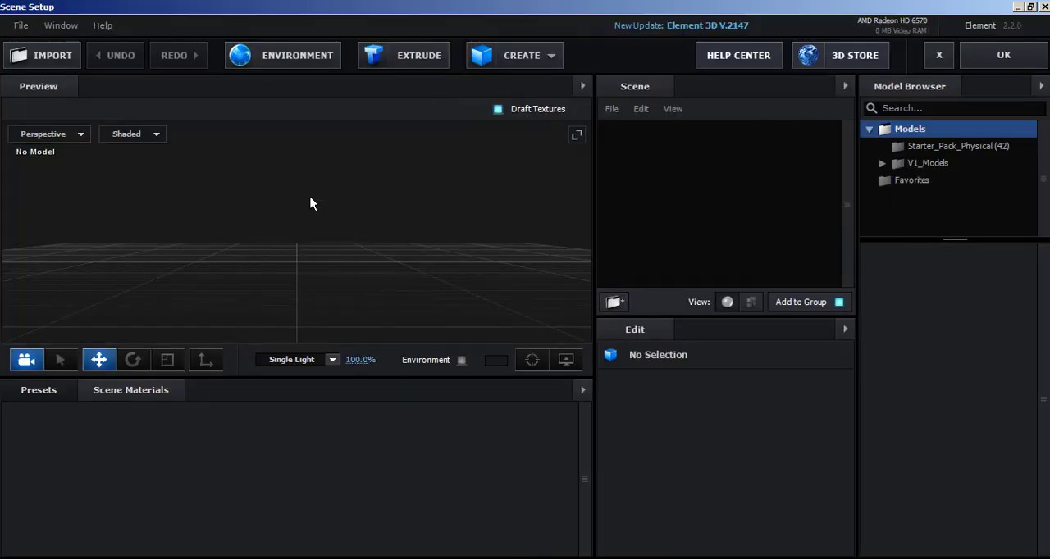
Create a primitive sphere model in the Element scene.
left_click(523, 57)
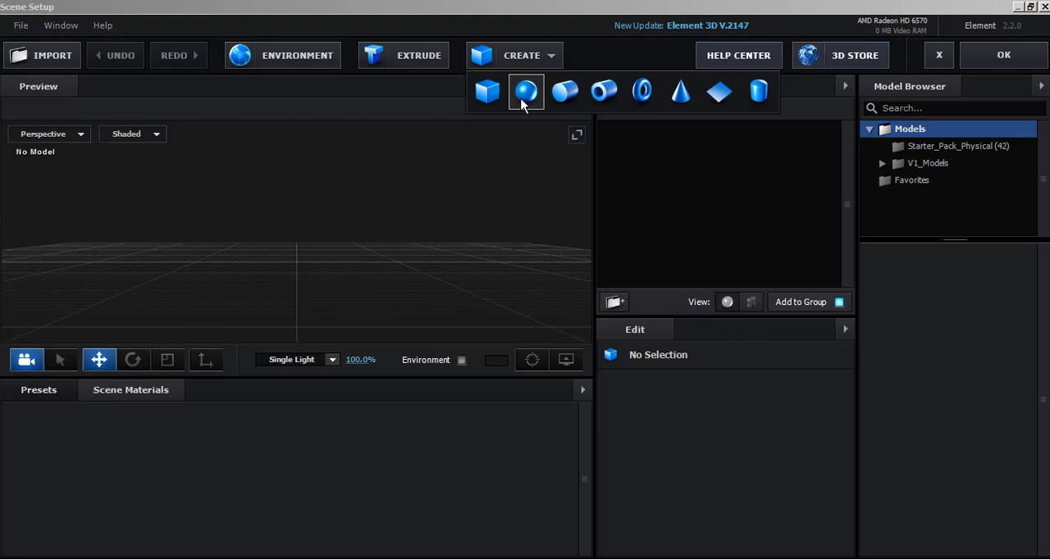
left_click(525, 92)
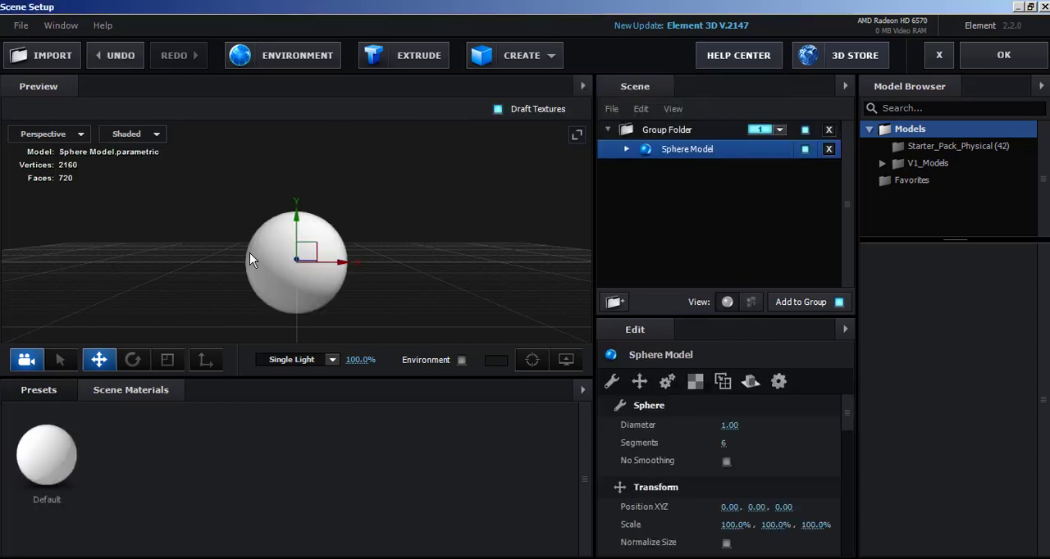
left_click_drag(249, 252, 431, 256)
left_click_drag(432, 210, 453, 231)
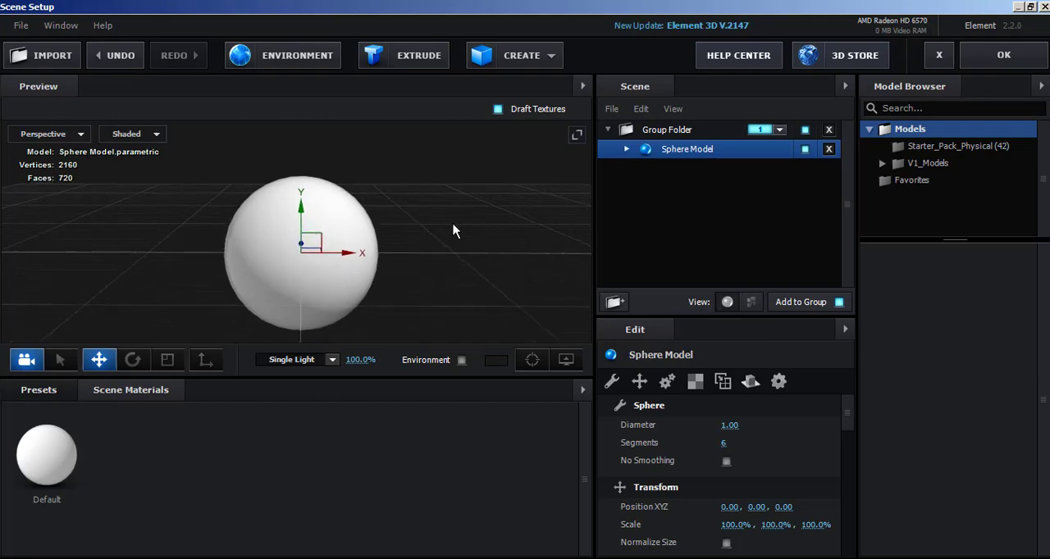
Switch the preview from shaded to Wireframe display to reveal the sphere's mesh.
left_click(155, 133)
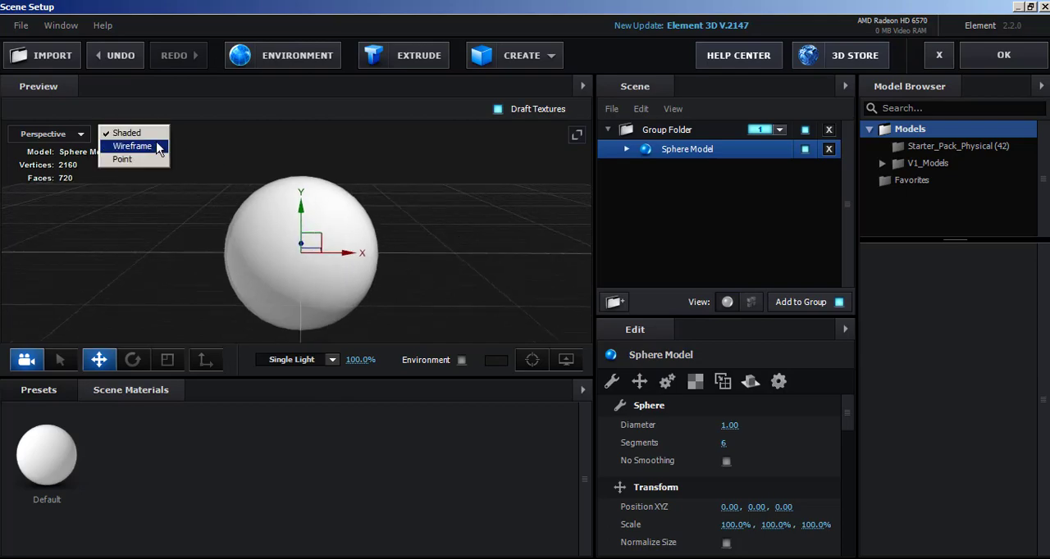
left_click(157, 148)
left_click_drag(185, 255, 202, 224)
scroll(210, 242, "up", 5)
scroll(202, 225, "down", 3)
scroll(134, 246, "down", 4)
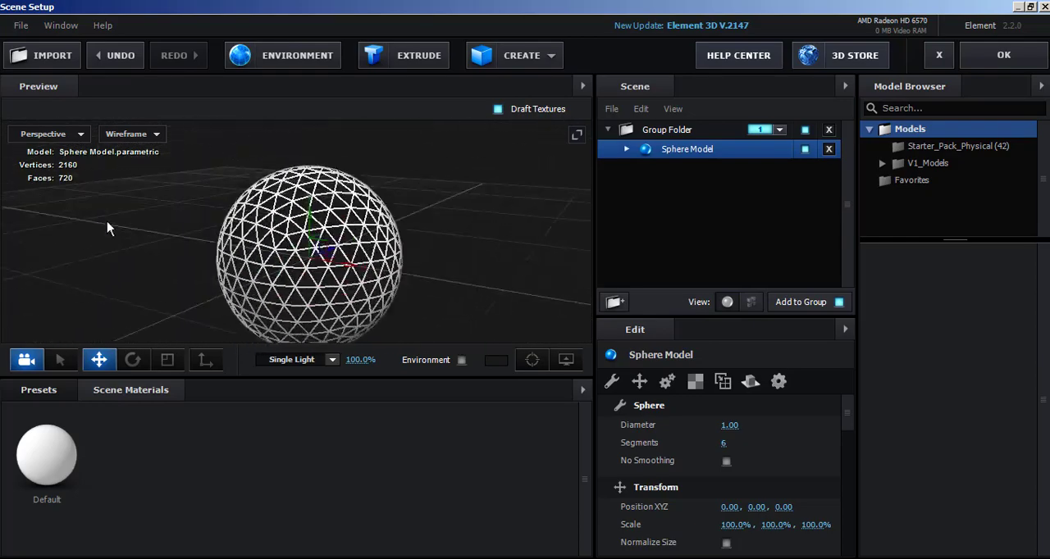
Examine the sphere's triangular wireframe mesh from several angles and distances.
left_click_drag(134, 257, 170, 243)
scroll(170, 243, "up", 5)
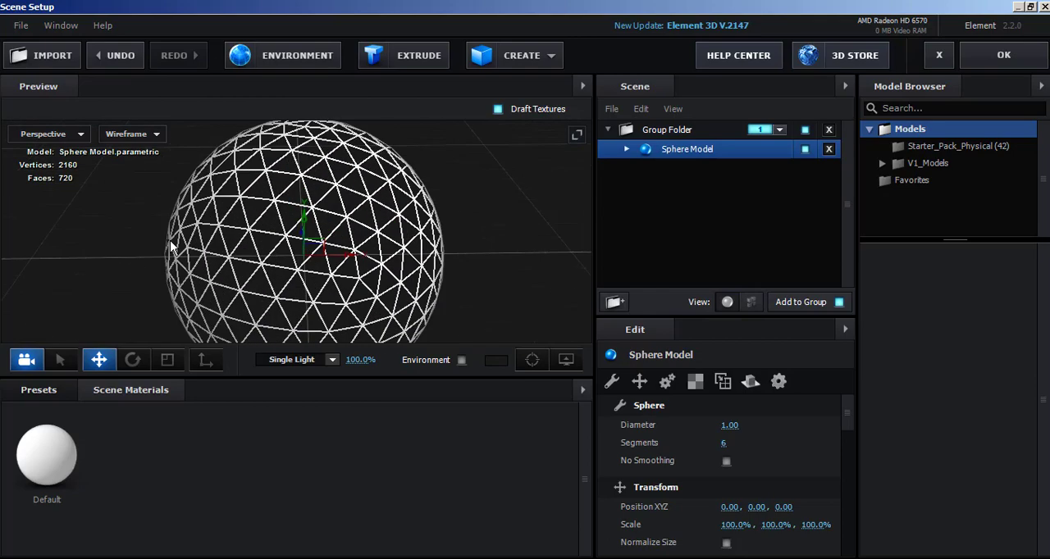
left_click_drag(79, 304, 145, 267)
scroll(69, 309, "down", 4)
scroll(145, 266, "up", 3)
scroll(150, 264, "up", 3)
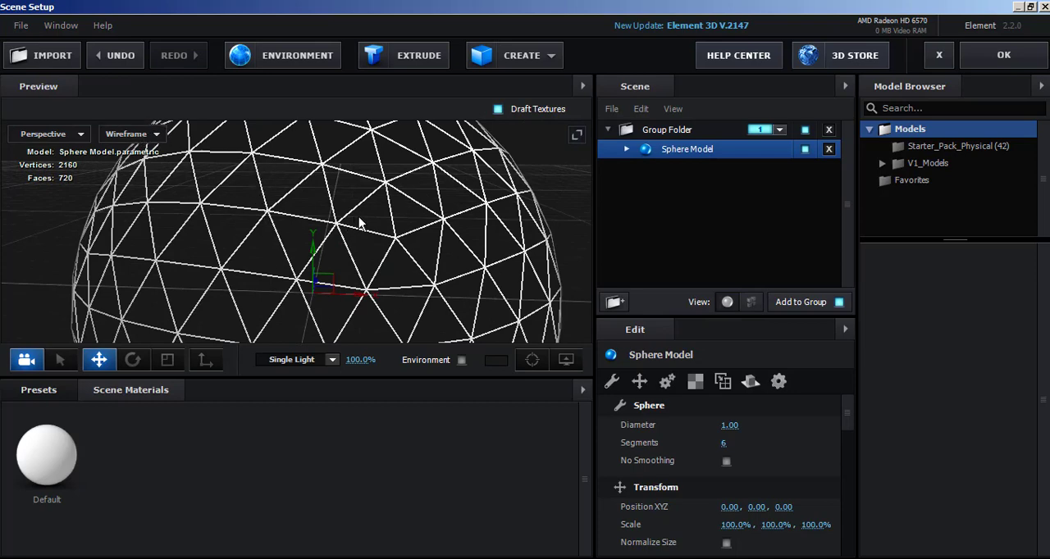
scroll(358, 216, "down", 3)
left_click_drag(456, 217, 493, 280)
scroll(493, 281, "up", 3)
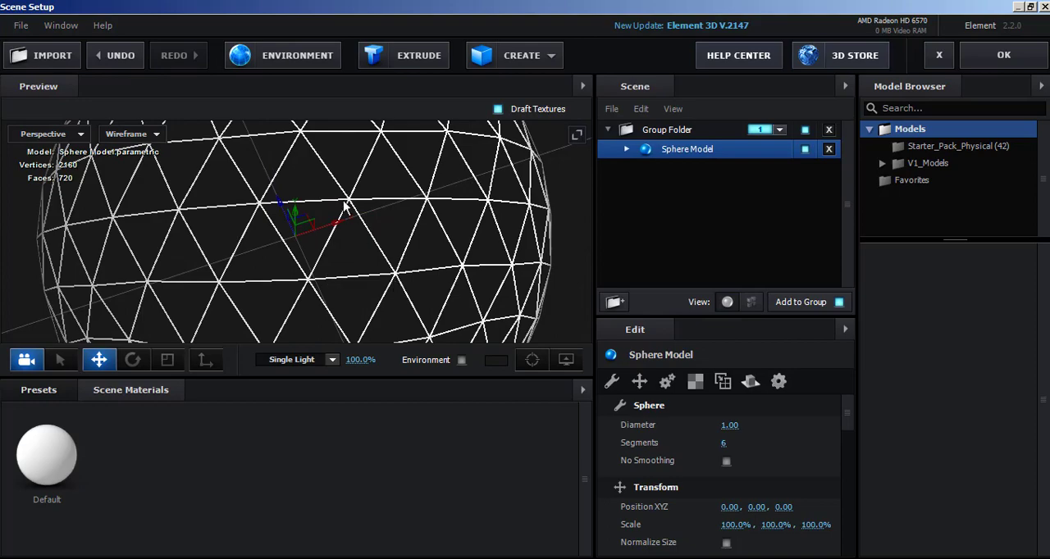
scroll(365, 231, "down", 3)
scroll(365, 231, "down", 5)
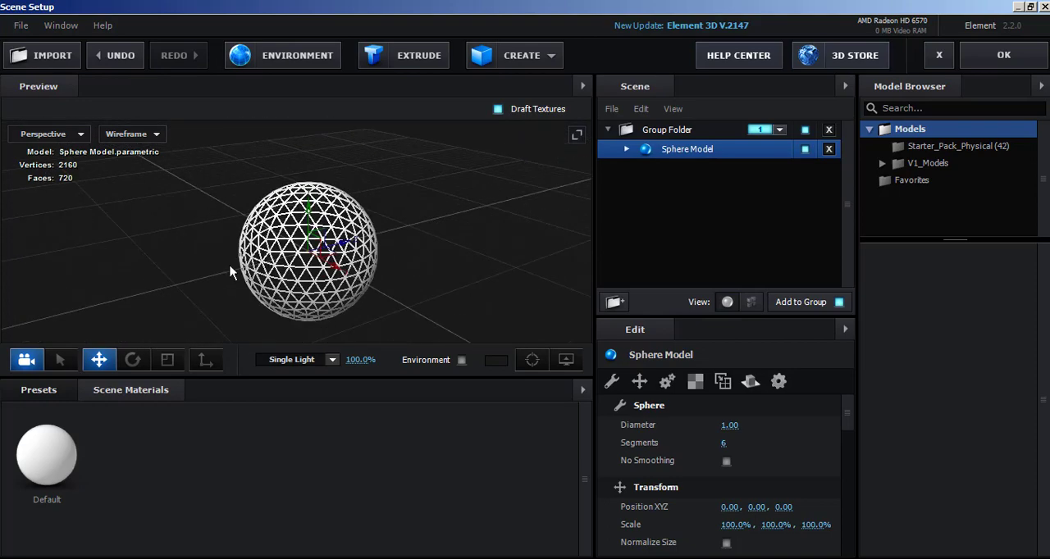
scroll(230, 242, "up", 3)
left_click_drag(153, 225, 161, 201)
scroll(165, 210, "down", 4)
scroll(168, 211, "up", 4)
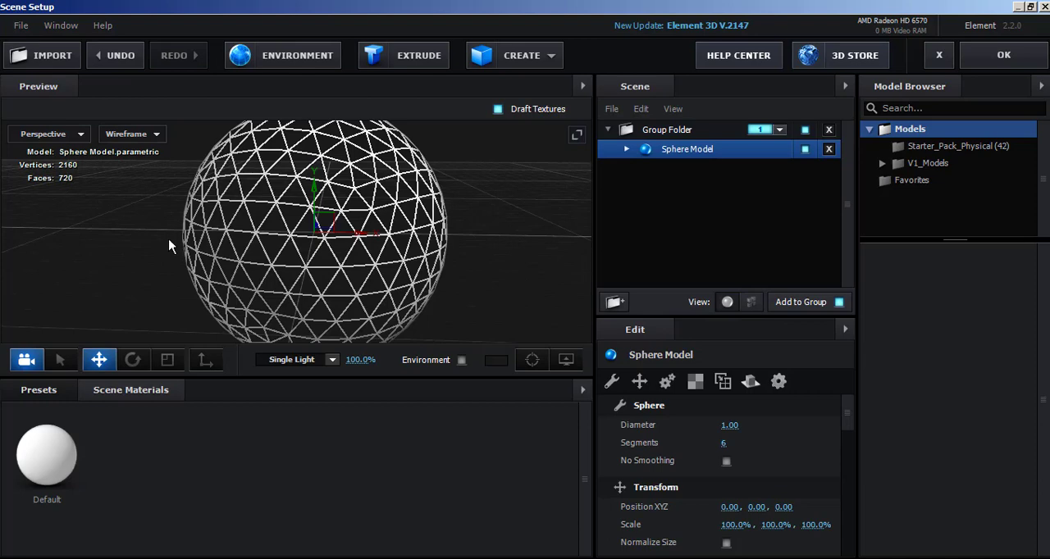
left_click_drag(330, 263, 587, 301)
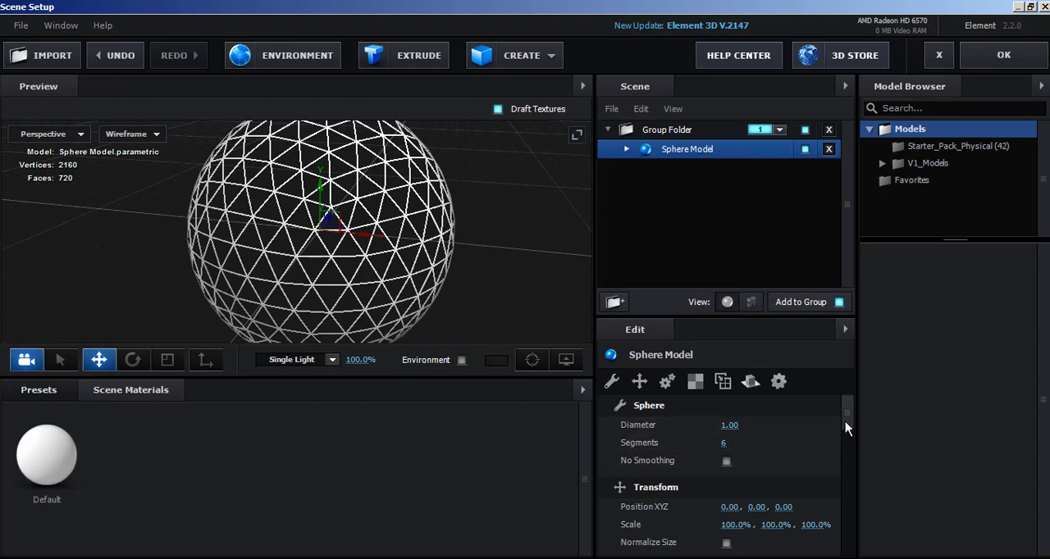
Raise the sphere's Segments value to just under 50 for a much denser mesh.
left_click_drag(845, 422, 846, 429)
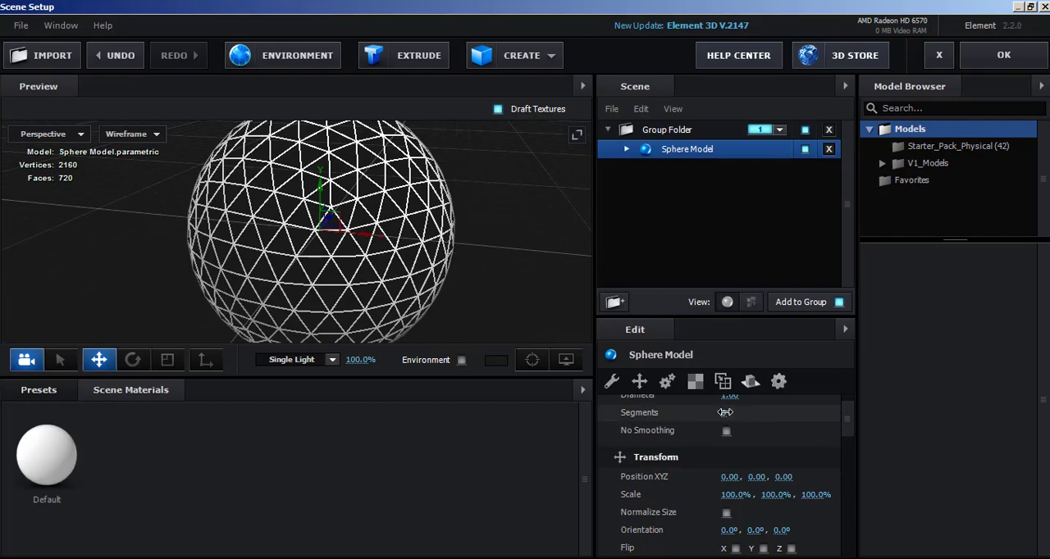
left_click_drag(725, 412, 891, 407)
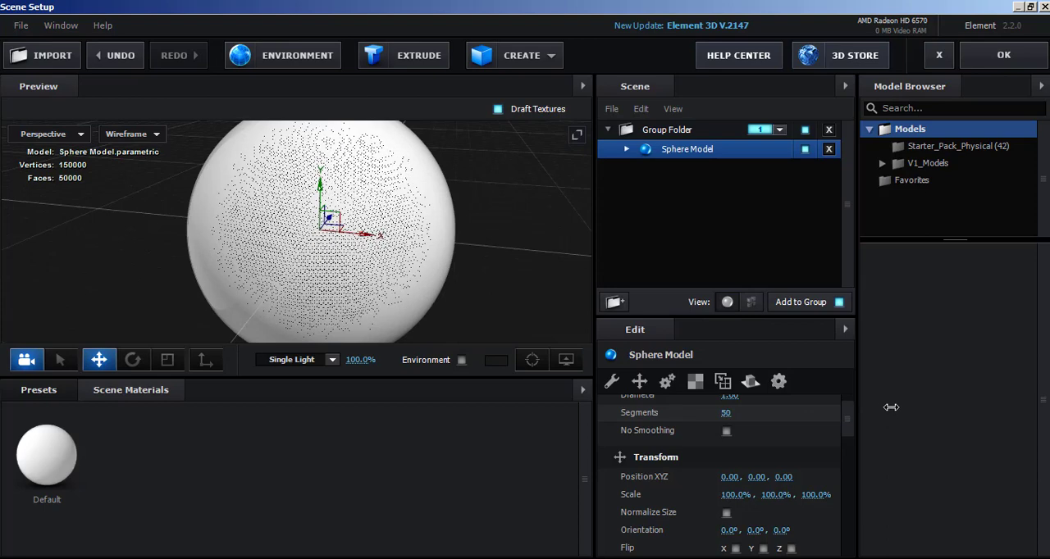
left_click_drag(895, 407, 886, 415)
Set the sphere's Normals surface option to Dynamic (Deform).
scroll(797, 471, "down", 5)
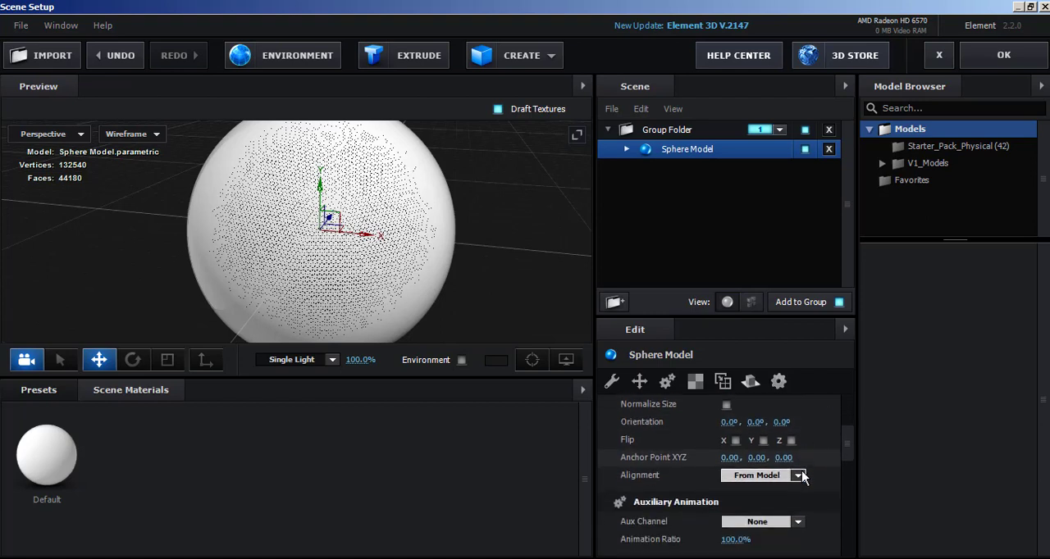
scroll(801, 476, "down", 3)
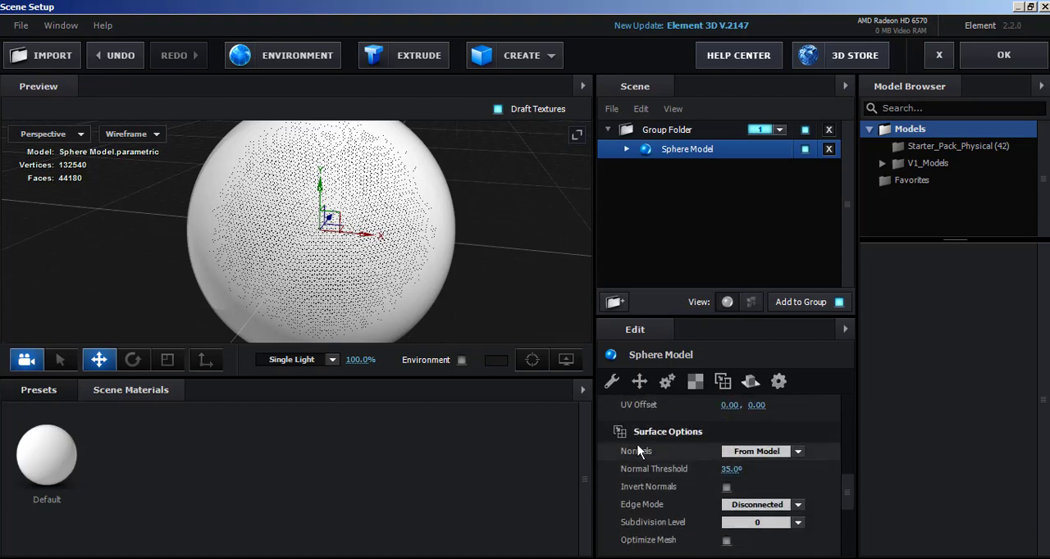
left_click(771, 453)
left_click(771, 454)
left_click(771, 453)
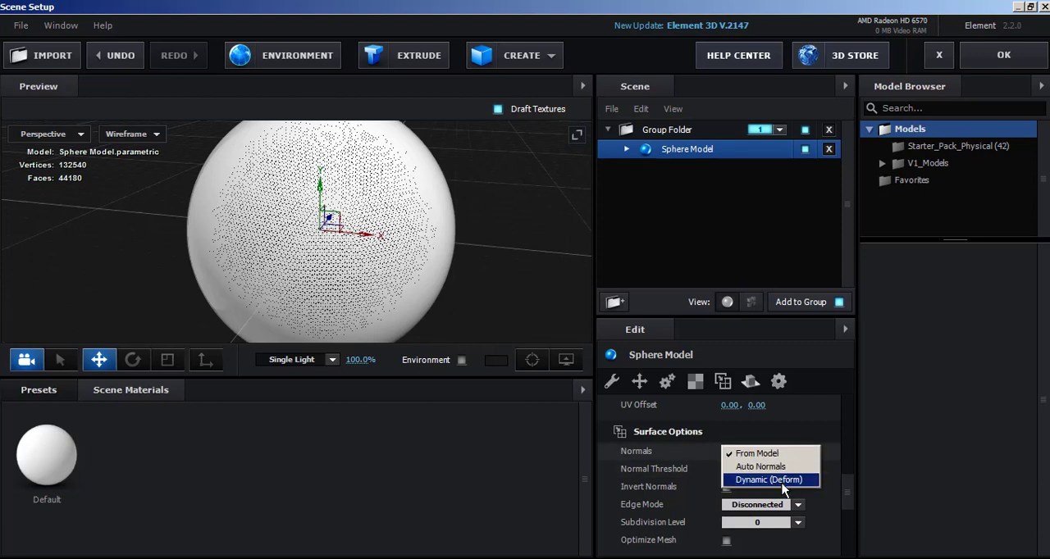
left_click(782, 483)
Enable Optimize Mesh in the sphere's surface options.
scroll(426, 257, "up", 5)
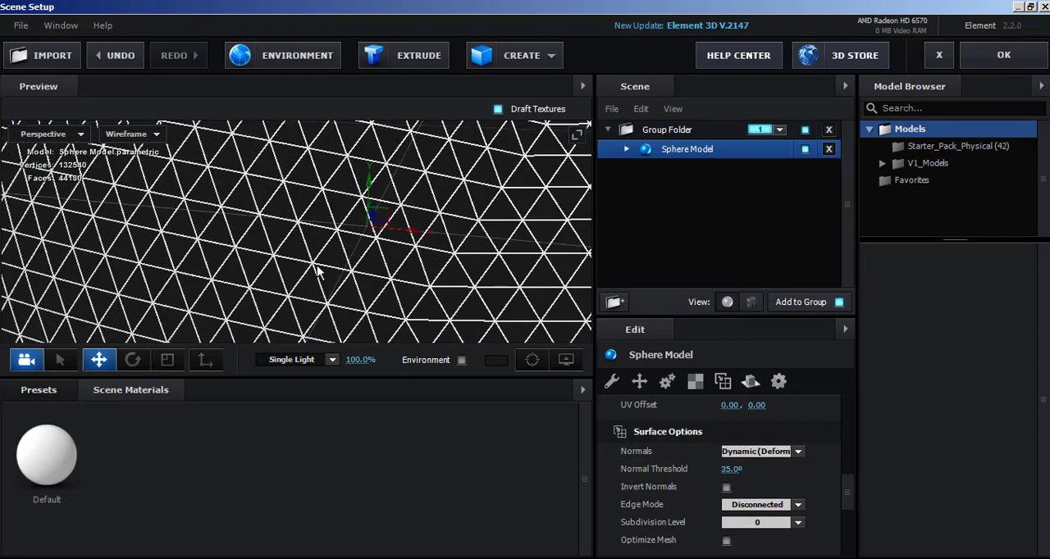
scroll(312, 264, "up", 2)
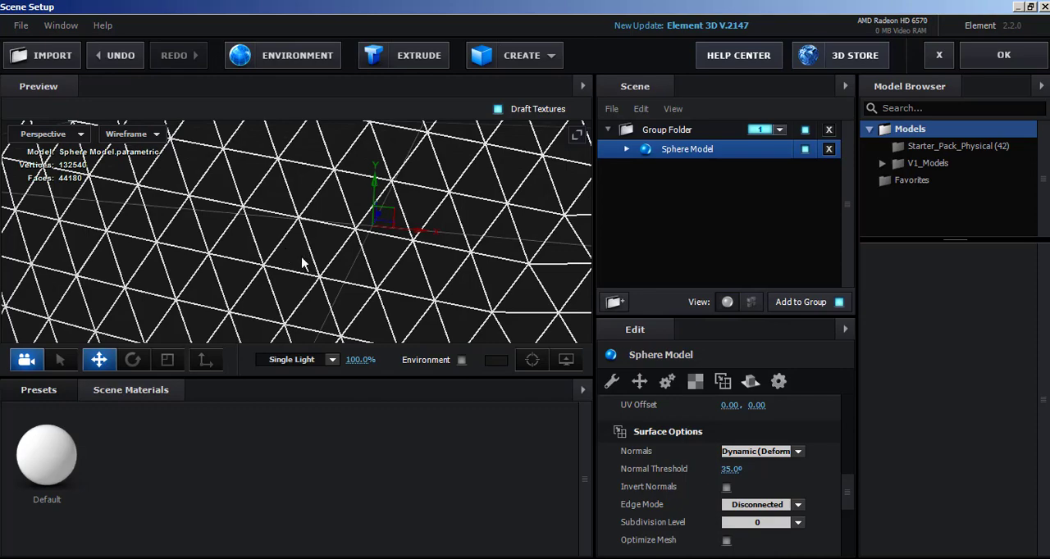
scroll(414, 336, "down", 5)
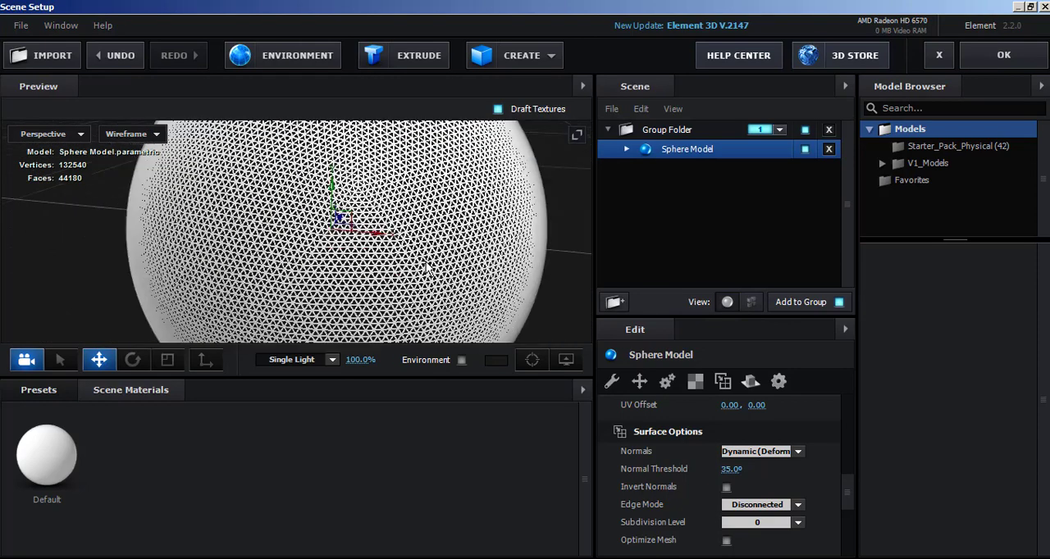
scroll(677, 428, "down", 1)
scroll(677, 429, "down", 2)
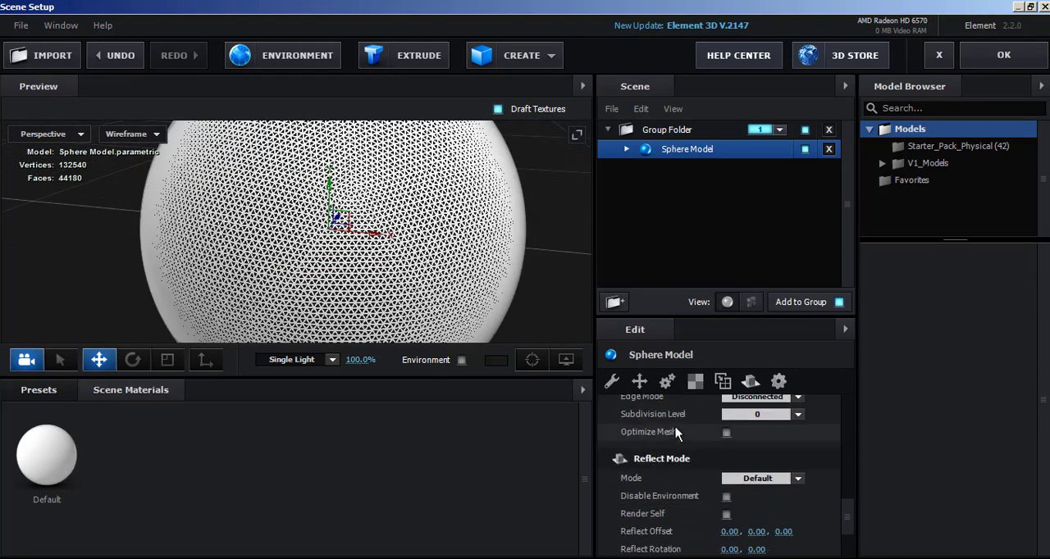
scroll(675, 433, "down", 4)
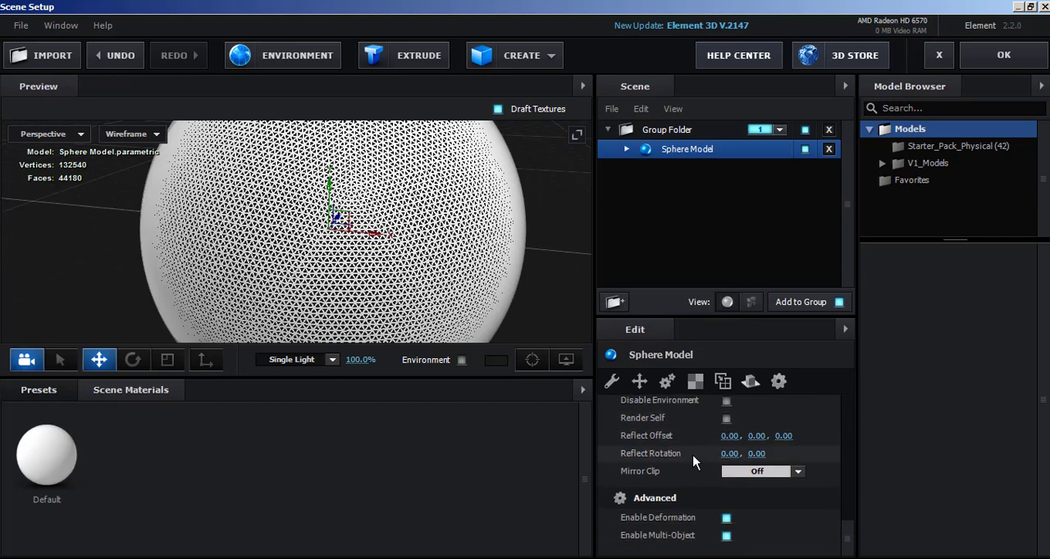
scroll(738, 472, "up", 2)
scroll(762, 466, "up", 4)
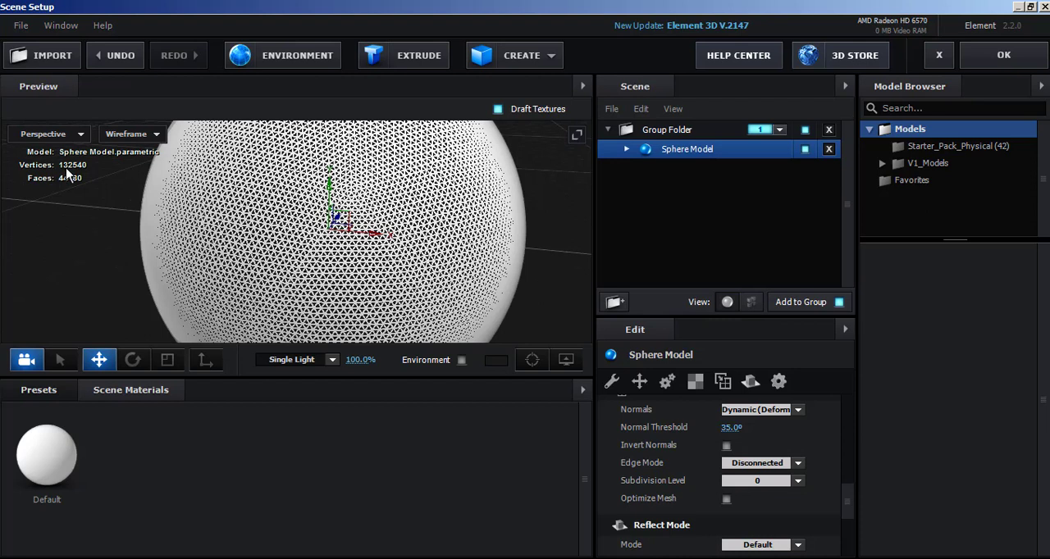
left_click(726, 498)
Inspect the optimized sphere's wireframe up close and from different angles, along with its vertex count.
left_click_drag(128, 234, 203, 247)
scroll(255, 240, "up", 2)
scroll(254, 239, "up", 2)
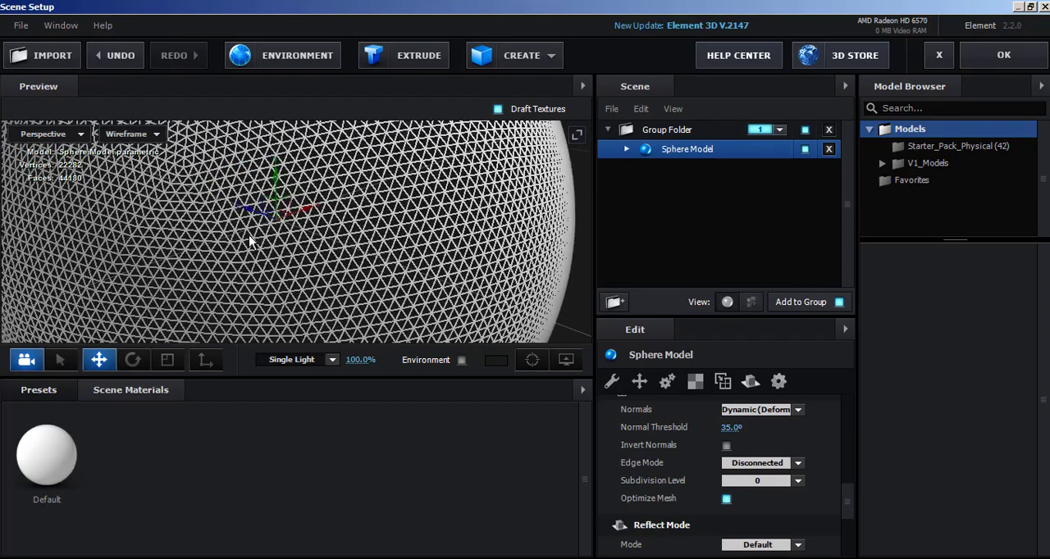
scroll(259, 215, "down", 4)
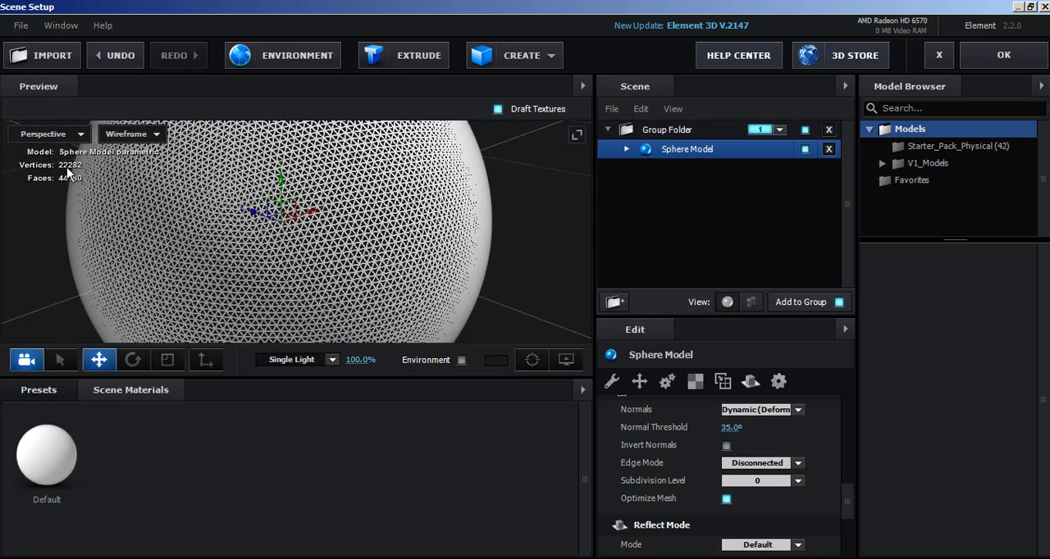
scroll(178, 206, "up", 6)
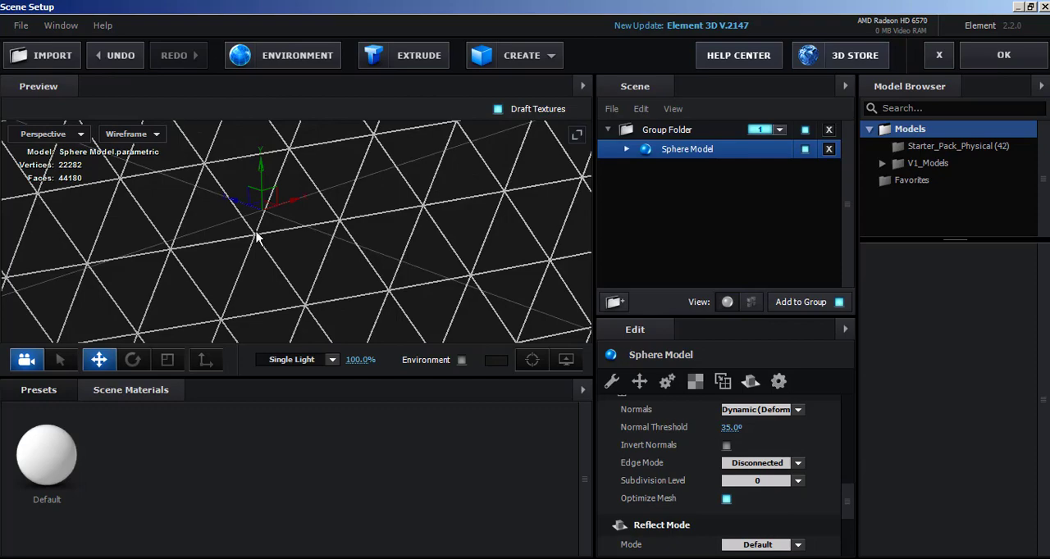
scroll(257, 236, "down", 10)
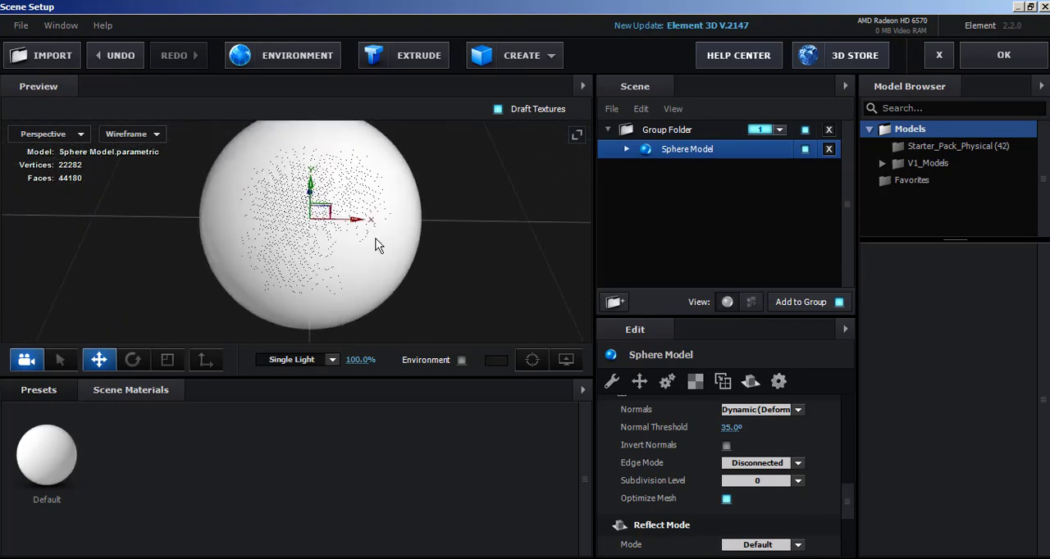
left_click_drag(376, 245, 438, 237)
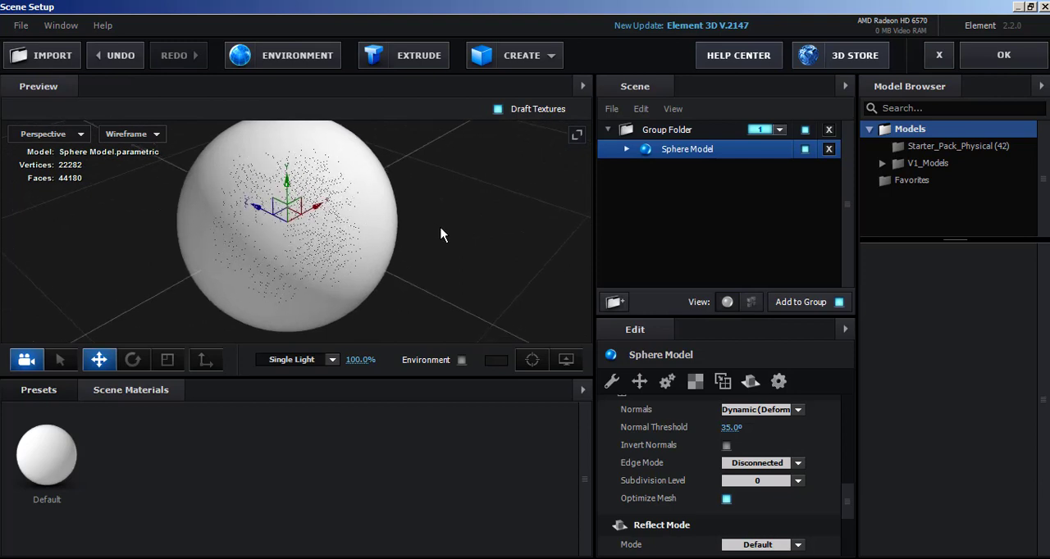
Confirm the scene setup to place the sphere in the composition and expand the Element effect's Group 1 settings.
left_click(1004, 55)
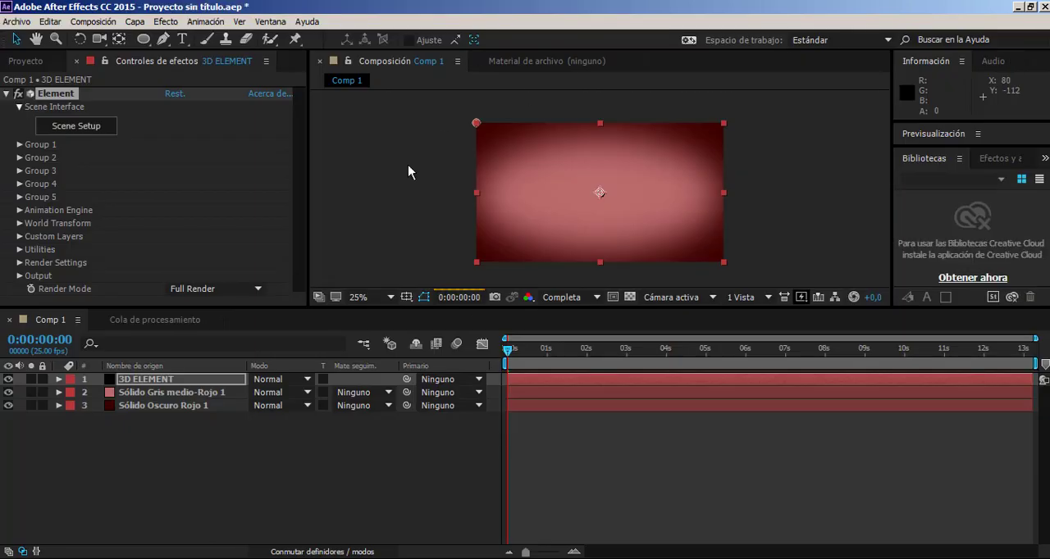
scroll(598, 201, "up", 2)
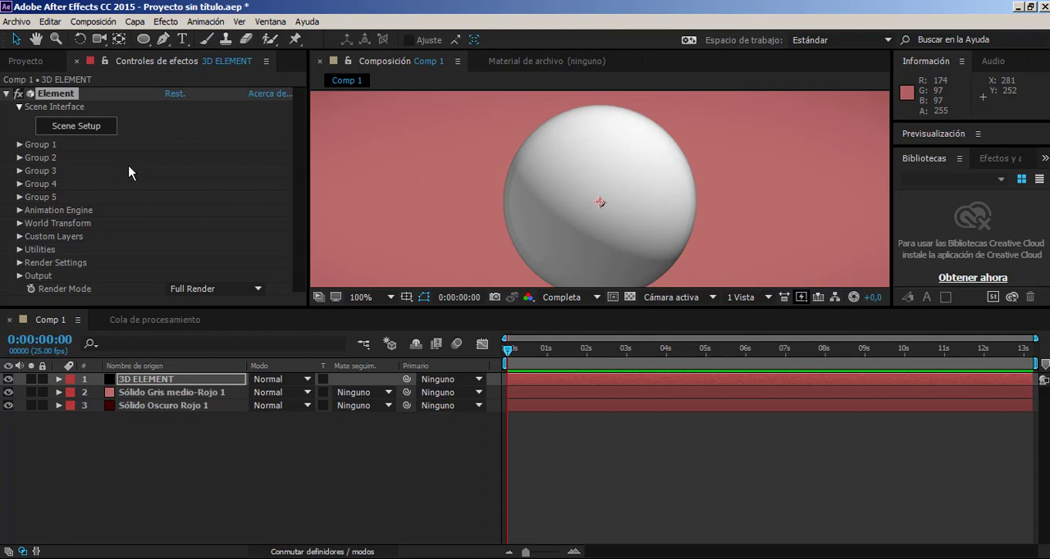
scroll(517, 188, "down", 2)
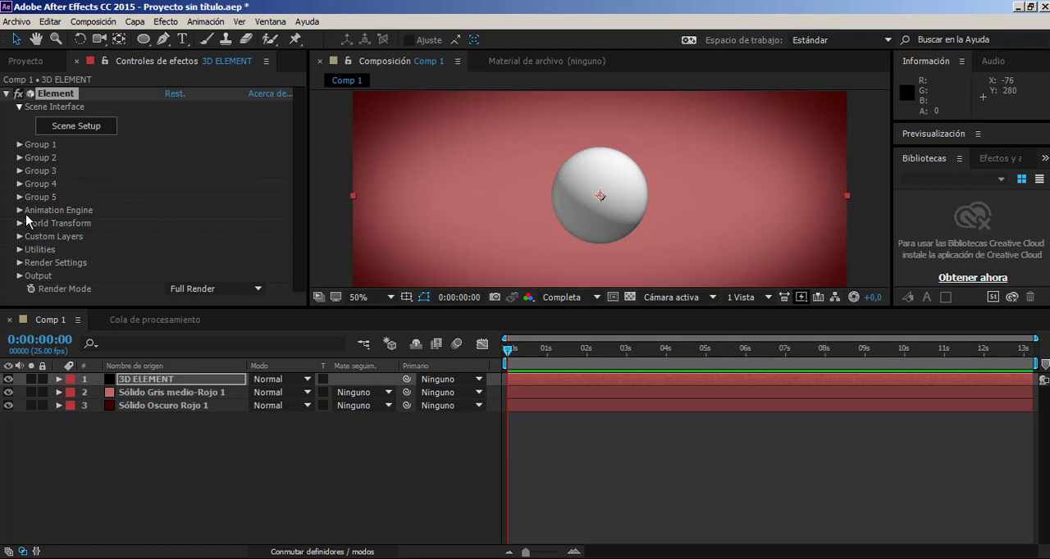
scroll(445, 210, "up", 2)
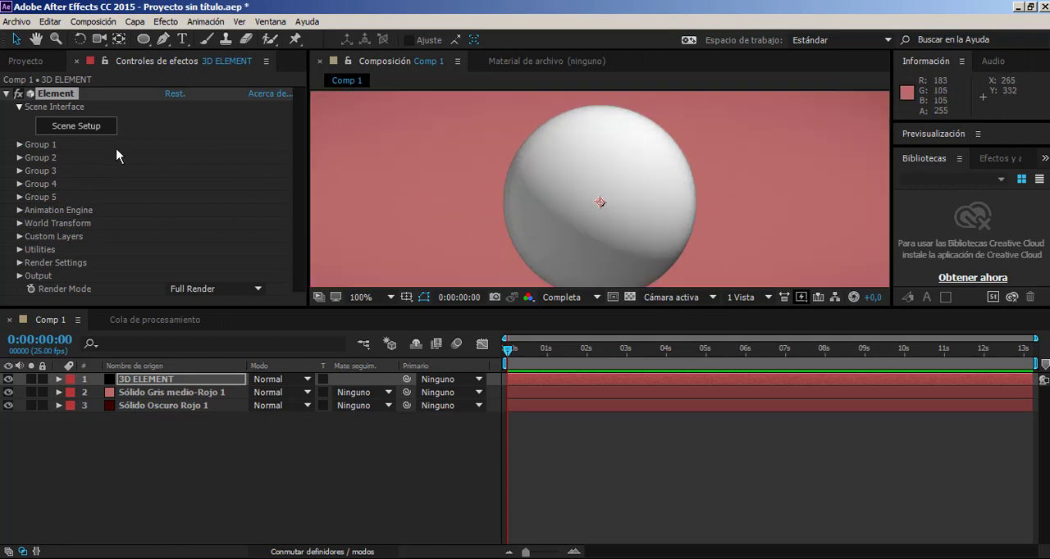
left_click(20, 145)
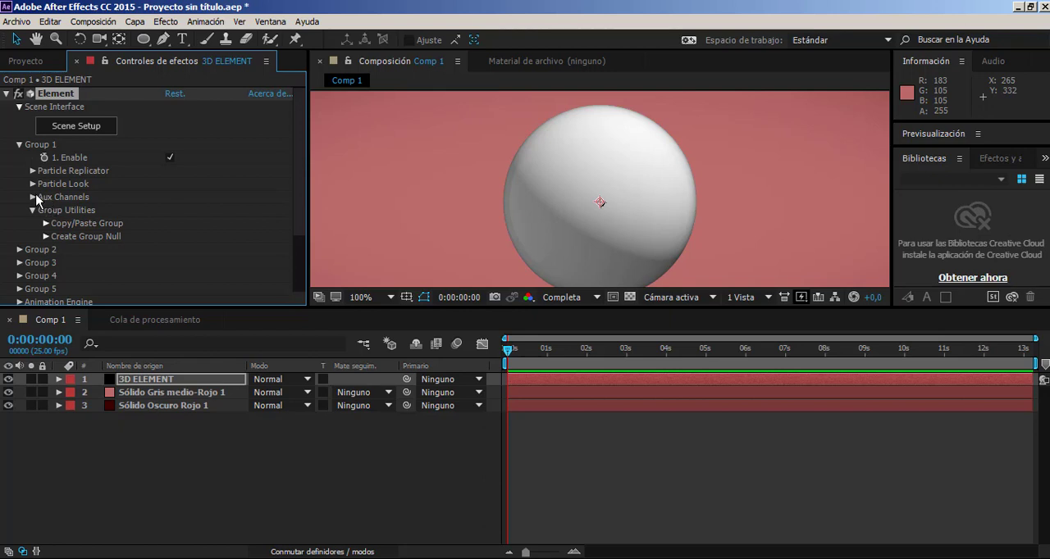
left_click(33, 171)
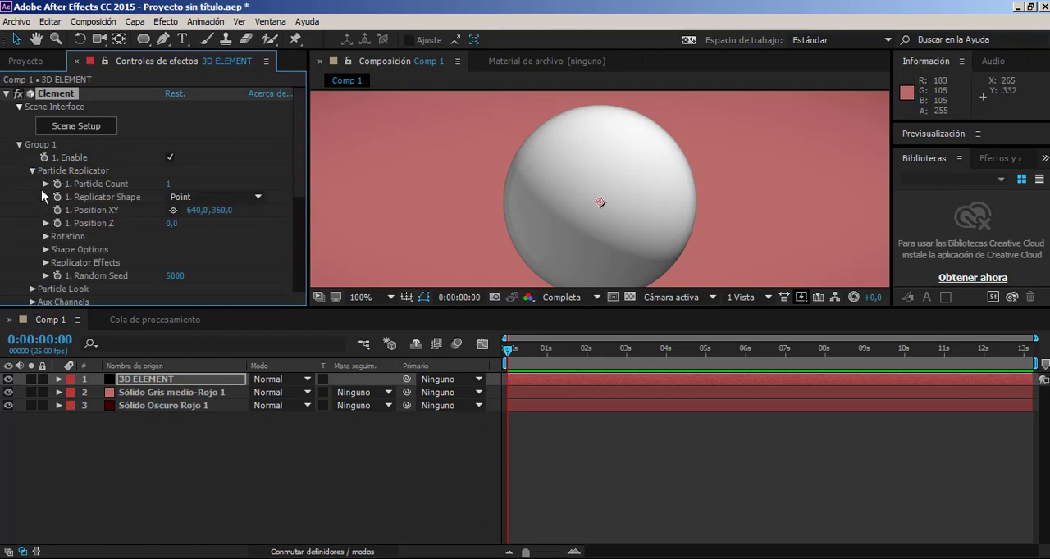
scroll(156, 201, "down", 3)
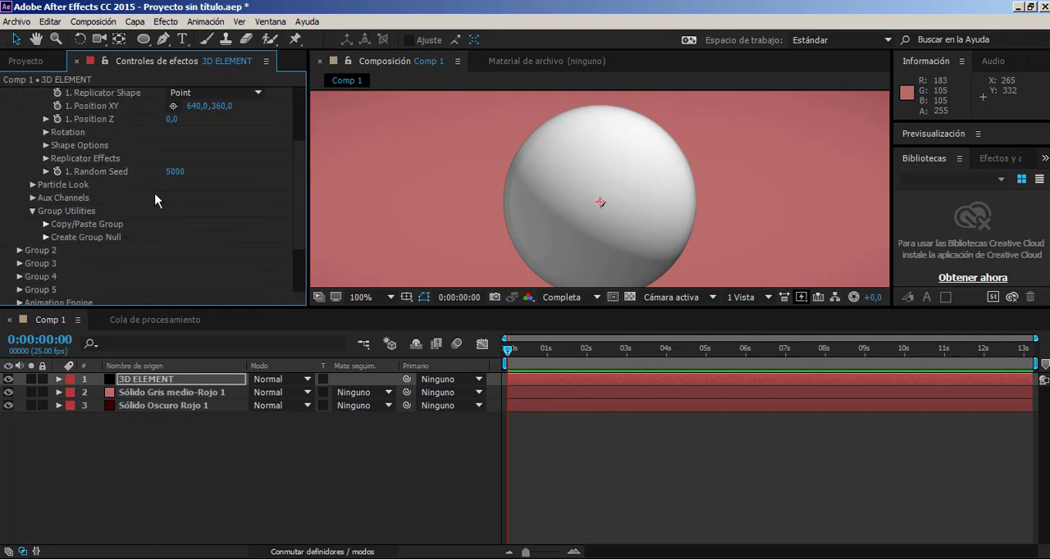
scroll(156, 201, "up", 1)
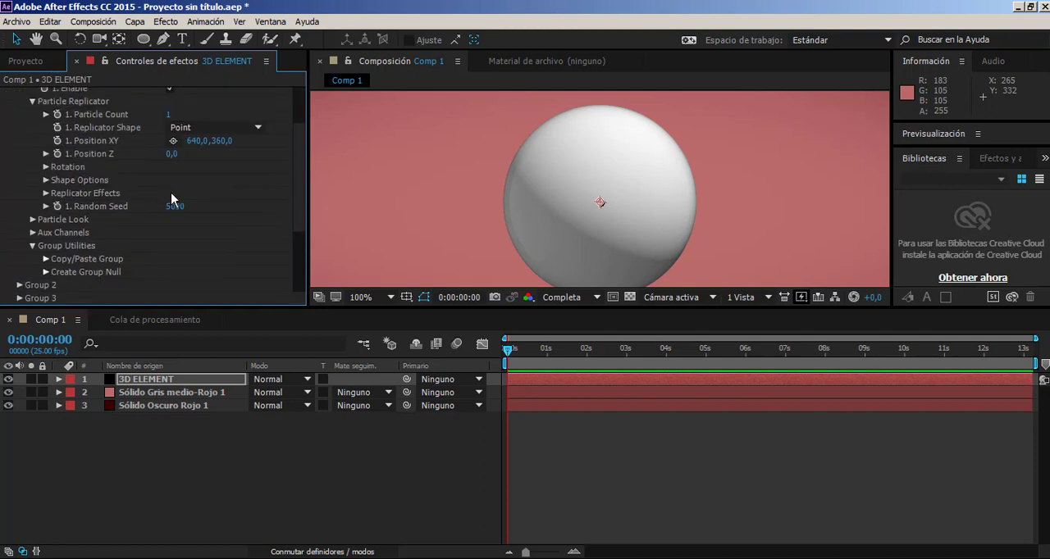
scroll(172, 198, "up", 1)
left_click(33, 137)
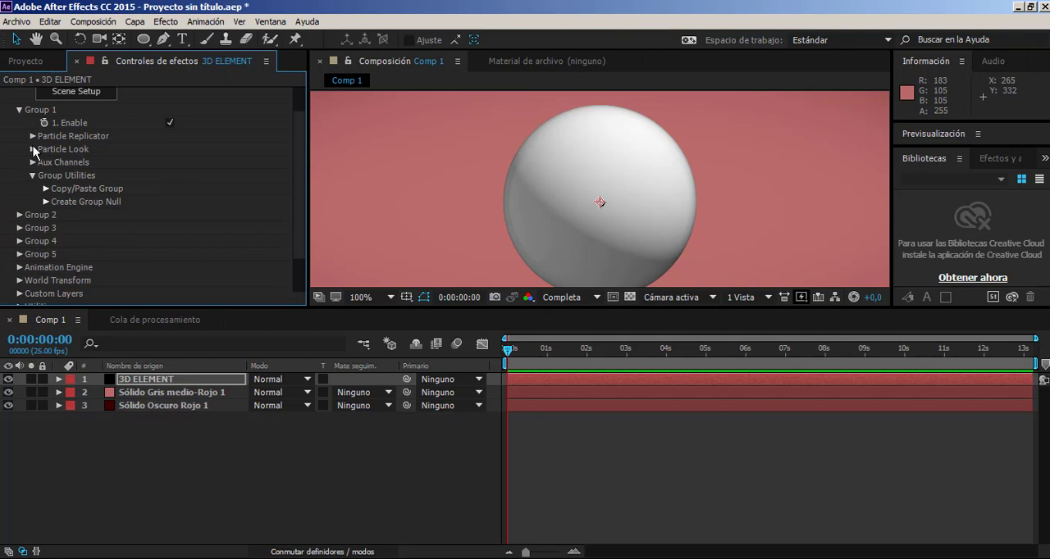
Enable the Noise deform under Group 1's Particle Look and raise its intensity to 299%.
left_click(33, 149)
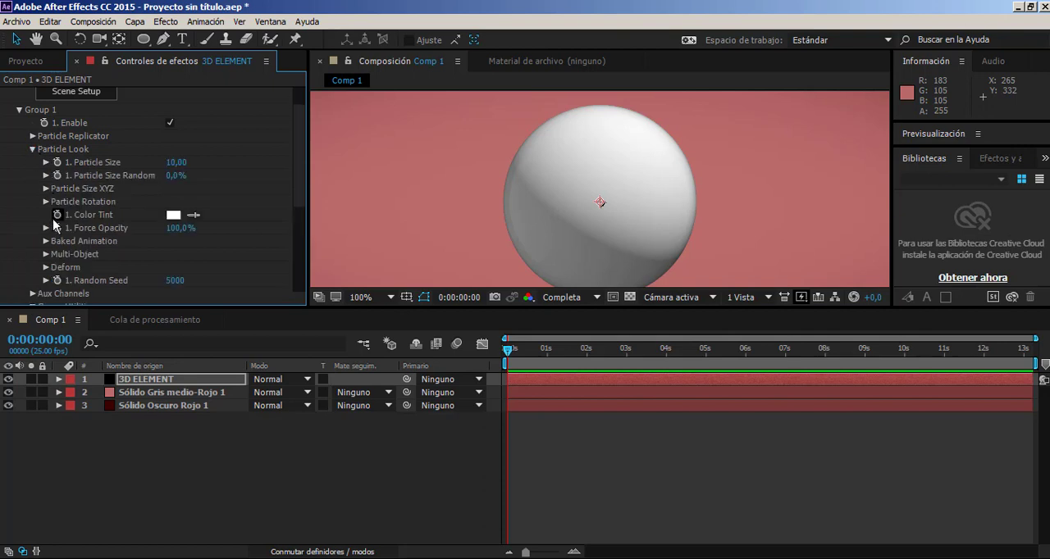
left_click(47, 268)
scroll(53, 296, "down", 2)
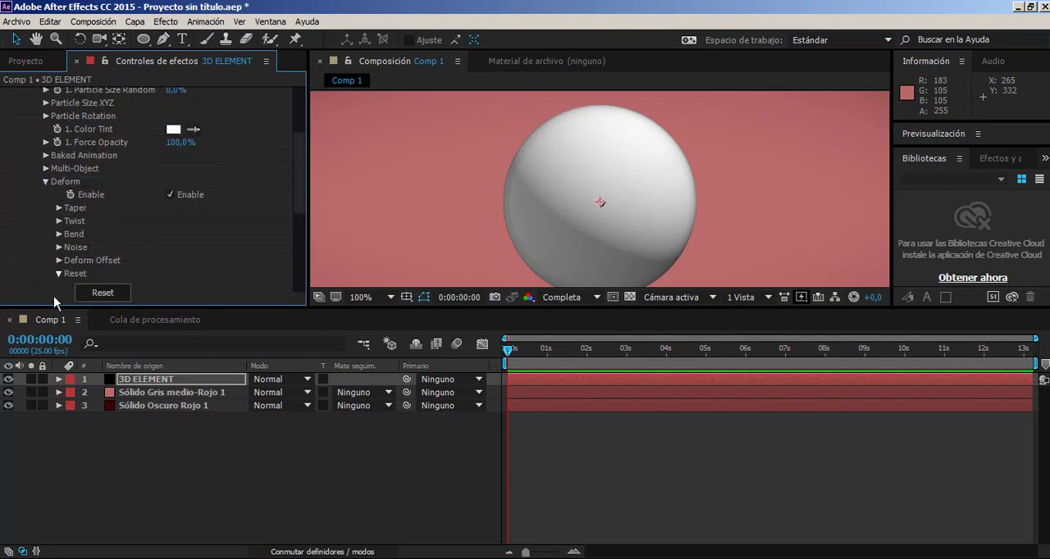
scroll(156, 187, "down", 1)
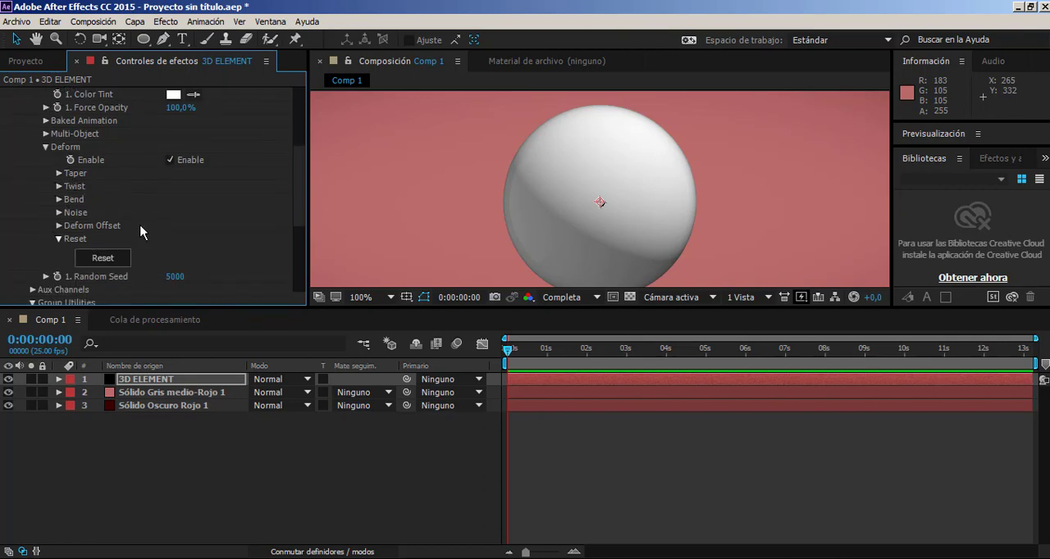
left_click(59, 213)
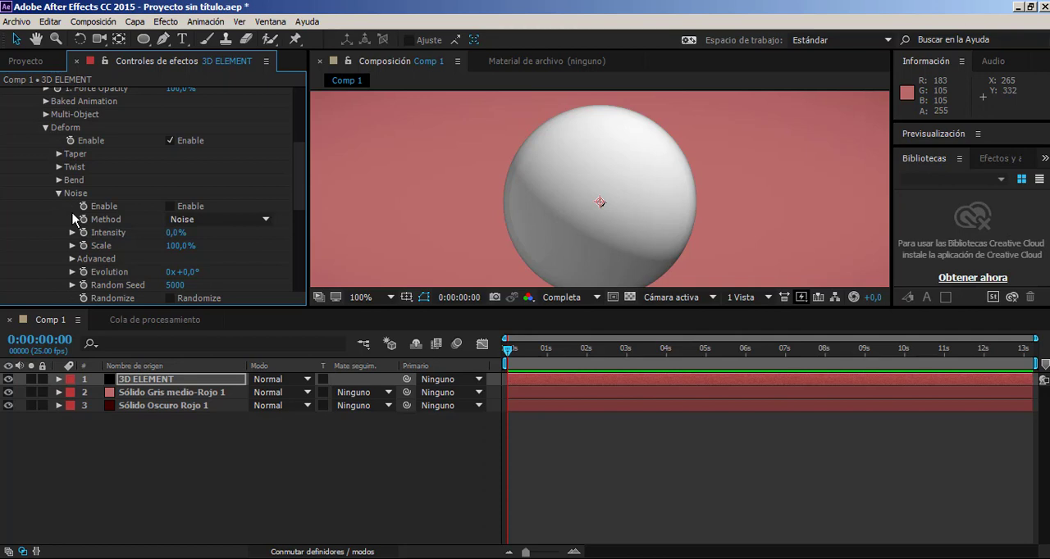
left_click(197, 210)
left_click_drag(177, 232, 356, 216)
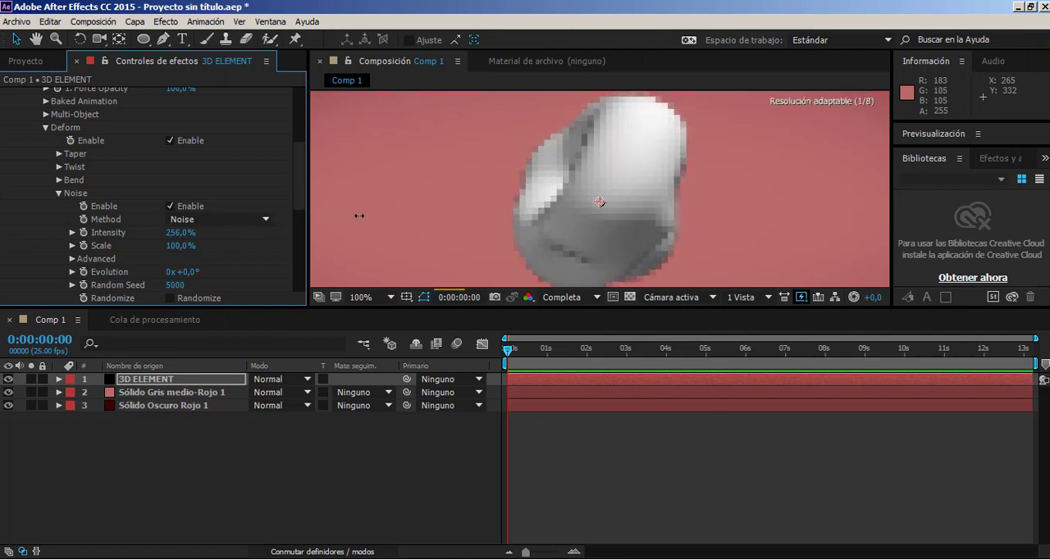
Set the Noise deform's scale to 132.8% and its intensity to 236%.
scroll(477, 161, "down", 1)
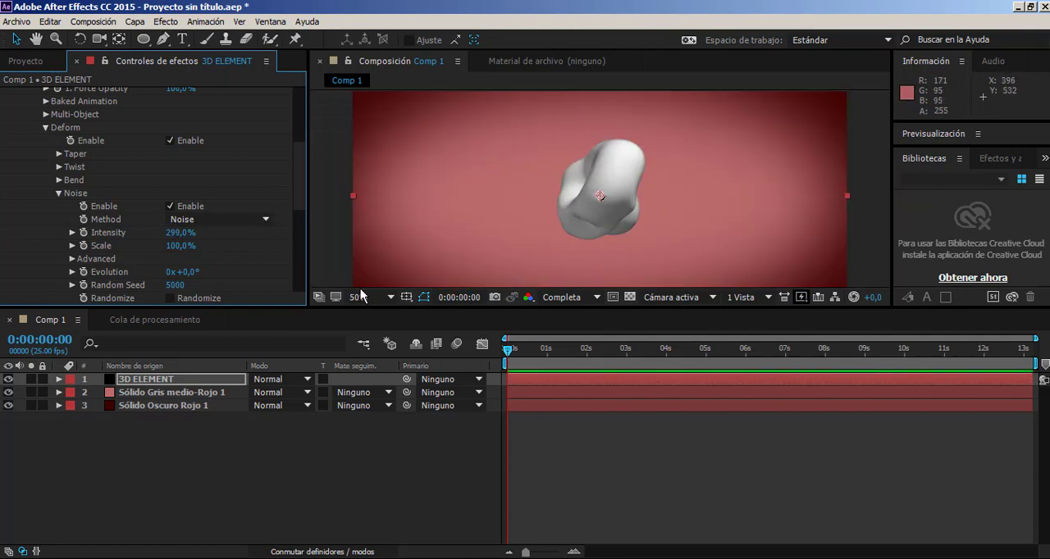
left_click_drag(175, 246, 426, 230)
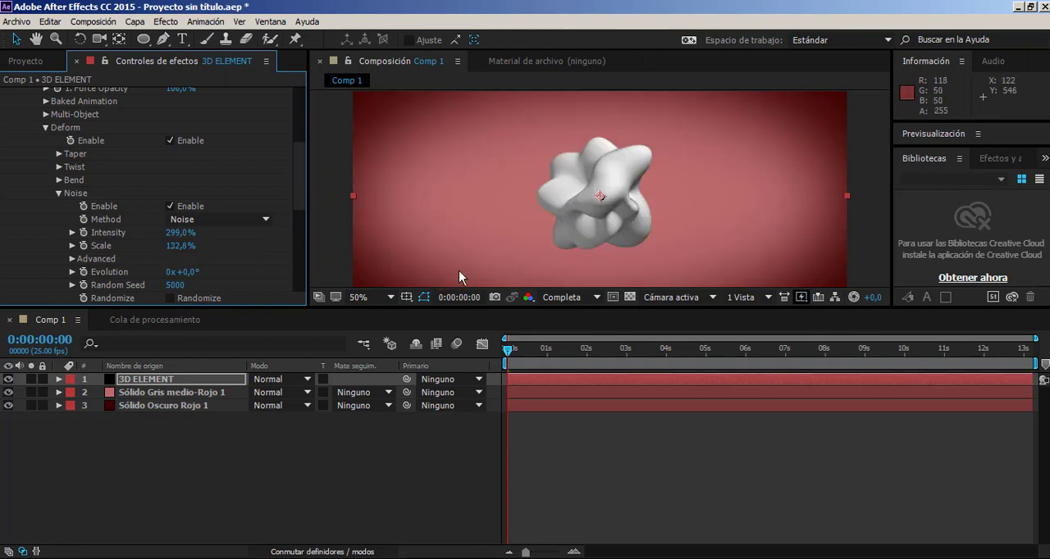
scroll(629, 176, "up", 1)
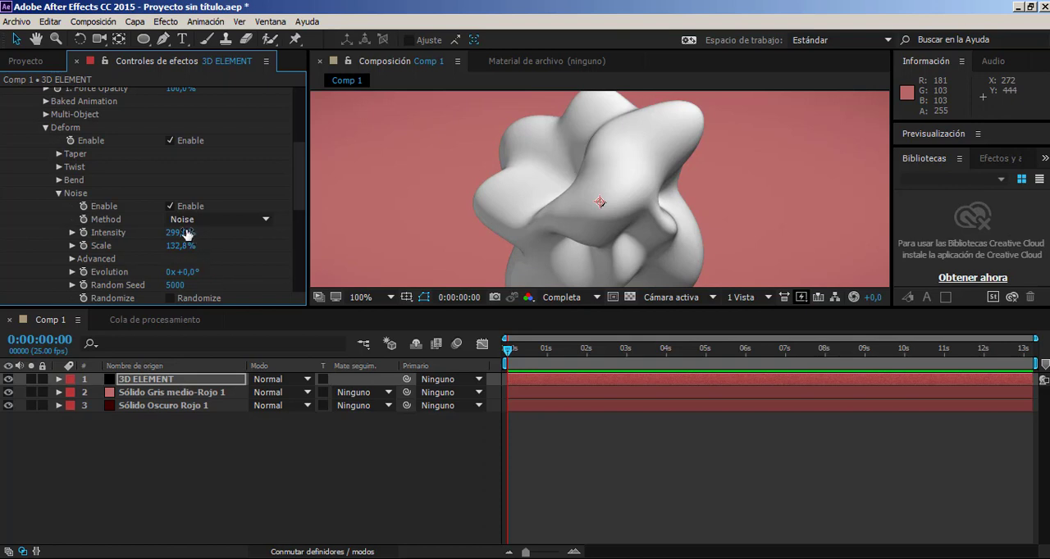
left_click_drag(188, 234, 155, 249)
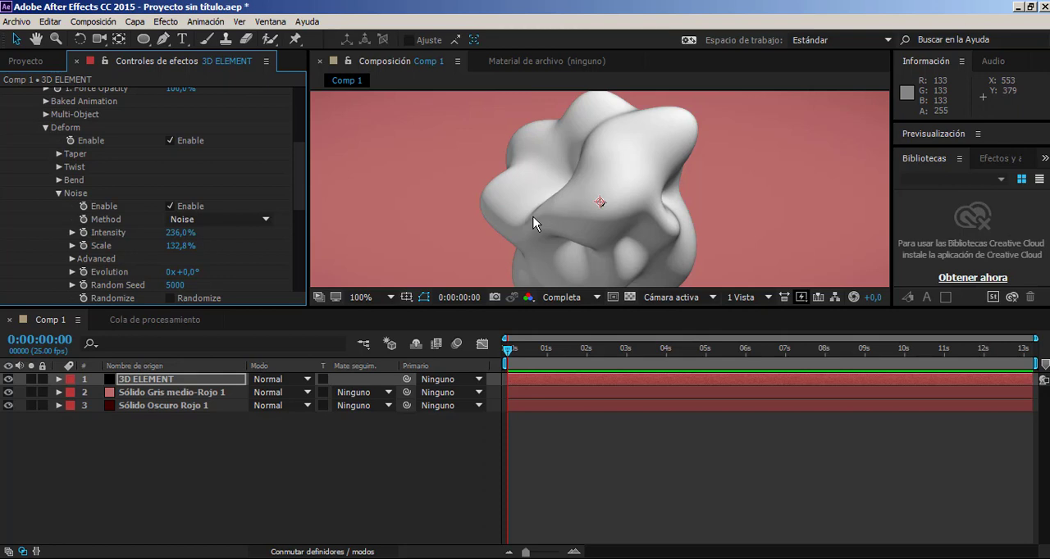
Try the Twist deform with Twist Y at 120°, comparing the object with the effect on and off.
left_click(60, 168)
left_click(170, 180)
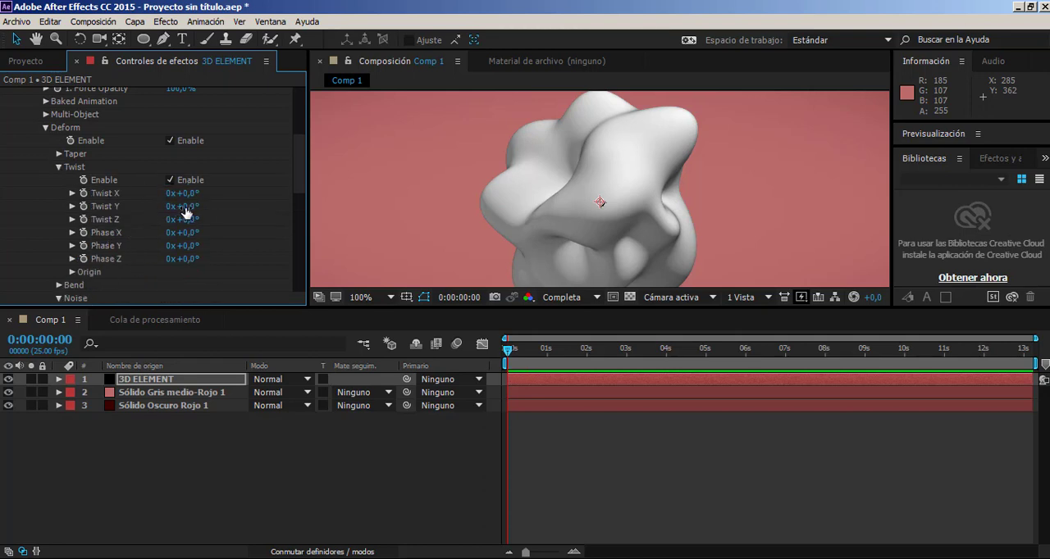
left_click_drag(183, 206, 294, 207)
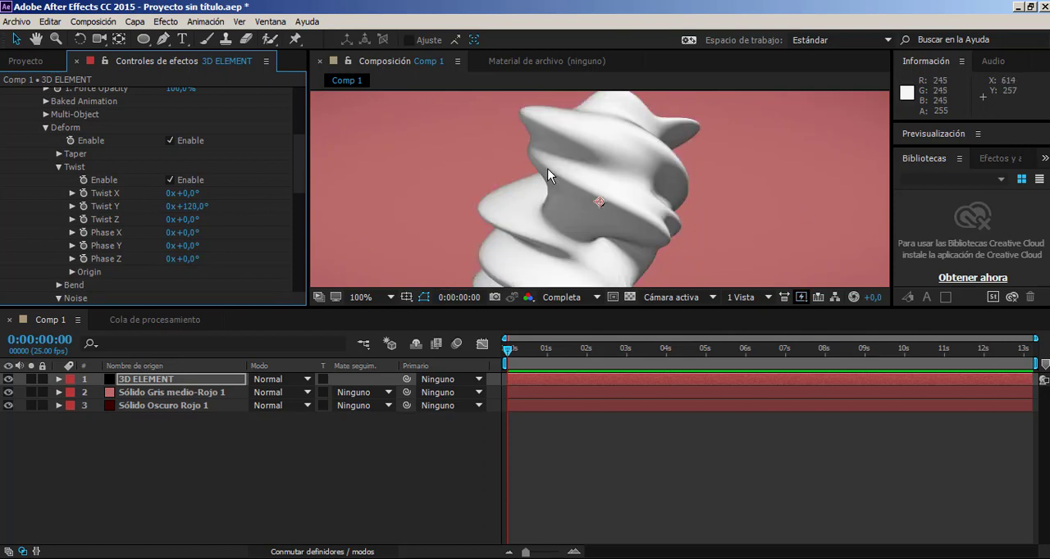
scroll(684, 166, "down", 2)
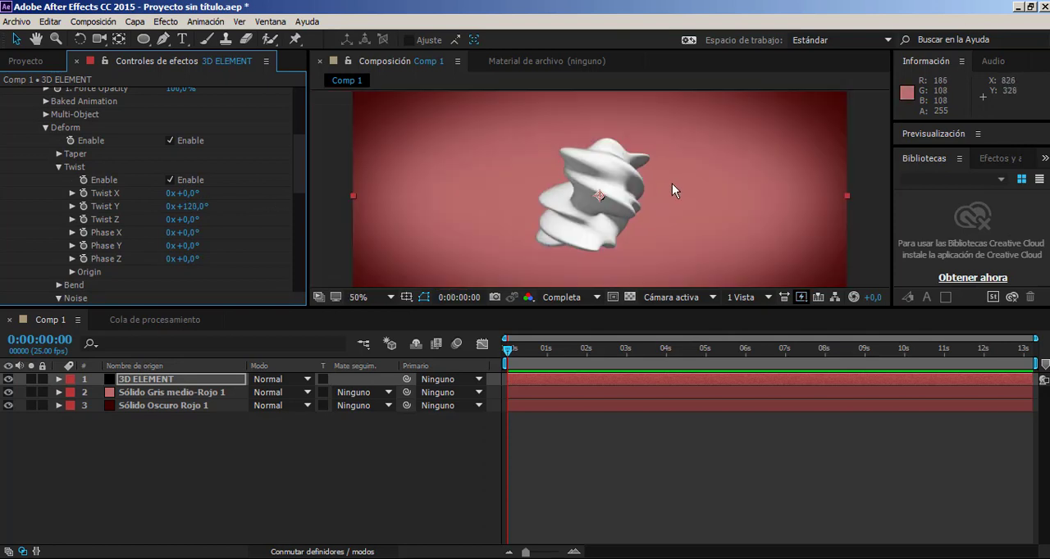
left_click(170, 180)
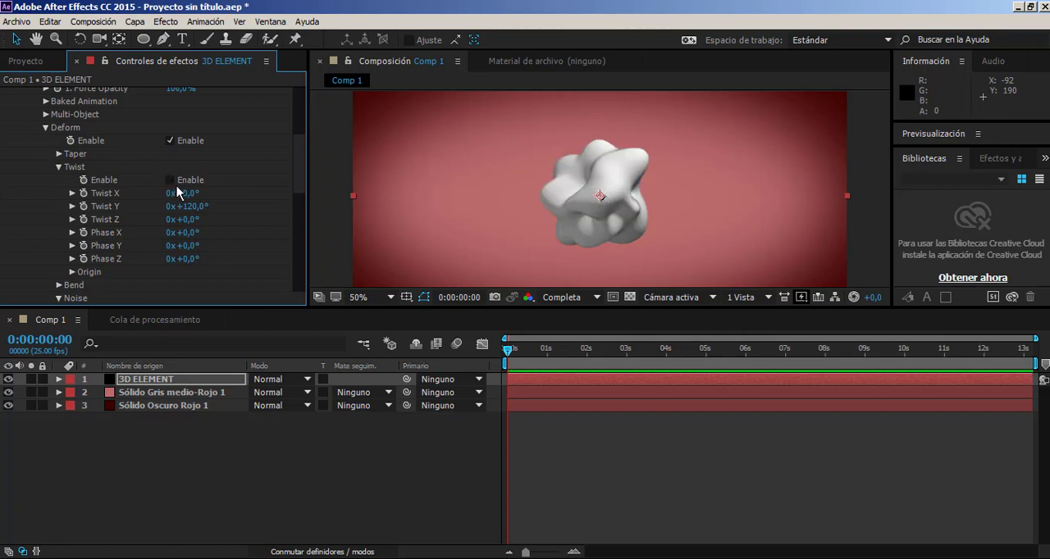
left_click(170, 180)
left_click(169, 180)
left_click(59, 167)
Try the Taper deform by increasing its Amount and Curve in turn, undoing each change.
left_click(59, 154)
left_click(169, 166)
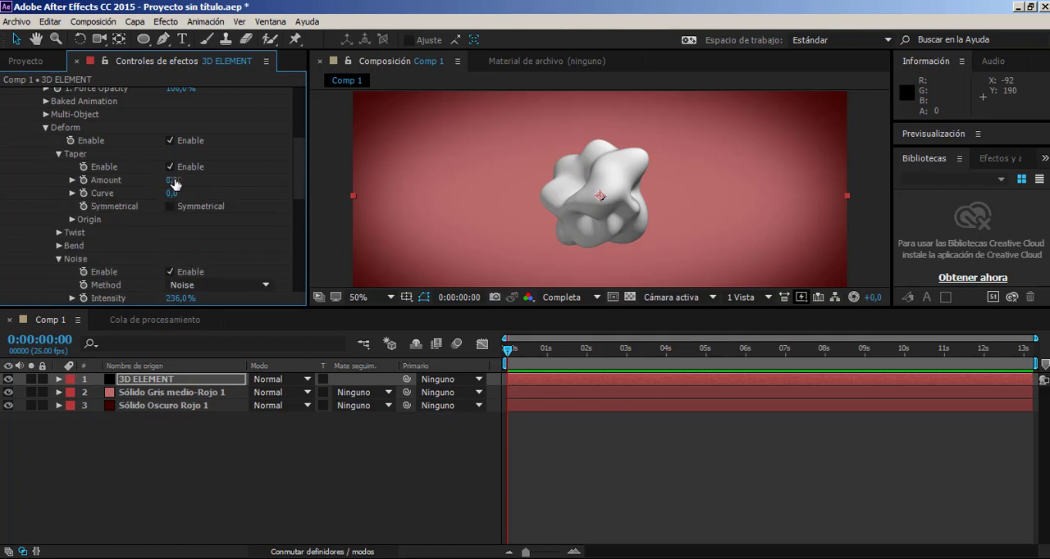
left_click_drag(175, 183, 1036, 188)
key("ctrl+z")
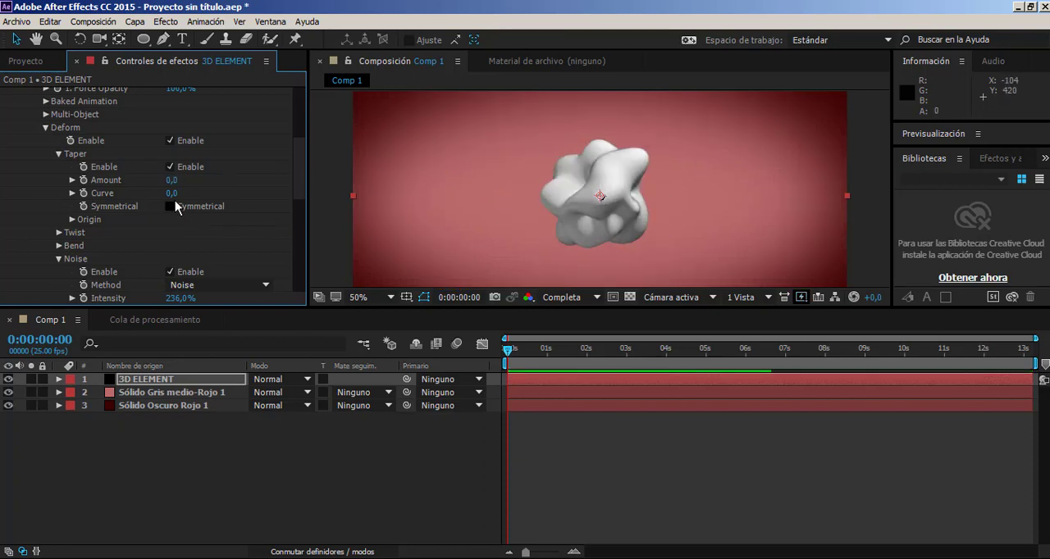
left_click_drag(171, 193, 669, 213)
key("ctrl+z")
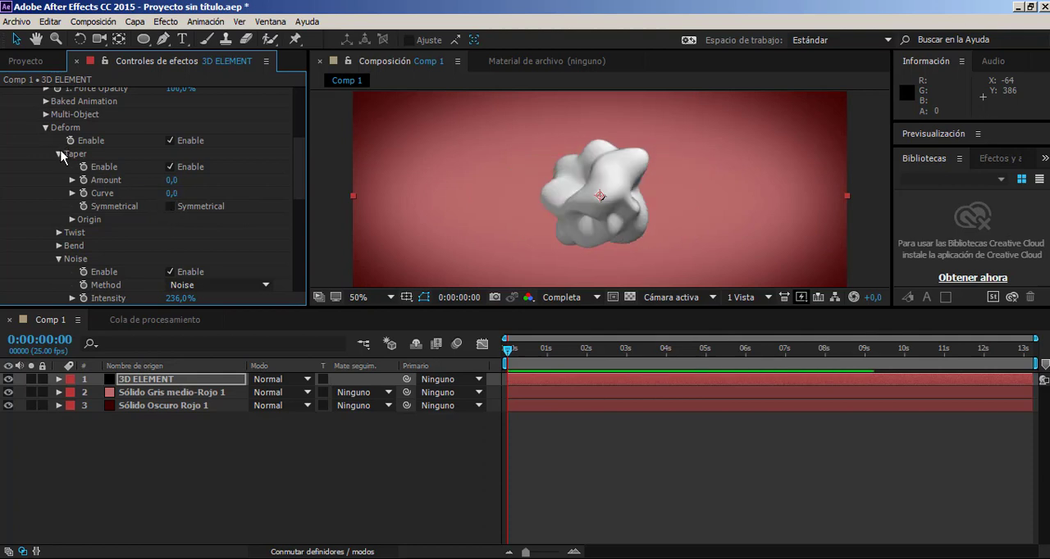
left_click(59, 154)
Try the Bend deform with a 278° direction and a 291° angle on the X axis, undoing each change.
left_click(60, 193)
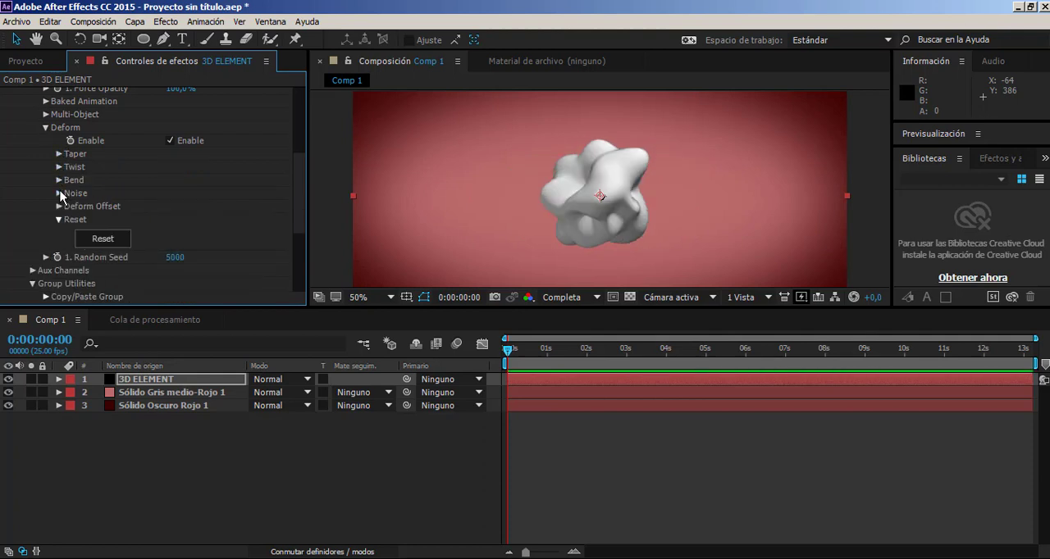
left_click(59, 180)
left_click(168, 194)
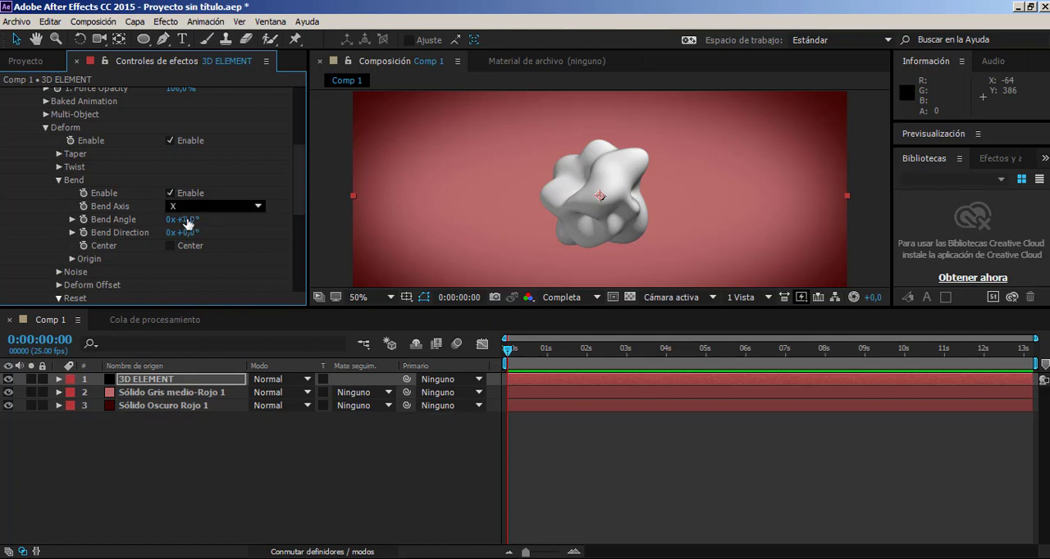
left_click_drag(236, 232, 368, 231)
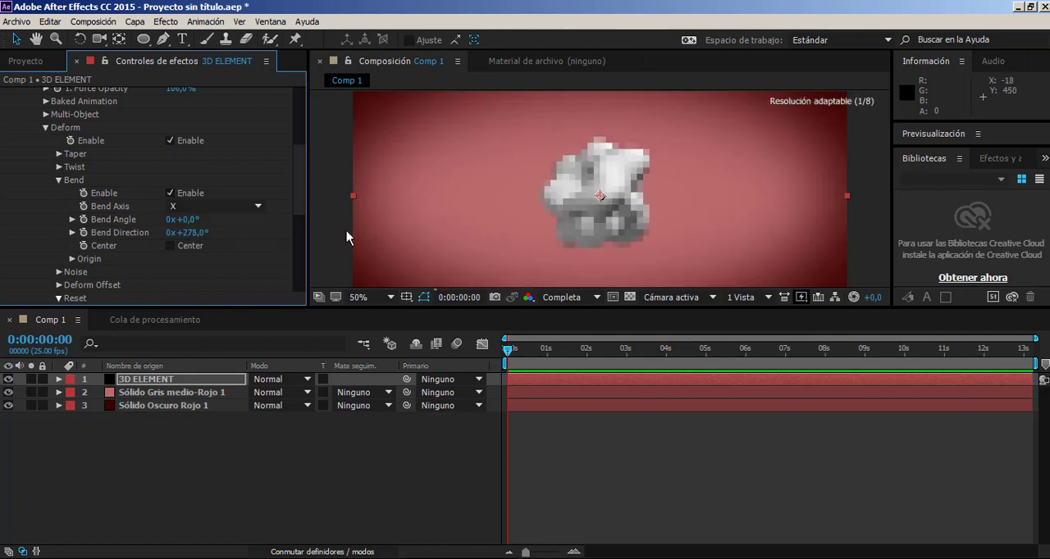
key("ctrl+z")
left_click_drag(184, 222, 413, 226)
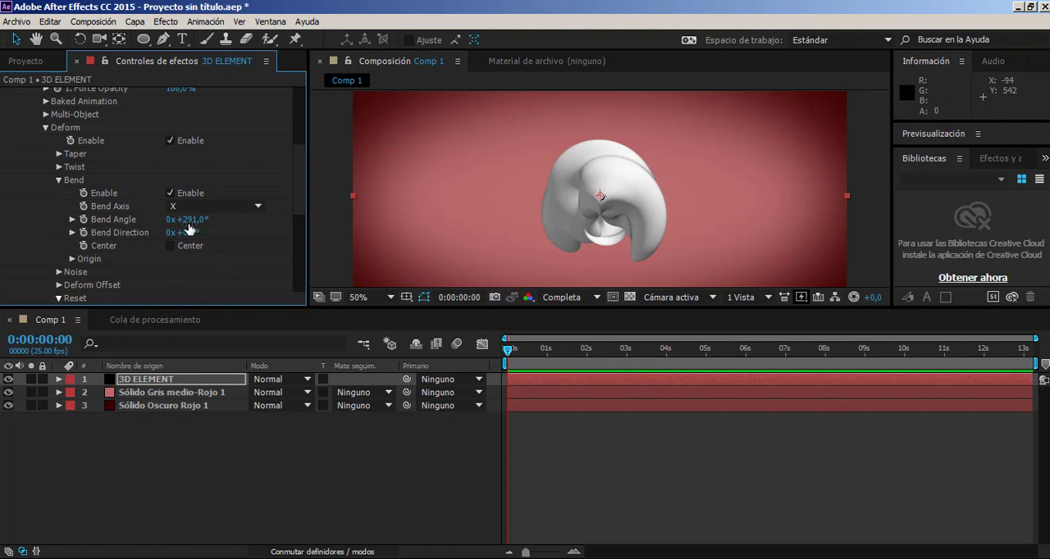
mouse_move(168, 230)
left_mouse_down()
mouse_move(122, 259)
mouse_move(131, 266)
mouse_move(174, 245)
left_mouse_up()
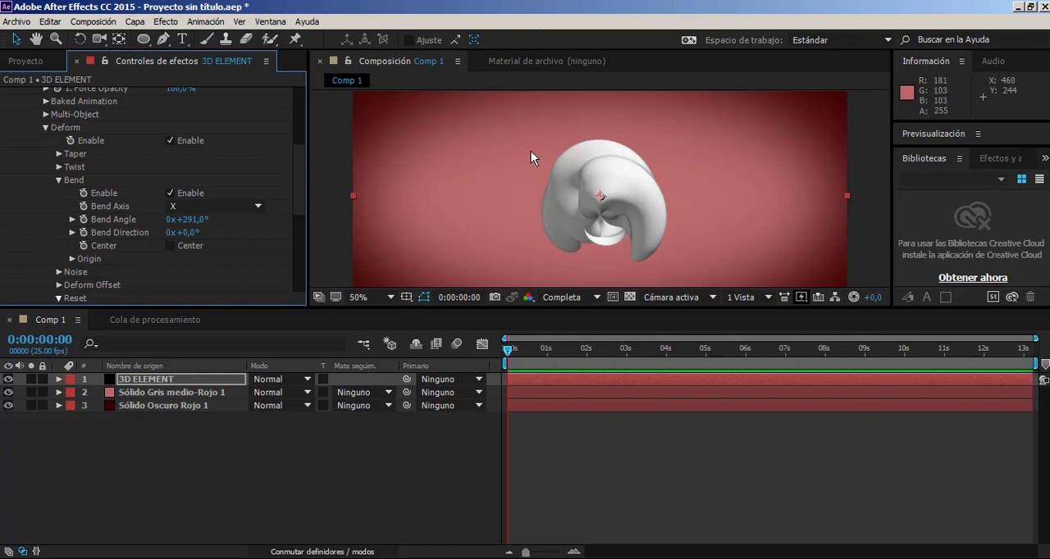
key("ctrl+z")
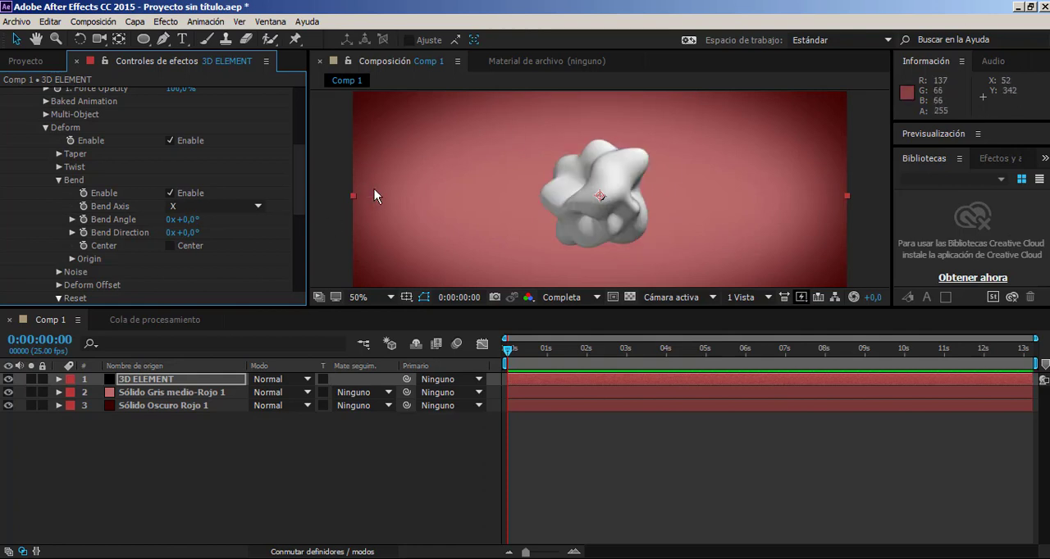
scroll(242, 212, "down", 2)
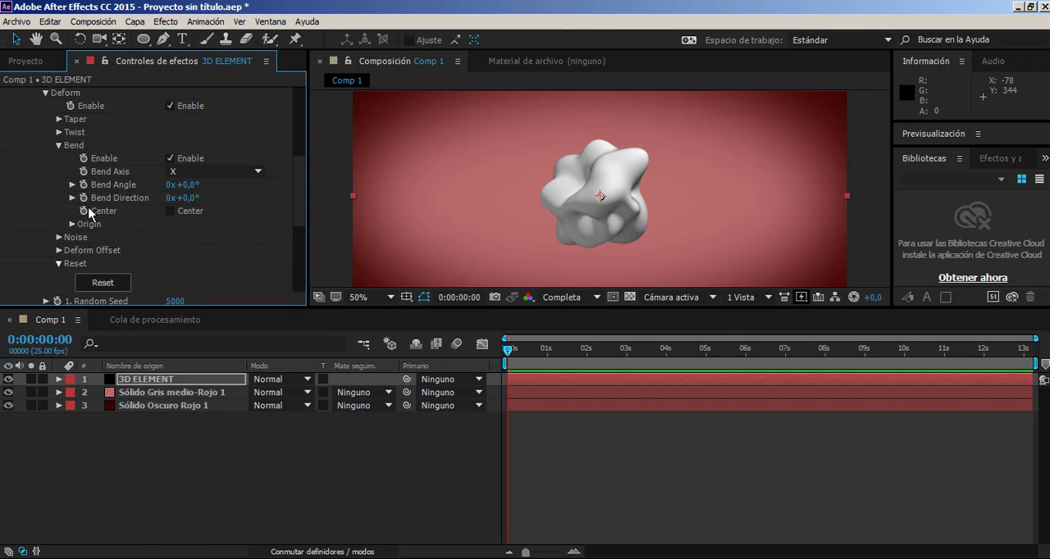
scroll(112, 191, "up", 2)
left_click(59, 181)
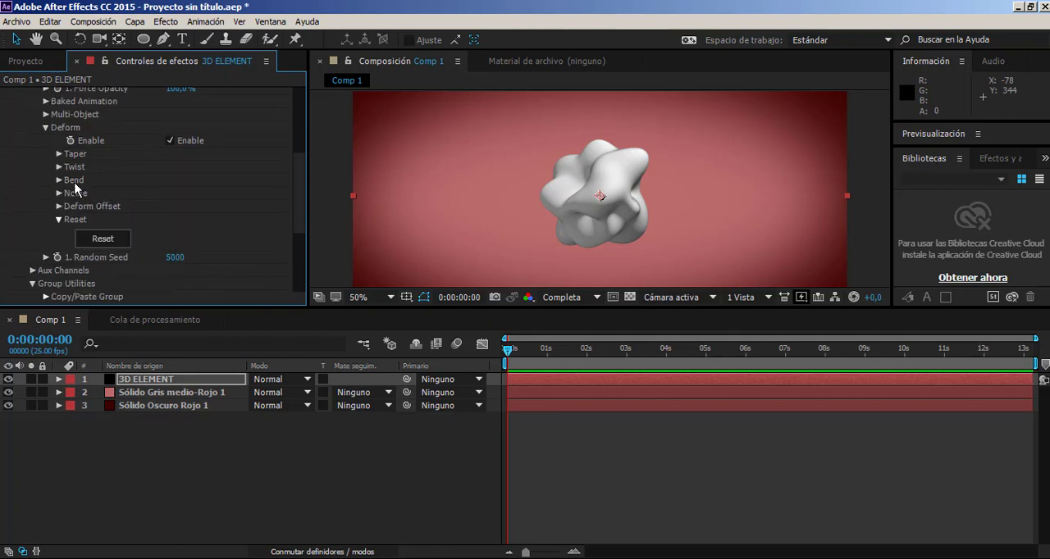
left_click(59, 154)
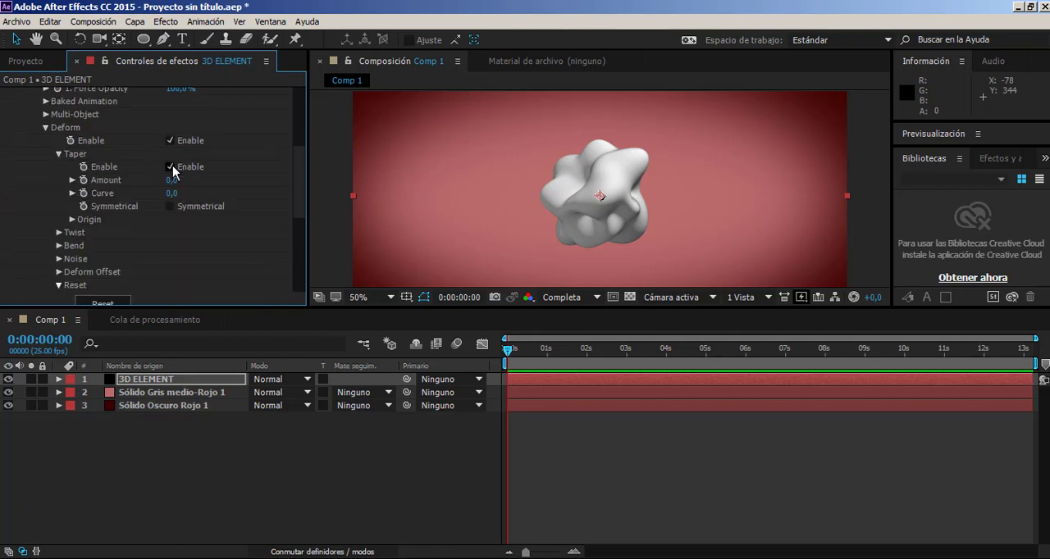
left_click(59, 154)
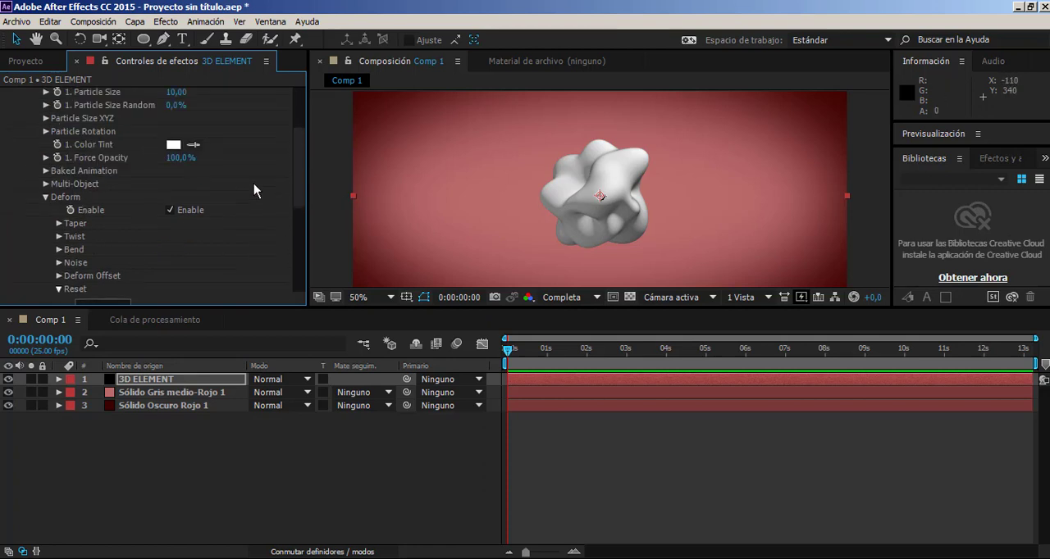
Add a two-node camera with a 75 mm focal length and move it closer to the deformed sphere.
scroll(205, 197, "up", 2)
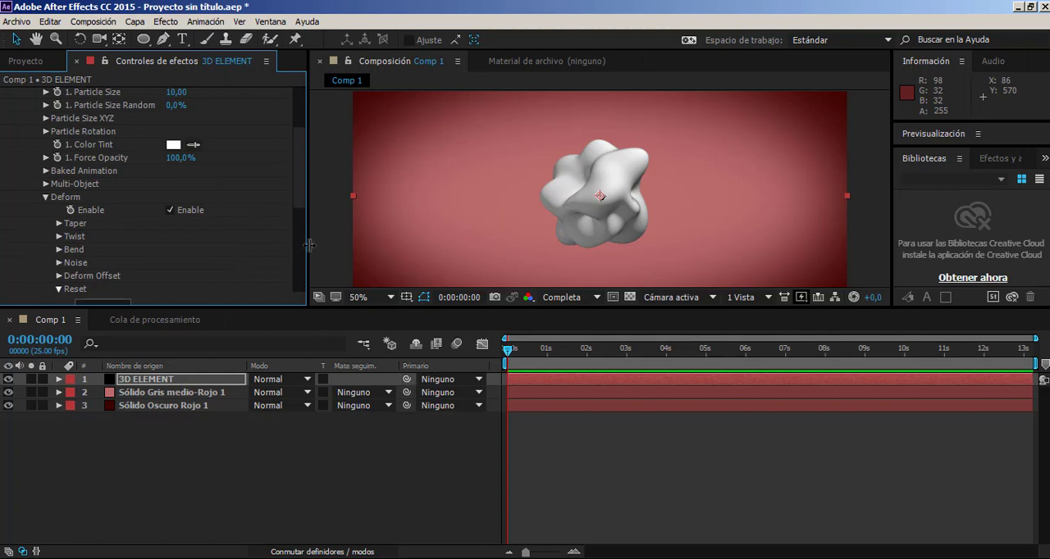
left_click(135, 21)
mouse_move(147, 35)
left_click(705, 74)
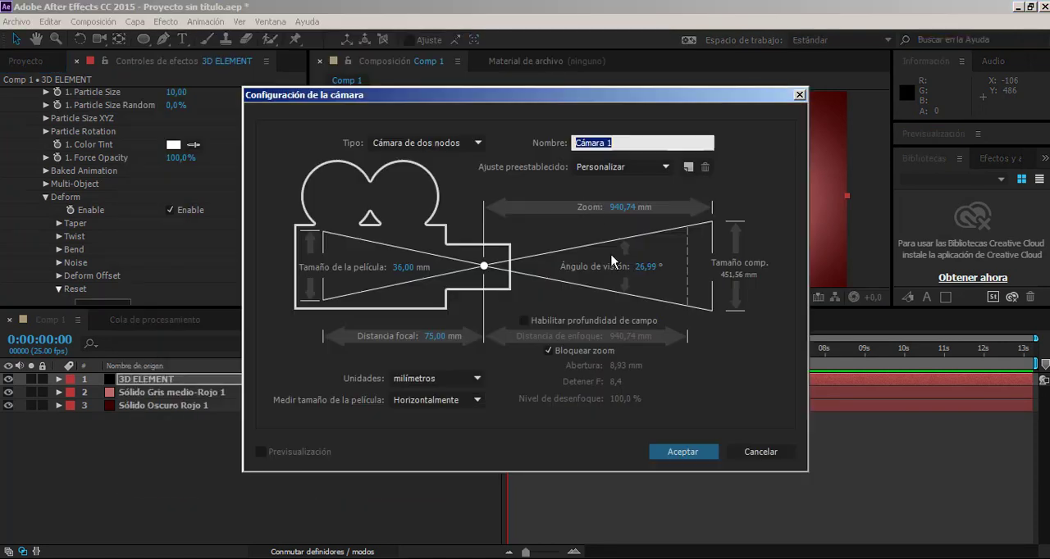
left_click(683, 452)
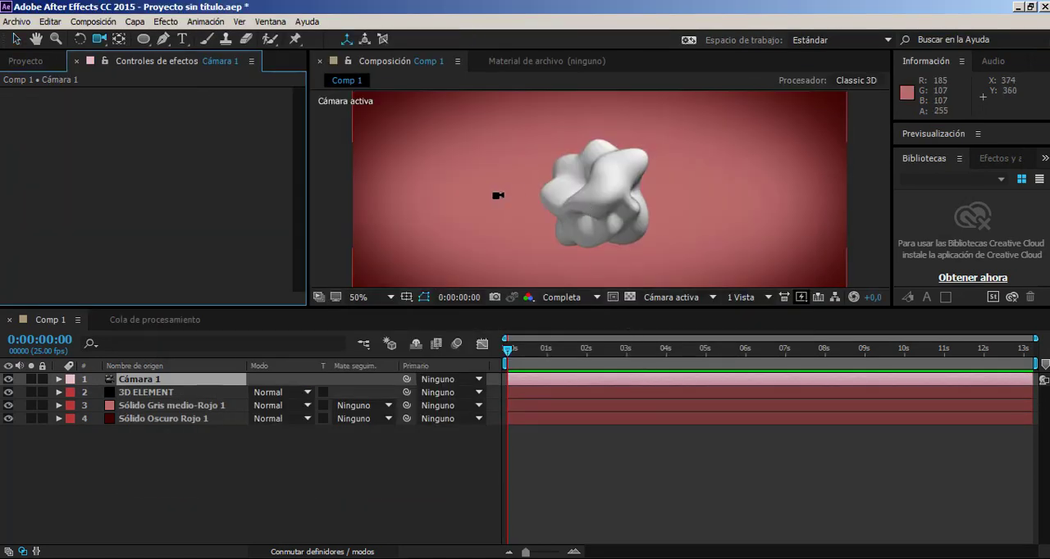
left_click_drag(498, 195, 410, 230)
Reopen the Scene Setup of the 3D ELEMENT layer's Element effect and view the sphere model.
left_click(146, 392)
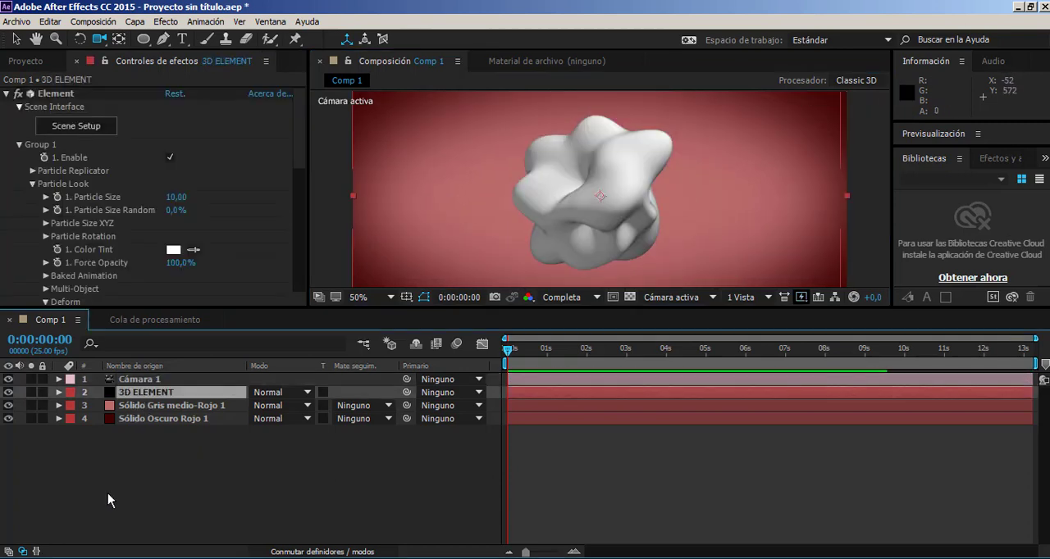
left_click(83, 123)
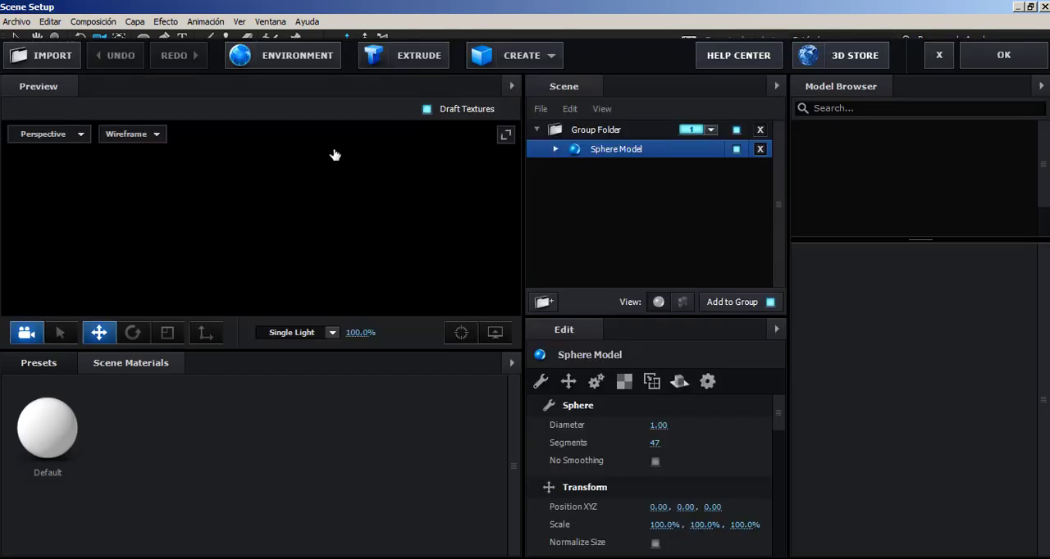
left_click_drag(443, 274, 448, 262)
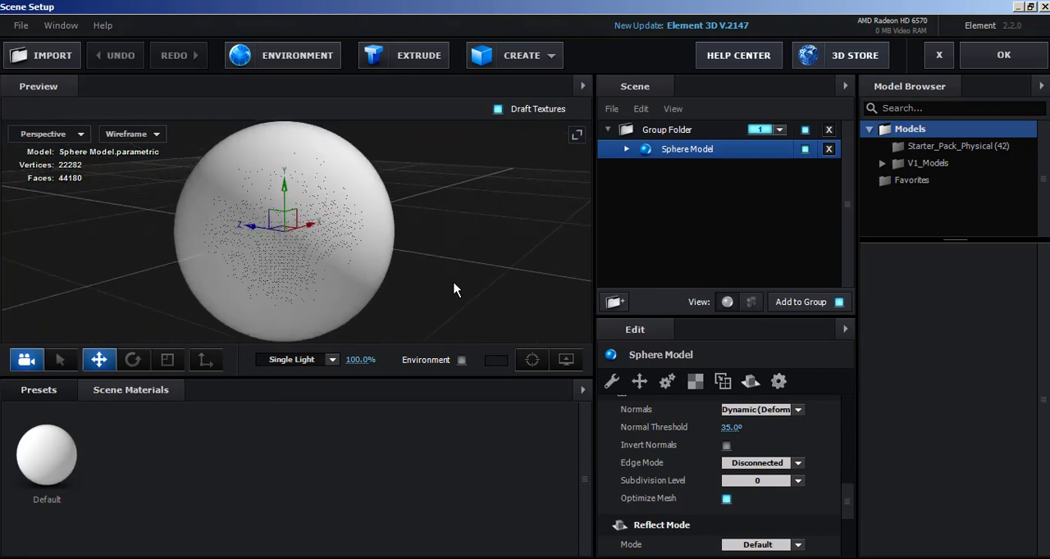
Open the Default material's settings for editing and set the preview's display mode to Shaded.
scroll(656, 394, "up", 2)
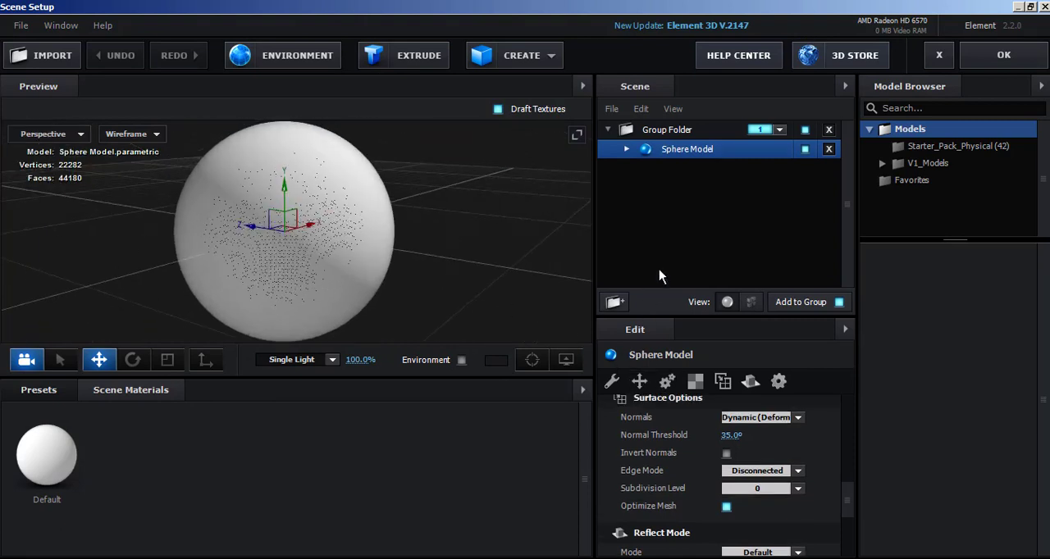
left_click(46, 455)
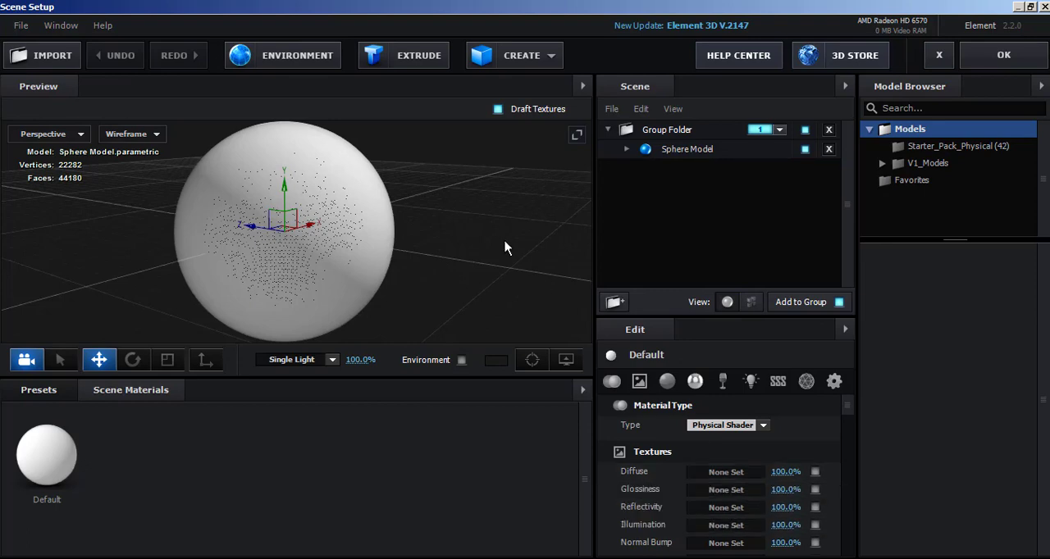
scroll(424, 241, "up", 3)
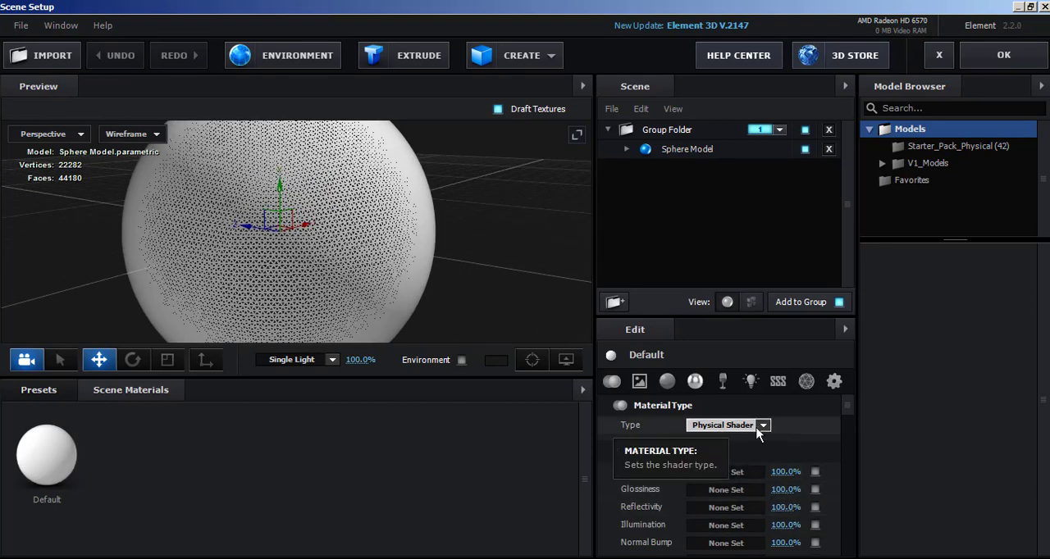
left_click(120, 134)
left_click(124, 147)
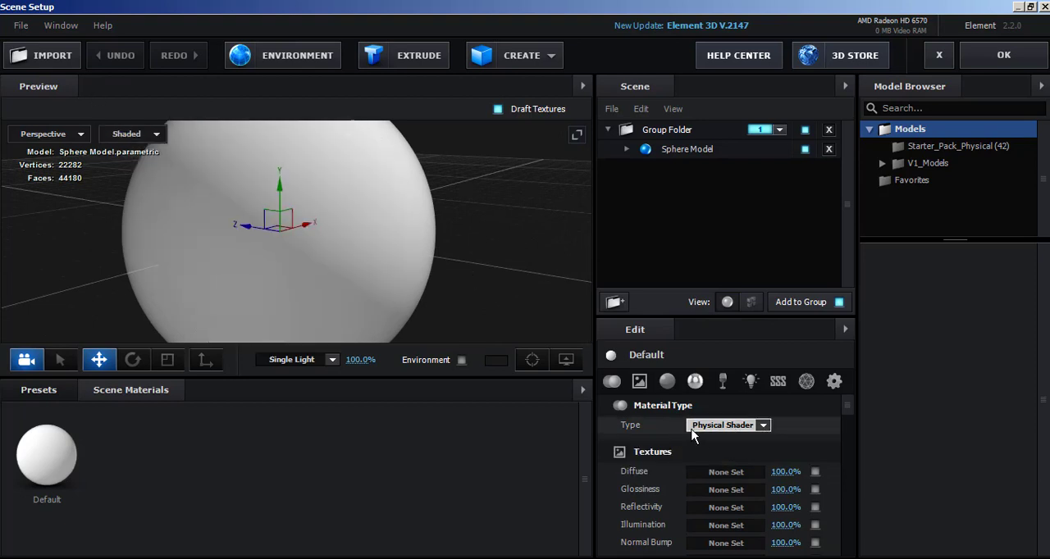
left_click(123, 134)
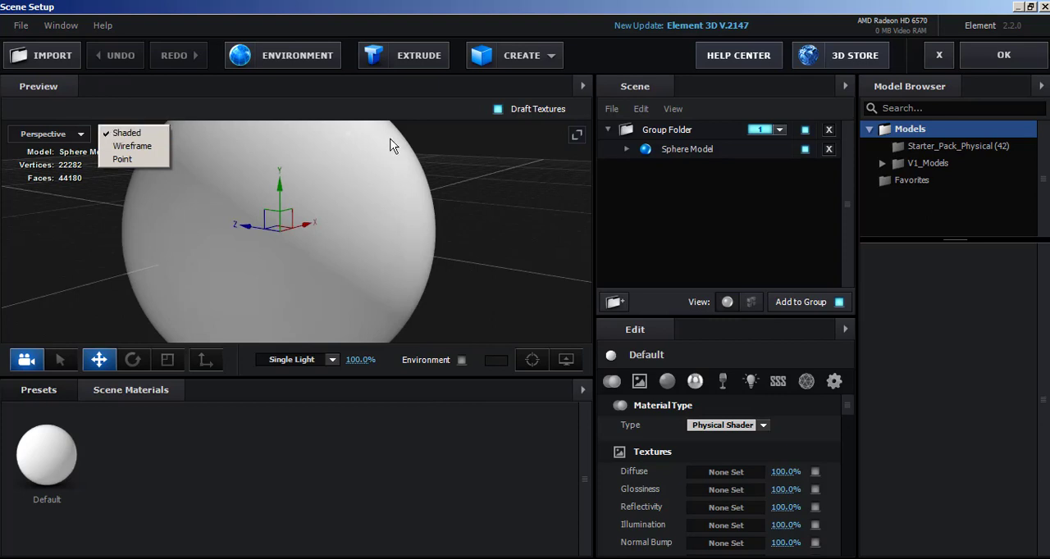
left_click(500, 168)
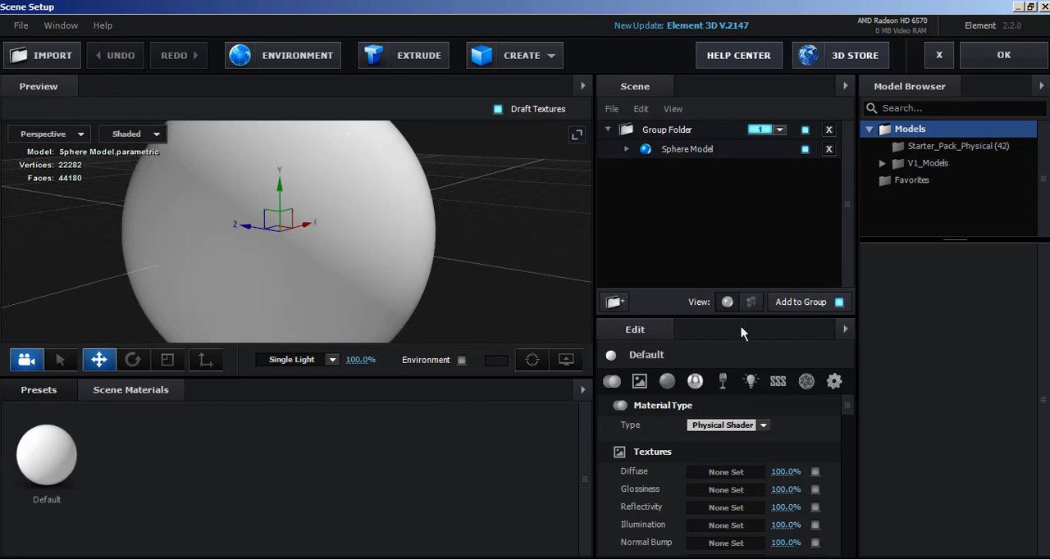
Set the Default material's Diffuse Color to red D24545.
scroll(726, 431, "down", 5)
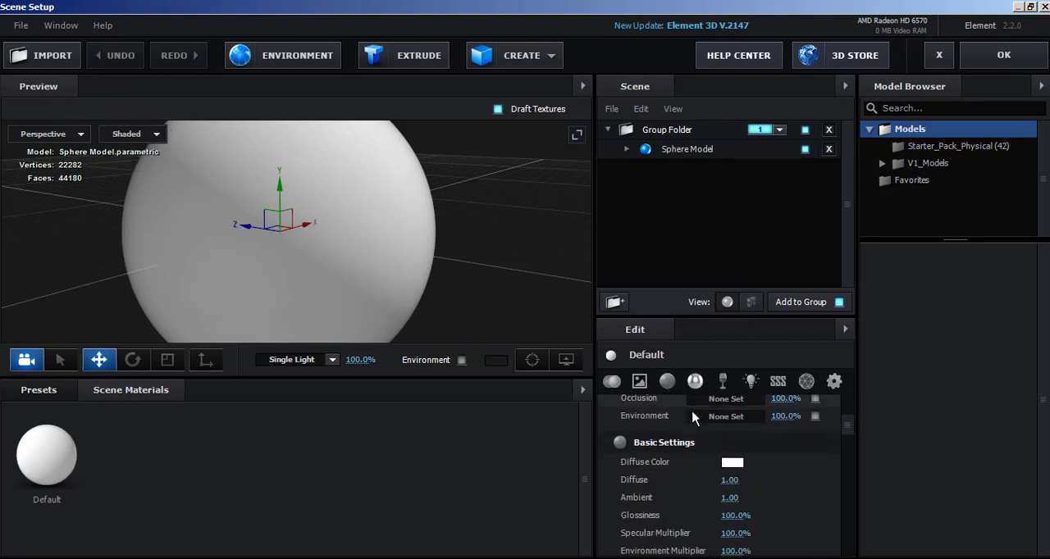
left_click(732, 464)
mouse_move(747, 408)
left_mouse_down()
mouse_move(789, 361)
mouse_move(787, 457)
mouse_move(753, 398)
mouse_move(768, 438)
mouse_move(738, 412)
mouse_move(697, 417)
mouse_move(733, 440)
mouse_move(723, 389)
left_mouse_up()
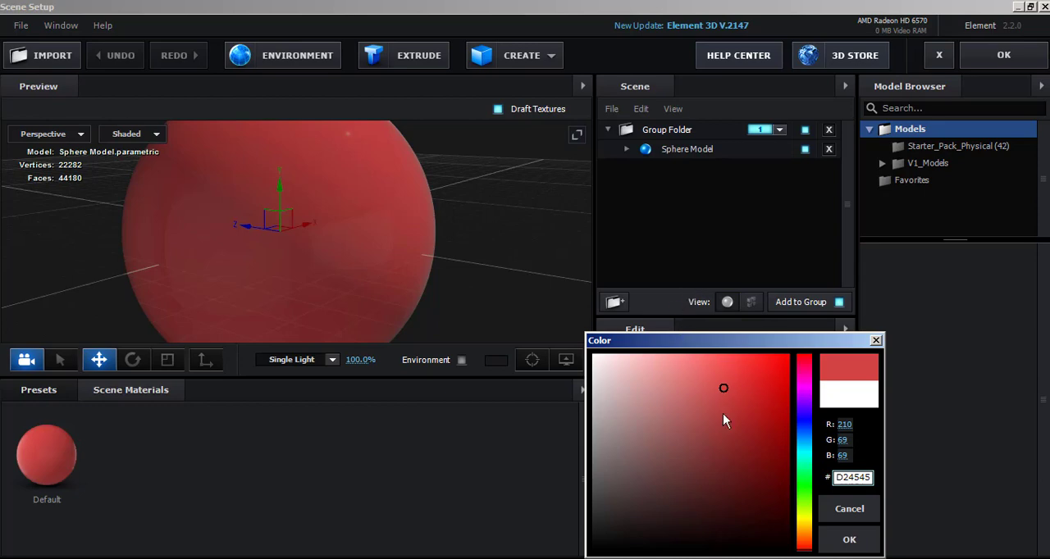
left_click(849, 508)
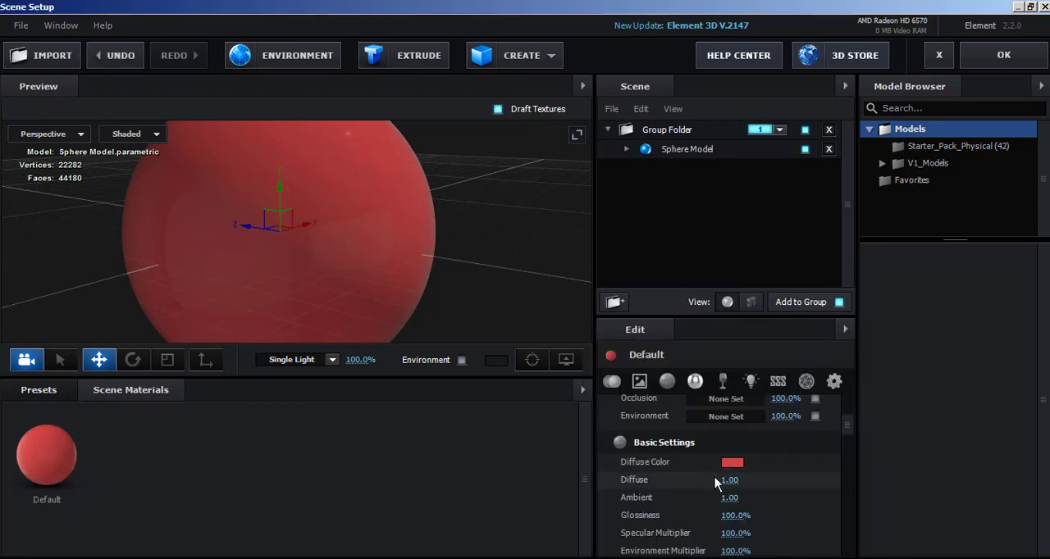
Raise the Default material's Specular Multiplier to 1080% and inspect the highlight on the sphere.
scroll(716, 483, "down", 3)
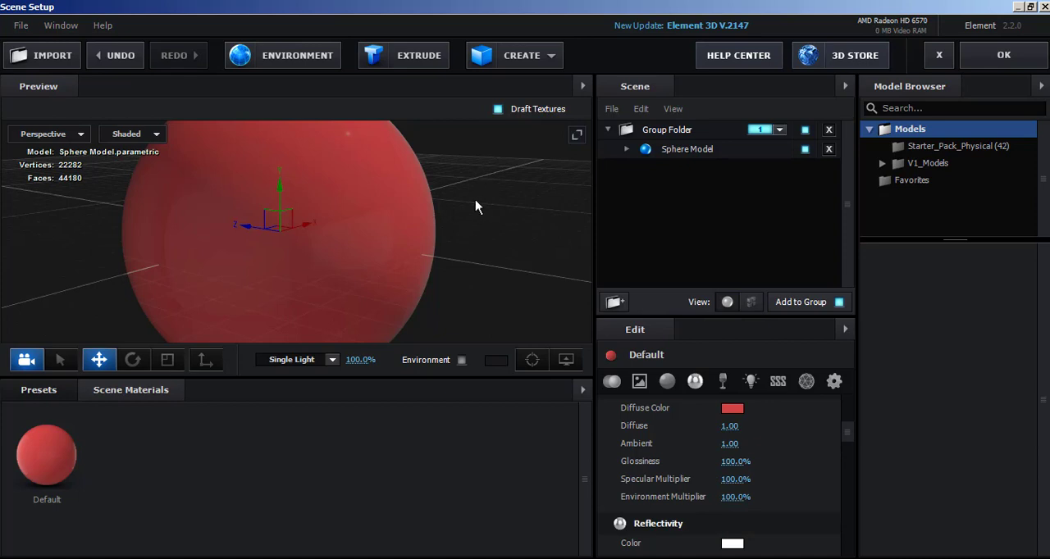
left_click_drag(475, 199, 462, 277)
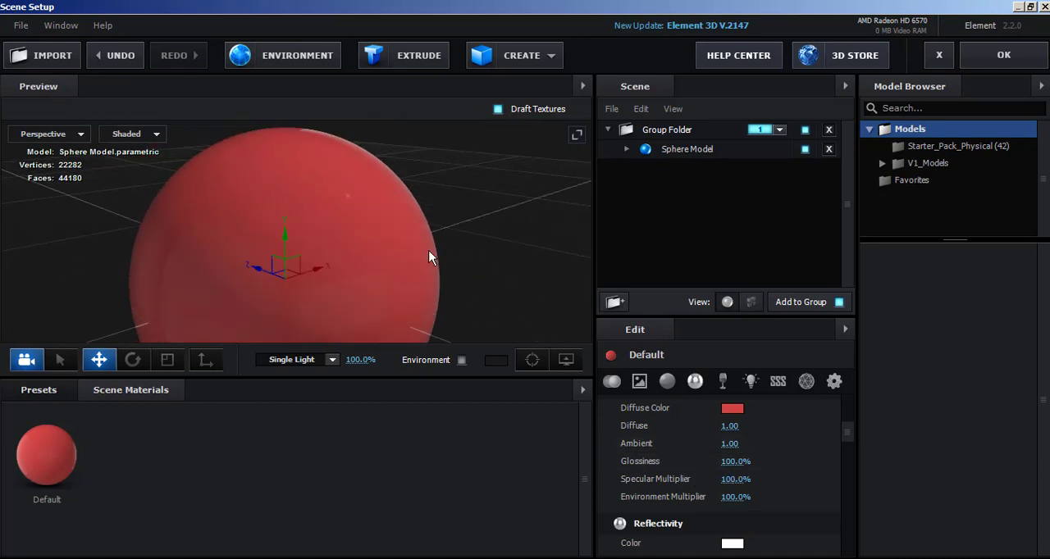
scroll(430, 257, "up", 3)
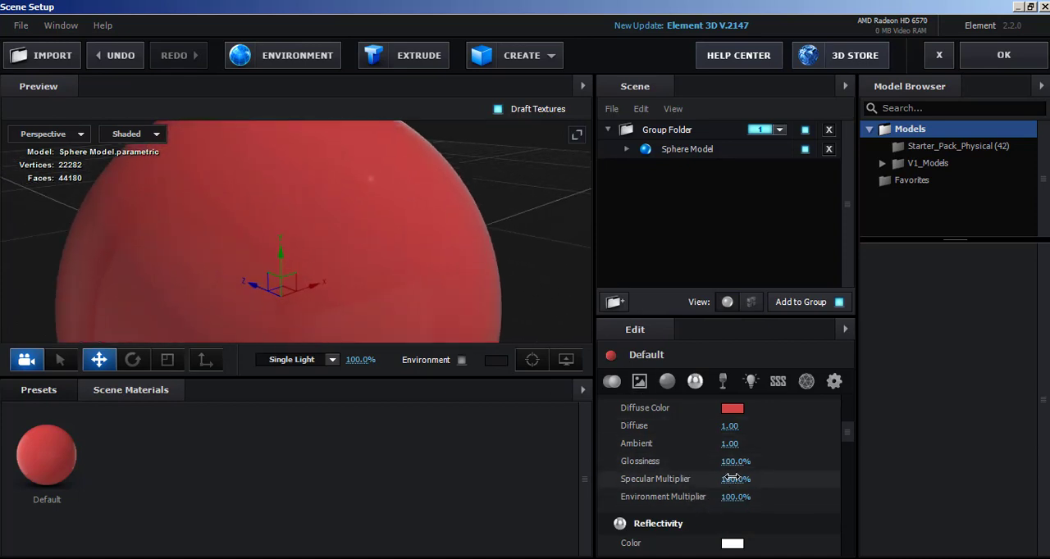
left_click_drag(744, 480, 975, 453)
left_click_drag(730, 479, 1031, 409)
left_click_drag(579, 239, 432, 222)
scroll(402, 246, "down", 3)
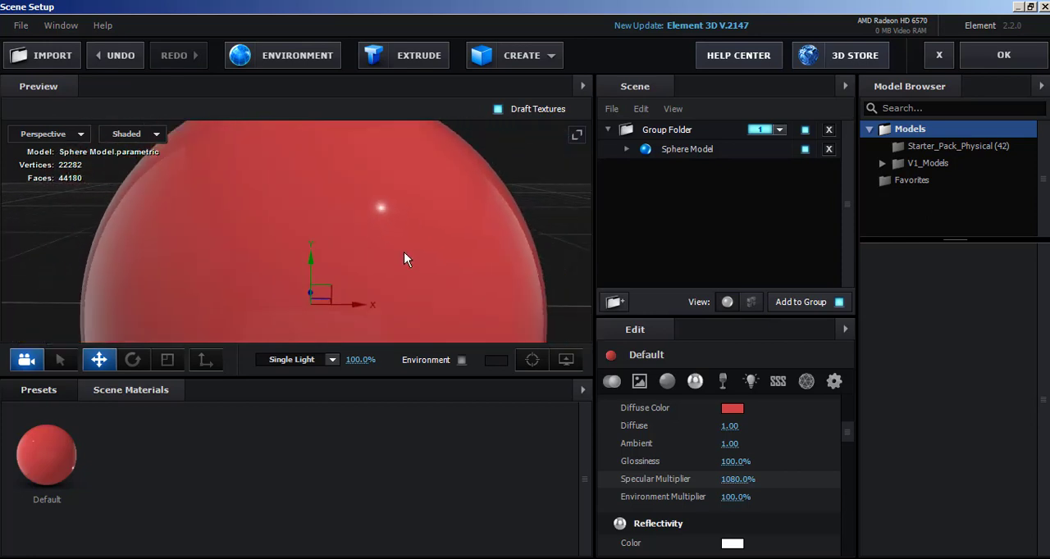
Lower the Default material's Glossiness to 54% and inspect the softened highlight on the sphere.
left_click_drag(223, 233, 262, 260)
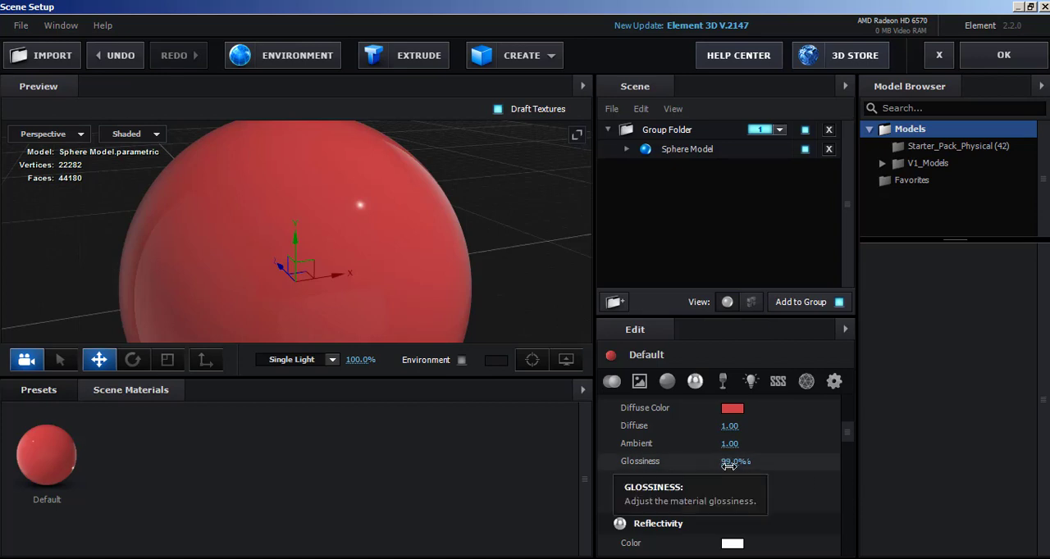
mouse_move(732, 467)
left_mouse_down()
mouse_move(703, 468)
mouse_move(741, 469)
left_mouse_up()
left_click_drag(752, 467, 719, 474)
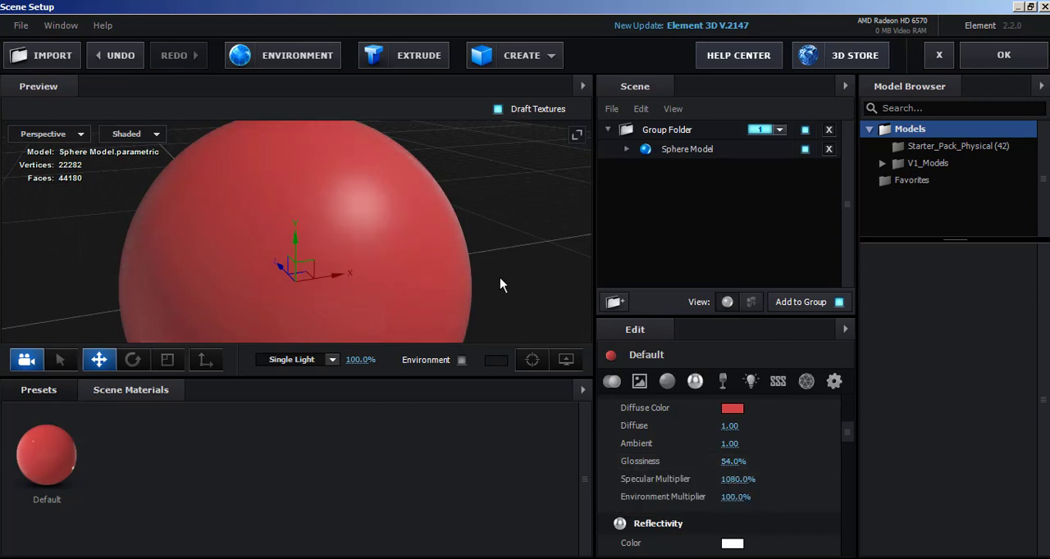
scroll(499, 278, "down", 5)
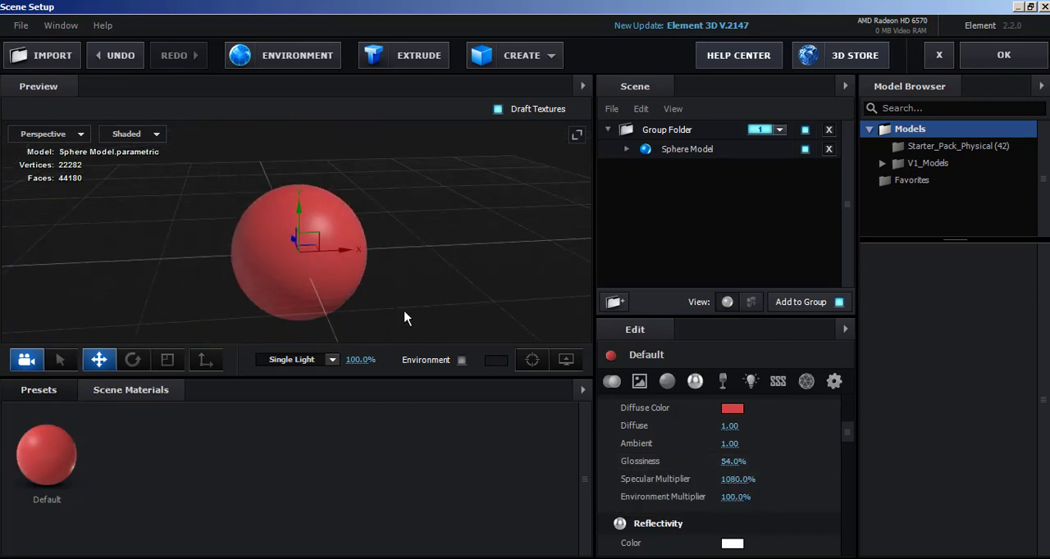
scroll(486, 278, "up", 5)
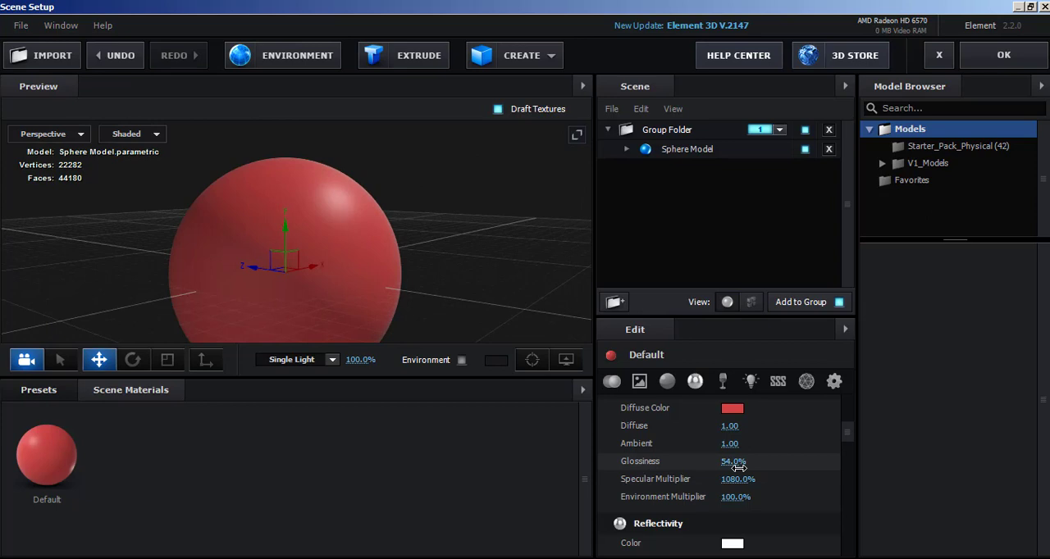
Set the material's Reflectivity Color to light red DF7676 and its Intensity to 18%.
scroll(744, 484, "down", 3)
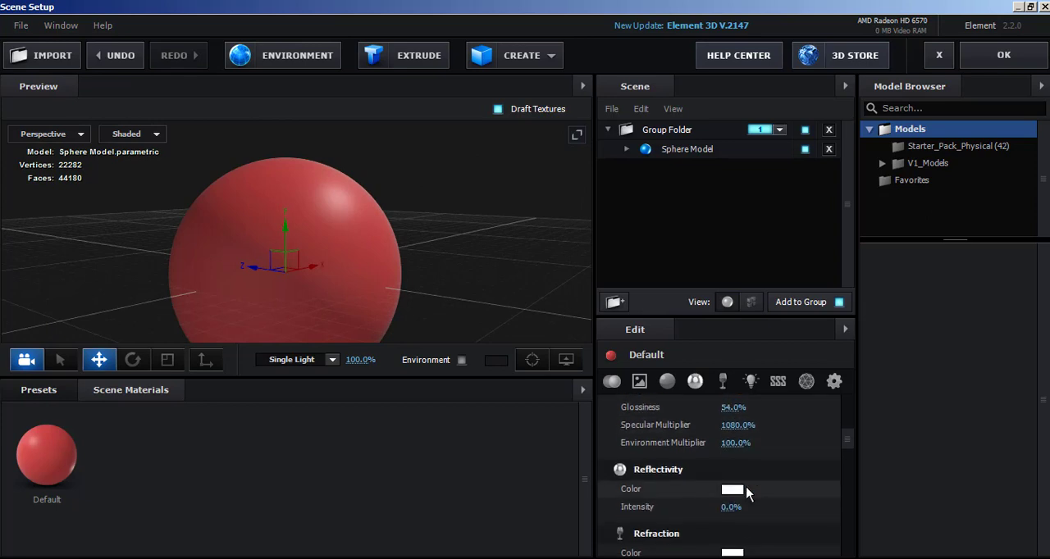
scroll(748, 495, "down", 3)
scroll(745, 499, "up", 5)
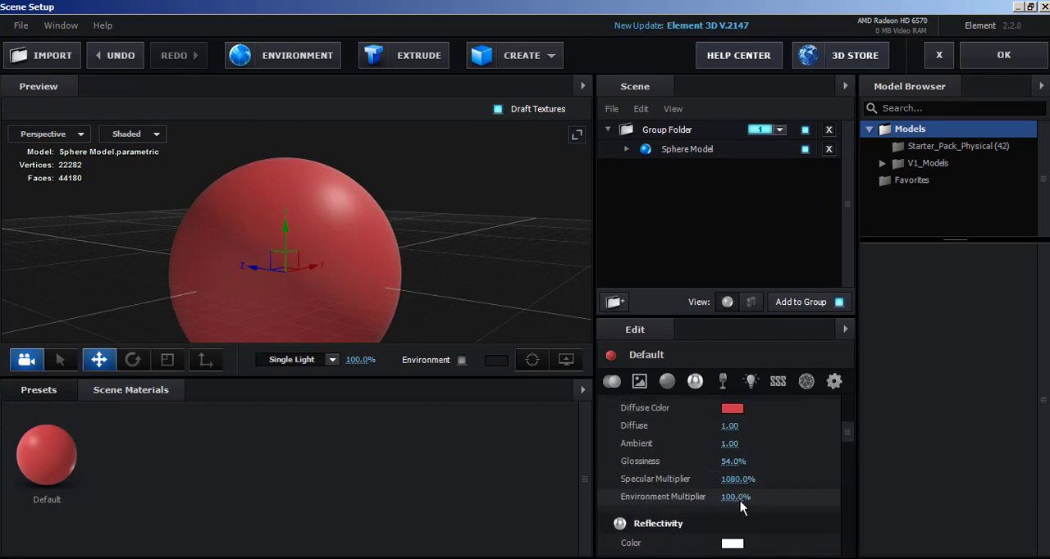
scroll(741, 502, "down", 2)
left_click(733, 490)
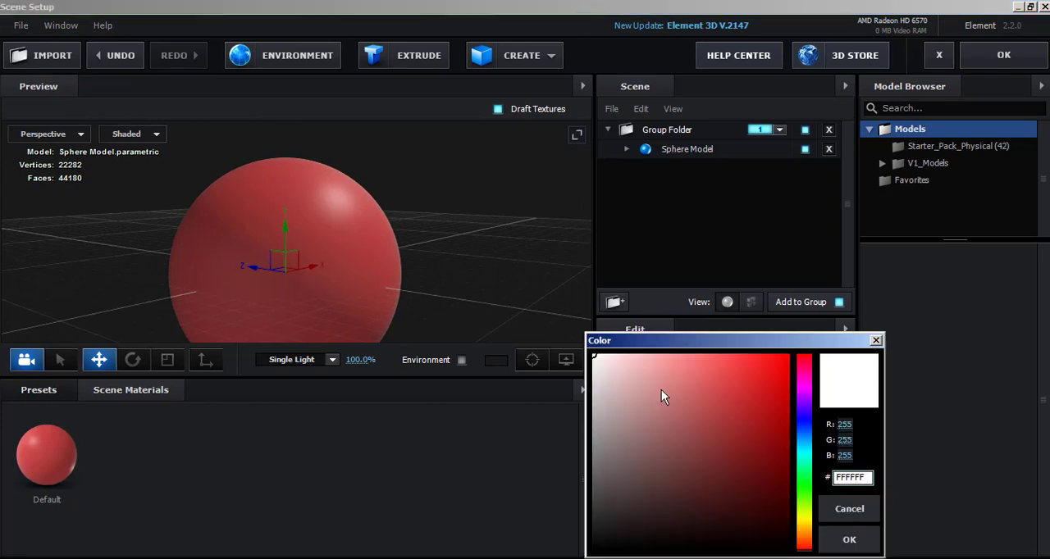
mouse_move(626, 373)
left_mouse_down()
mouse_move(620, 363)
mouse_move(685, 378)
left_mouse_up()
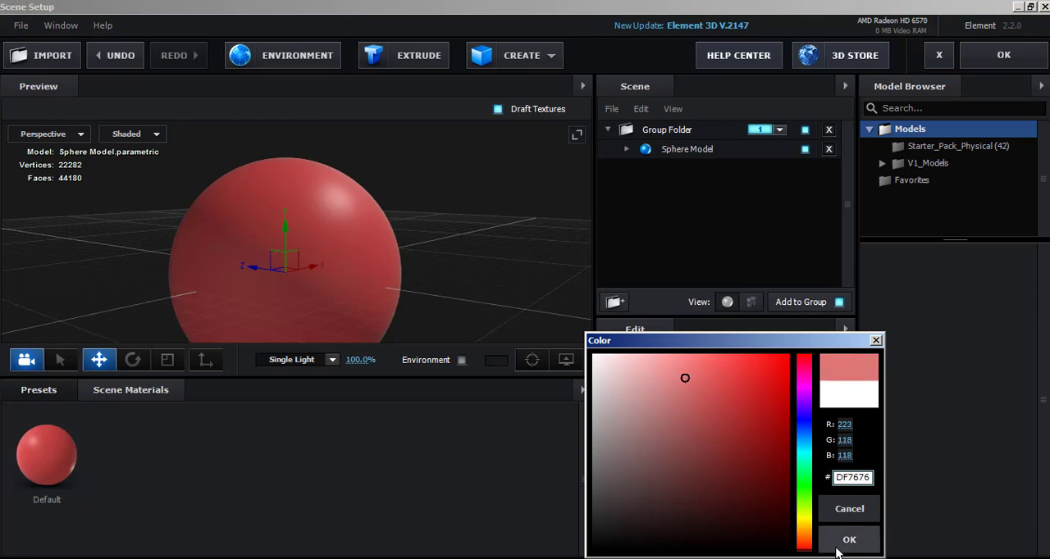
left_click(837, 540)
left_click_drag(730, 507, 790, 526)
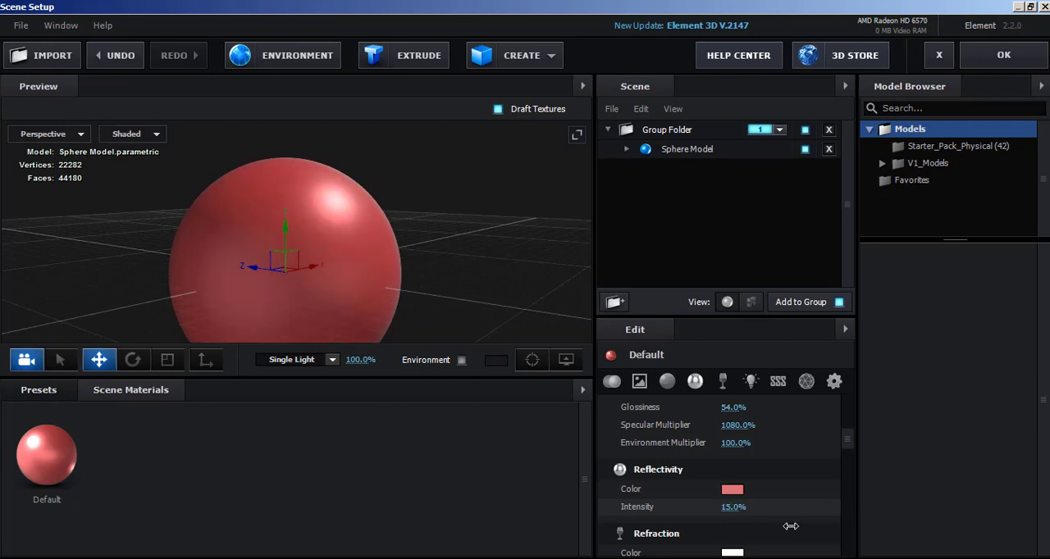
Set the Default material's Glossiness to 75% and its Specular Multiplier to 352%.
scroll(797, 522, "up", 3)
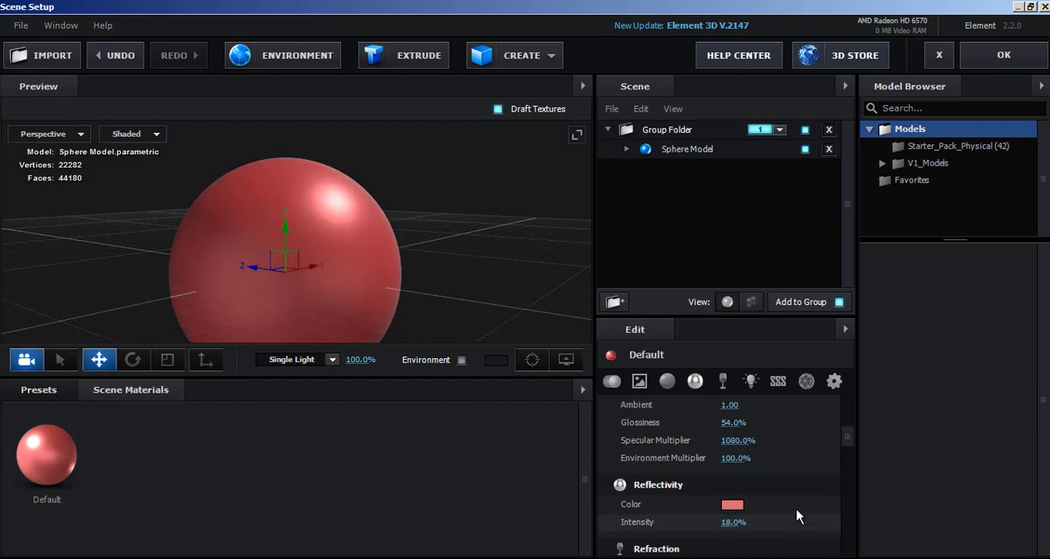
left_click_drag(732, 462, 751, 474)
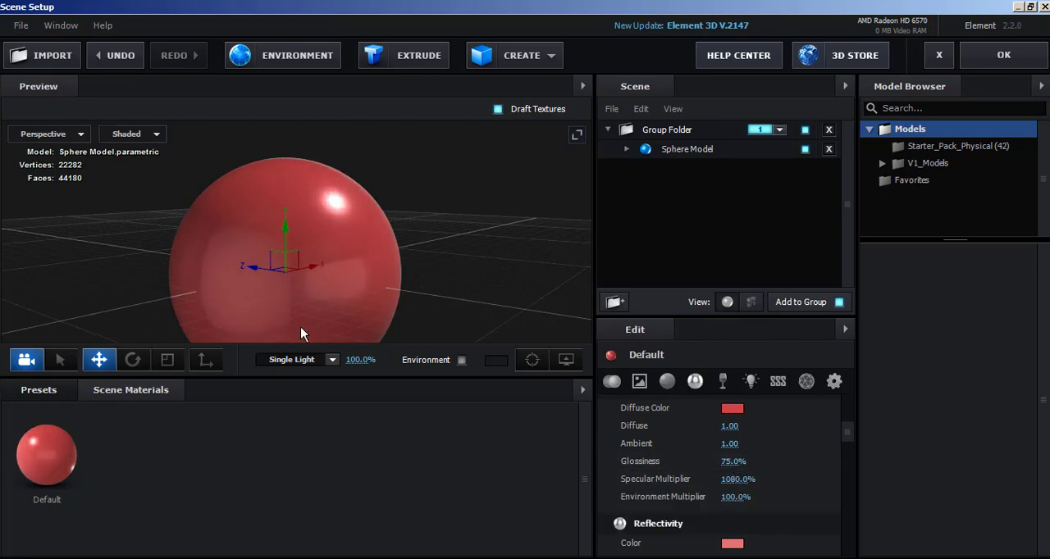
scroll(334, 209, "up", 2)
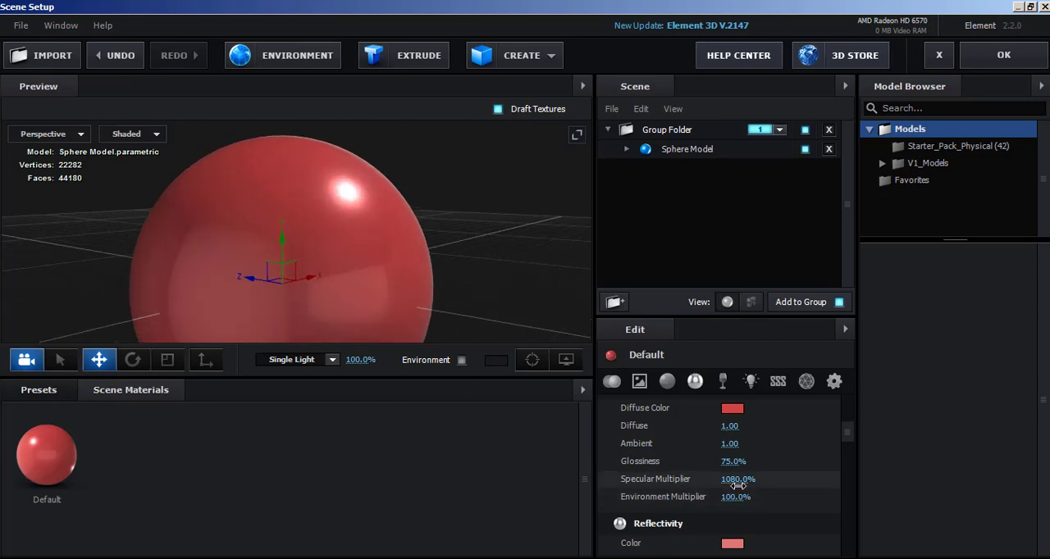
left_click_drag(733, 482, 112, 464)
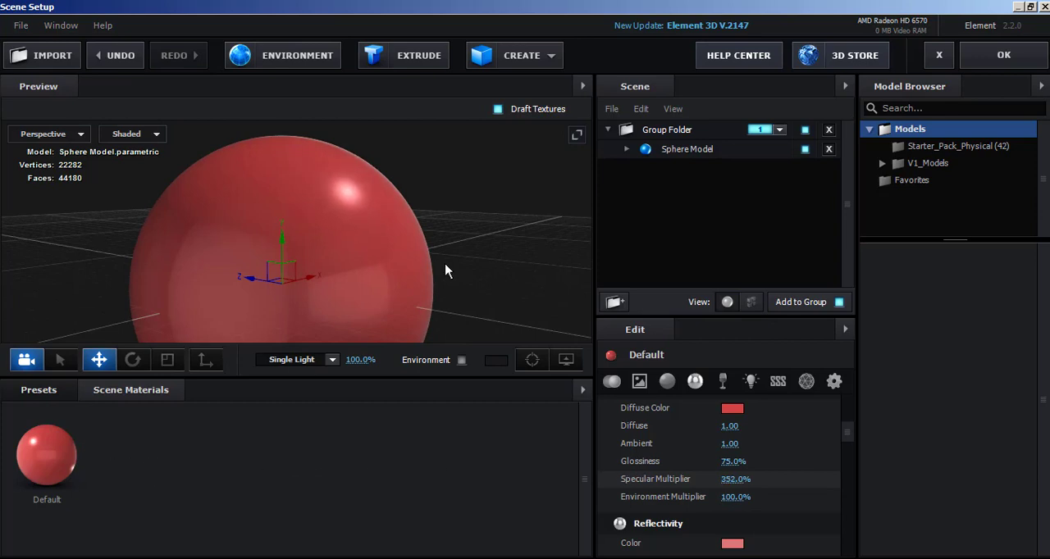
scroll(446, 264, "down", 3)
mouse_move(375, 284)
left_mouse_down()
mouse_move(314, 297)
mouse_move(309, 390)
mouse_move(382, 285)
left_mouse_up()
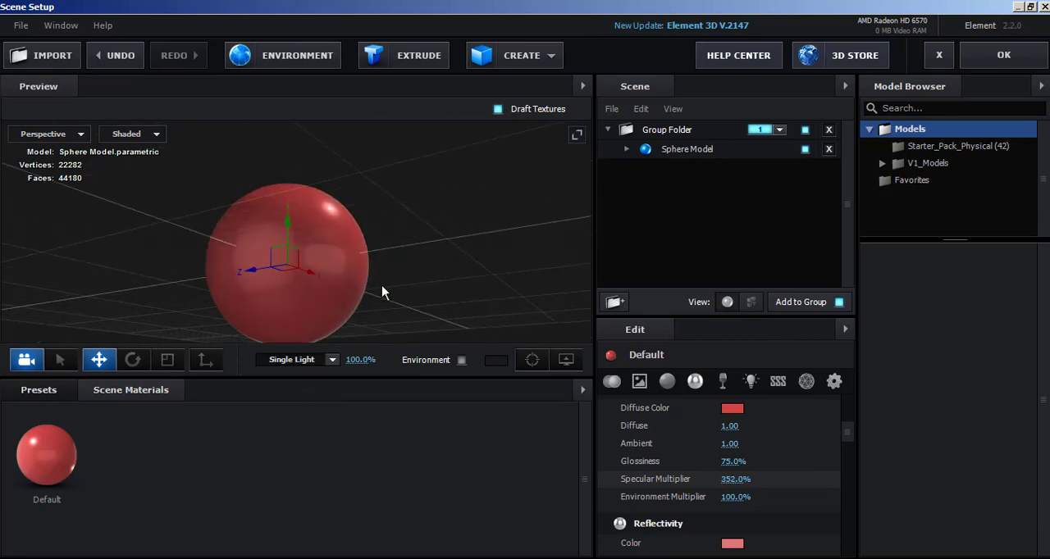
Reduce the Default material's Glossiness to 69% and check the reflections on the sphere.
scroll(374, 320, "up", 4)
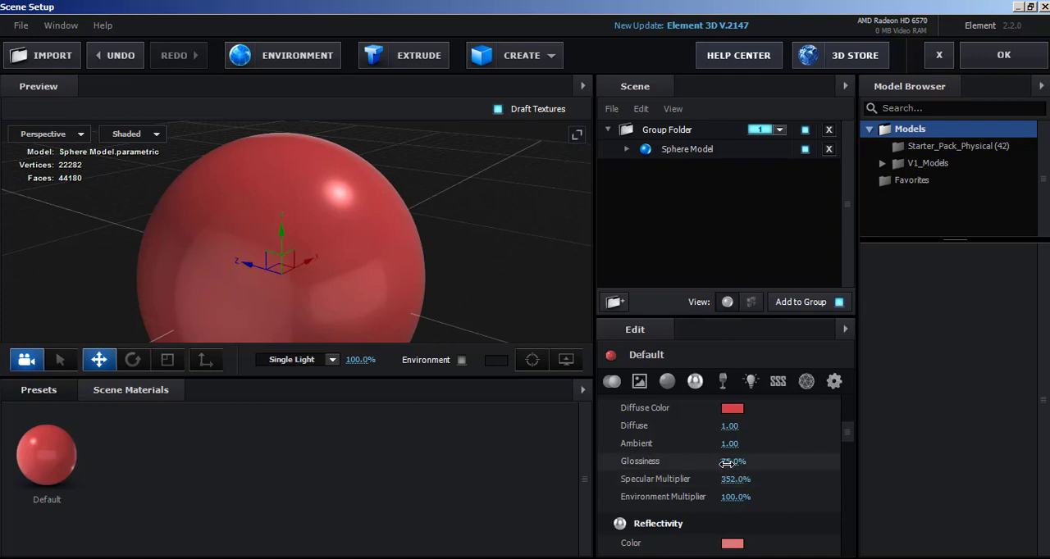
left_click_drag(726, 464, 722, 465)
left_click_drag(414, 264, 385, 276)
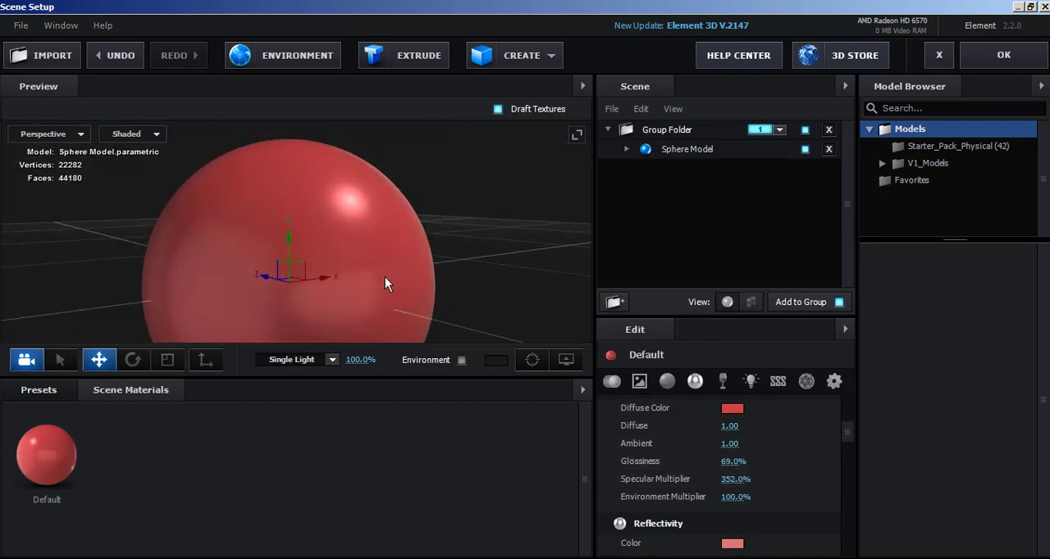
Preview the alternative Basic_2K textures for the scene environment, cancel the file selection and keep Basic_2K_03.jpg.
left_click(284, 58)
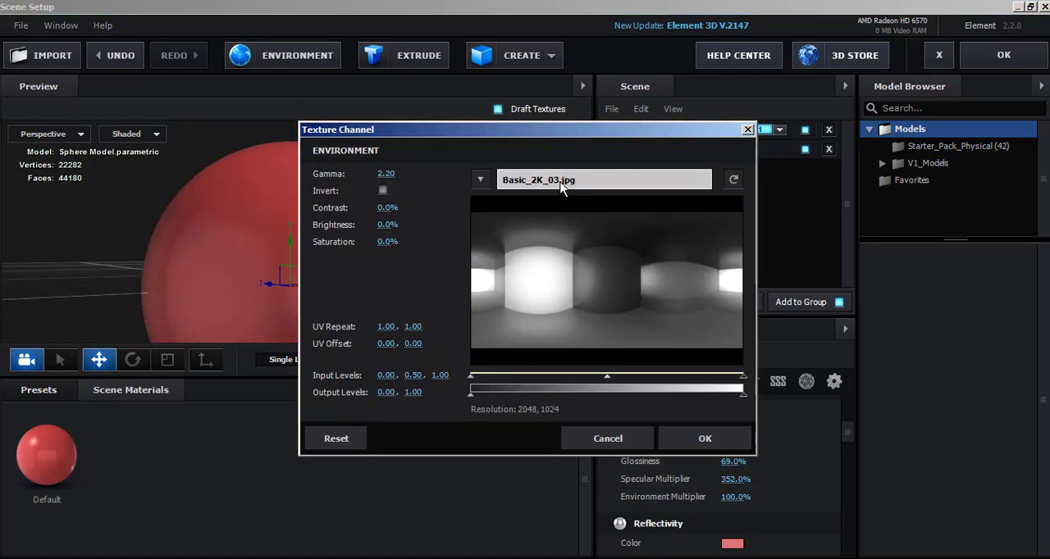
left_click(562, 180)
left_click(487, 255)
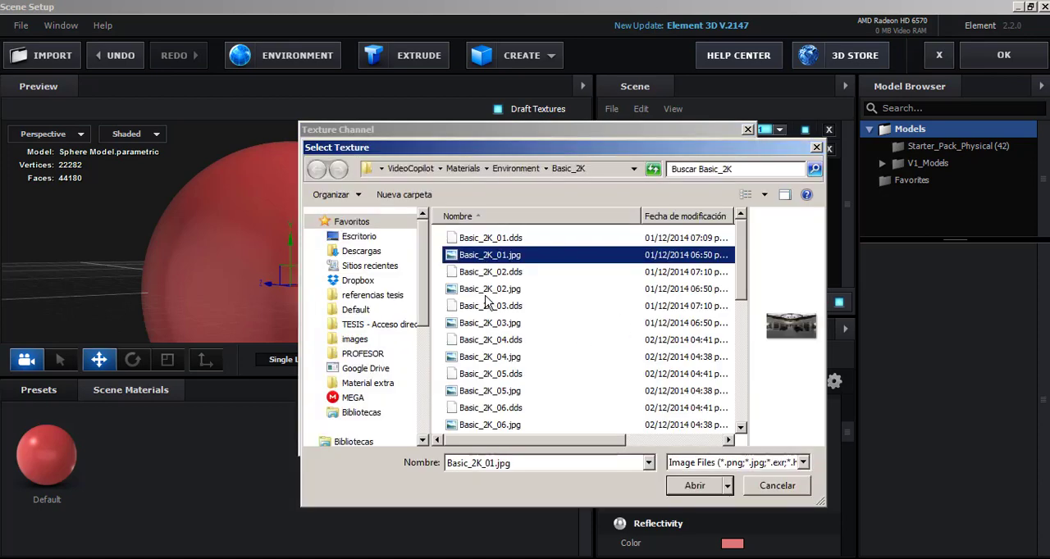
left_click(486, 294)
left_click(492, 324)
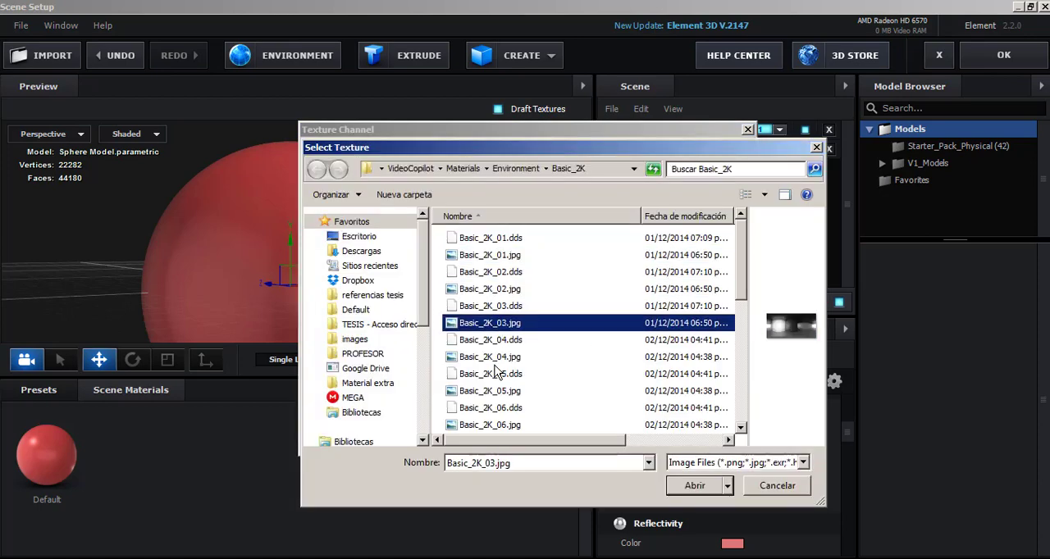
left_click(493, 359)
left_click(514, 392)
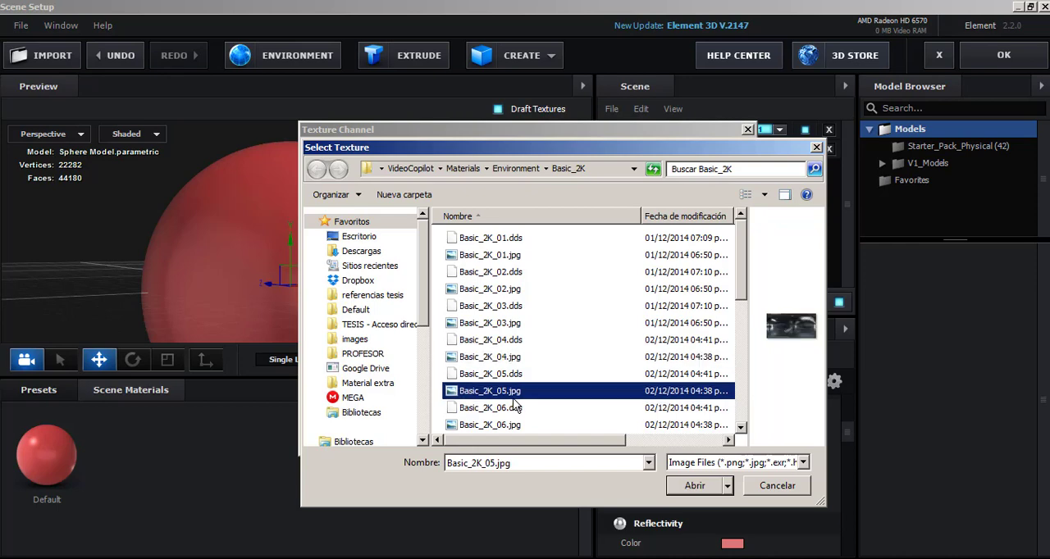
scroll(517, 409, "down", 3)
left_click(476, 276)
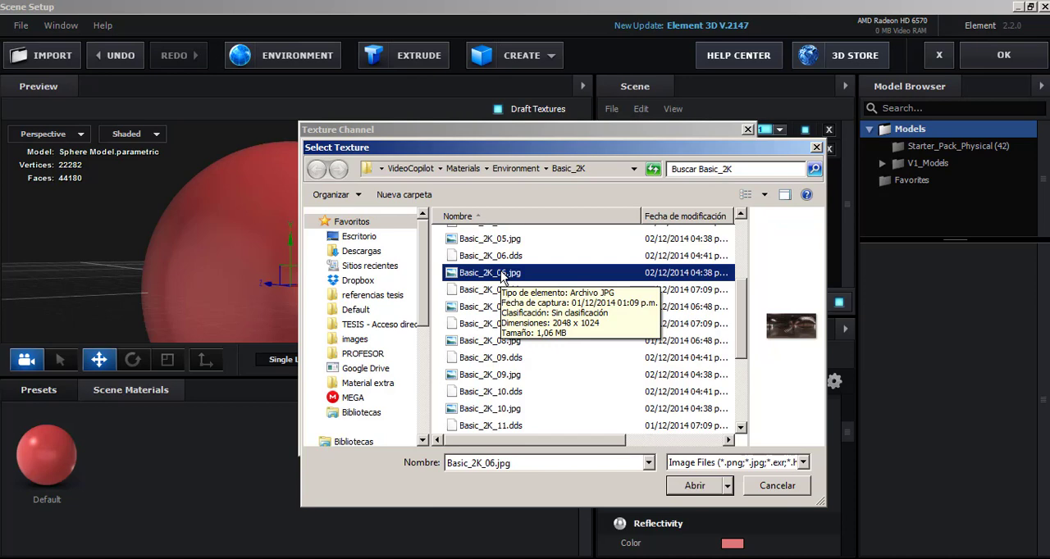
left_click(497, 243)
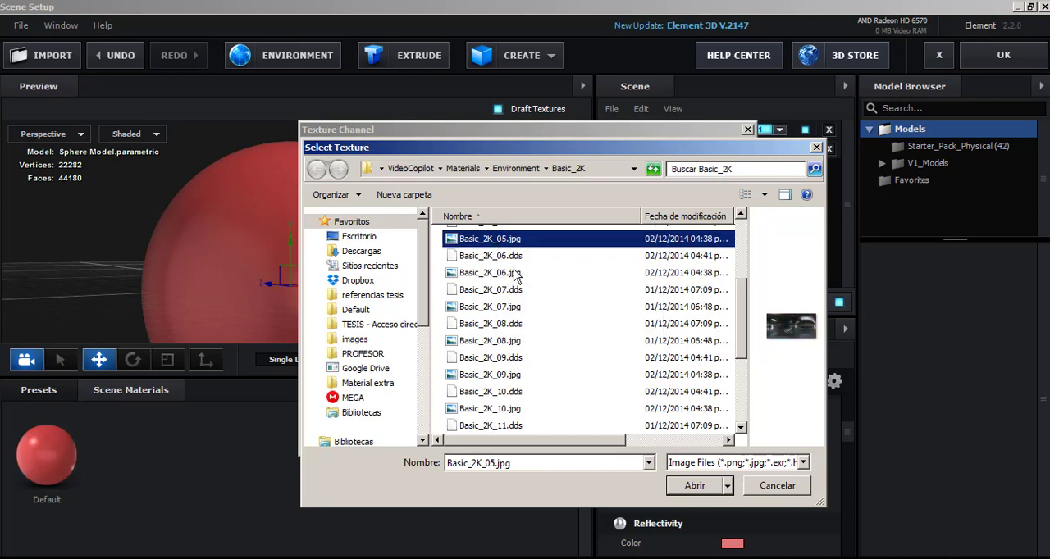
scroll(500, 246, "up", 3)
left_click(506, 255)
left_click(506, 289)
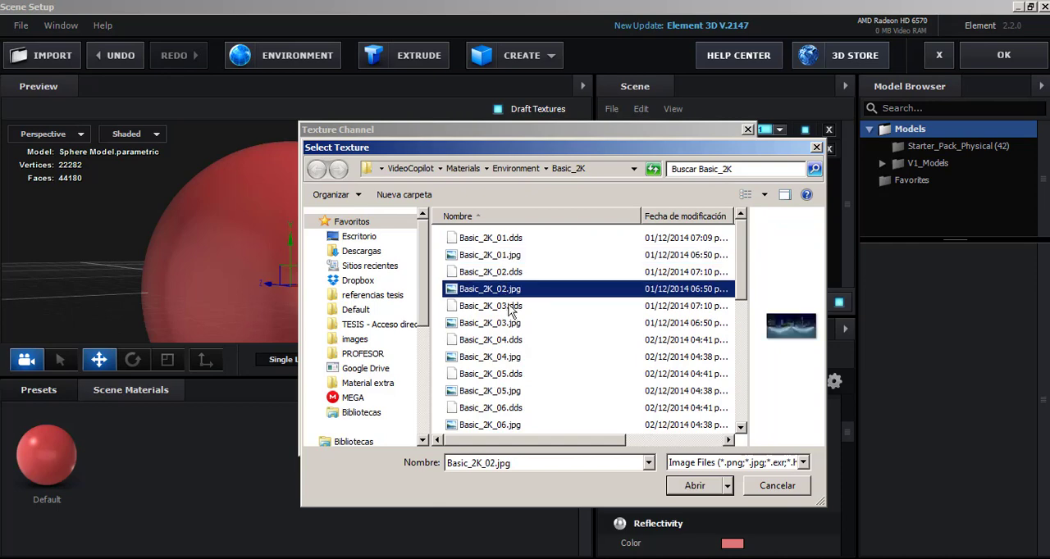
left_click(788, 487)
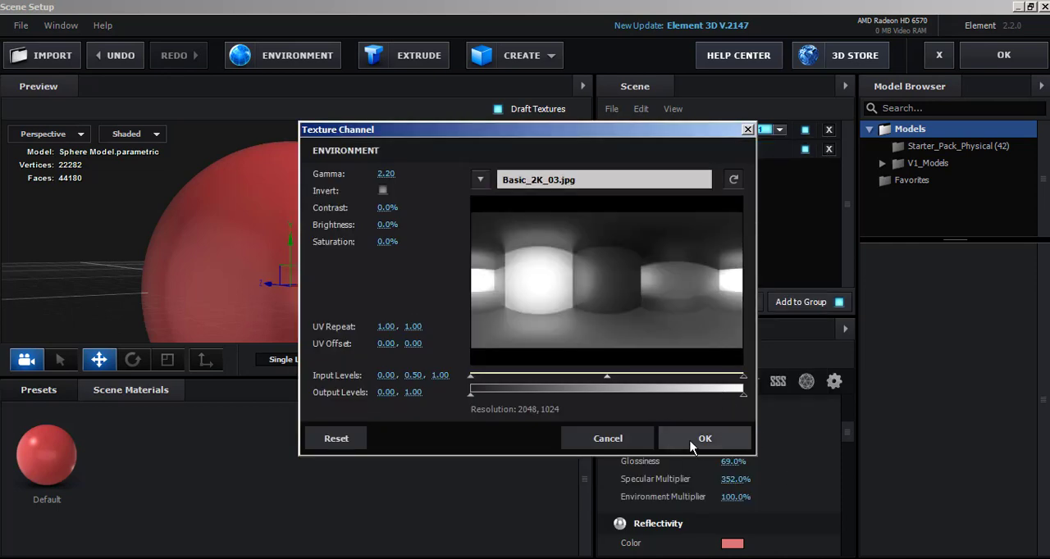
left_click(691, 443)
Apply the scene setup and check the deformed red model from different camera angles in the composition.
left_click_drag(496, 307, 469, 309)
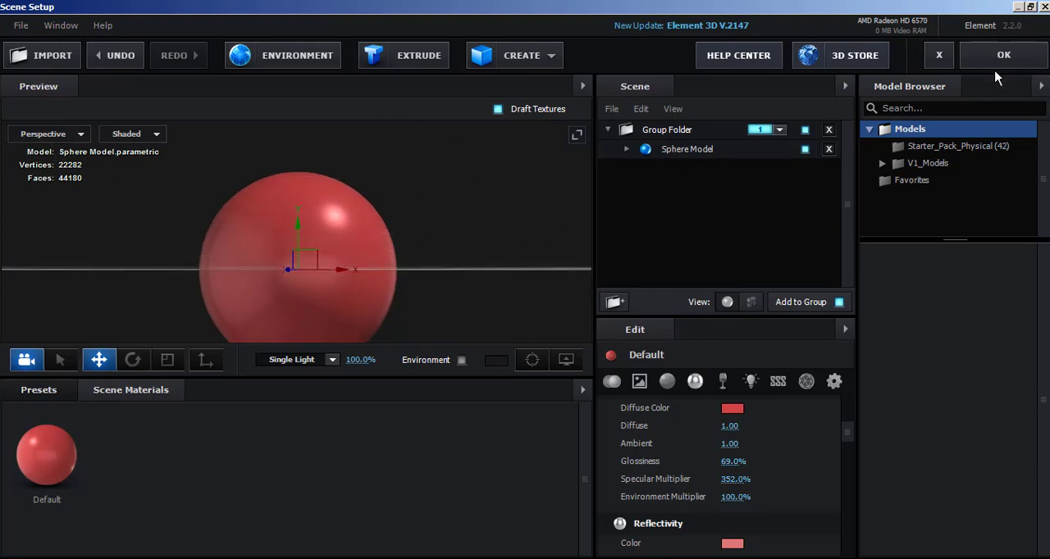
left_click(1003, 55)
left_click_drag(429, 209, 494, 244)
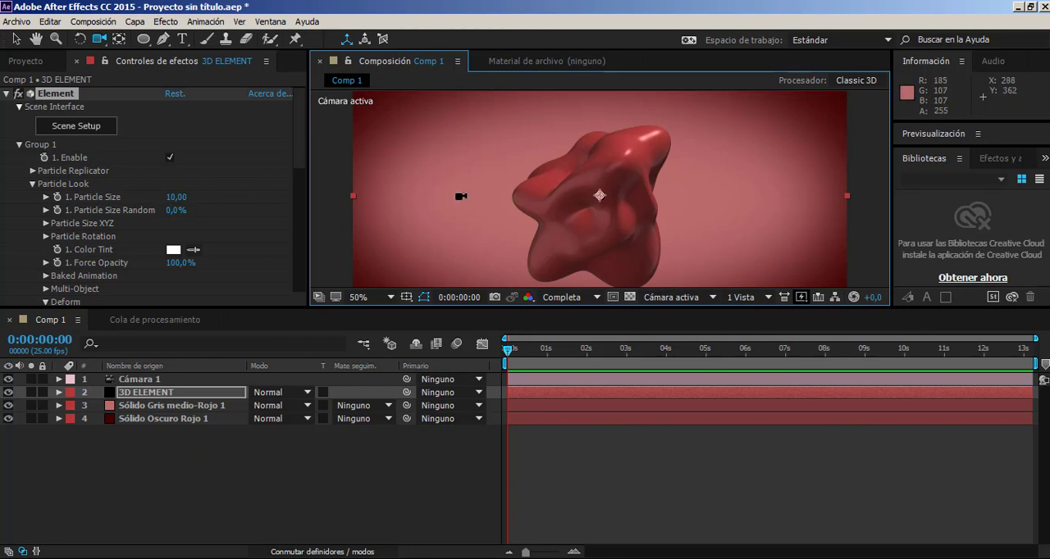
left_click_drag(457, 198, 459, 230)
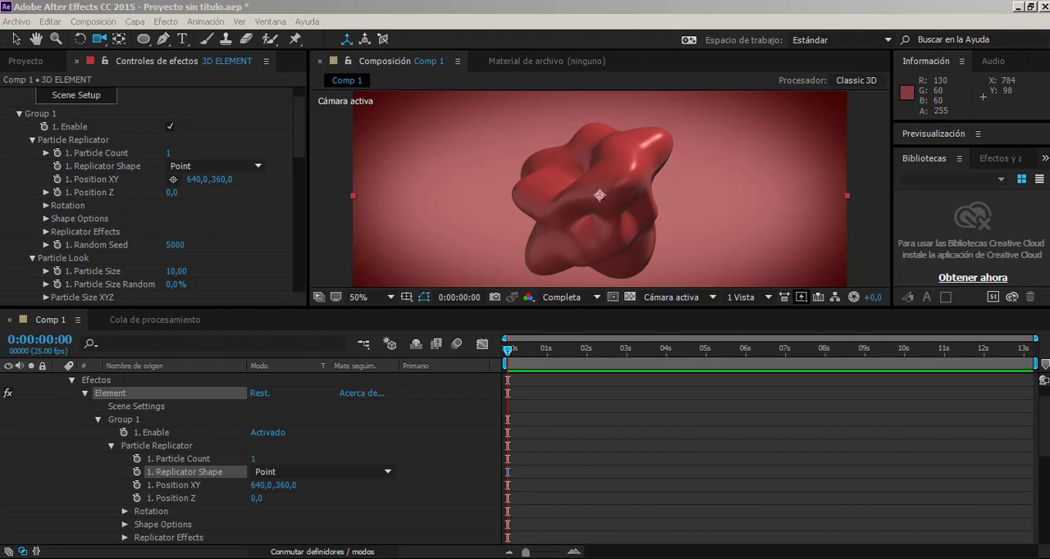
Set Group 1's Replicator Shape to 3D Grid in the Particle Replicator settings.
left_click(33, 141)
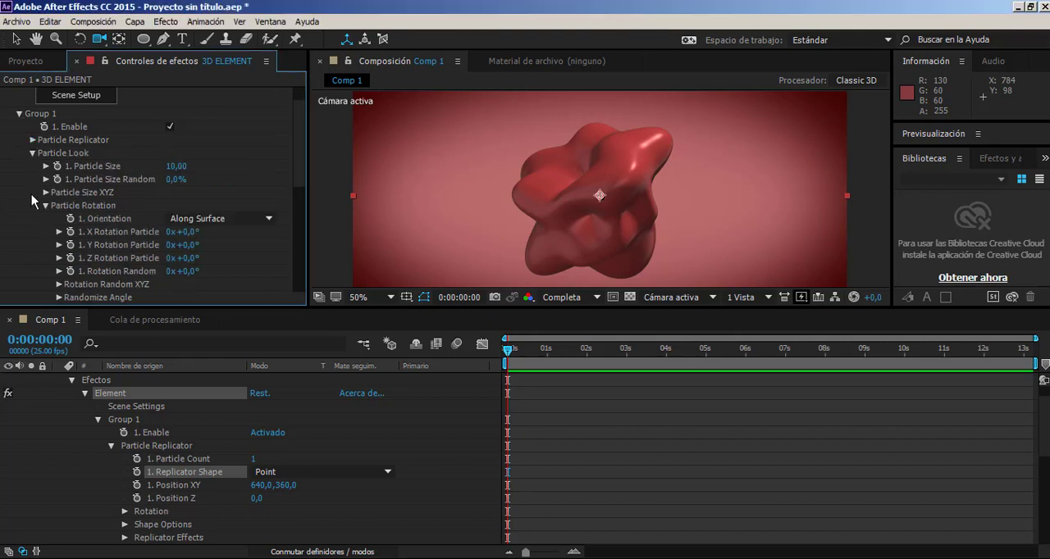
left_click(32, 153)
left_click(19, 114)
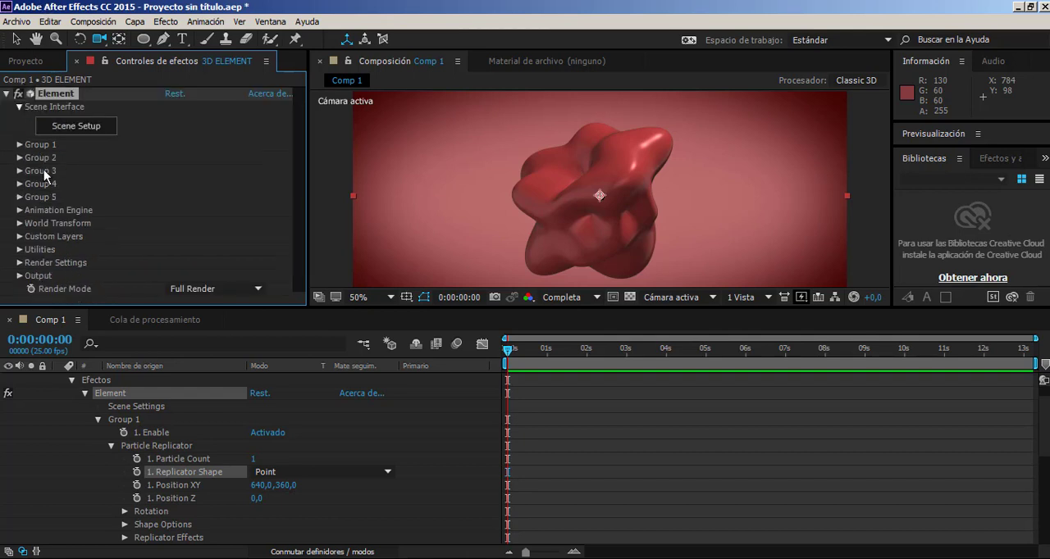
left_click(20, 146)
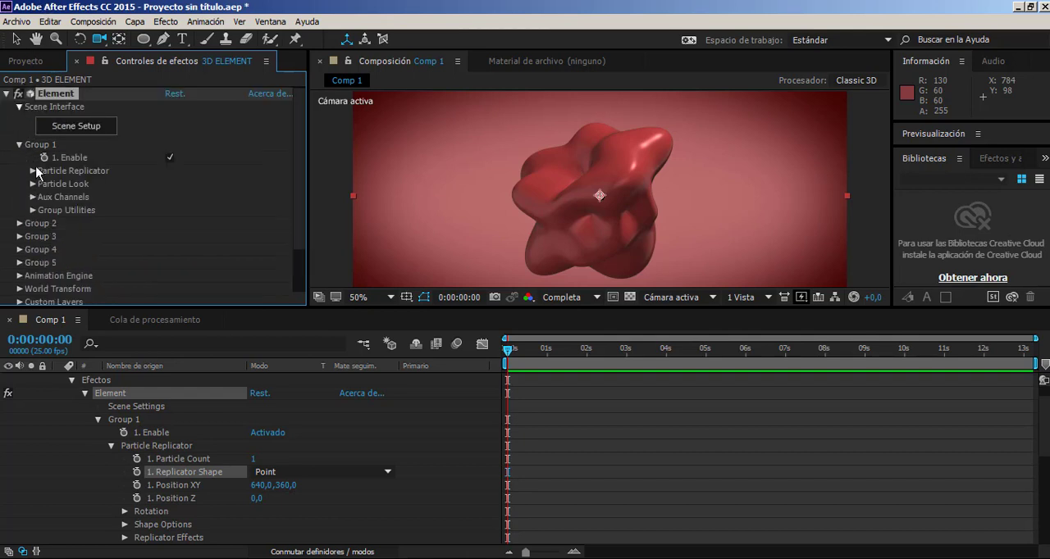
left_click(32, 171)
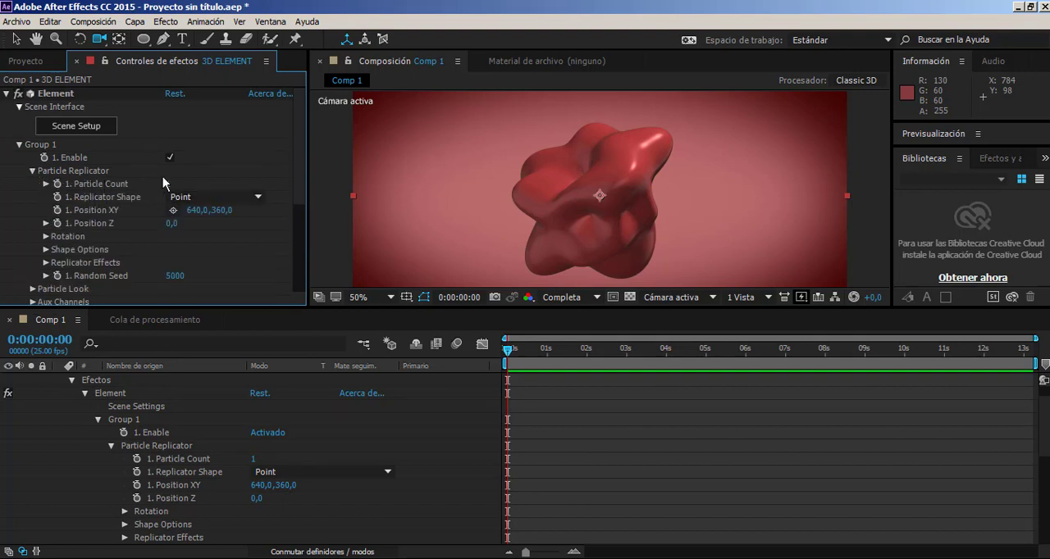
left_click(222, 205)
left_click(195, 225)
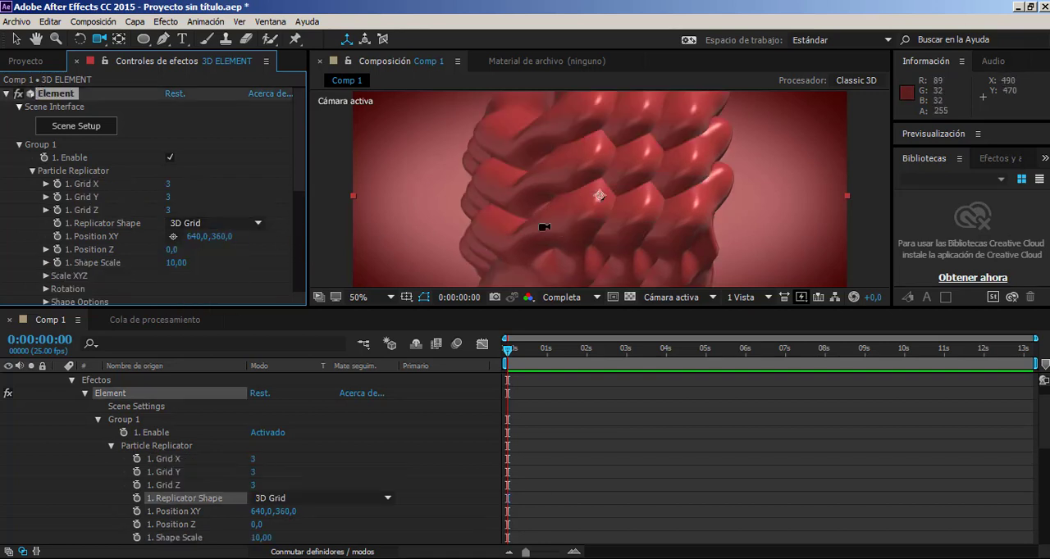
Set the particle replicator's Grid X to 4, Grid Y to 5 and Grid Z to 6.
left_click(169, 184)
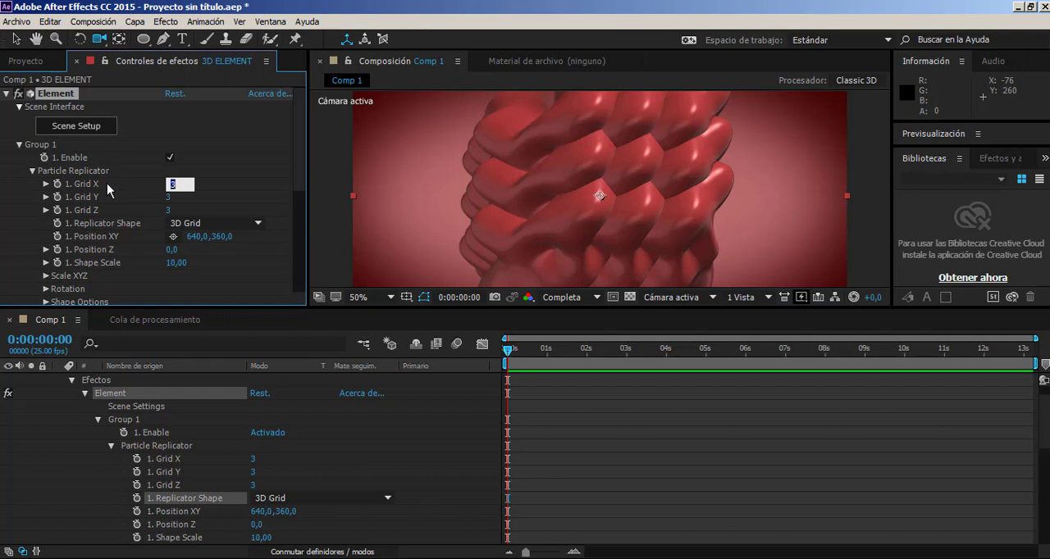
type("4")
key("Tab")
type("5")
key("Tab")
type("6")
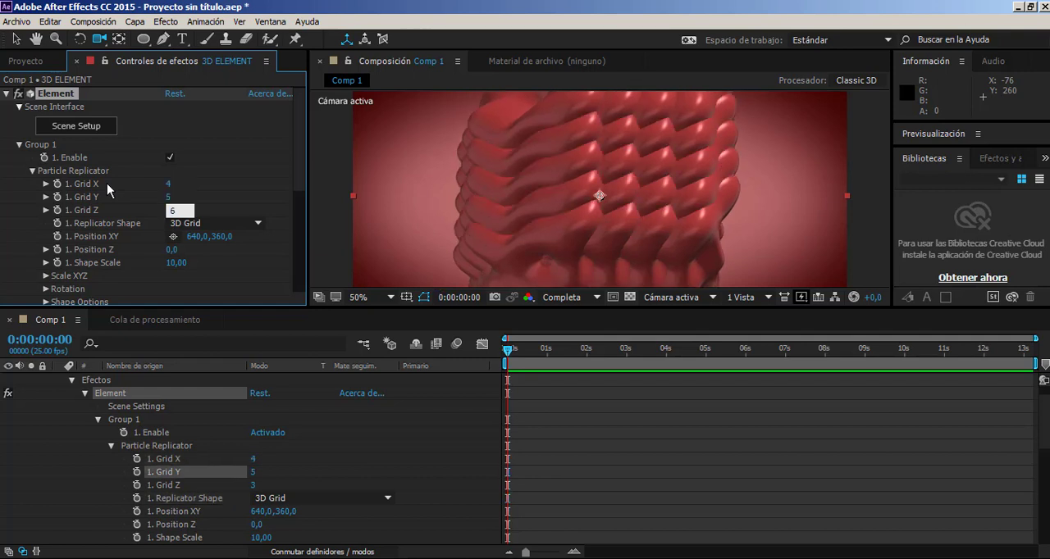
key("Return")
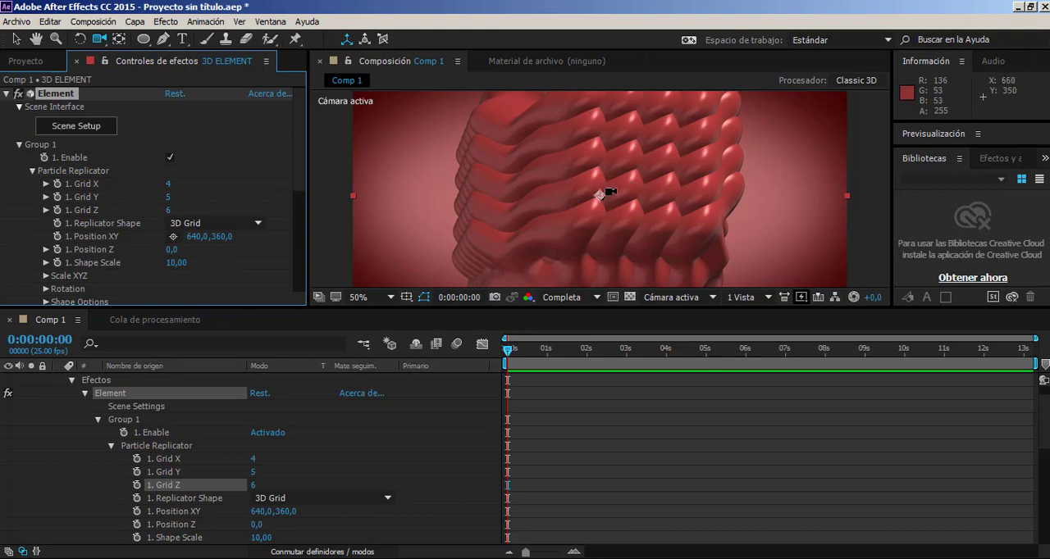
left_click_drag(608, 192, 671, 220)
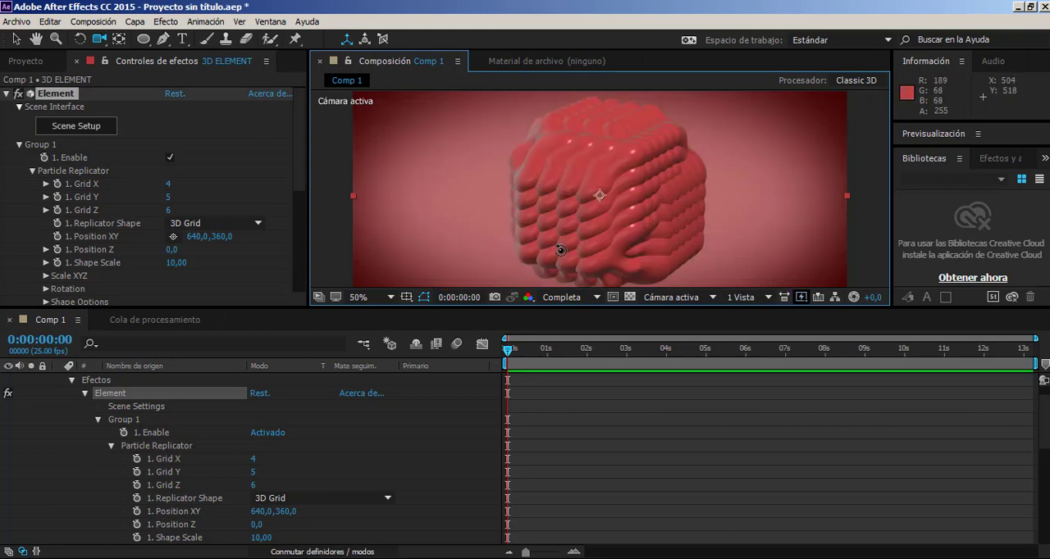
left_click_drag(560, 250, 667, 177)
left_click_drag(600, 195, 603, 198)
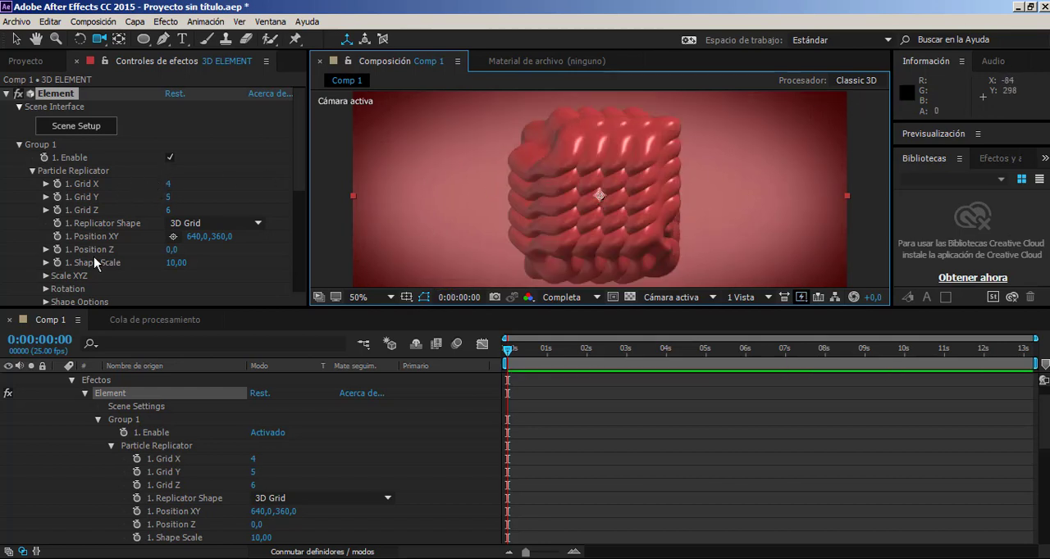
Try spreading the grid copies with a Shape Scale of 28,70 and undo the change.
left_click(41, 270)
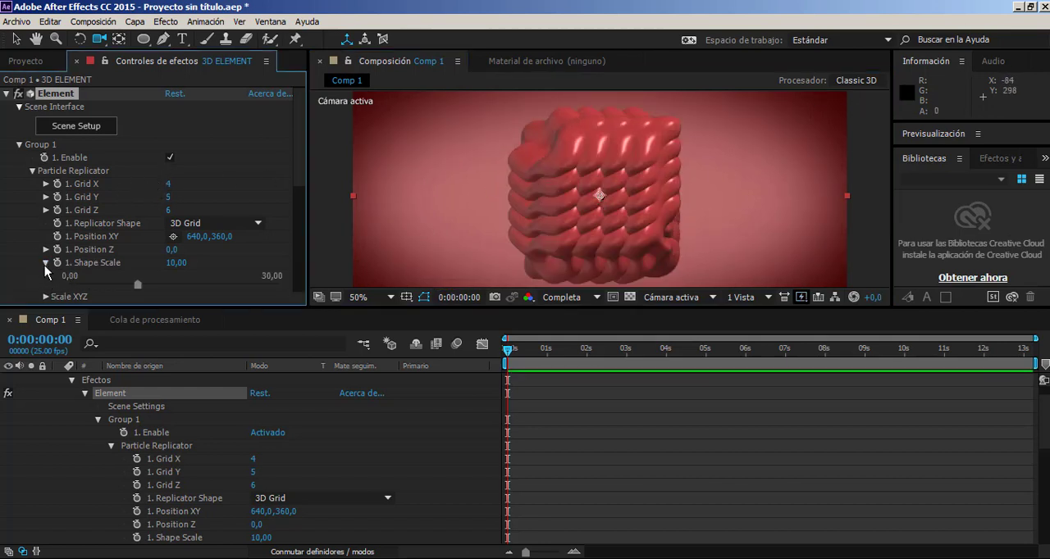
scroll(97, 265, "down", 2)
left_click(46, 241)
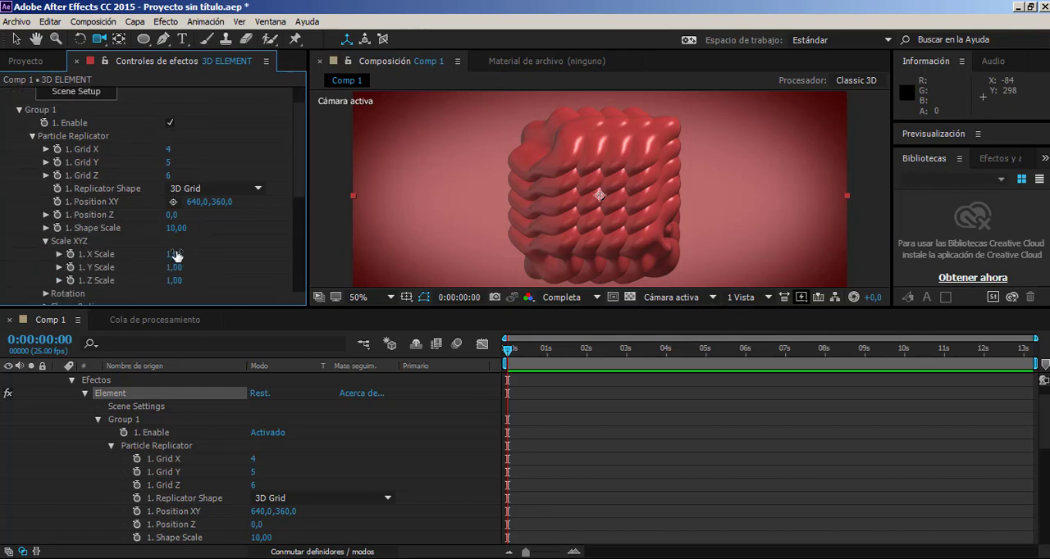
left_click_drag(174, 236, 293, 278)
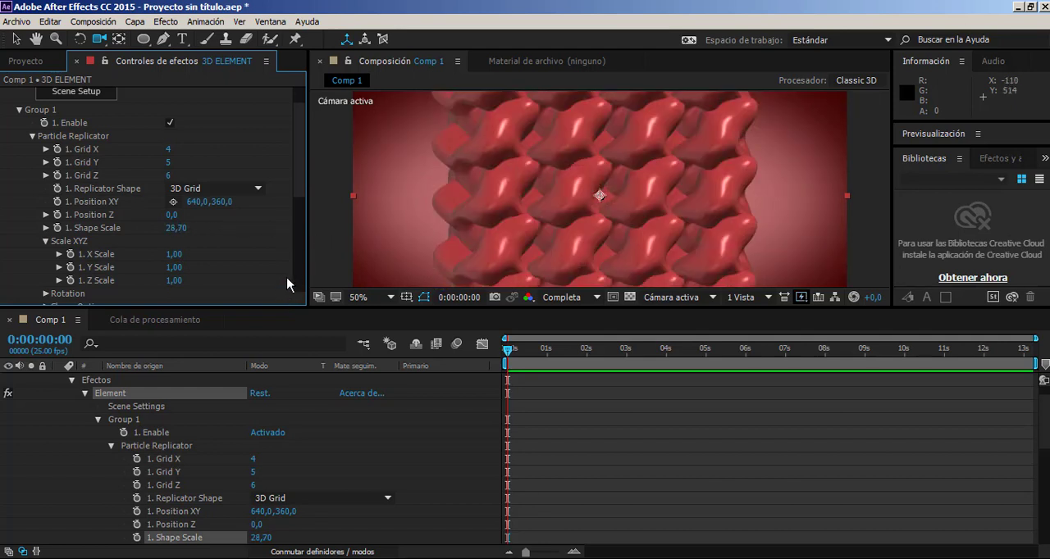
key("ctrl+z")
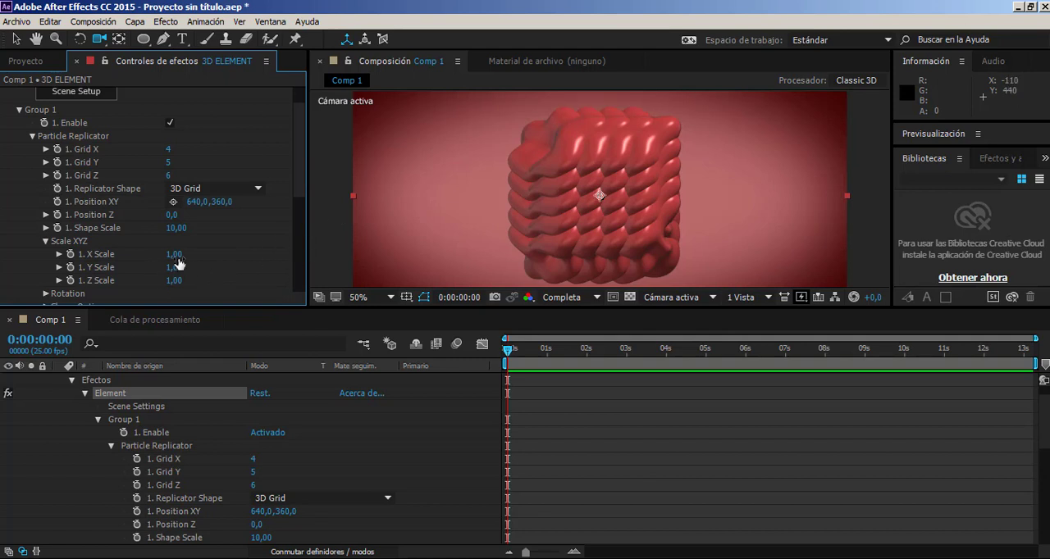
Spread the replicated shapes apart with an X Scale of 4,80, a Y Scale of 5,50 and a Z Scale of 53,80.
left_click_drag(188, 252, 209, 253)
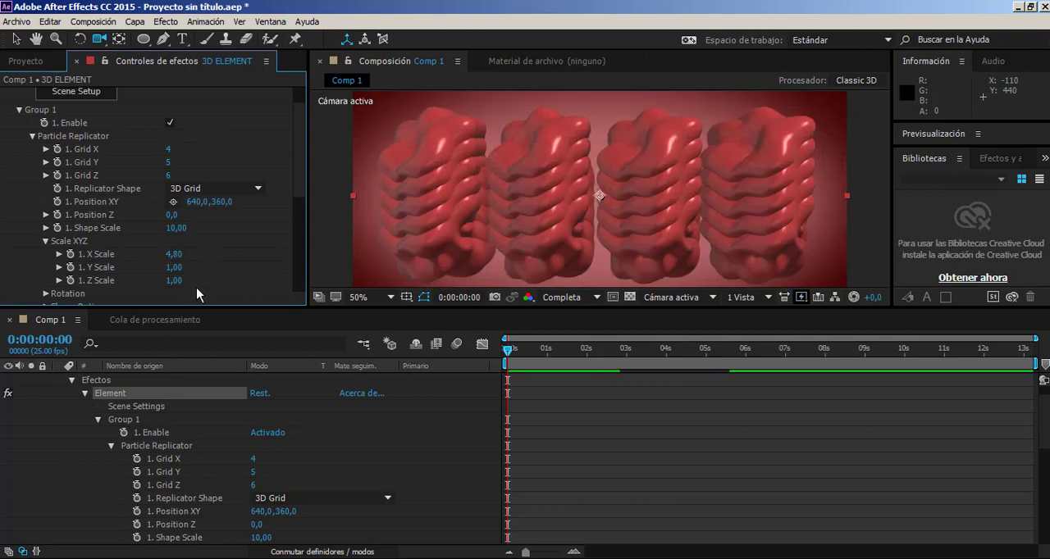
left_click_drag(187, 268, 584, 282)
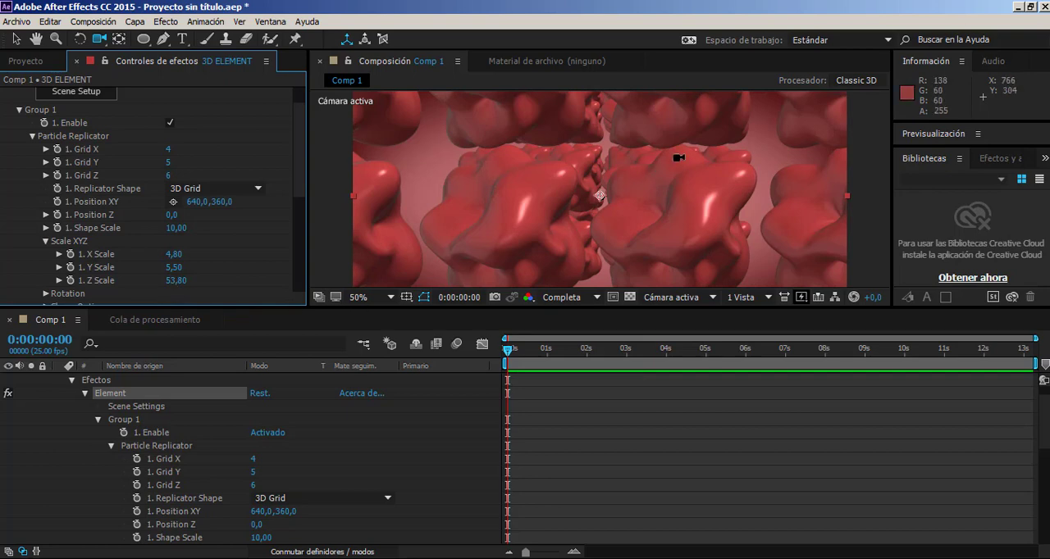
left_click_drag(572, 157, 598, 156)
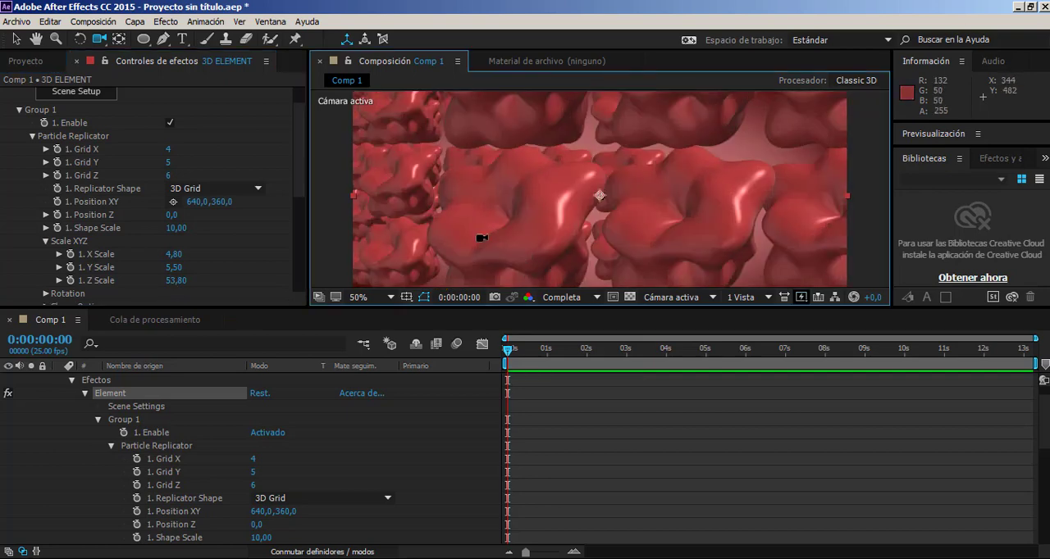
mouse_move(557, 212)
left_mouse_down()
mouse_move(564, 200)
mouse_move(539, 216)
mouse_move(544, 225)
left_mouse_up()
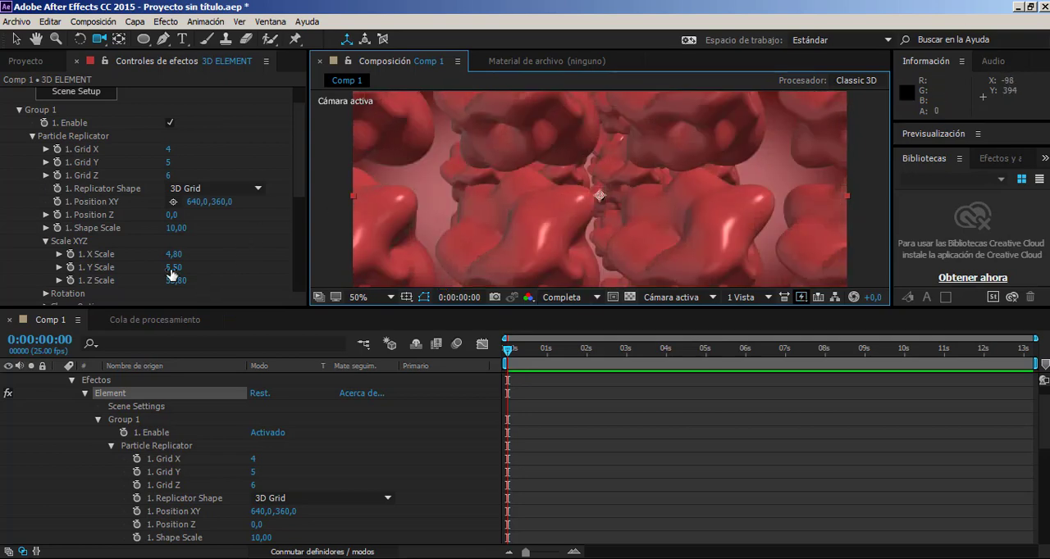
left_click_drag(619, 201, 626, 261)
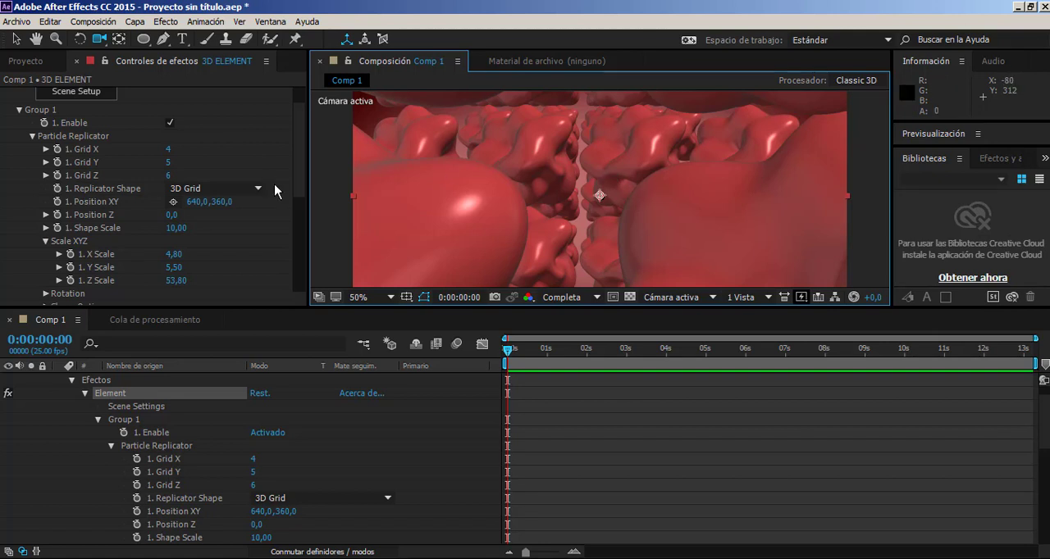
Set the X Rotation Random of Group 1's particles to 94,0° in the Particle Look rotation settings.
scroll(145, 259, "down", 2)
scroll(104, 173, "up", 2)
scroll(107, 194, "down", 4)
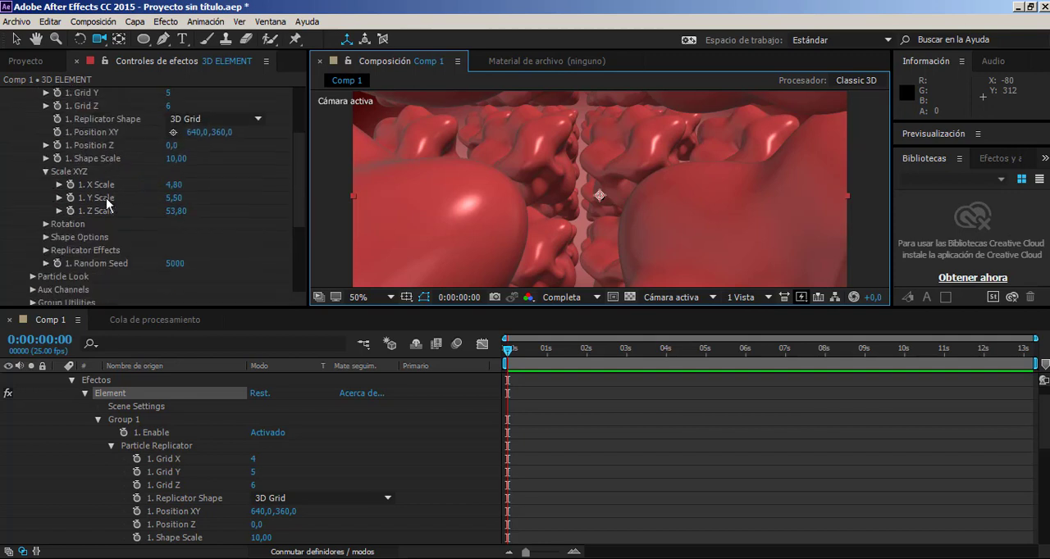
left_click(46, 224)
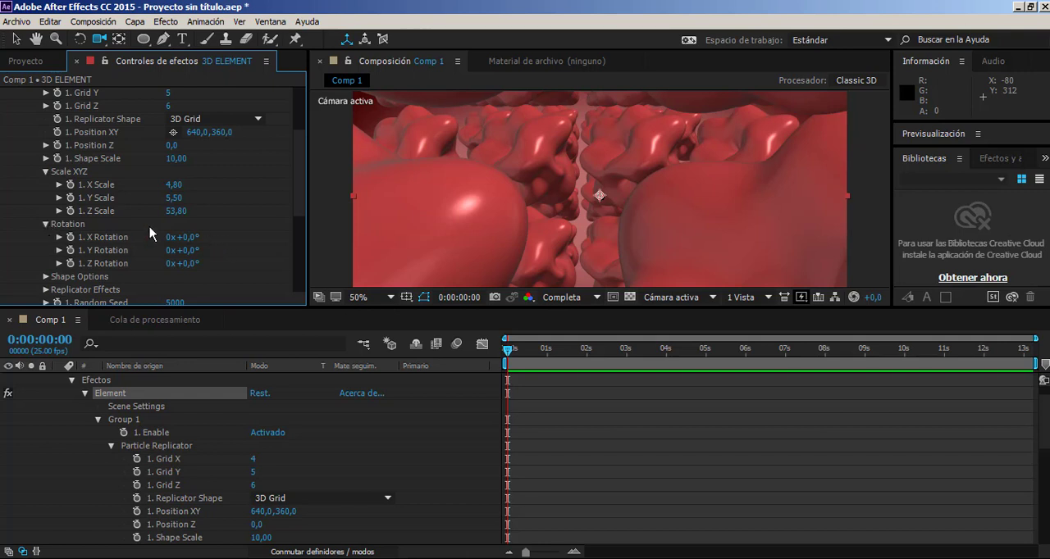
left_click(46, 224)
scroll(59, 262, "down", 2)
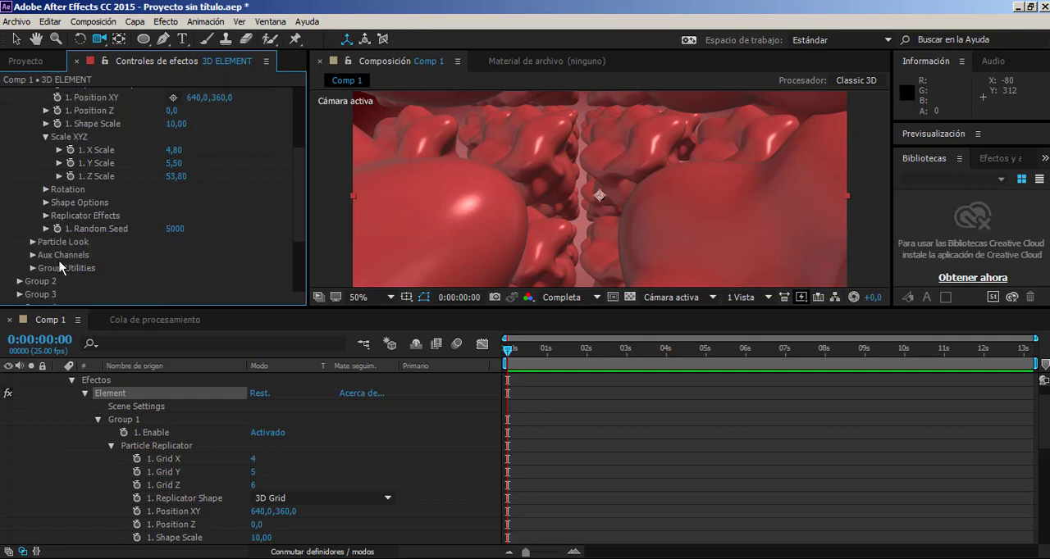
left_click(32, 243)
scroll(35, 248, "down", 8)
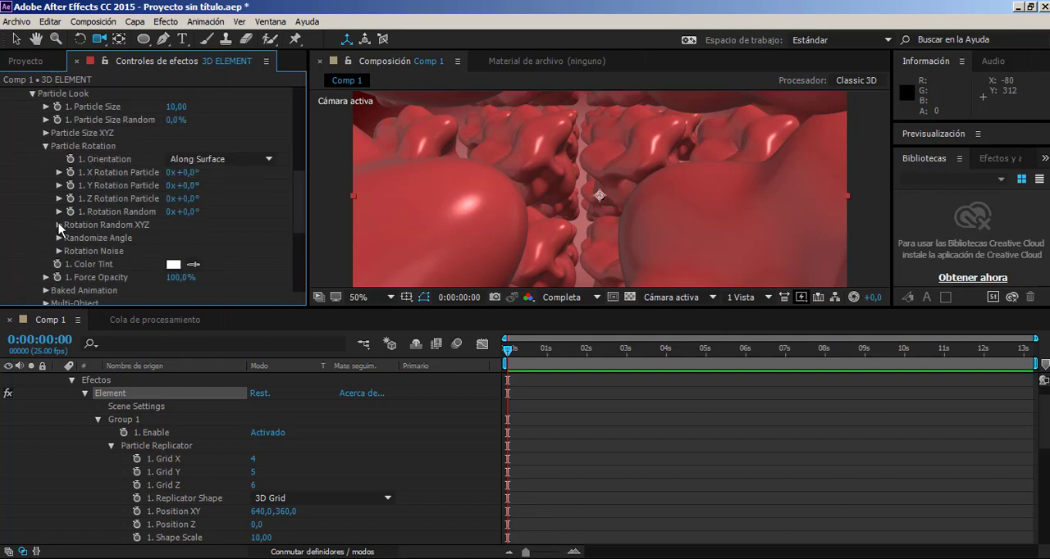
left_click(58, 224)
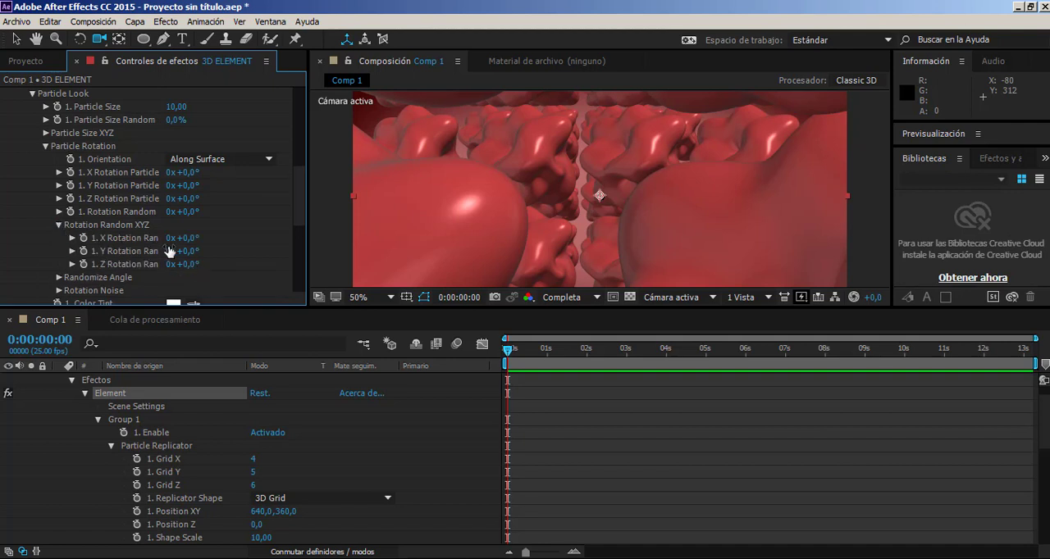
left_click_drag(185, 238, 258, 232)
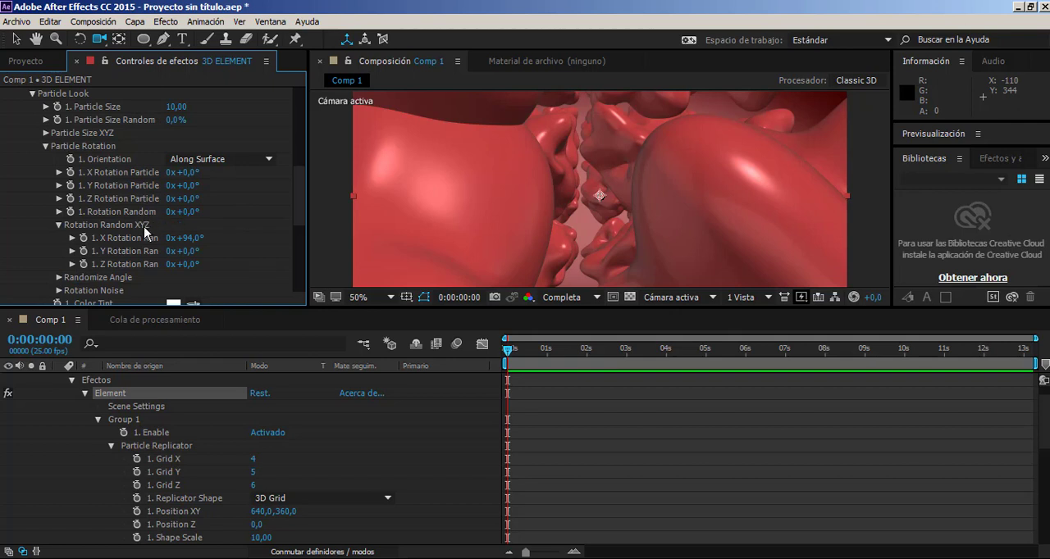
Set the particles' overall Rotation Random to 268,0° and inspect the result in the composition.
left_click_drag(192, 215, 334, 221)
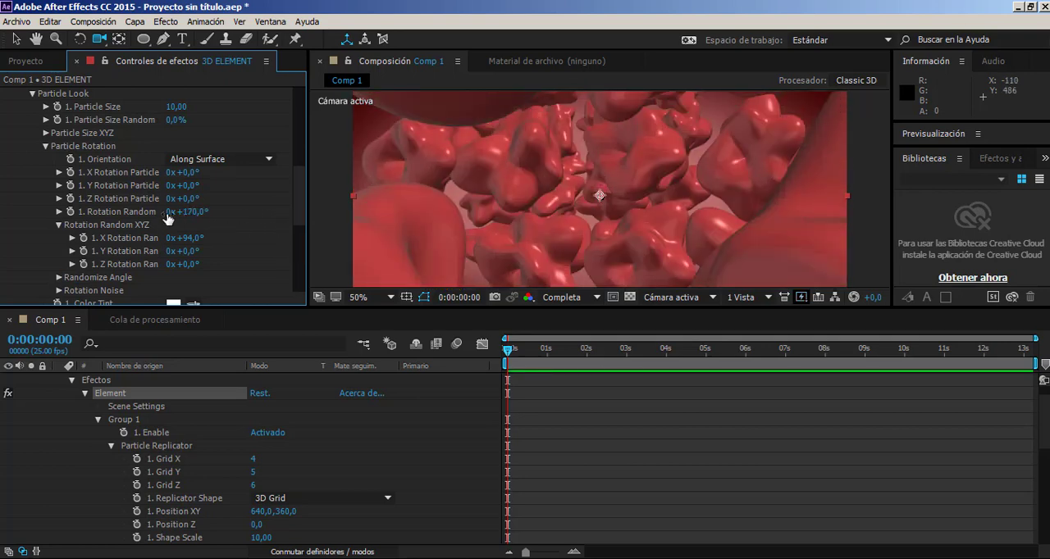
left_click_drag(169, 214, 297, 245)
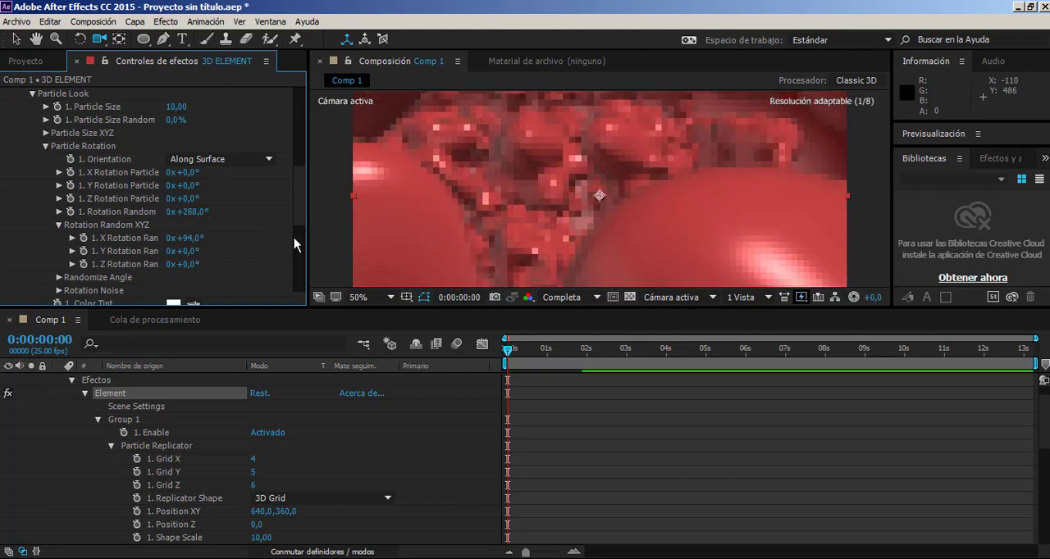
scroll(560, 160, "down", 2)
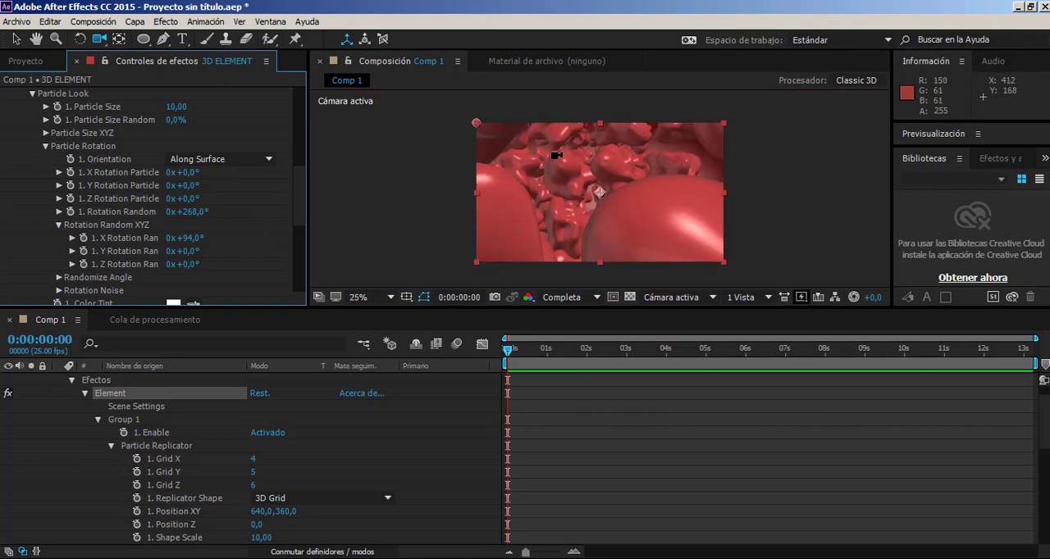
scroll(557, 155, "up", 2)
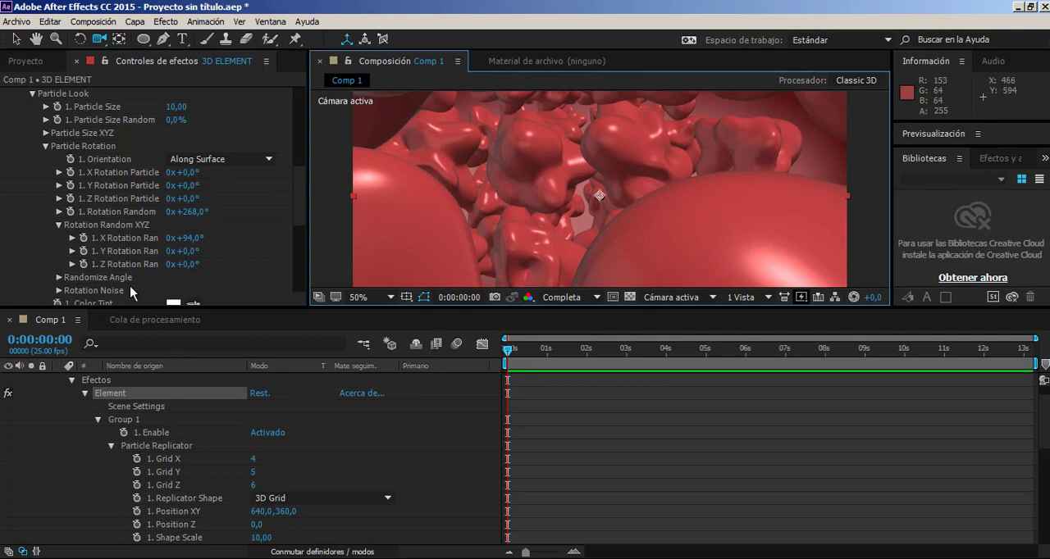
Keyframe Rotation Random at the start of the composition and set it to 349,0° at 6 seconds.
left_click(72, 212)
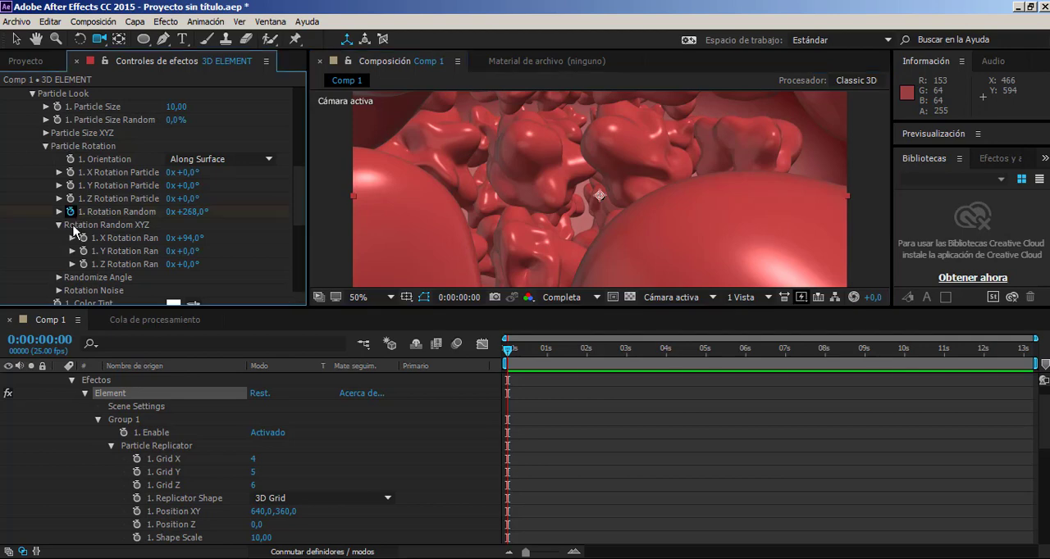
left_click_drag(518, 351, 745, 377)
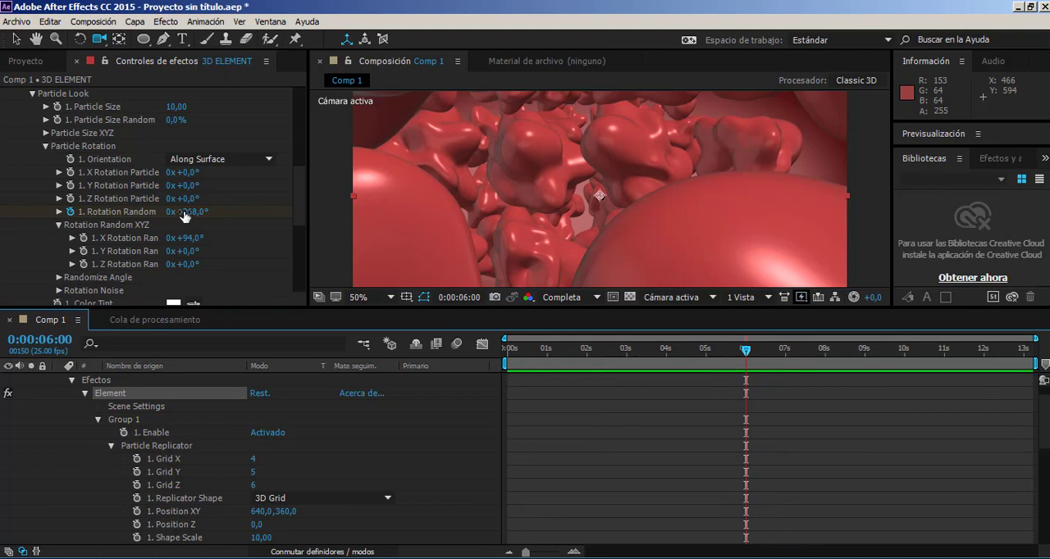
left_click_drag(186, 215, 249, 224)
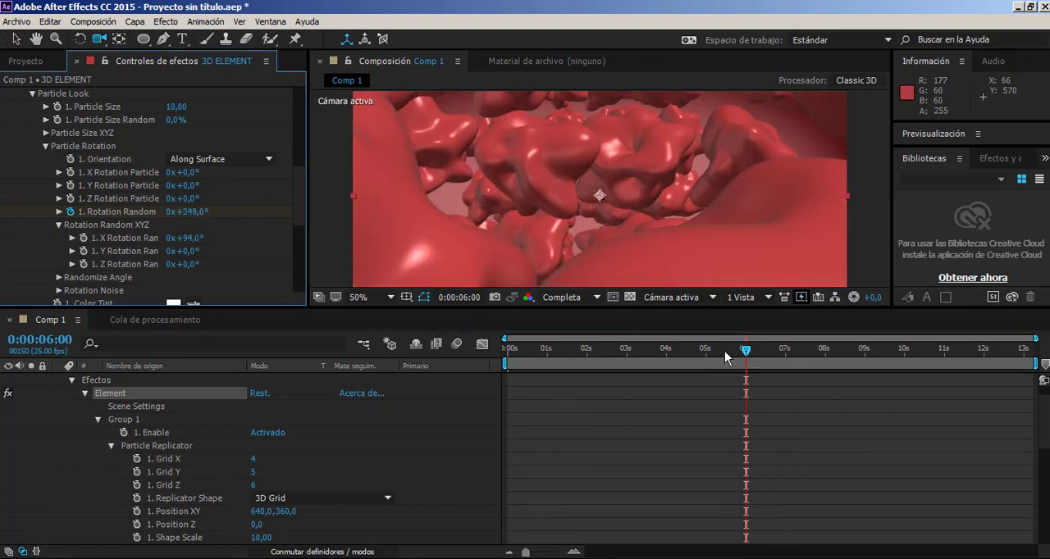
left_click_drag(724, 351, 318, 354)
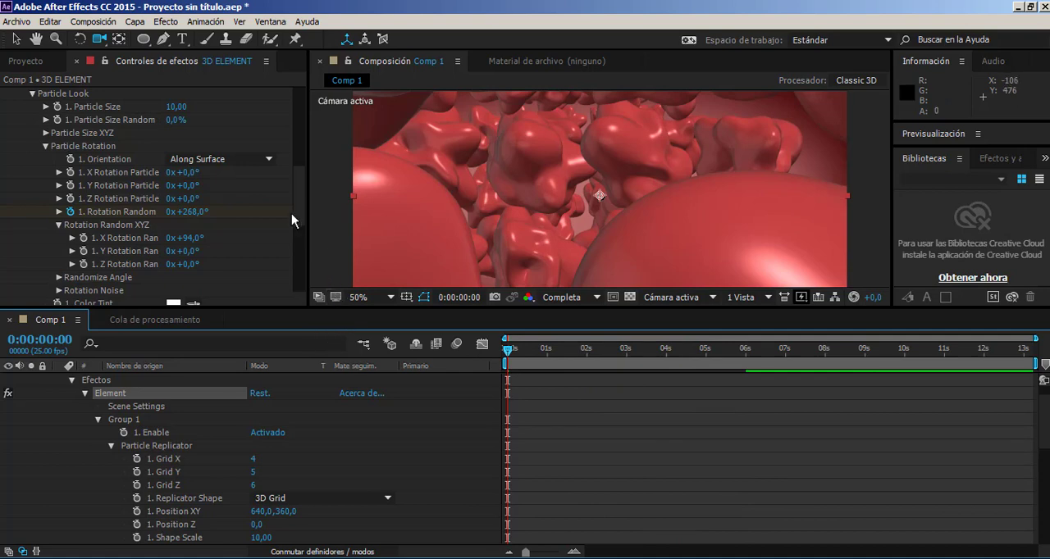
Keyframe the noise deformation's Intensity and Scale at the start, and set them to 92,0% and 111,5% at 3 seconds.
left_click_drag(299, 214, 306, 245)
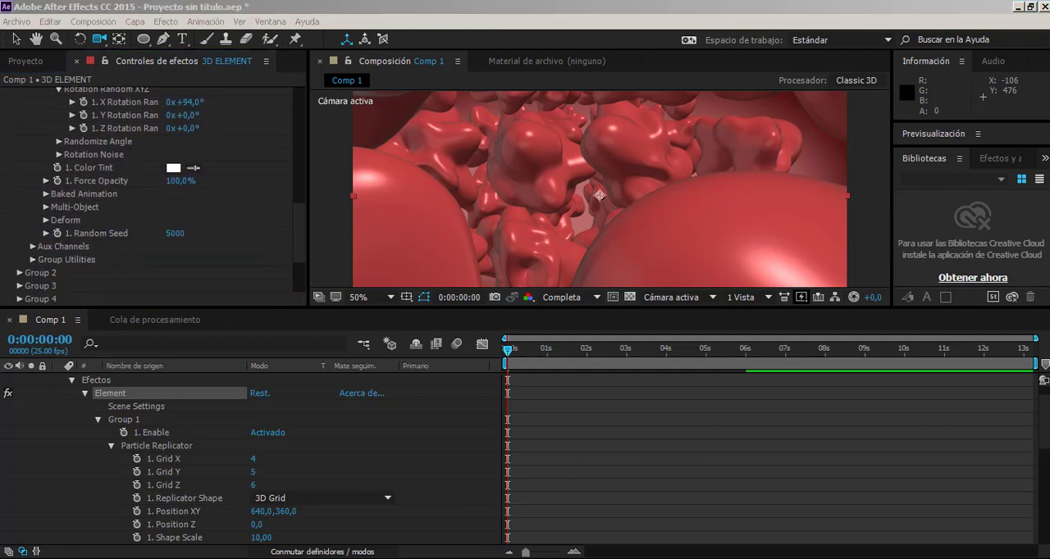
left_click(45, 220)
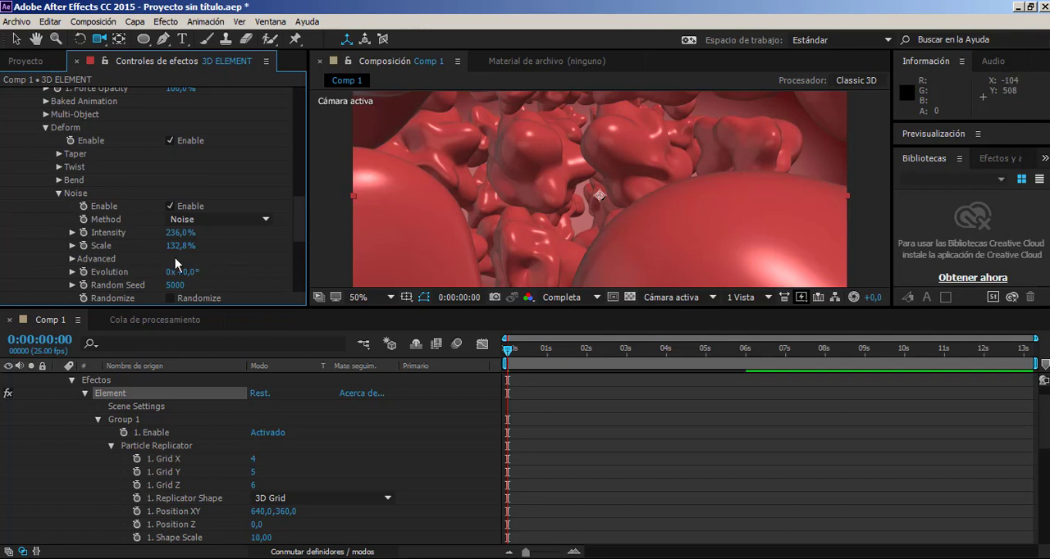
left_click(84, 246)
left_click_drag(518, 353, 626, 382)
left_click(82, 233)
left_click_drag(177, 235, 47, 283)
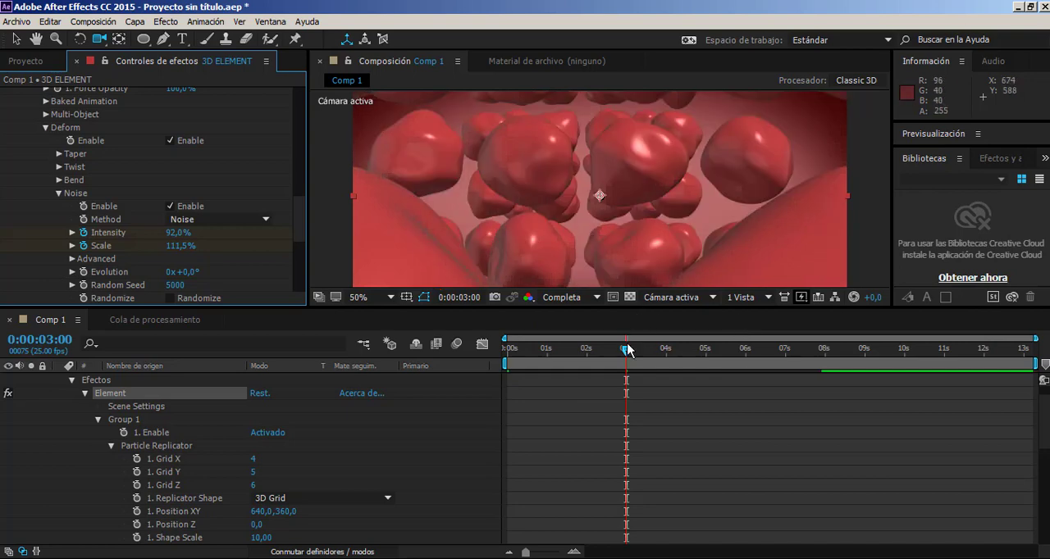
Set the noise Intensity to 264,0% and Scale to 129,8% at 7 seconds.
left_click_drag(626, 350, 785, 380)
left_click_drag(176, 233, 172, 254)
left_click_drag(243, 246, 300, 252)
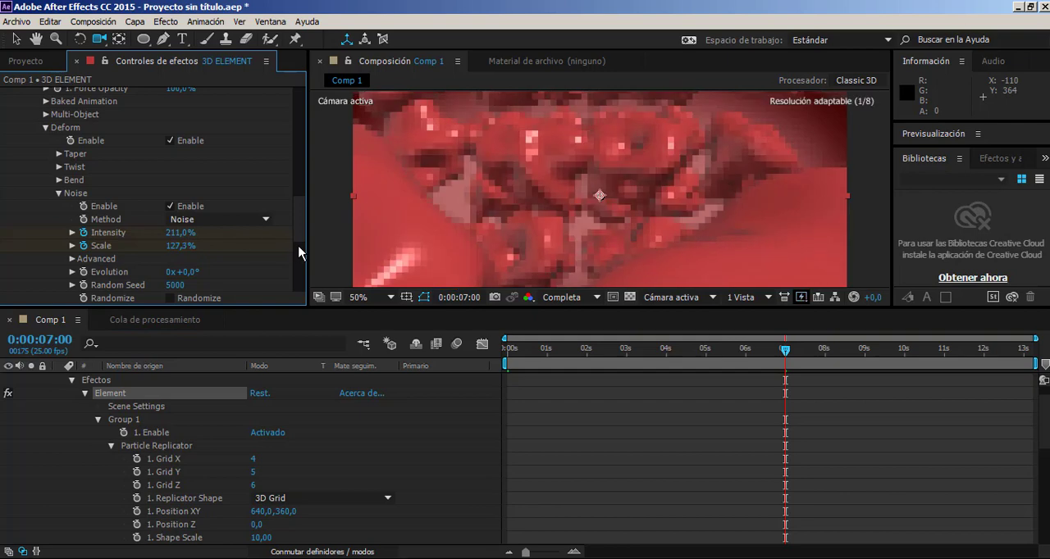
left_click_drag(178, 236, 317, 248)
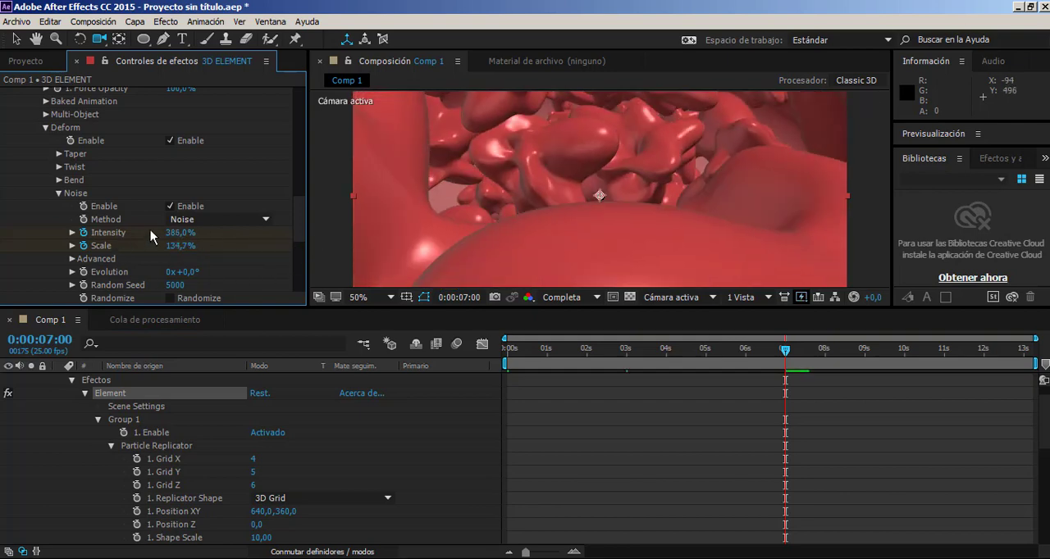
left_click_drag(182, 233, 159, 244)
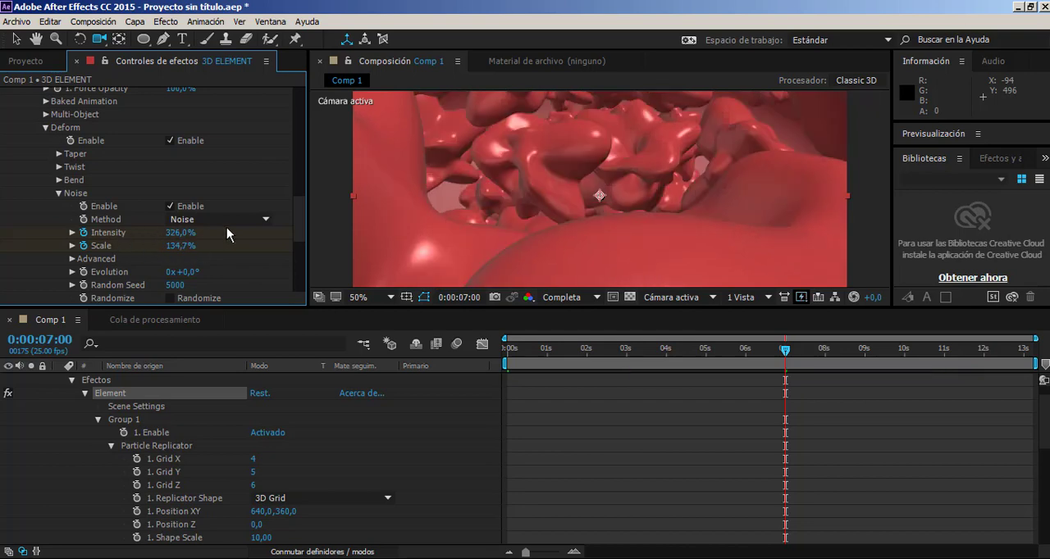
left_click_drag(177, 235, 159, 276)
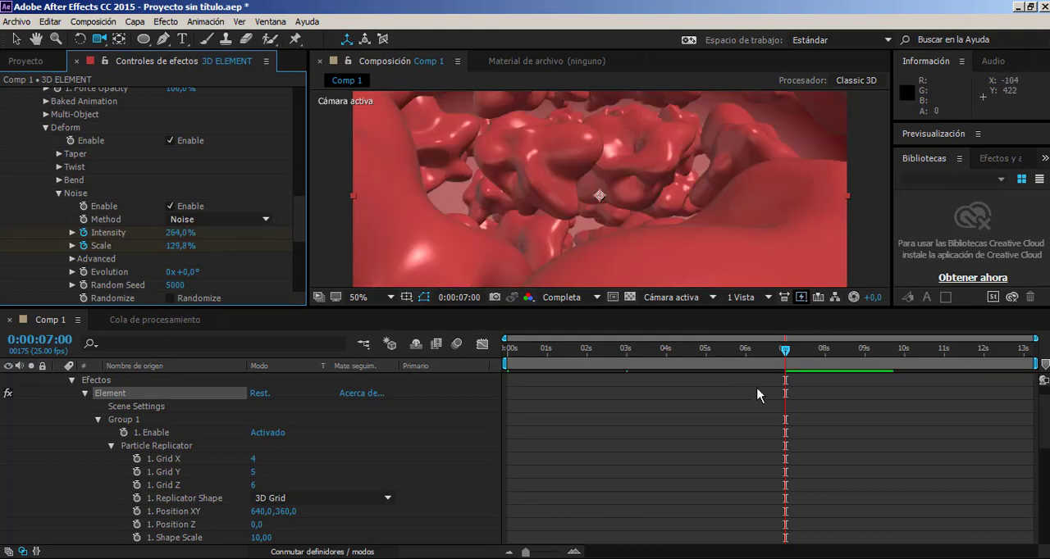
Reveal the 3D ELEMENT keyframes, move the final Rotation Random, Intensity and Scale keyframes to about 7,4 seconds, and check the frame at 3 seconds.
key("u")
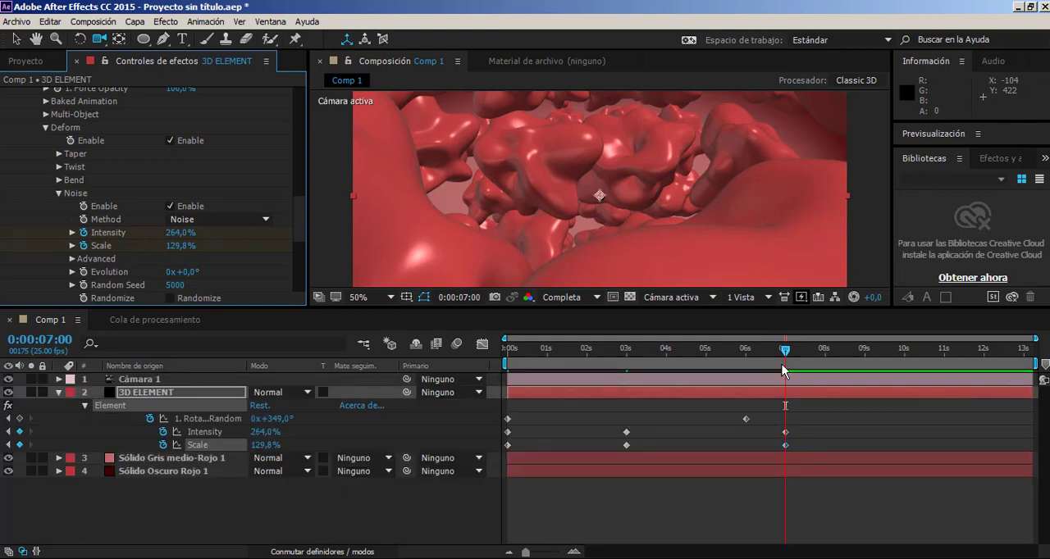
mouse_move(781, 364)
left_mouse_down()
mouse_move(697, 366)
mouse_move(785, 366)
left_mouse_up()
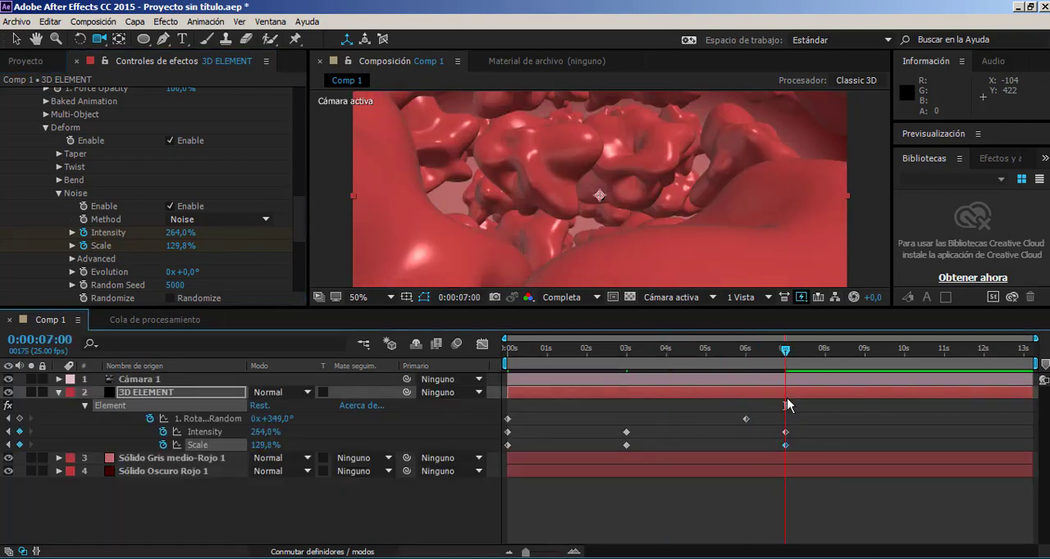
left_click_drag(746, 419, 802, 444)
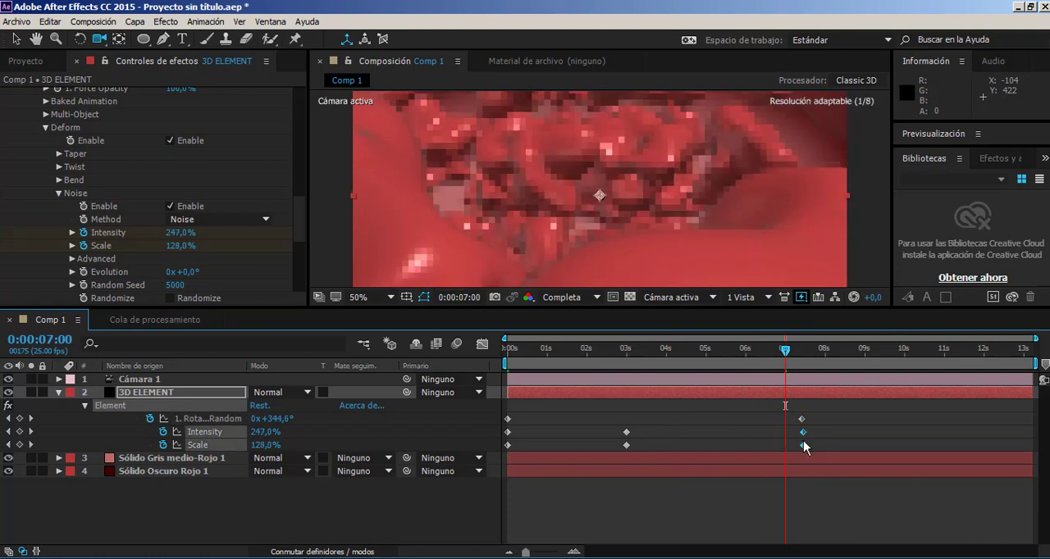
left_click_drag(776, 352, 629, 372)
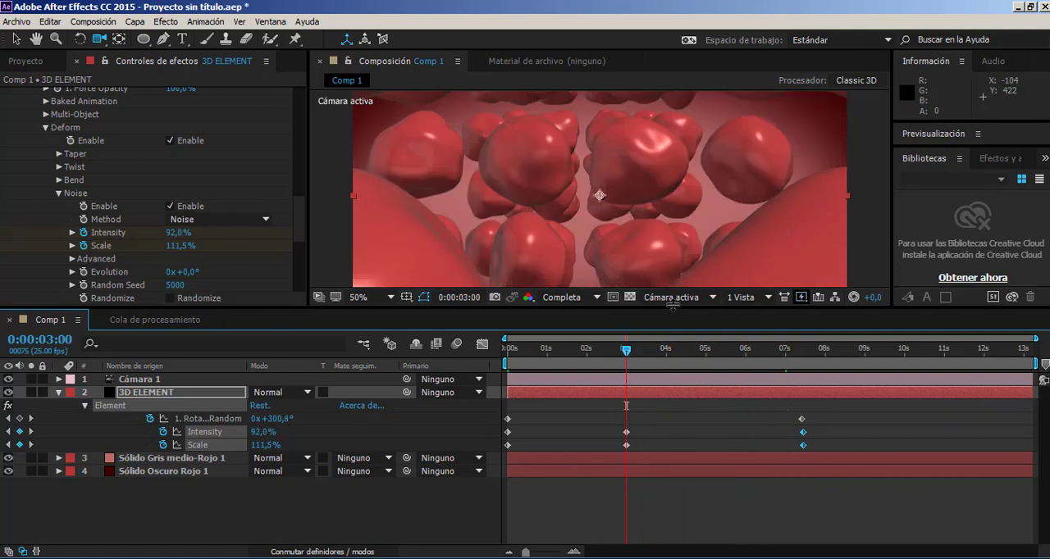
scroll(561, 180, "down", 2)
scroll(562, 180, "up", 2)
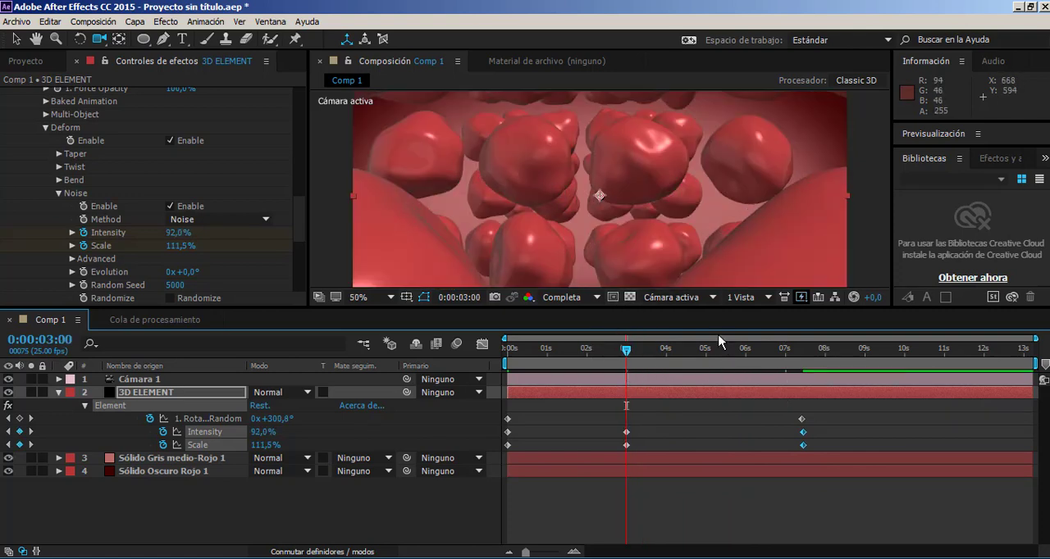
Enable depth of field in the camera options of Cámara 1 with the playhead at the start.
left_click_drag(645, 349, 445, 369)
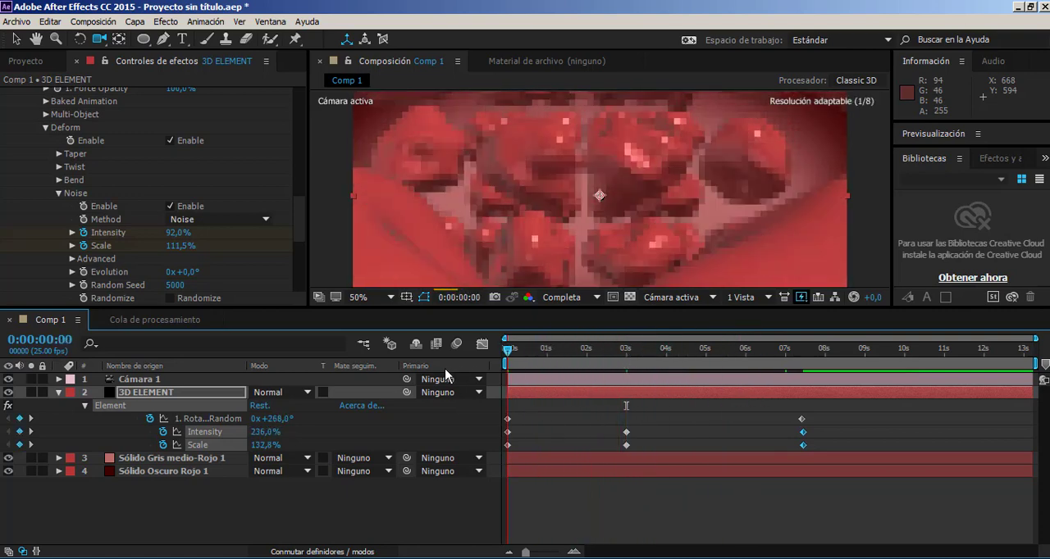
left_click(144, 380)
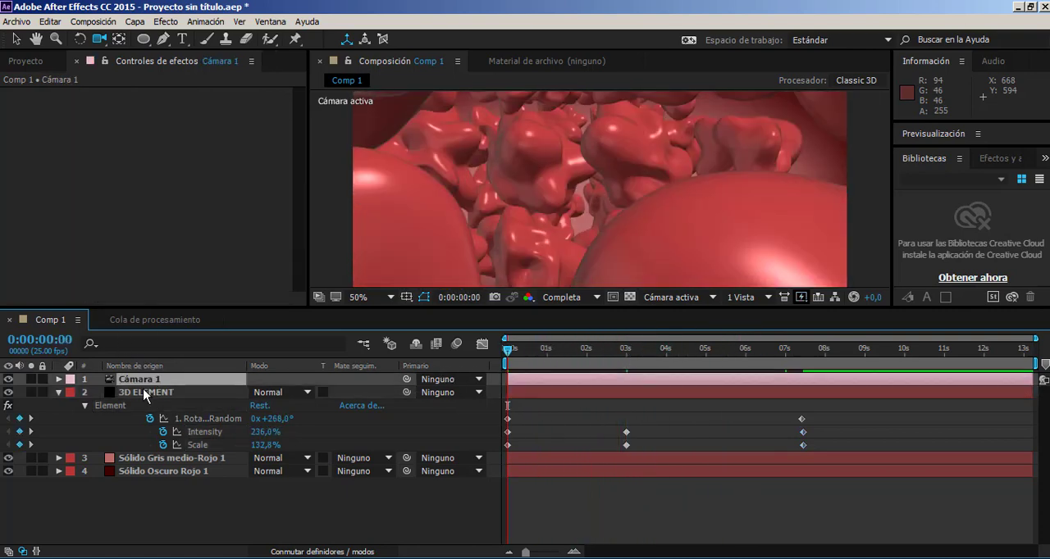
left_click(58, 379)
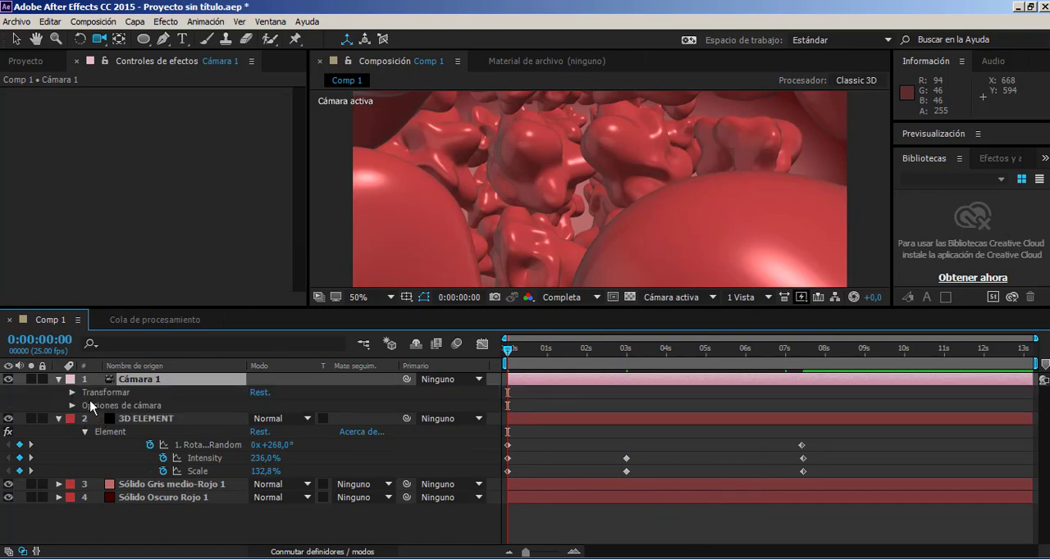
left_click(71, 393)
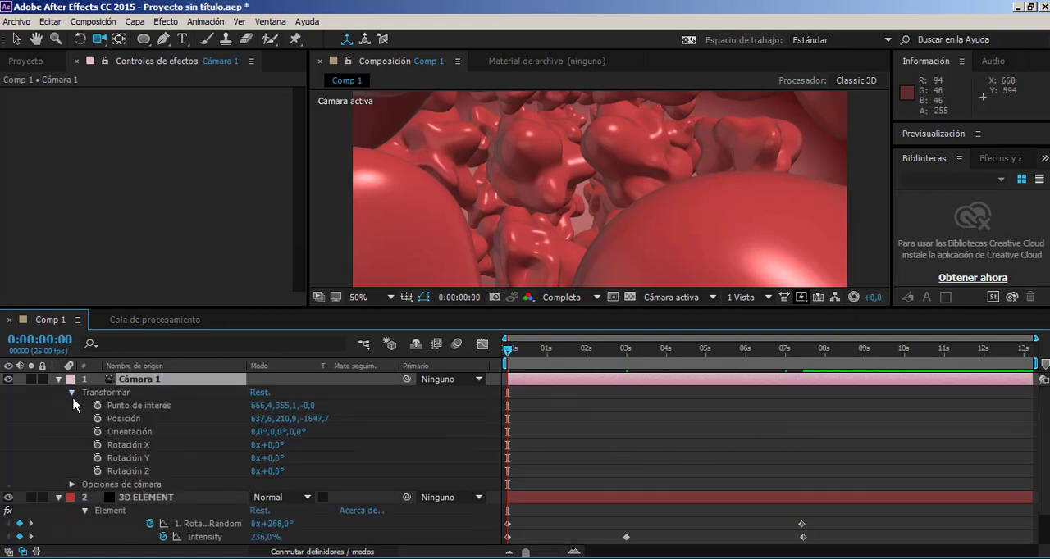
left_click(71, 485)
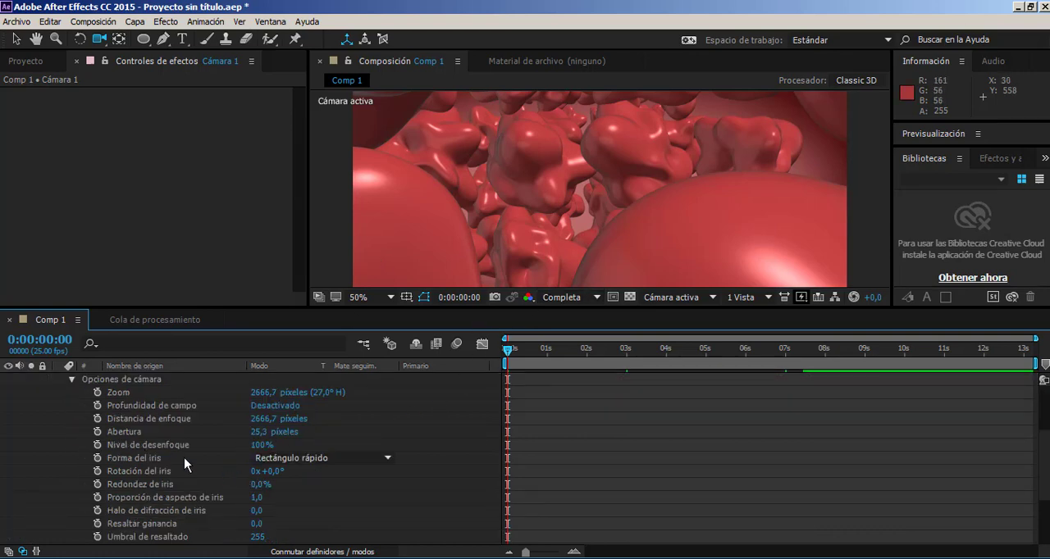
scroll(257, 410, "up", 2)
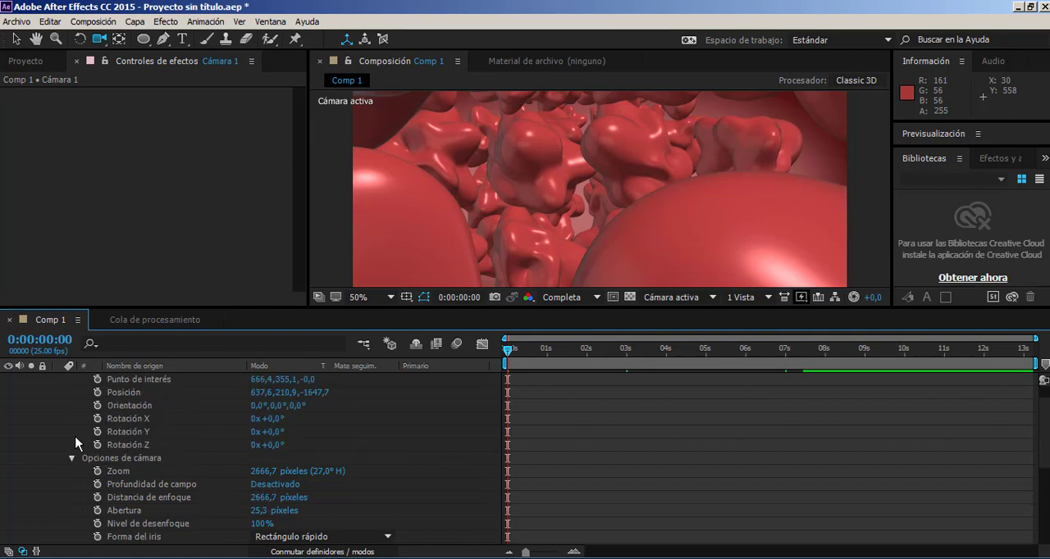
left_click(276, 484)
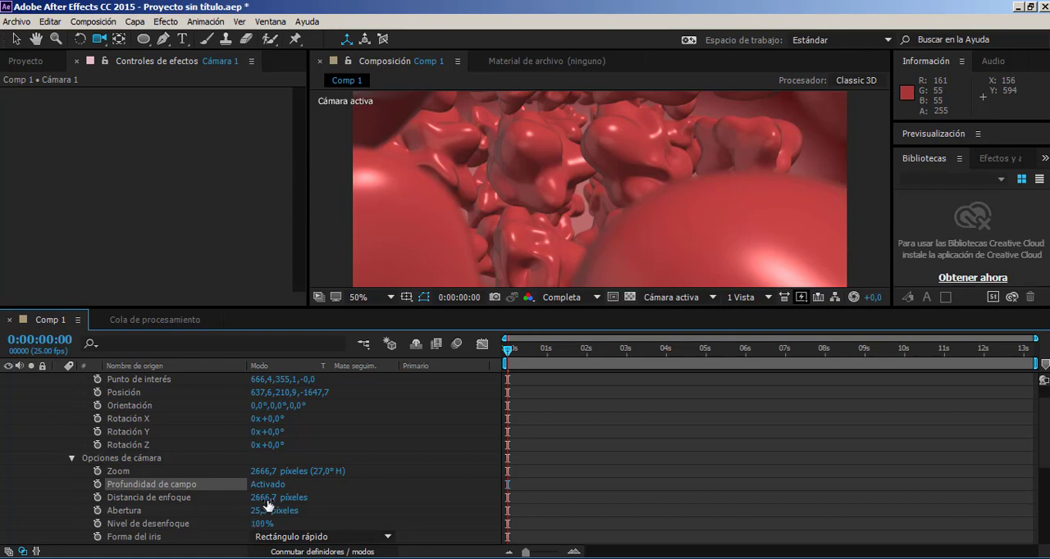
Set the camera's focus distance to 589,7 pixels and pull the camera back to a Z position of about -1800,9.
mouse_move(264, 497)
left_mouse_down()
mouse_move(187, 497)
mouse_move(262, 497)
left_mouse_up()
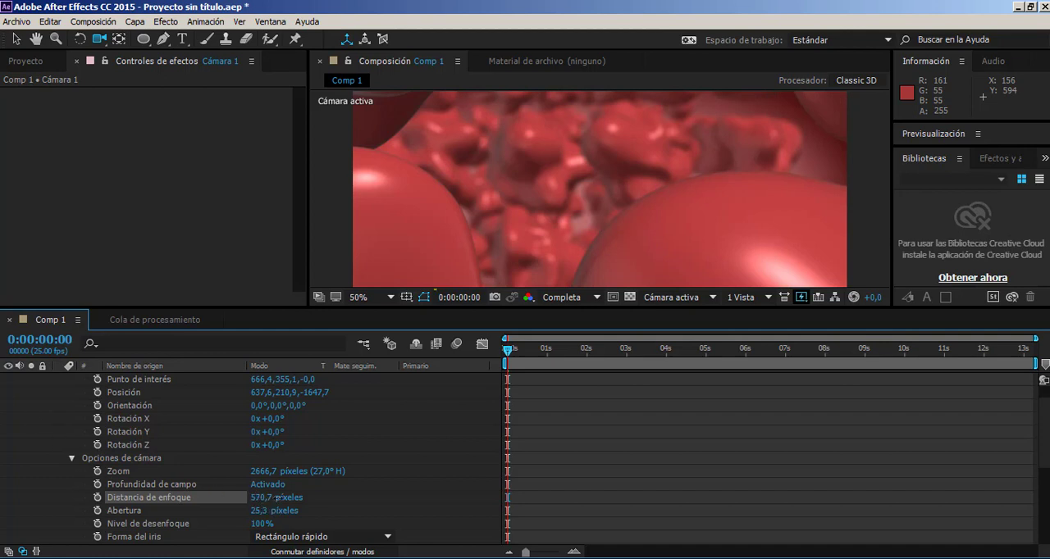
left_click_drag(278, 497, 289, 498)
left_click_drag(530, 253, 488, 256)
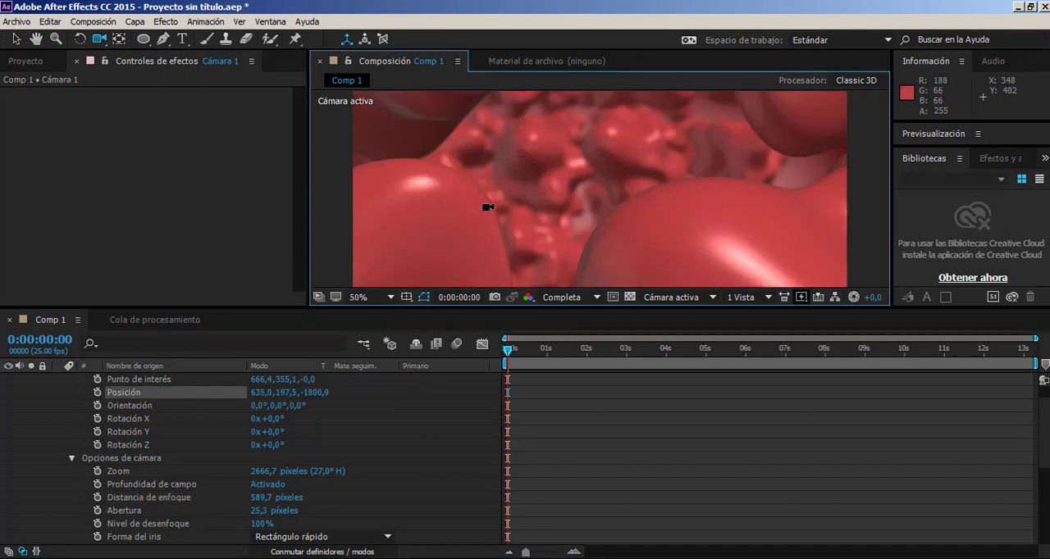
Start keyframing Cámara 1's point of interest, position, orientation and X, Y and Z rotations at 0 seconds.
scroll(516, 140, "down", 2)
scroll(517, 141, "up", 2)
scroll(434, 439, "up", 1)
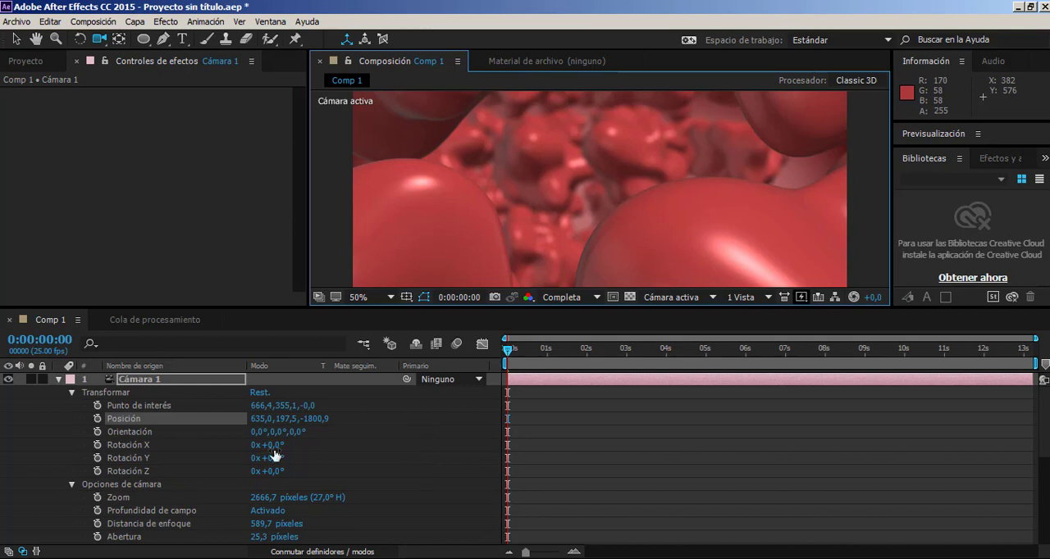
left_click(97, 405)
left_click(97, 418)
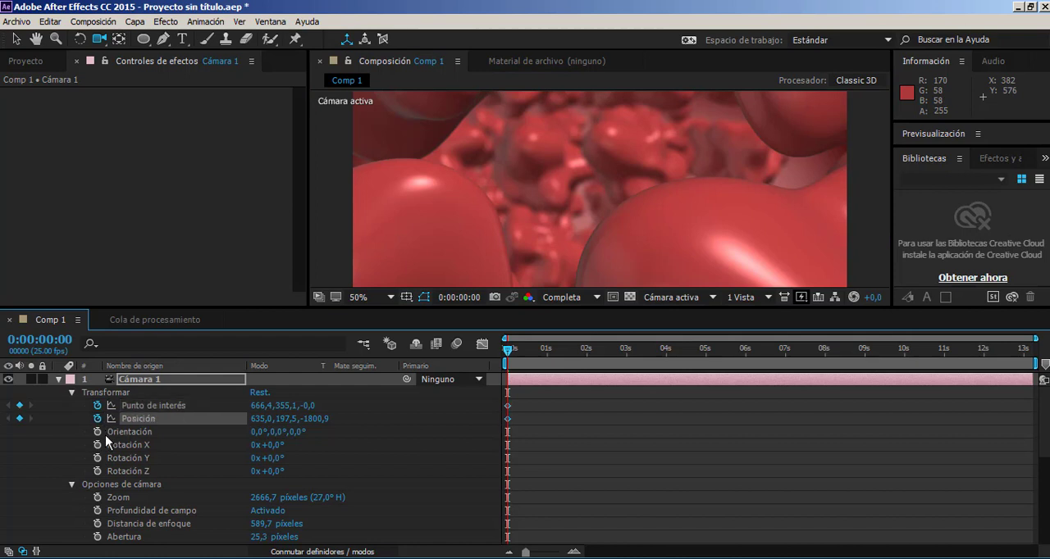
left_click_drag(97, 431, 99, 471)
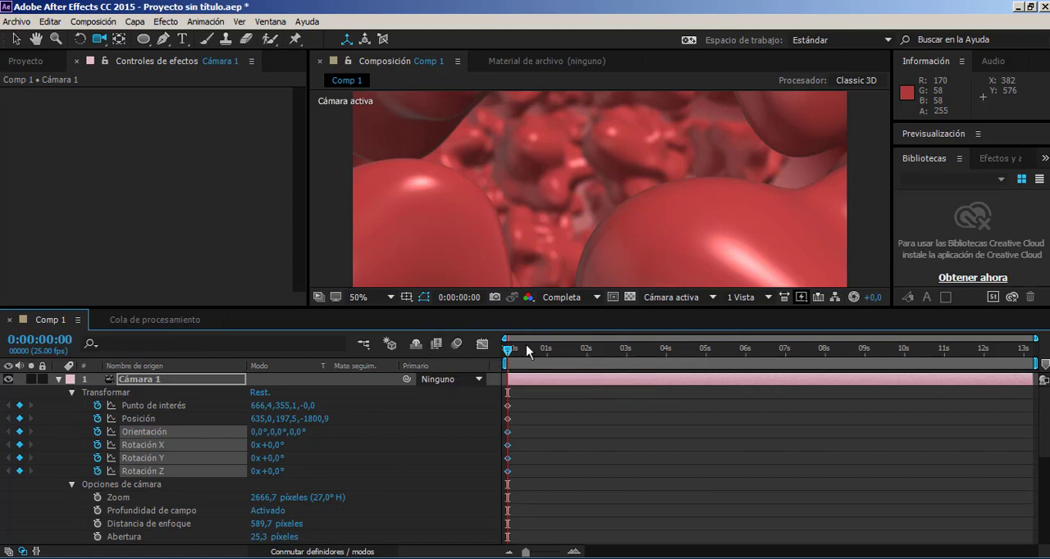
At 0:00:06:15, move the camera forward through the spheres to a position of about 669,2, 550,9, 1673,5.
left_click_drag(527, 347, 770, 393)
left_click_drag(607, 205, 586, 177)
left_click_drag(580, 261, 696, 220)
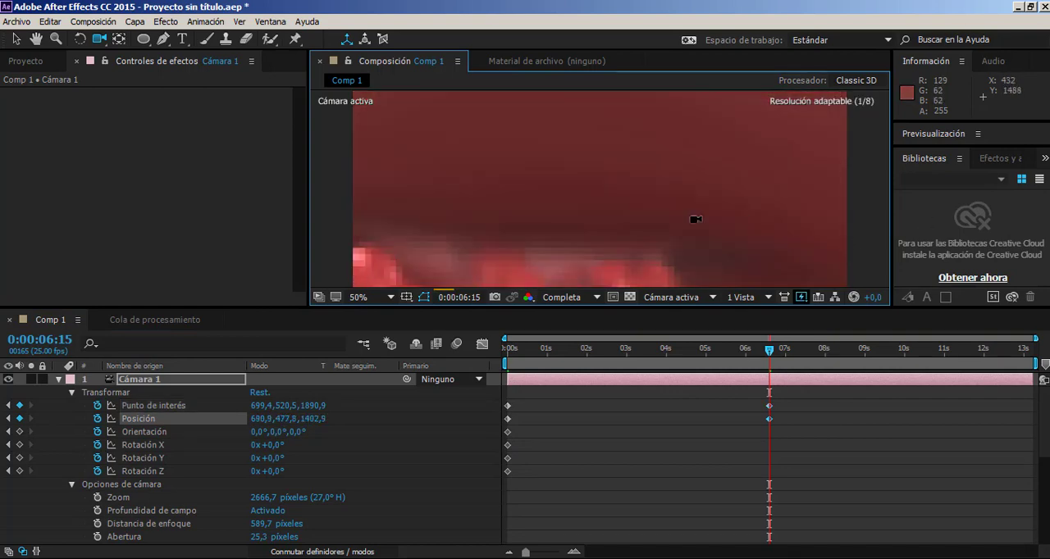
left_click_drag(629, 190, 747, 195)
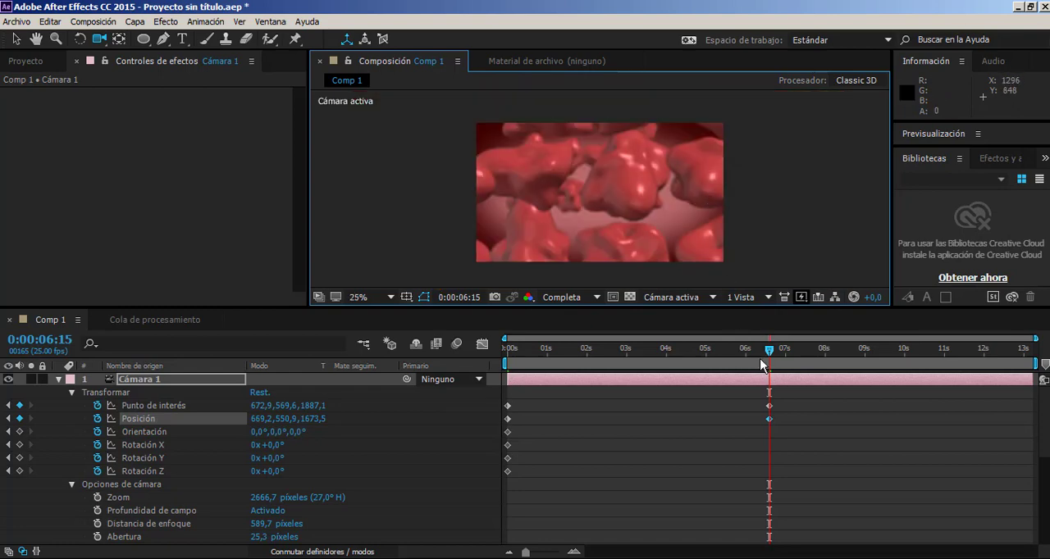
Scrub the camera move back to 0:00:01:03 and examine that frame up close.
left_click_drag(767, 351, 553, 353)
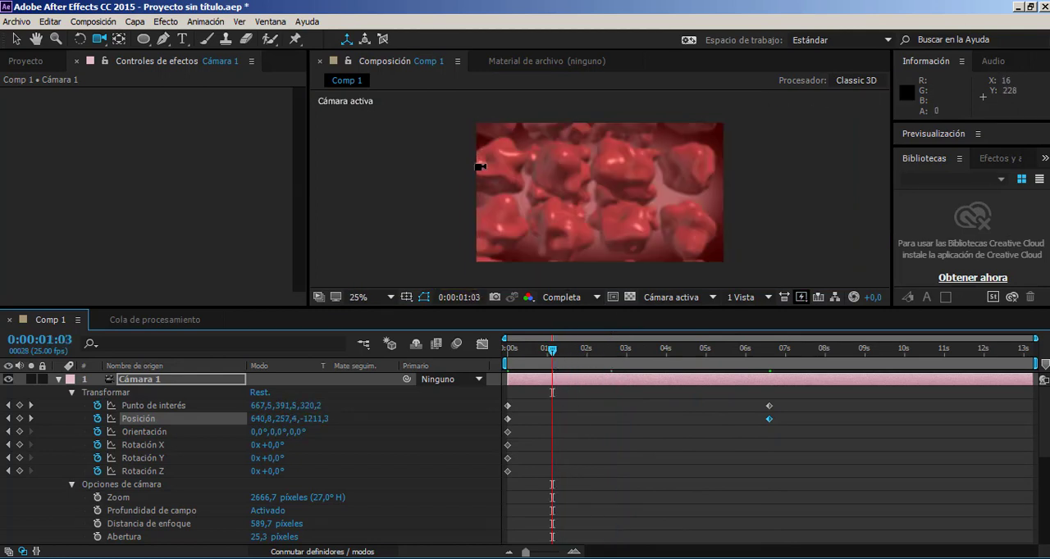
key("h")
left_click_drag(481, 169, 479, 192)
scroll(513, 213, "up", 2)
key("space")
left_click_drag(515, 233, 523, 199)
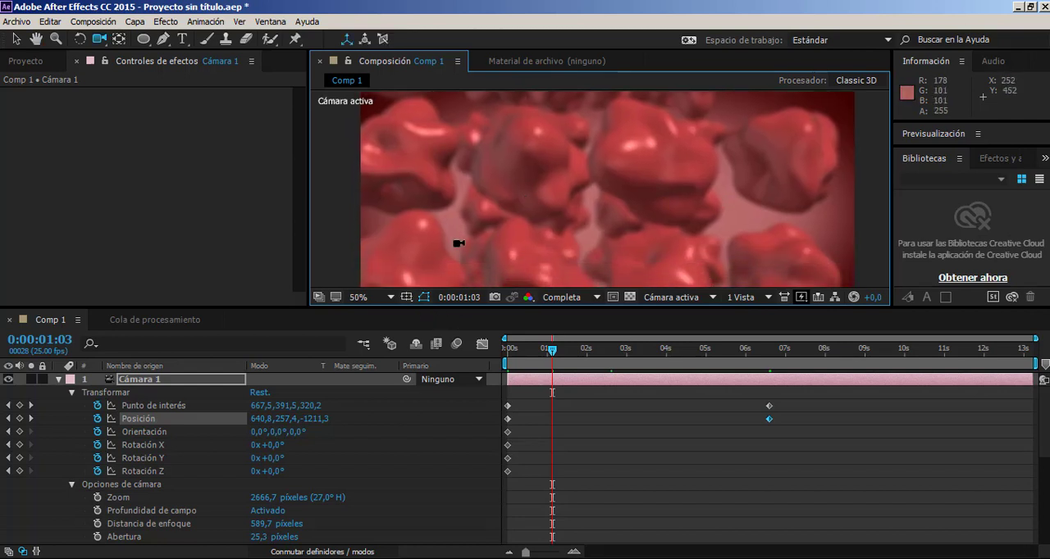
Widen the 3D ELEMENT replicator's X Scale to 7,90 and adjust its Y Scale.
scroll(148, 471, "down", 5)
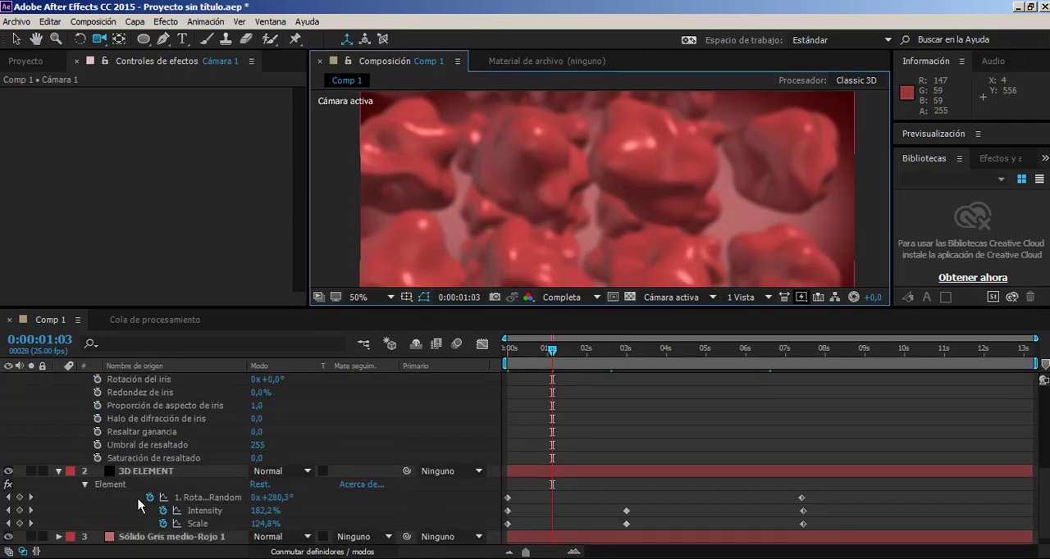
left_click(145, 474)
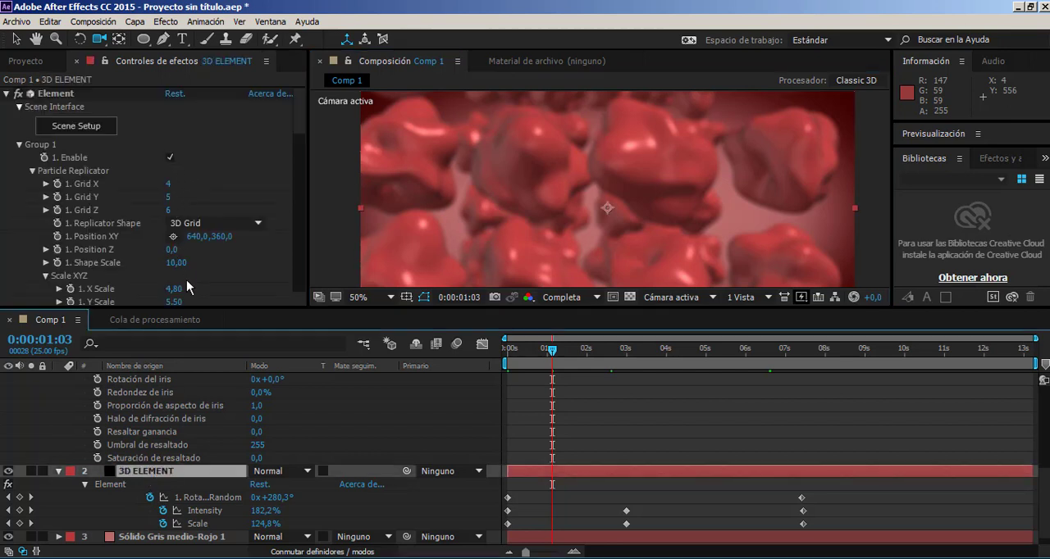
scroll(97, 275, "down", 1)
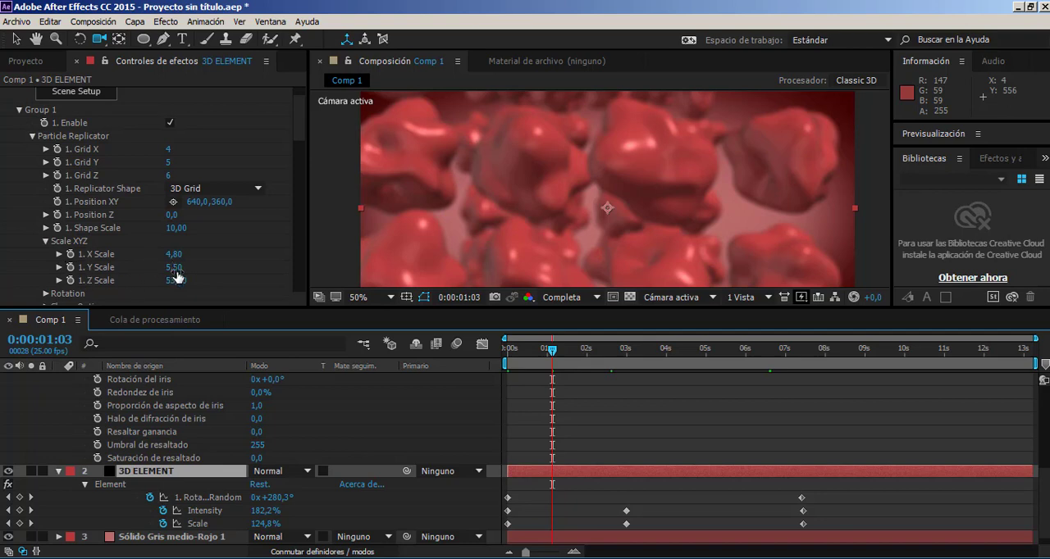
left_click_drag(174, 268, 198, 257)
key("ctrl+z")
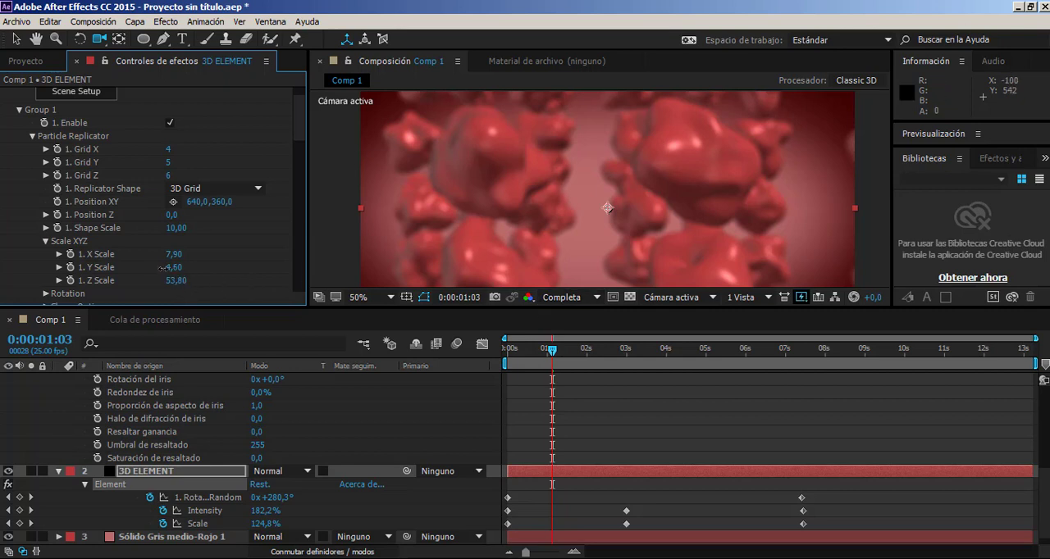
left_click_drag(162, 267, 180, 268)
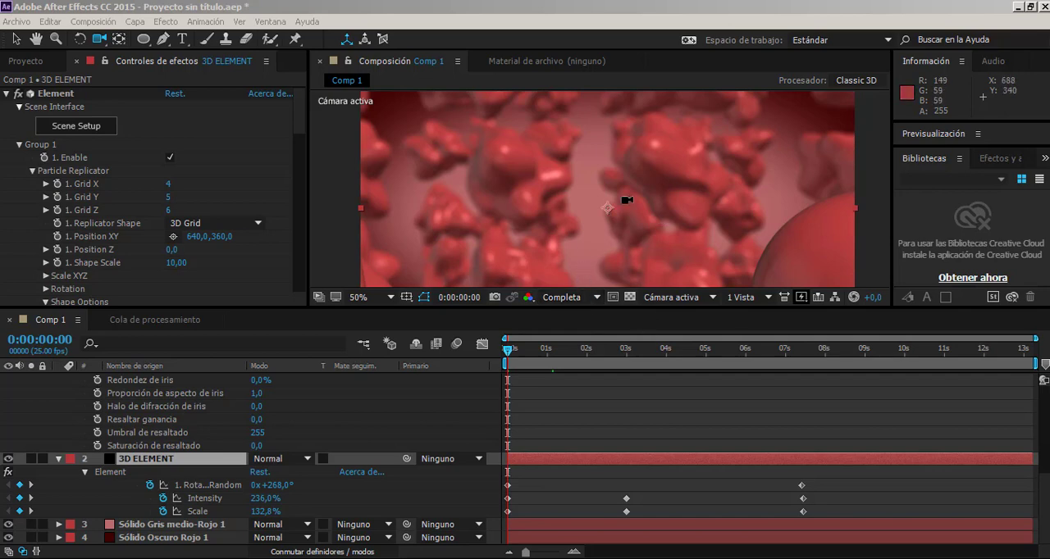
Set the Particle Replicator's Grid X and Grid Y to 6 on the 3D ELEMENT layer.
left_click_drag(628, 206, 623, 205)
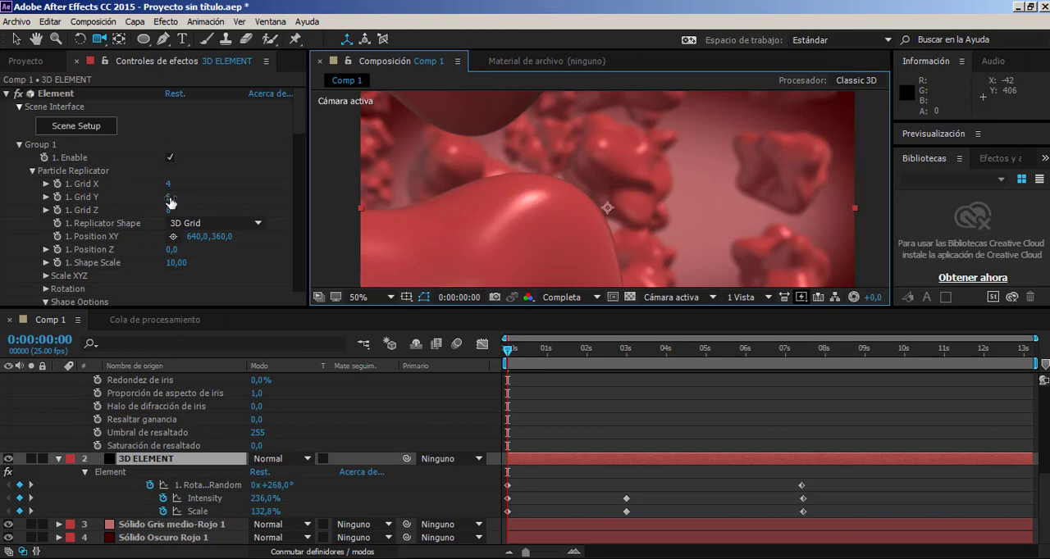
left_click(168, 184)
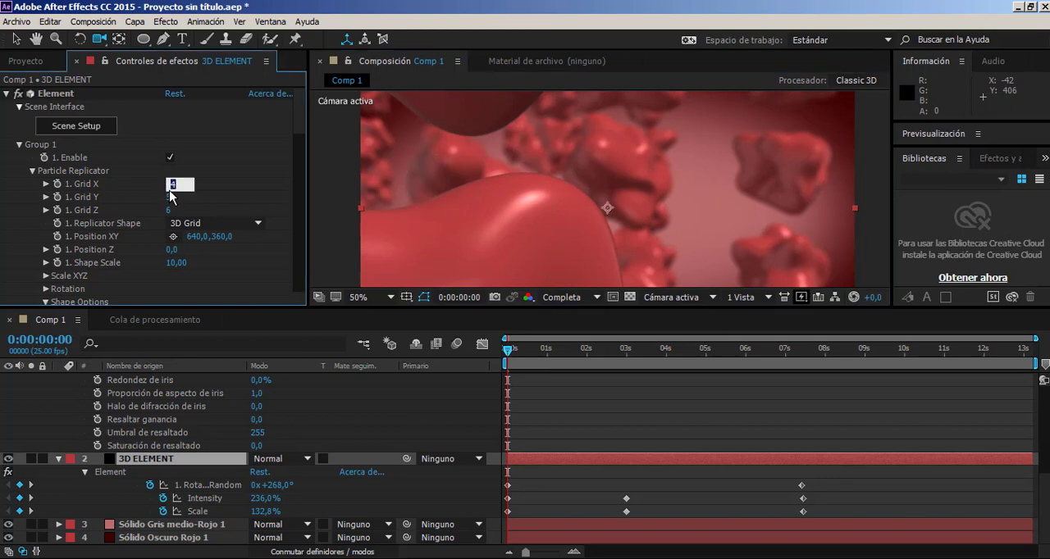
type("6")
key("Tab")
type("6")
key("Return")
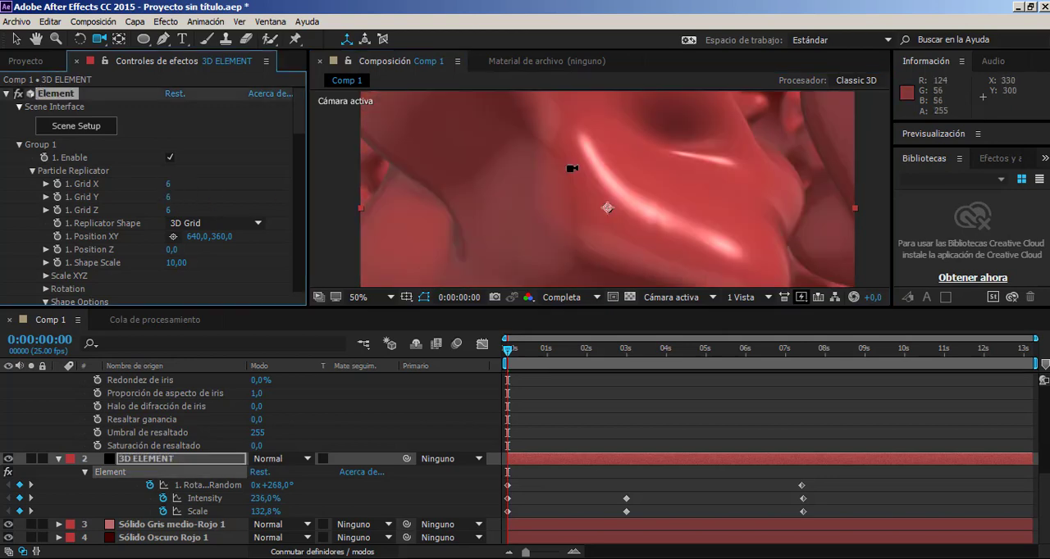
Reframe the camera among the shapes at 0 seconds, at a position of about 473,3, 35,2, -2075,3.
left_click(454, 192)
left_click_drag(454, 191, 467, 191)
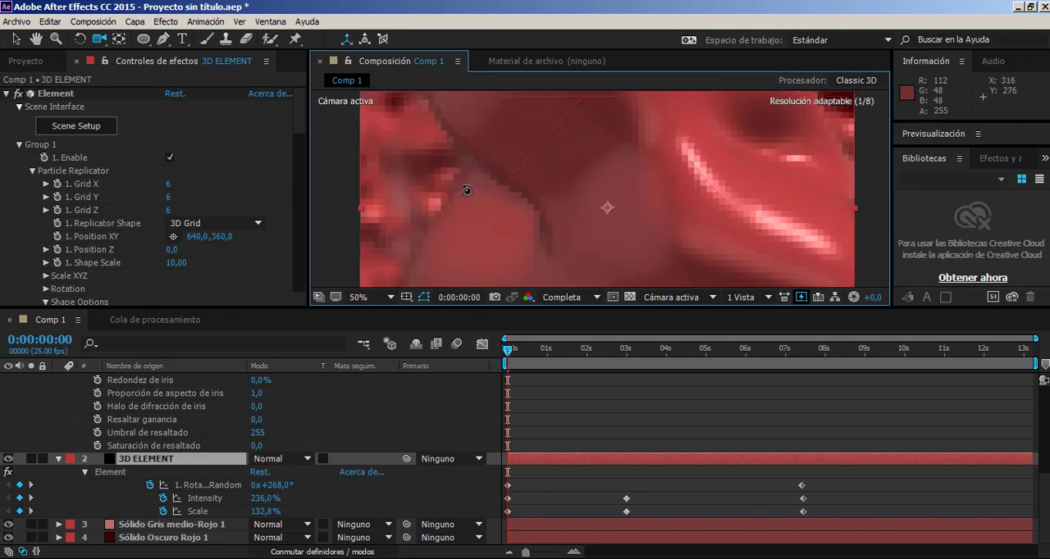
left_click_drag(483, 189, 485, 188)
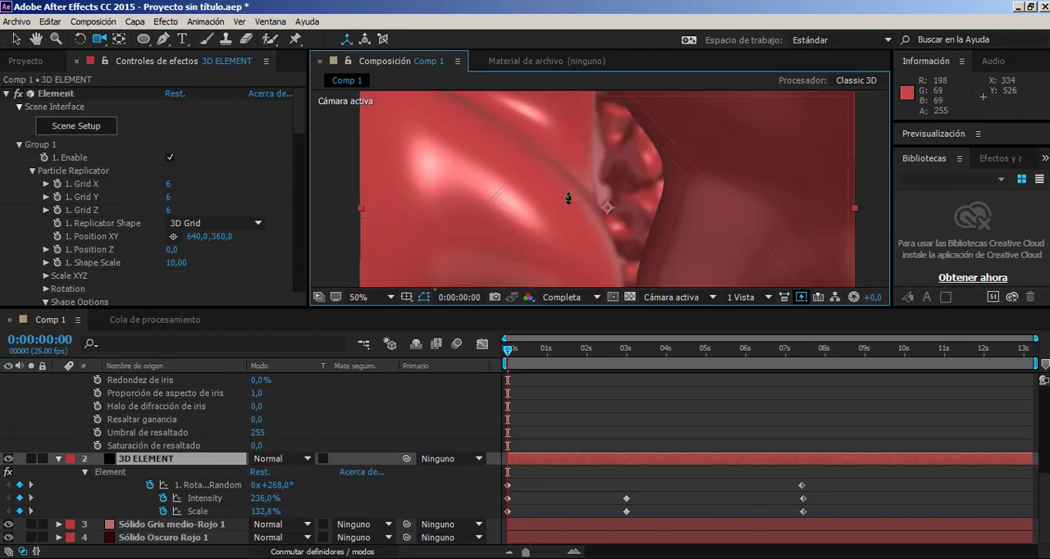
left_click_drag(580, 201, 569, 206)
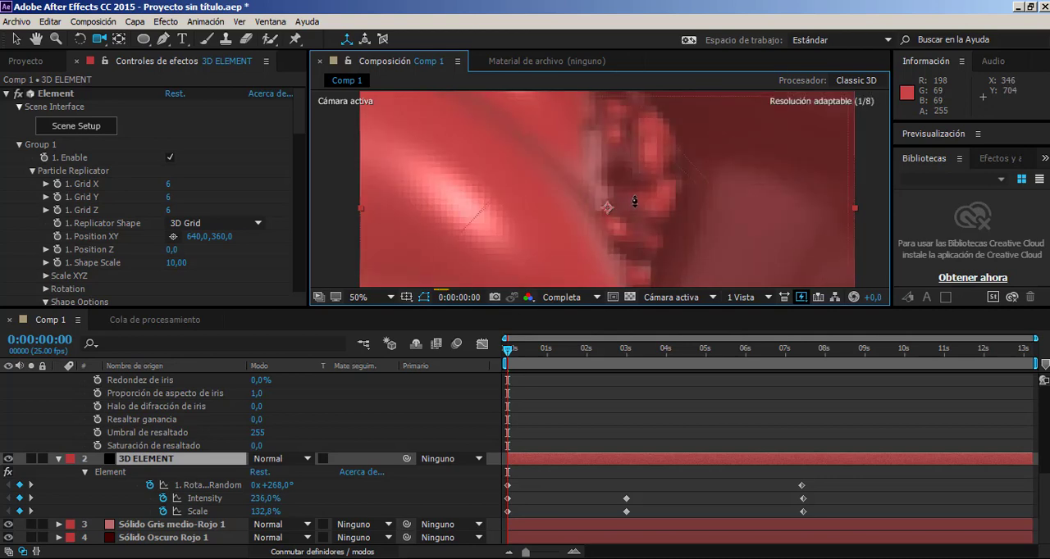
left_click_drag(658, 201, 665, 207)
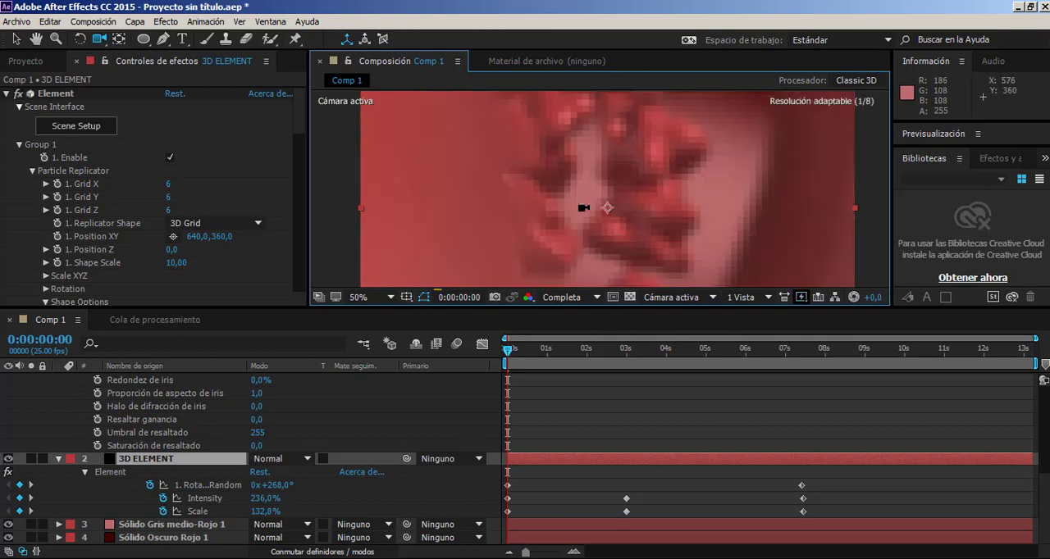
left_click_drag(539, 204, 510, 200)
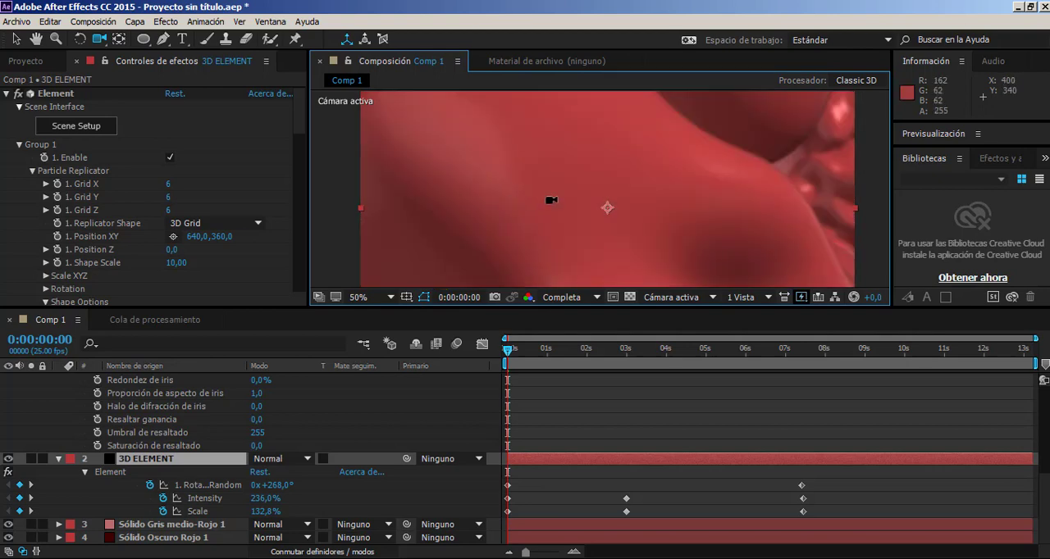
left_click_drag(606, 185, 569, 177)
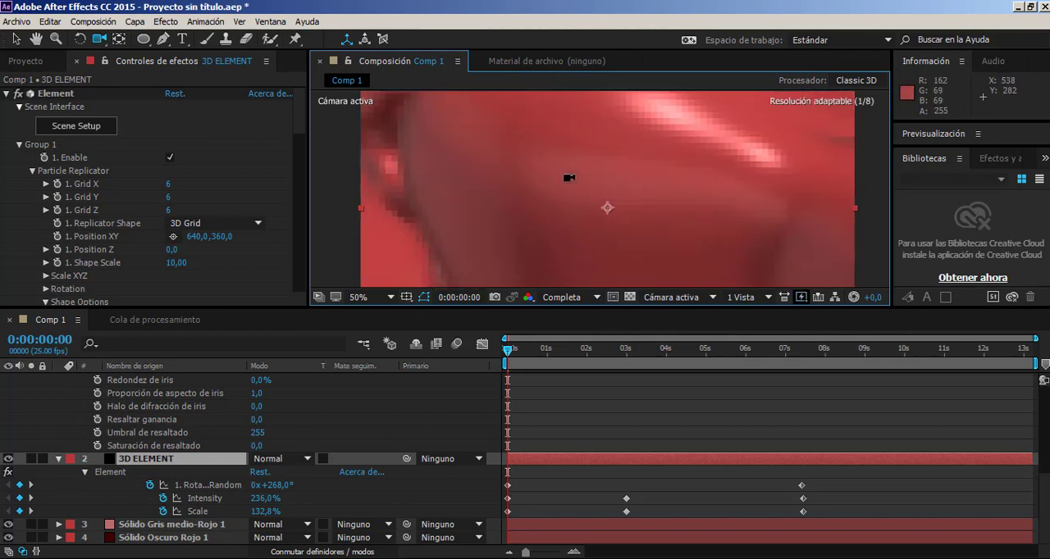
left_click_drag(437, 188, 420, 188)
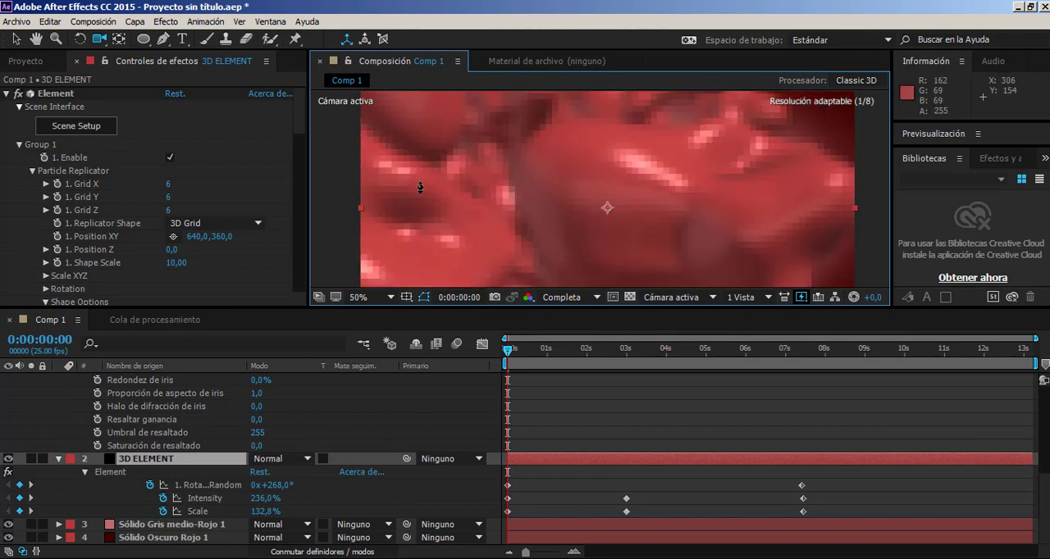
left_click_drag(487, 188, 552, 202)
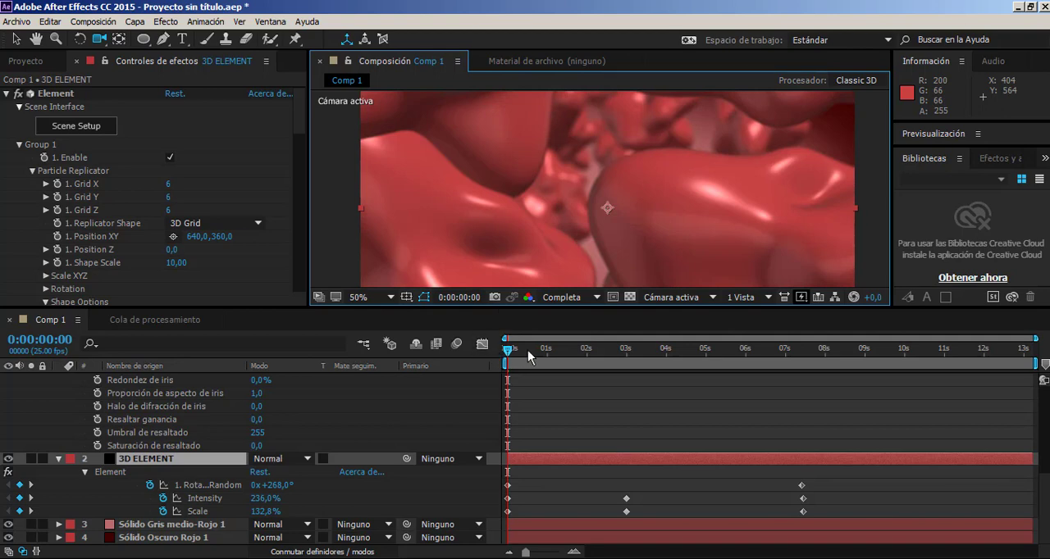
Delete Cámara 1's point of interest and position keyframes at 0:00:06:15.
left_click_drag(534, 355, 409, 348)
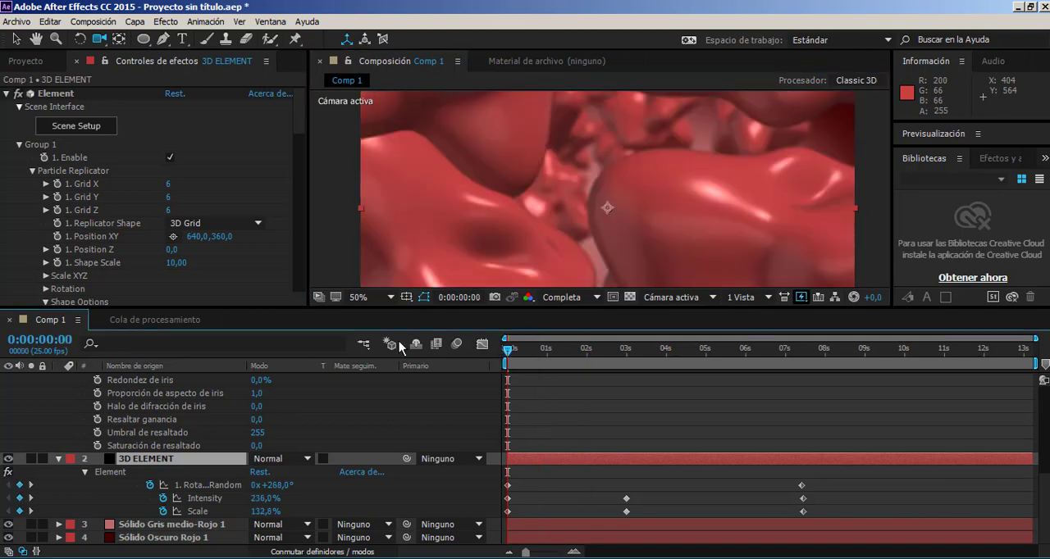
scroll(550, 400, "up", 5)
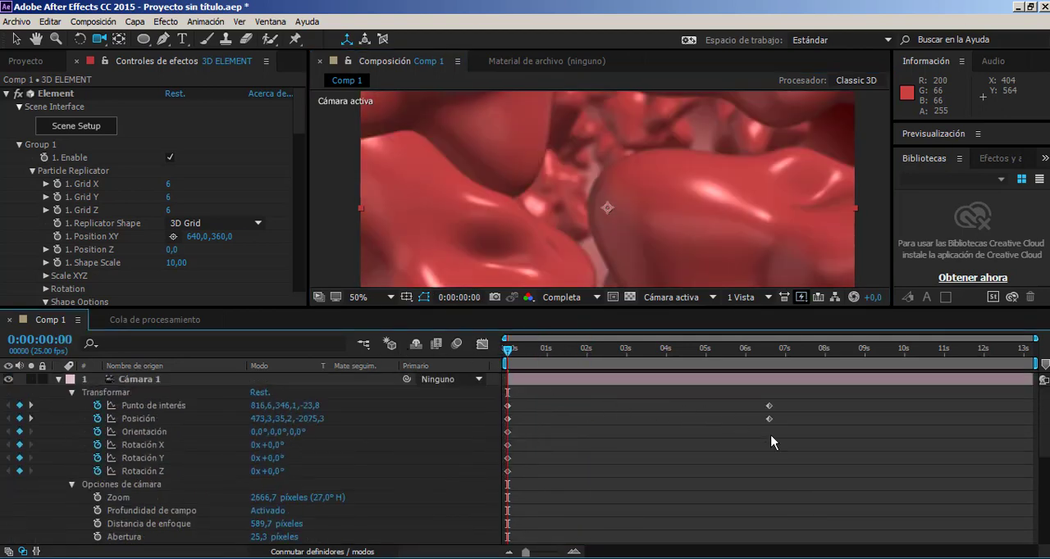
left_click_drag(700, 401, 807, 460)
key("Delete")
At 0:00:06:08, move the camera forward into the grid to a Z position of about -354,3.
left_click_drag(766, 353, 758, 354)
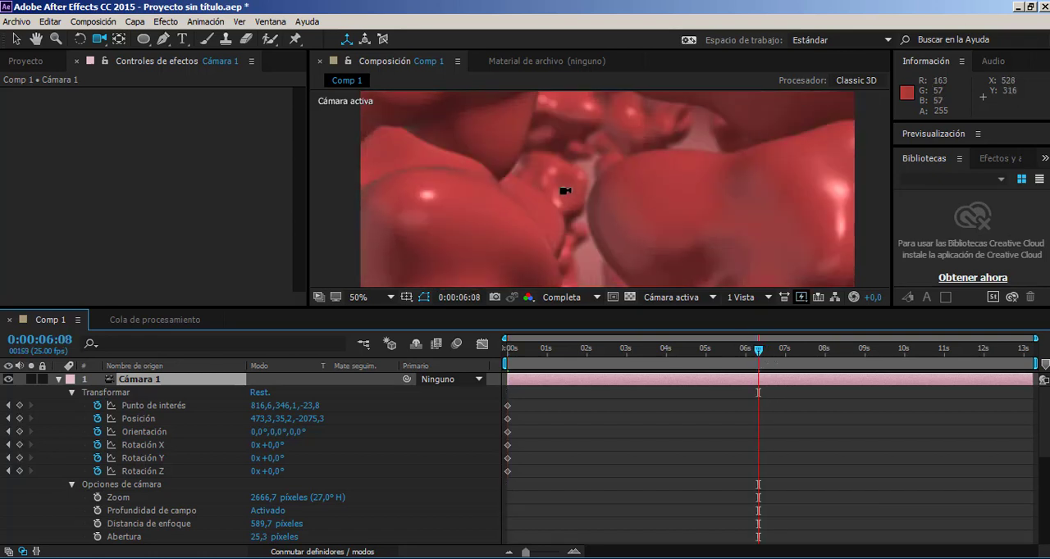
left_click_drag(566, 194, 959, 211)
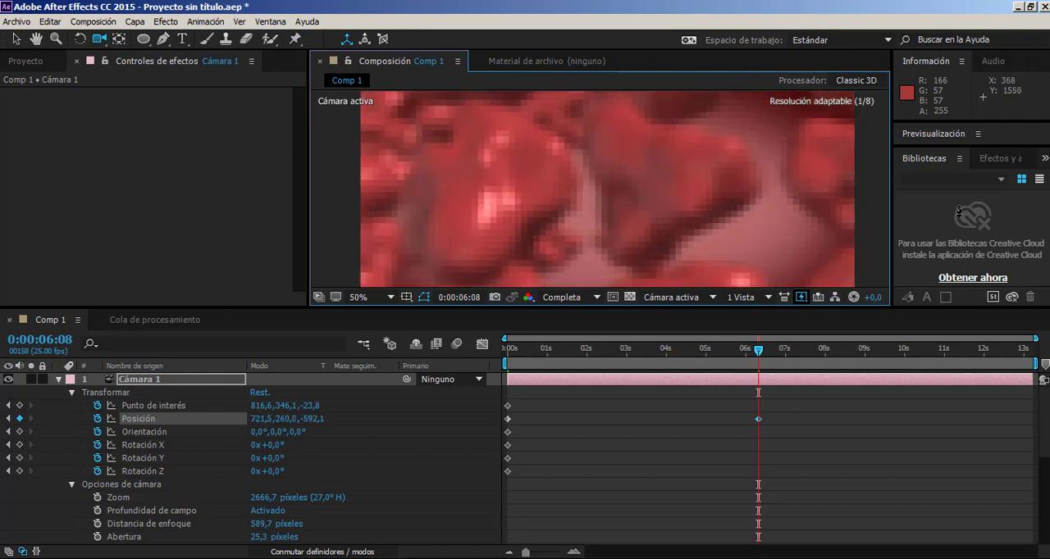
left_click_drag(511, 169, 621, 178)
left_click_drag(692, 178, 733, 297)
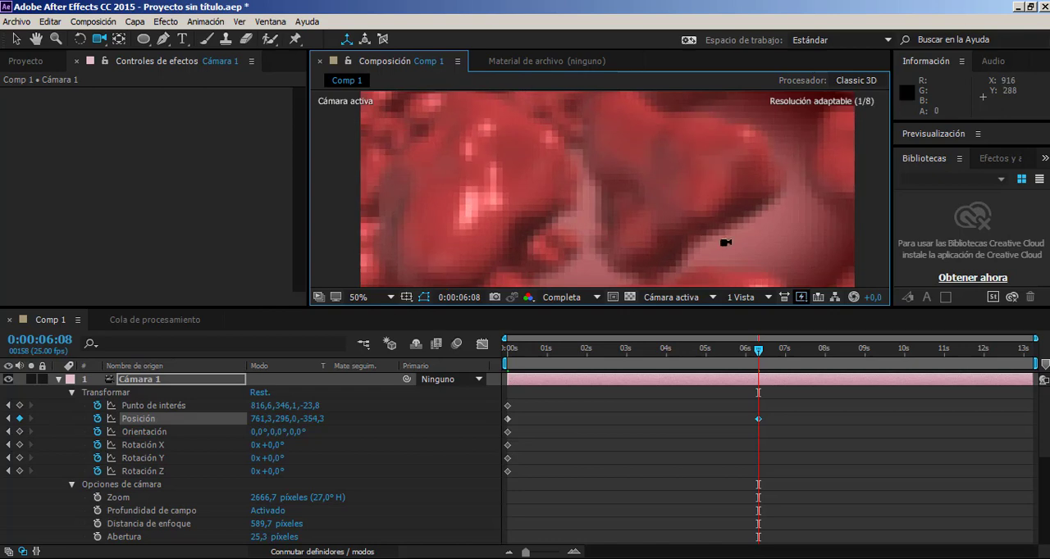
Return to 0 seconds and set the camera's focus distance to 556,7 pixels, checking the blur at 100% magnification.
left_click_drag(738, 350, 404, 362)
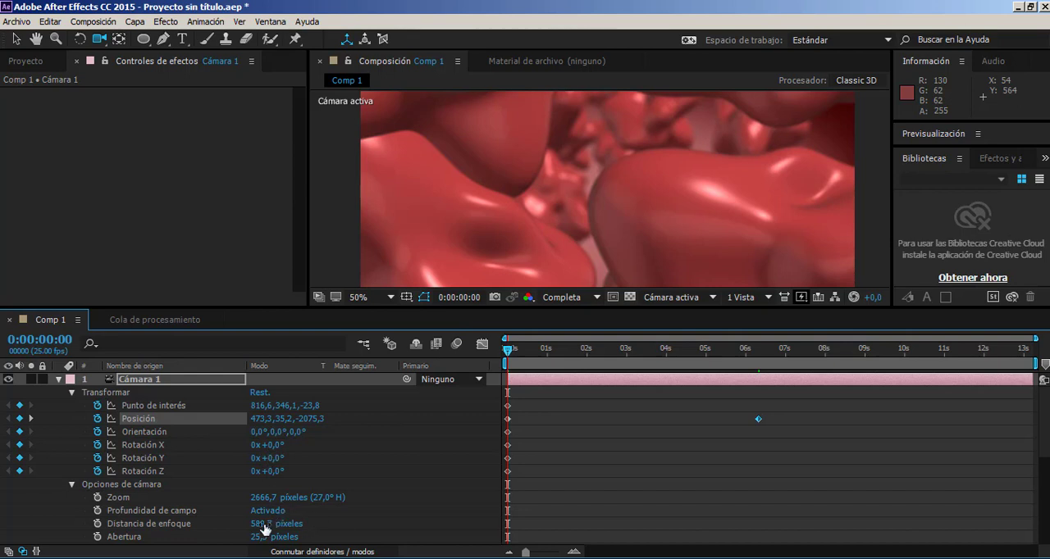
mouse_move(262, 524)
left_mouse_down()
mouse_move(233, 528)
mouse_move(271, 526)
left_mouse_up()
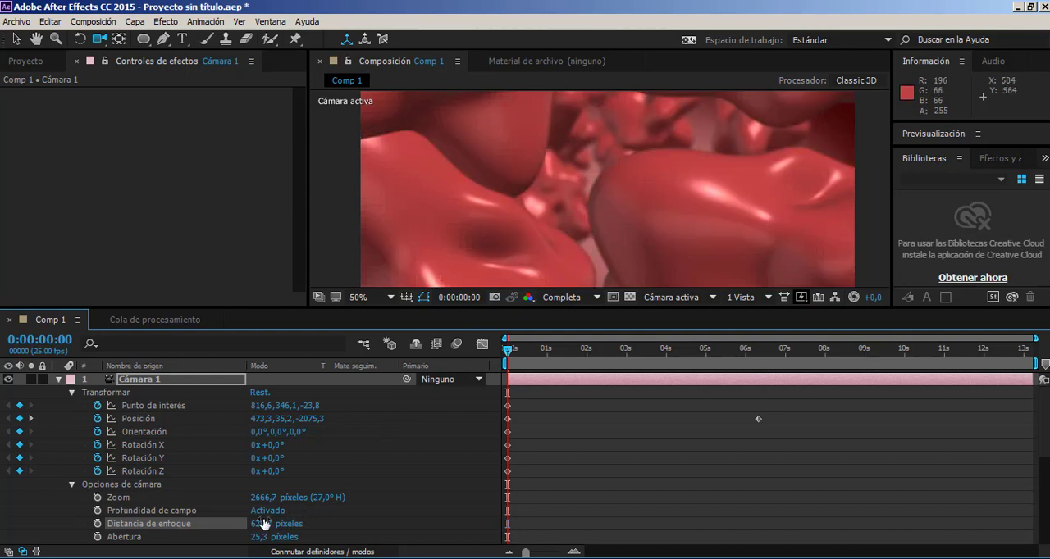
left_click_drag(262, 528, 198, 531)
left_click_drag(281, 529, 291, 527)
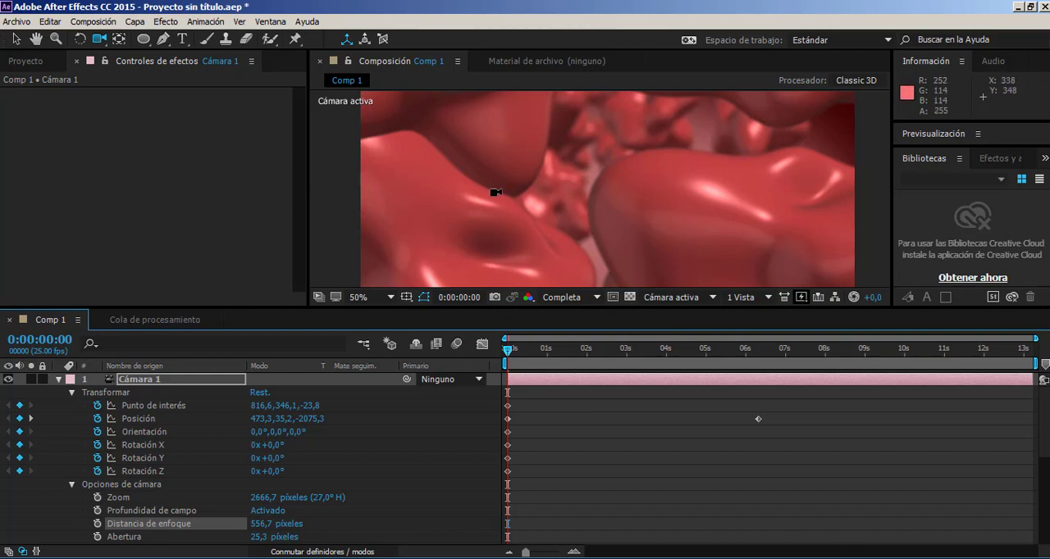
key("comma")
key("period")
key("period")
key("period")
key("period")
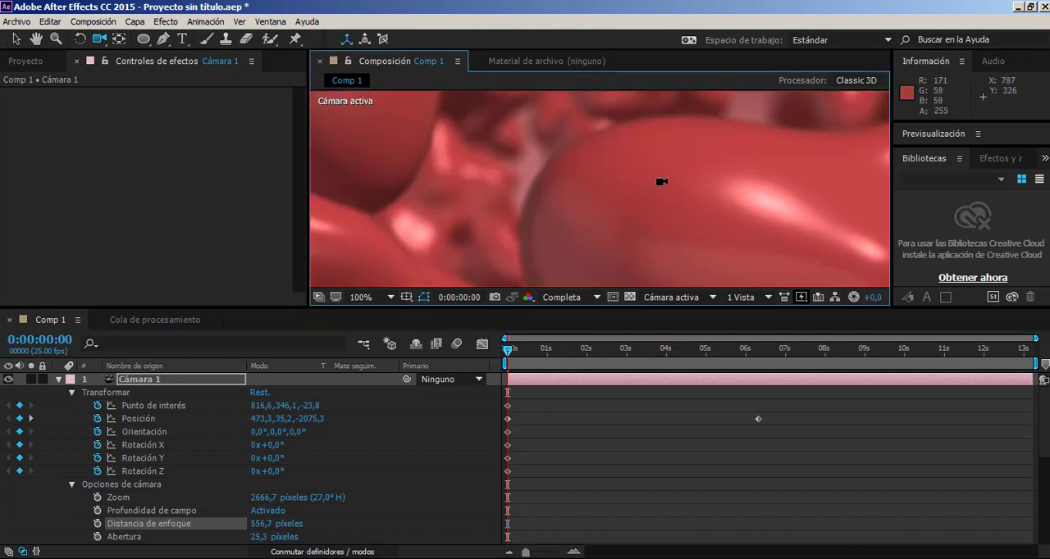
Collapse Cámara 1's properties and open Scene Setup for the Element effect on the 3D ELEMENT layer.
left_click(59, 379)
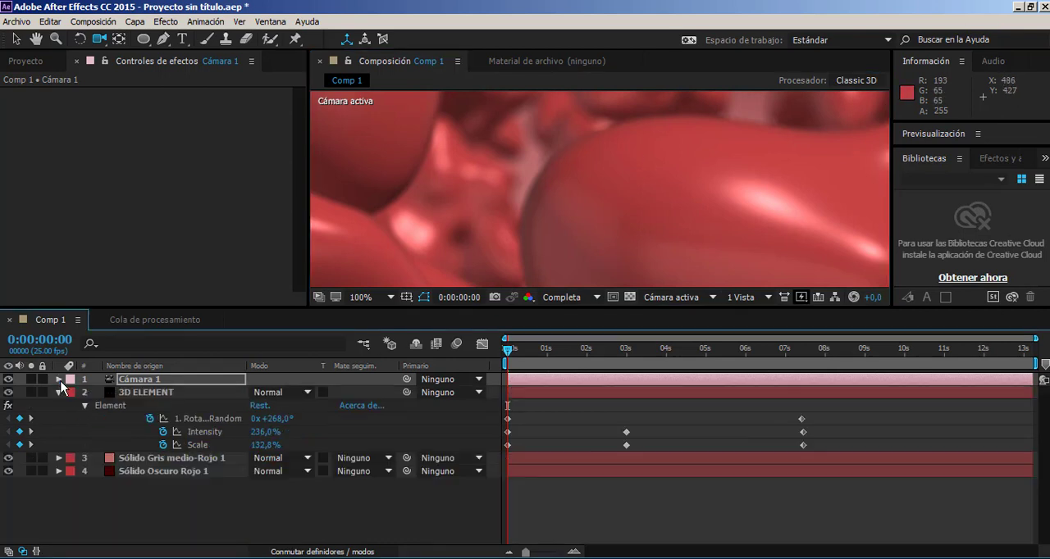
left_click(147, 393)
left_click(96, 127)
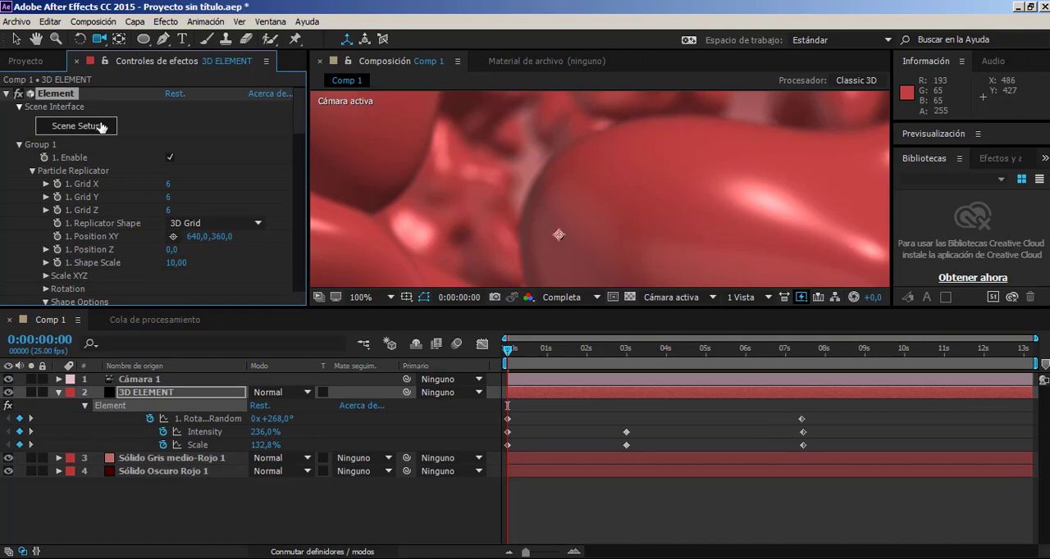
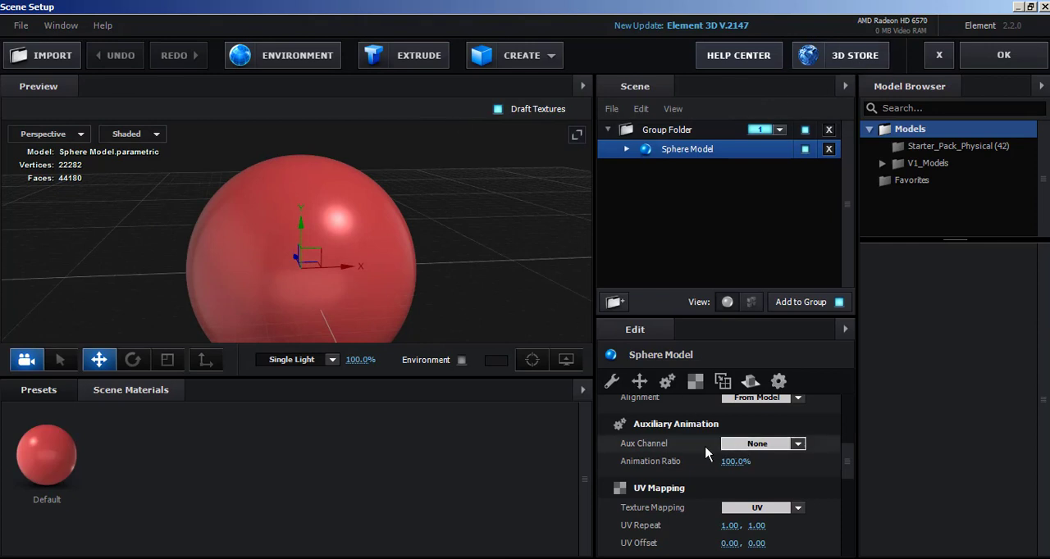
Load Furnishings.Fabrics.Leather.Bump.jpg as the normal bump texture of the sphere's Default material.
left_click(633, 150)
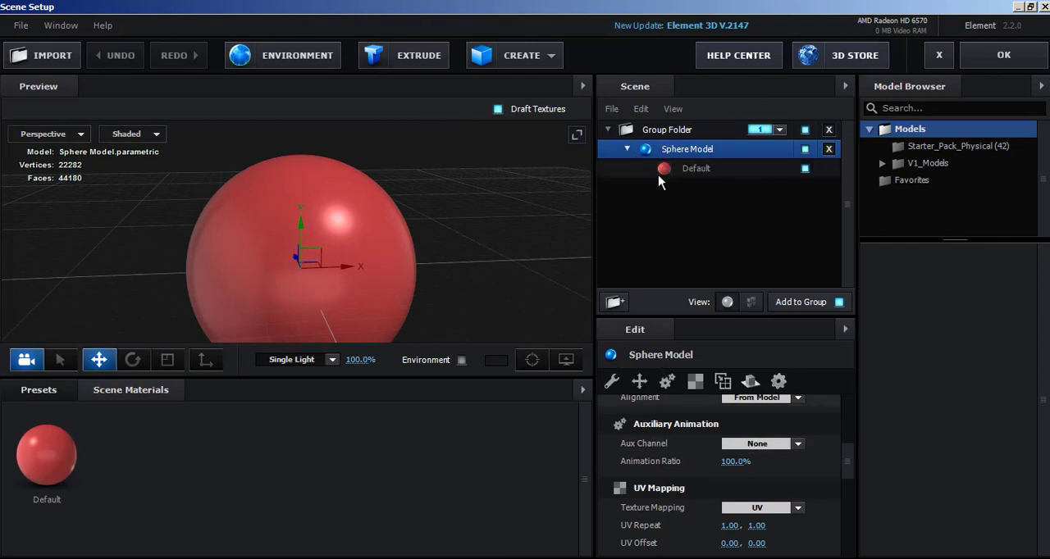
left_click(658, 171)
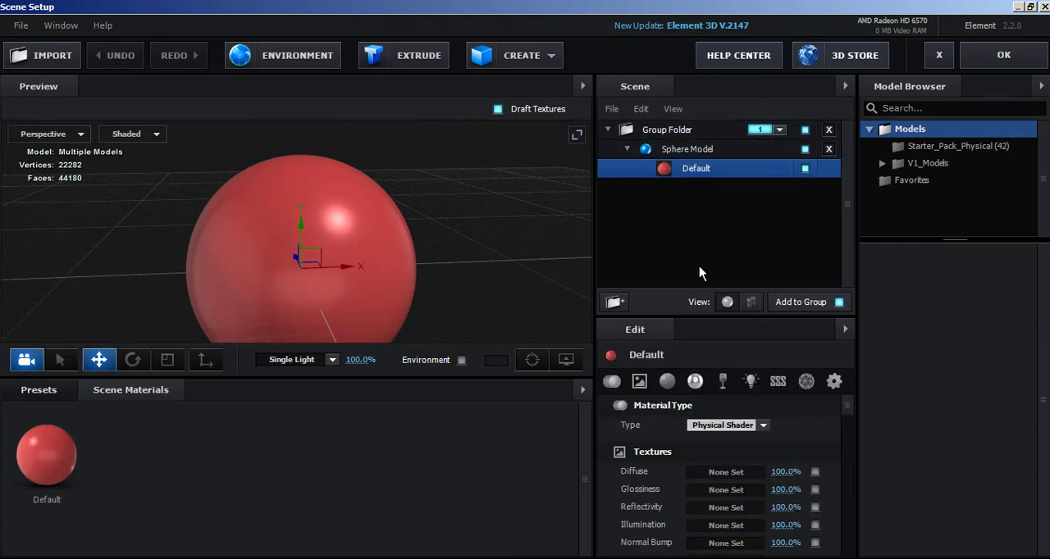
left_click(639, 381)
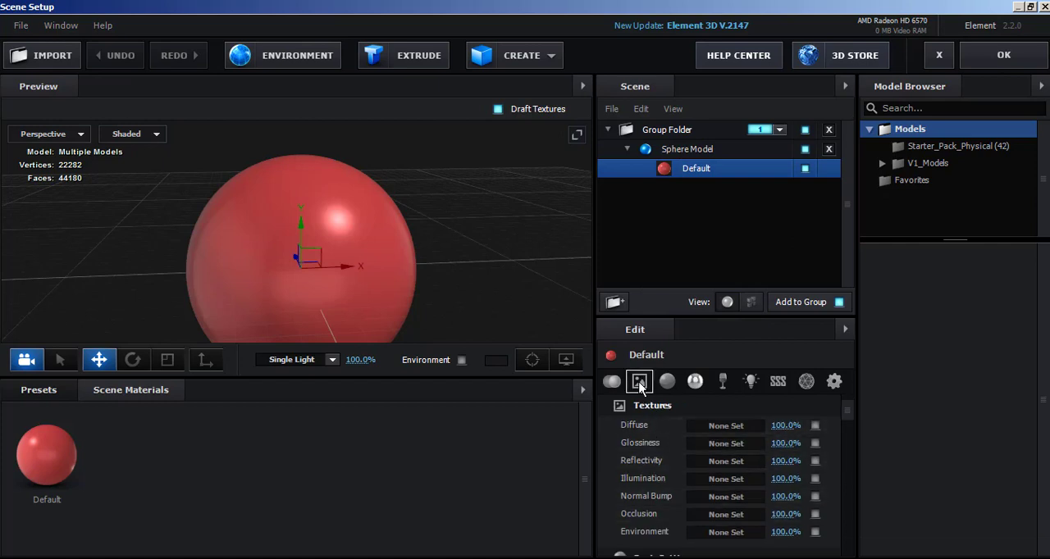
left_click(710, 497)
left_click(750, 287)
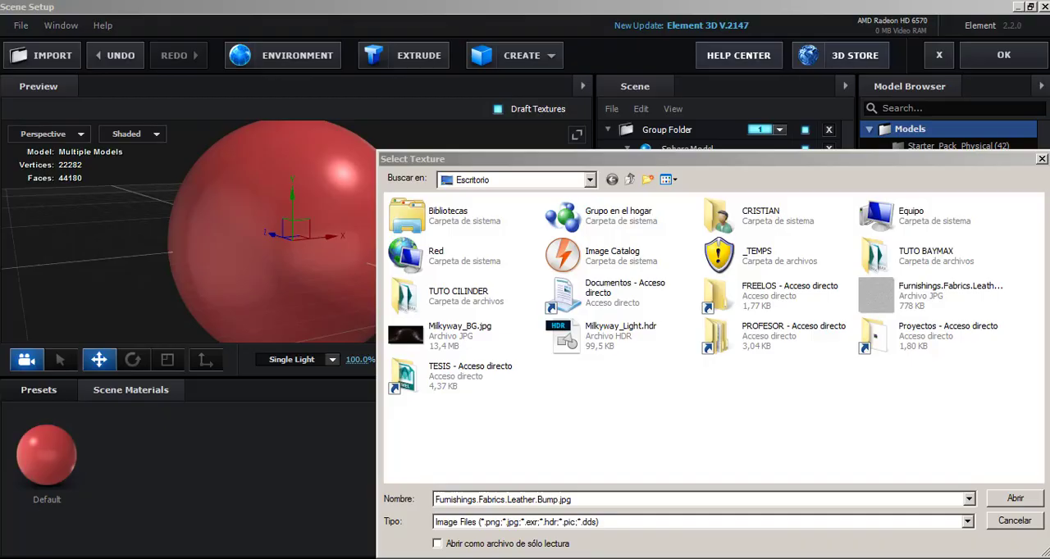
double_click(975, 311)
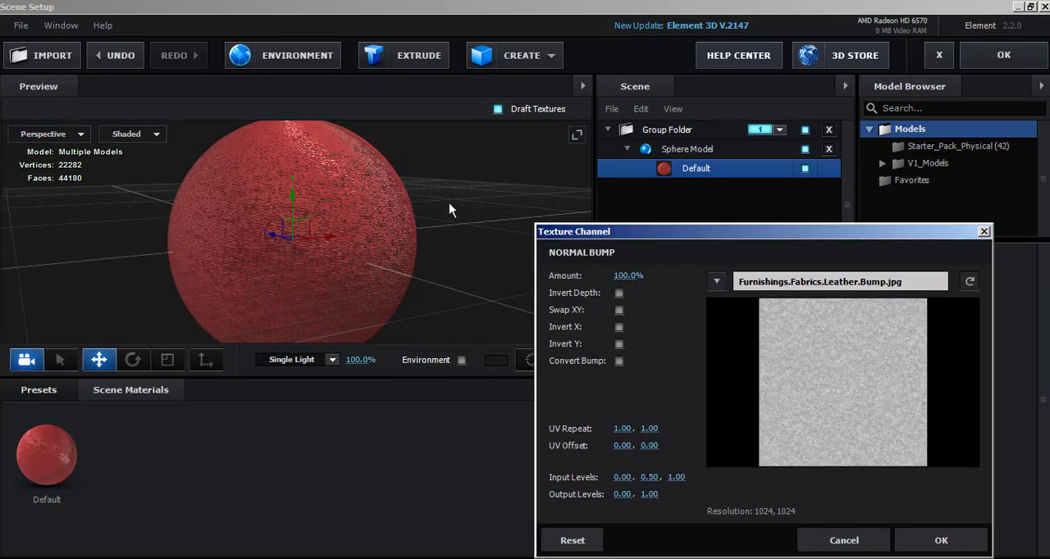
Try normal bump amounts of 17%, 10% and 26%, with the first UV repeat value at 1.02.
left_click_drag(621, 280, 574, 293)
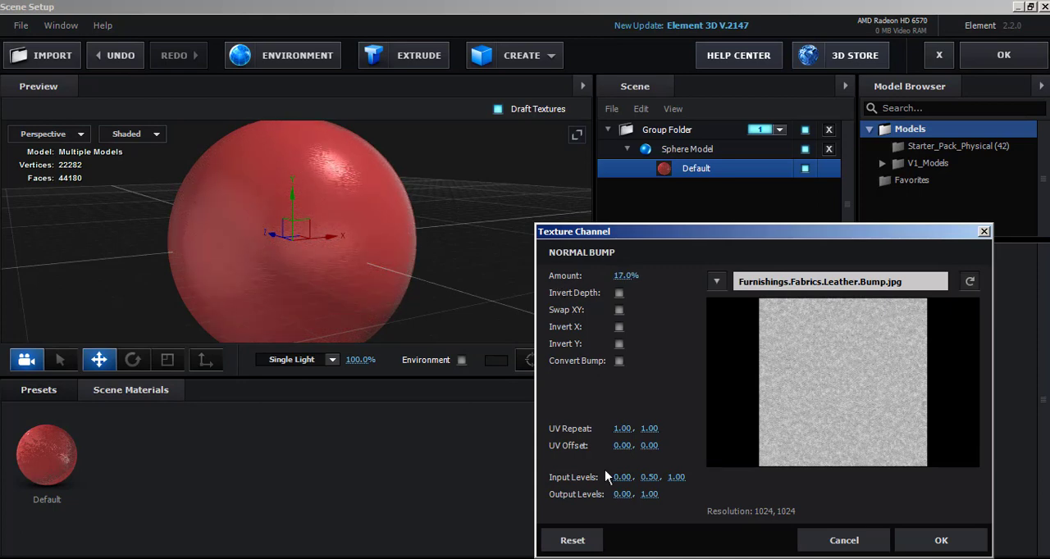
left_click_drag(621, 430, 699, 418)
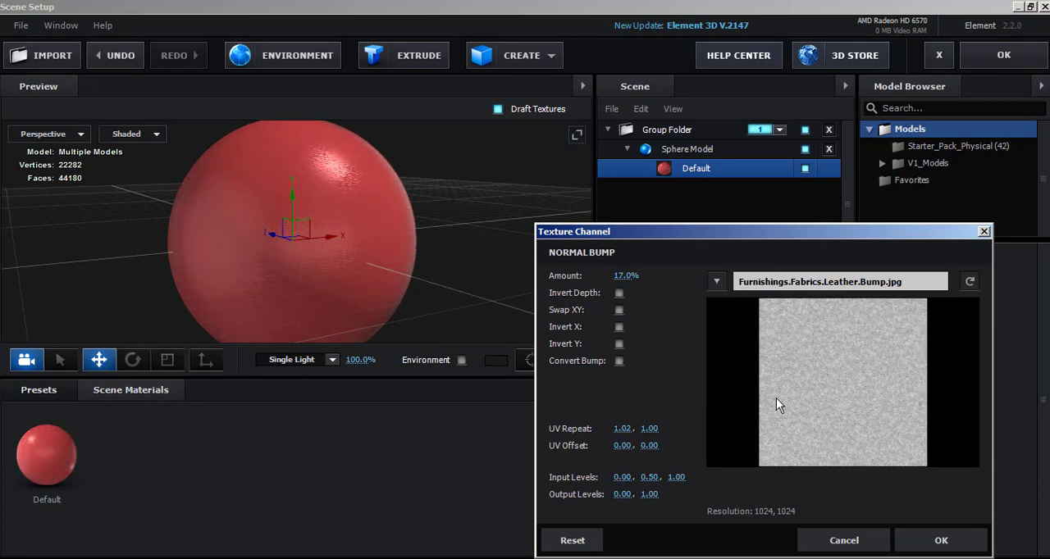
key("Tab")
type("10")
key("Return")
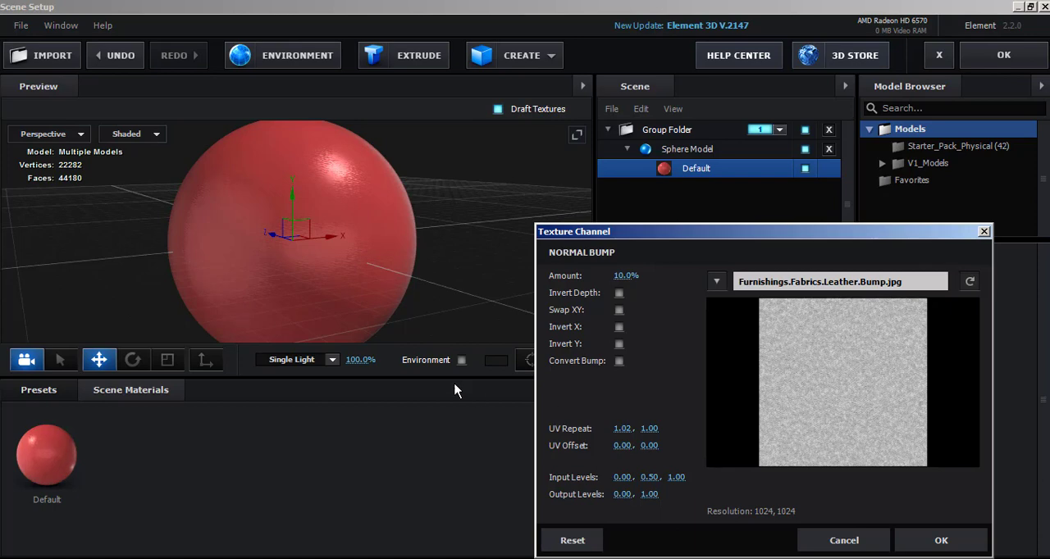
left_click_drag(627, 277, 632, 278)
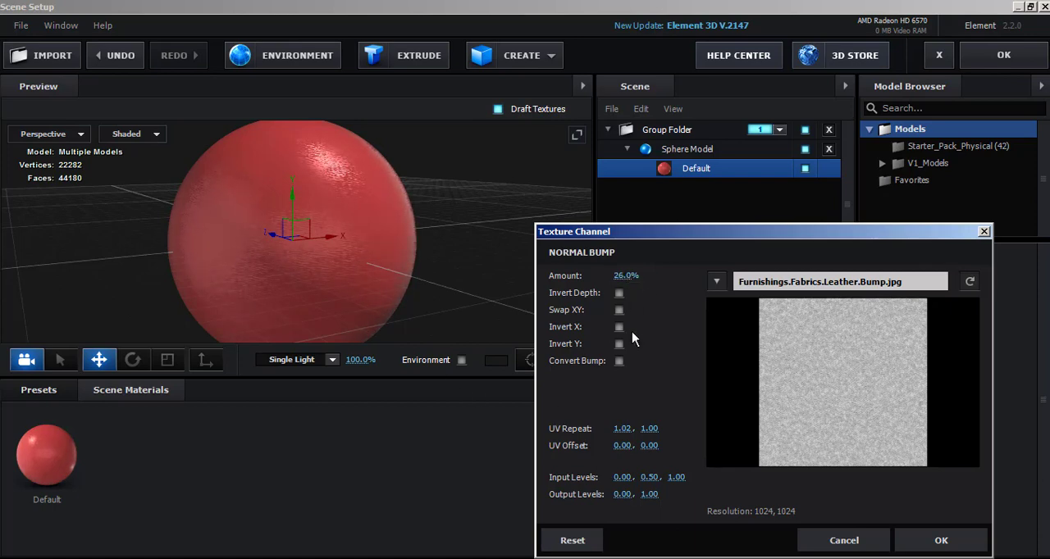
Try a UV repeat of 10, 10 with a 44% normal bump amount and inspect the sphere's surface up close.
left_click(618, 429)
type("10")
key("Tab")
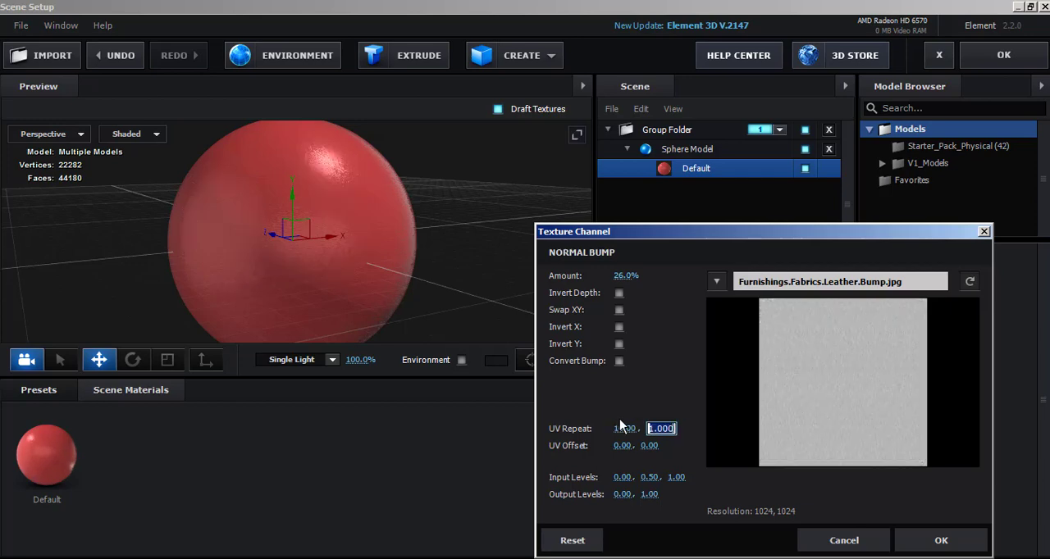
type("10")
key("Return")
left_click_drag(628, 276, 655, 289)
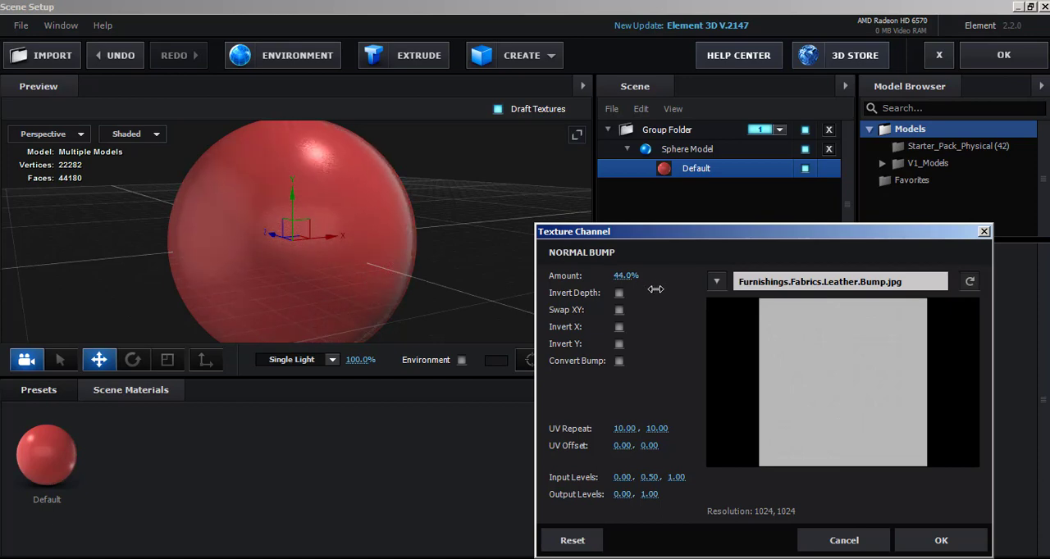
left_click(939, 539)
scroll(361, 246, "up", 5)
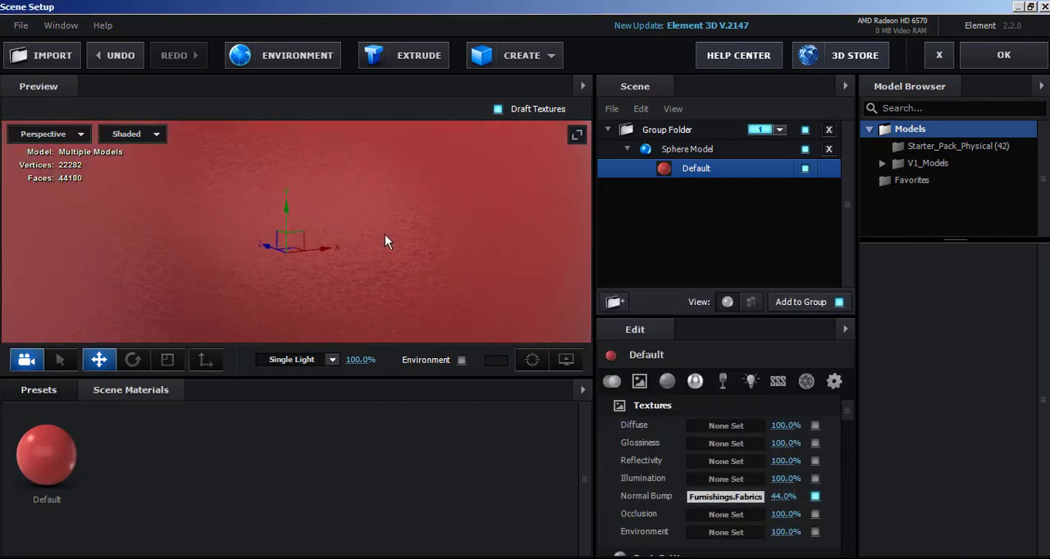
mouse_move(385, 234)
left_mouse_down()
mouse_move(449, 230)
mouse_move(319, 201)
mouse_move(287, 215)
mouse_move(371, 227)
left_mouse_up()
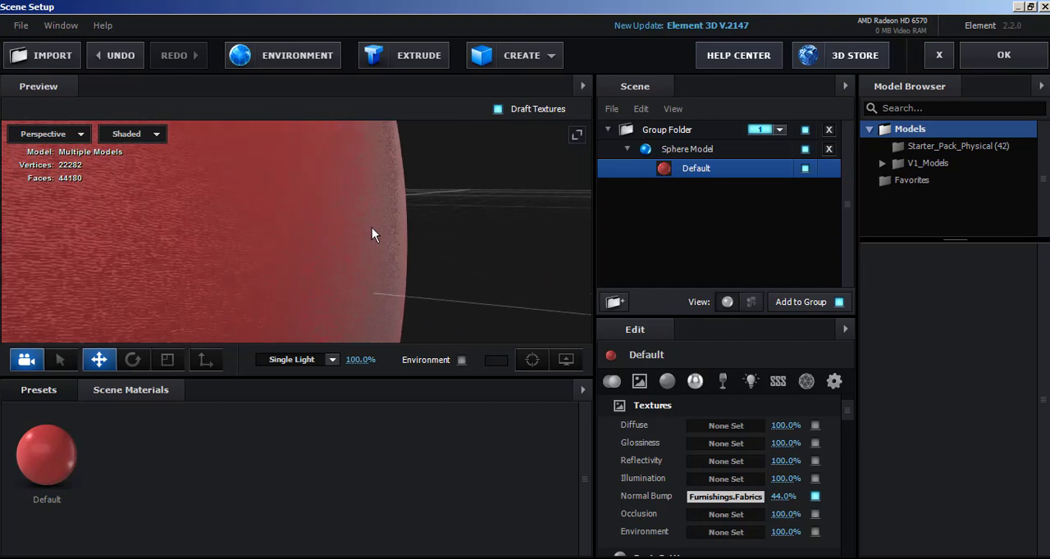
Set the leather normal bump's UV repeat to 5, 5 and its amount to 13%, and accept the Scene Setup changes.
left_click(743, 504)
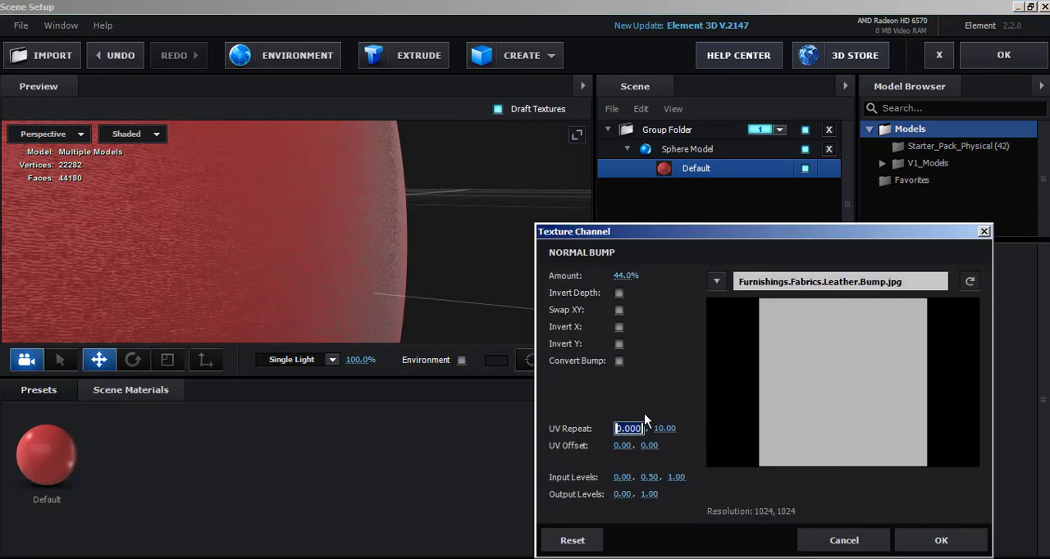
type("5")
key("Return")
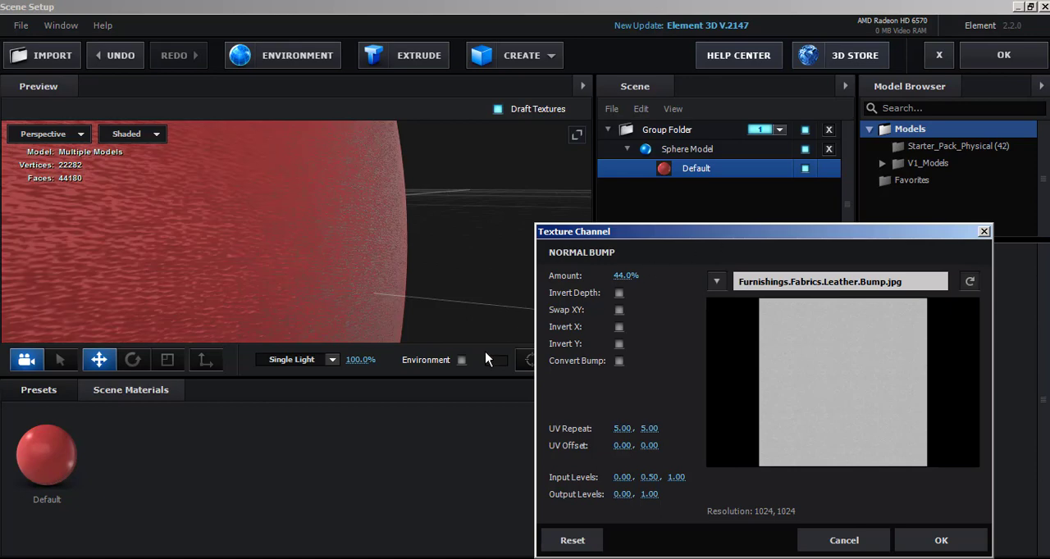
left_click_drag(624, 276, 604, 281)
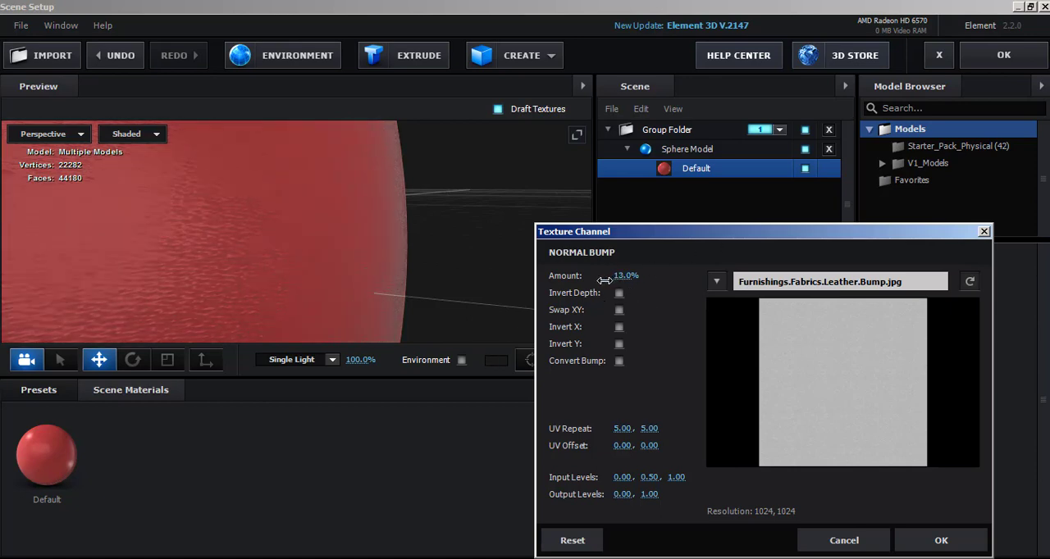
left_click(921, 547)
scroll(527, 278, "down", 5)
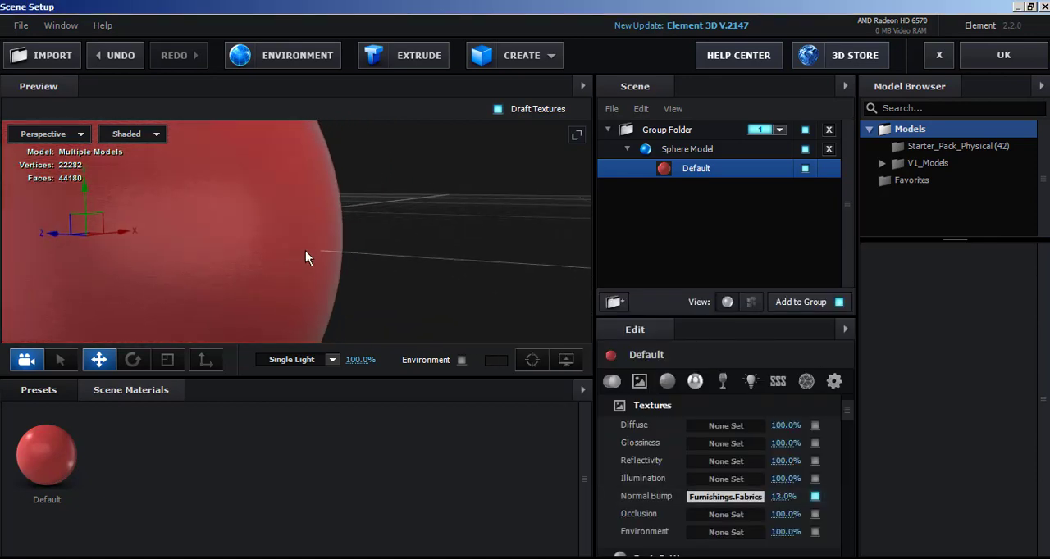
left_click_drag(305, 250, 355, 234)
left_click(1004, 54)
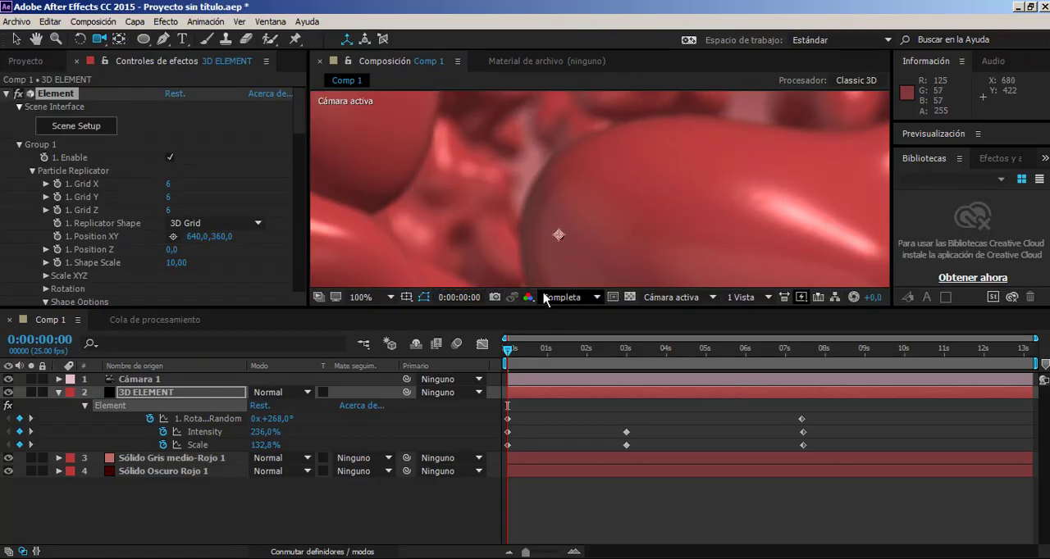
Examine the bump texture and blur on the spheres between 0 seconds and 0:00:01:11 at several magnifications.
scroll(576, 228, "up", 1)
scroll(576, 228, "down", 2)
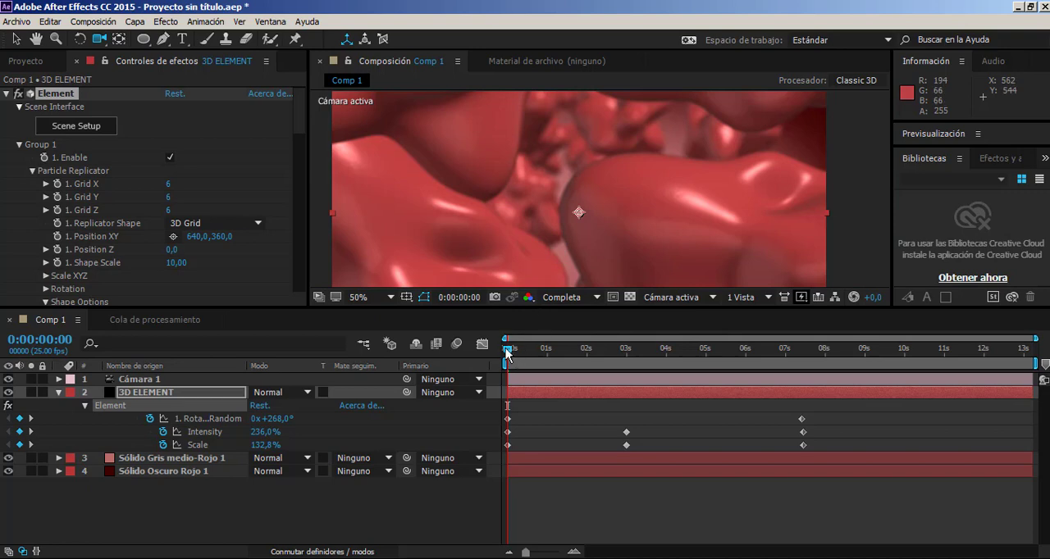
left_click(515, 353)
left_click_drag(515, 353, 547, 361)
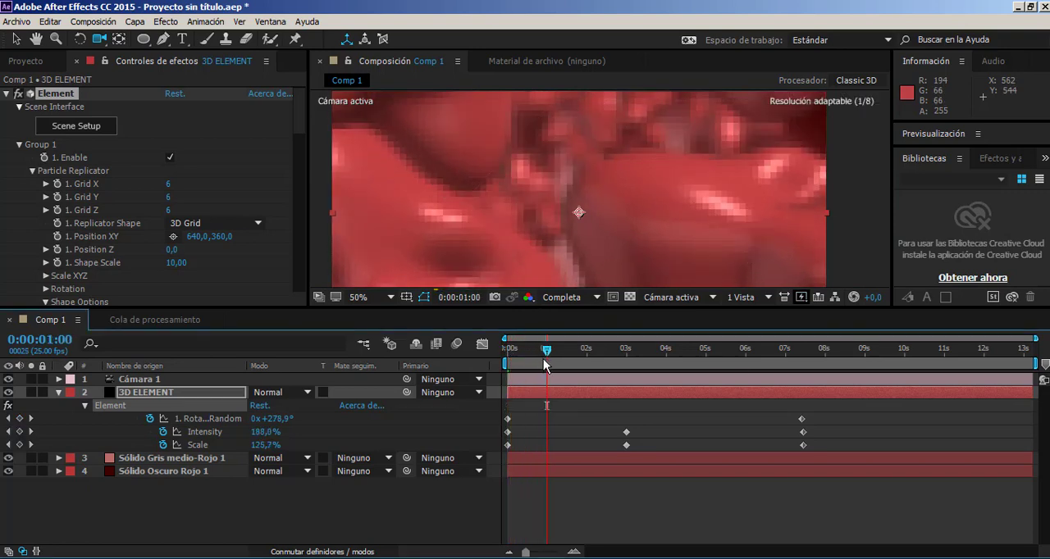
scroll(656, 238, "up", 2)
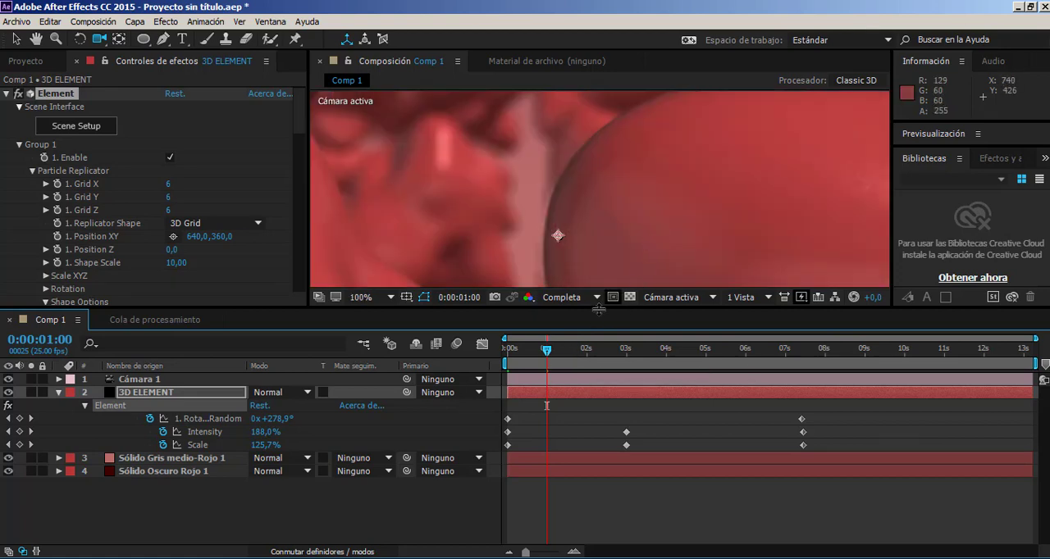
left_click_drag(548, 357, 565, 363)
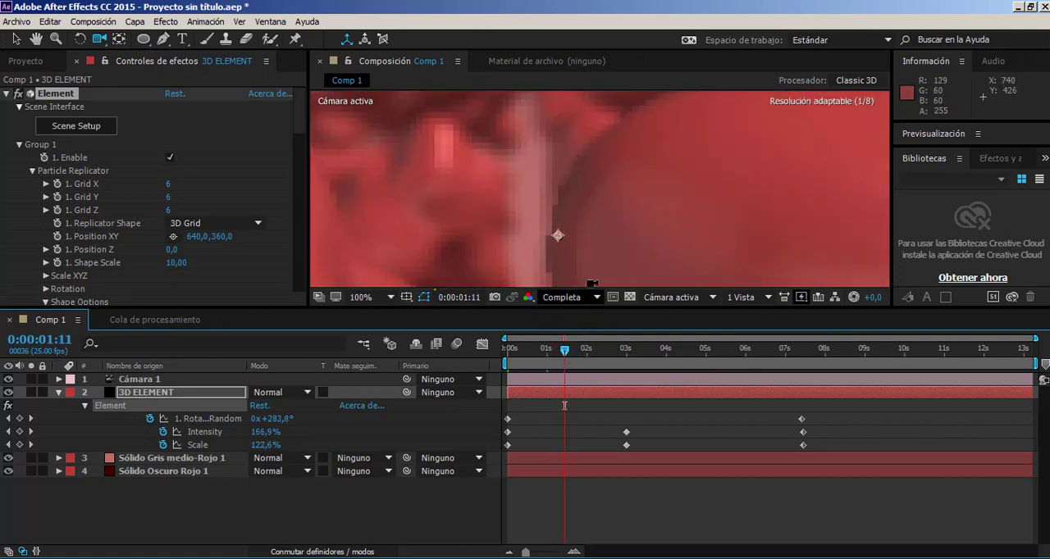
scroll(630, 169, "up", 2)
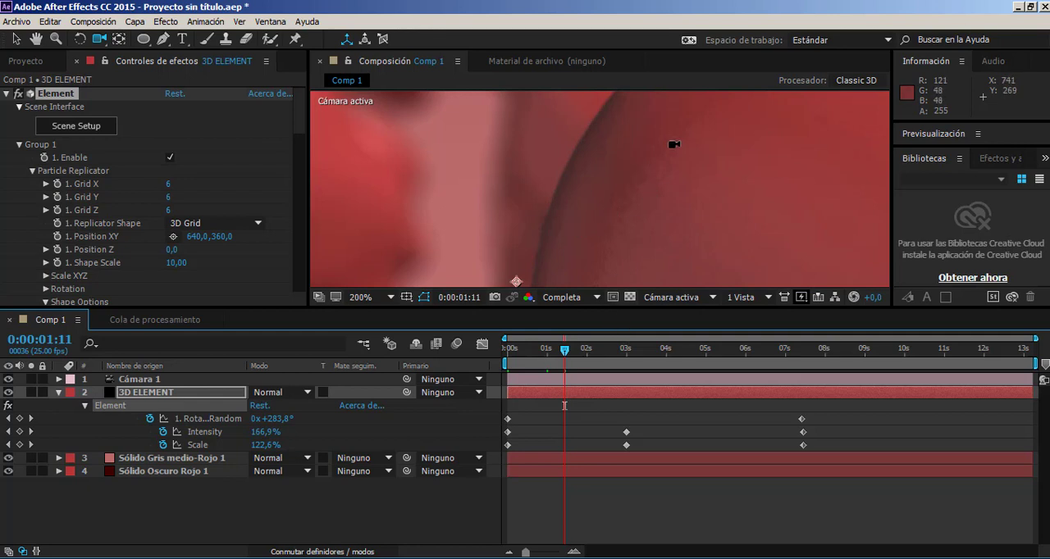
scroll(673, 146, "down", 4)
scroll(607, 210, "up", 3)
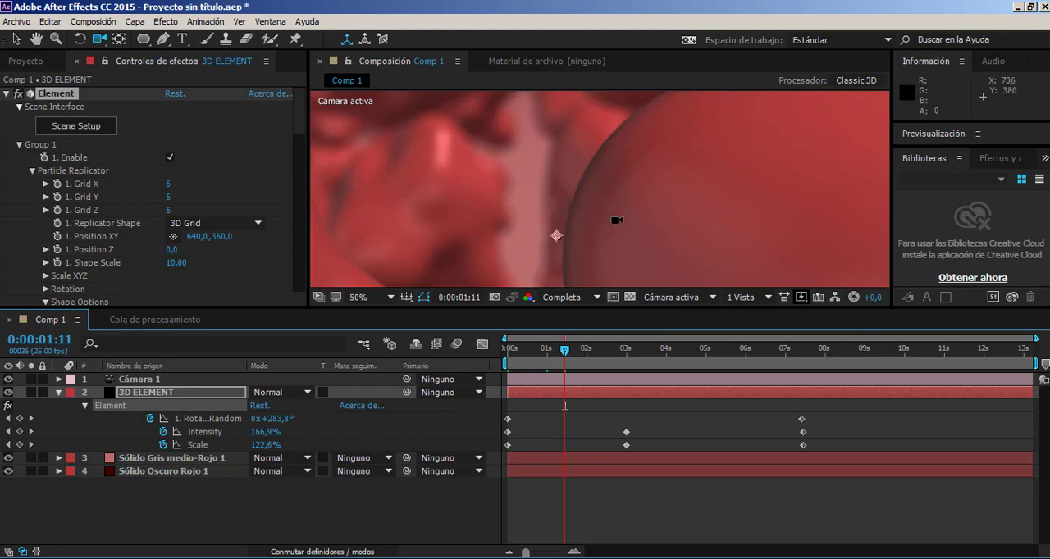
scroll(614, 215, "down", 2)
scroll(614, 217, "up", 1)
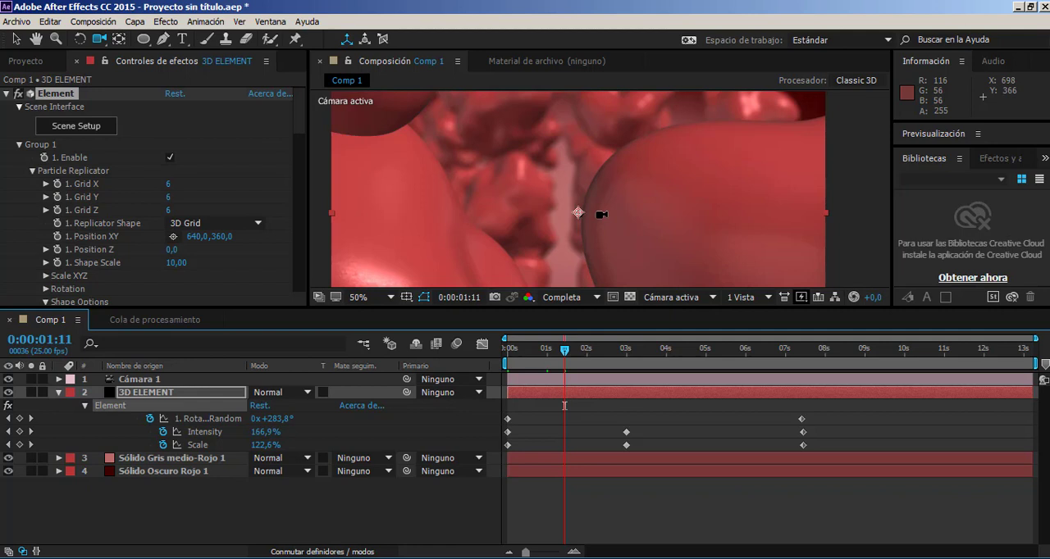
scroll(572, 254, "down", 1)
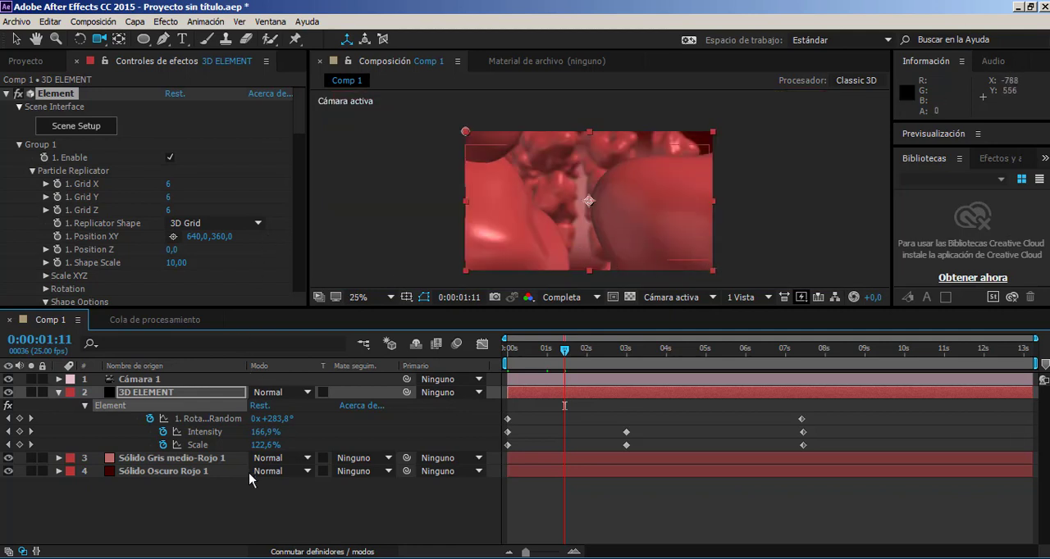
Add a parallel light named Luz 1 with a light pink colour and 97% intensity.
left_click(138, 22)
mouse_move(154, 39)
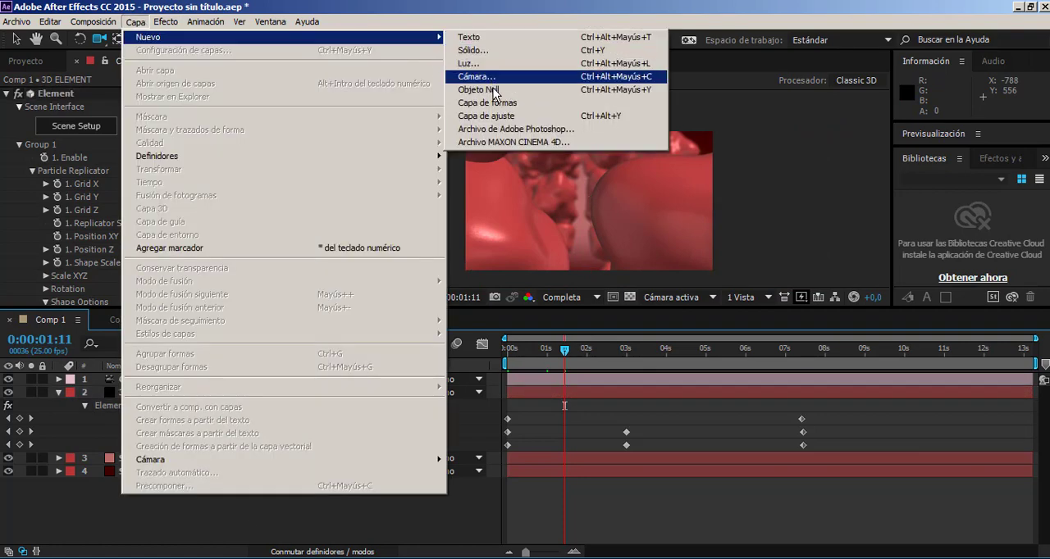
left_click(474, 63)
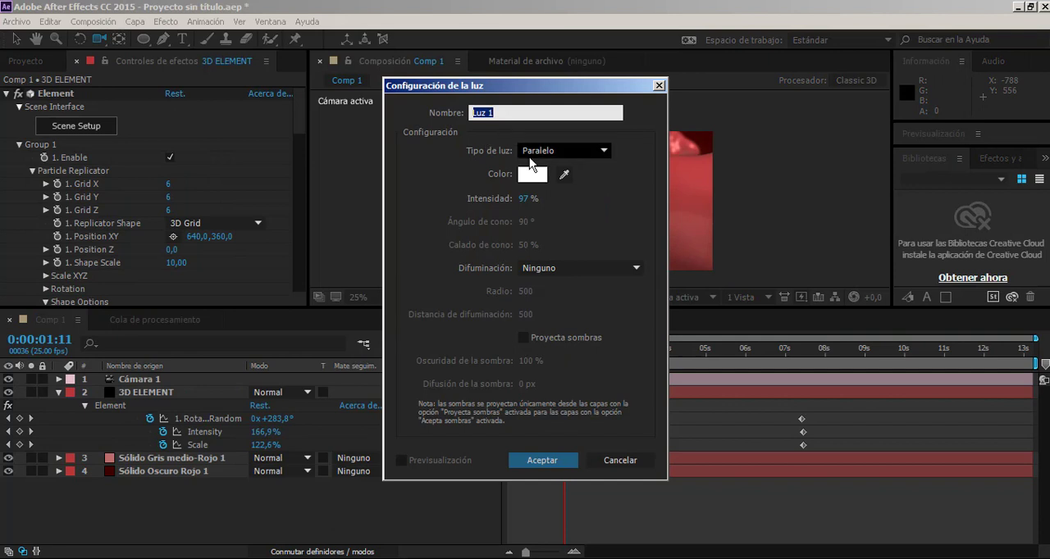
left_click(533, 174)
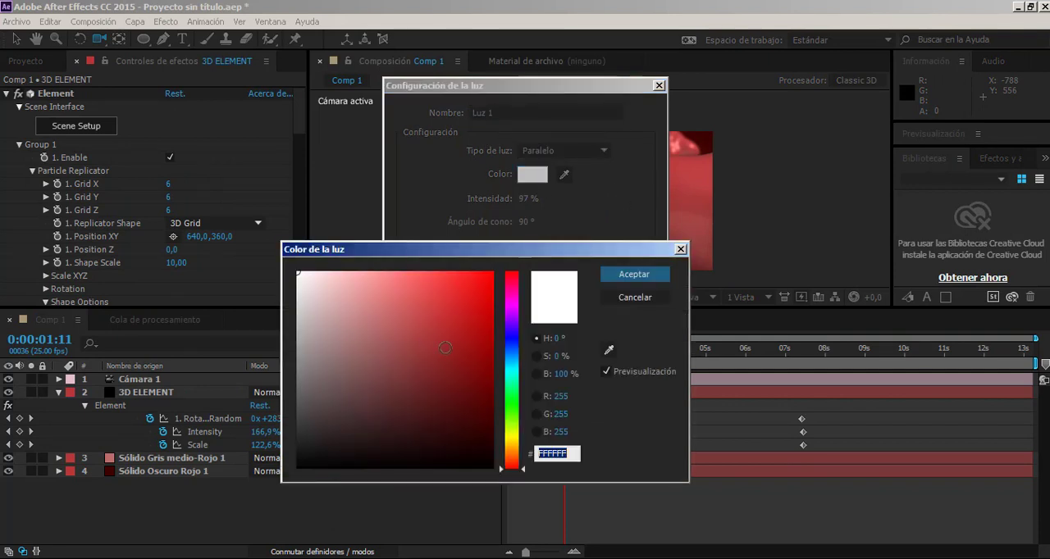
left_click(379, 285)
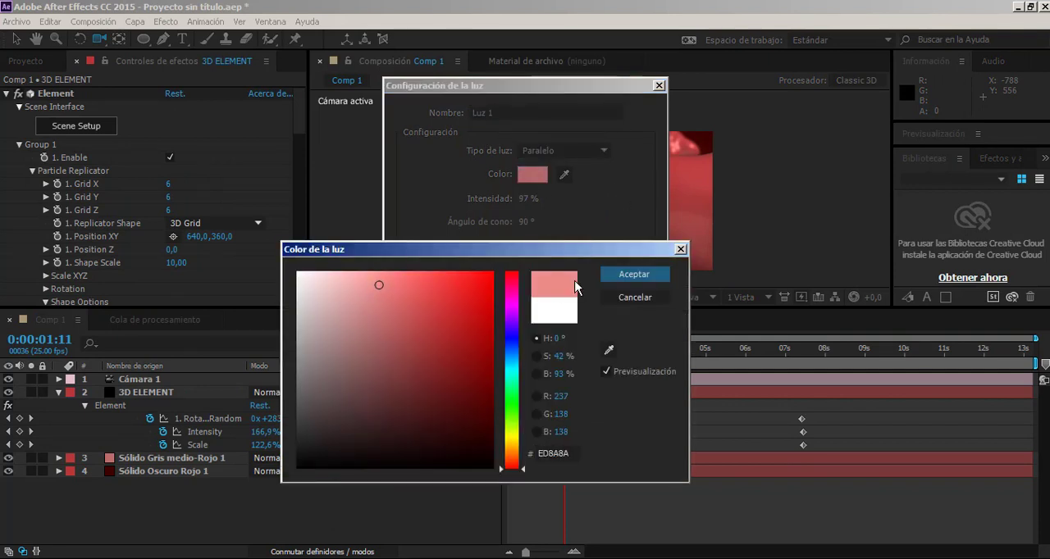
mouse_move(379, 285)
left_mouse_down()
mouse_move(297, 283)
mouse_move(353, 284)
left_mouse_up()
left_click(634, 274)
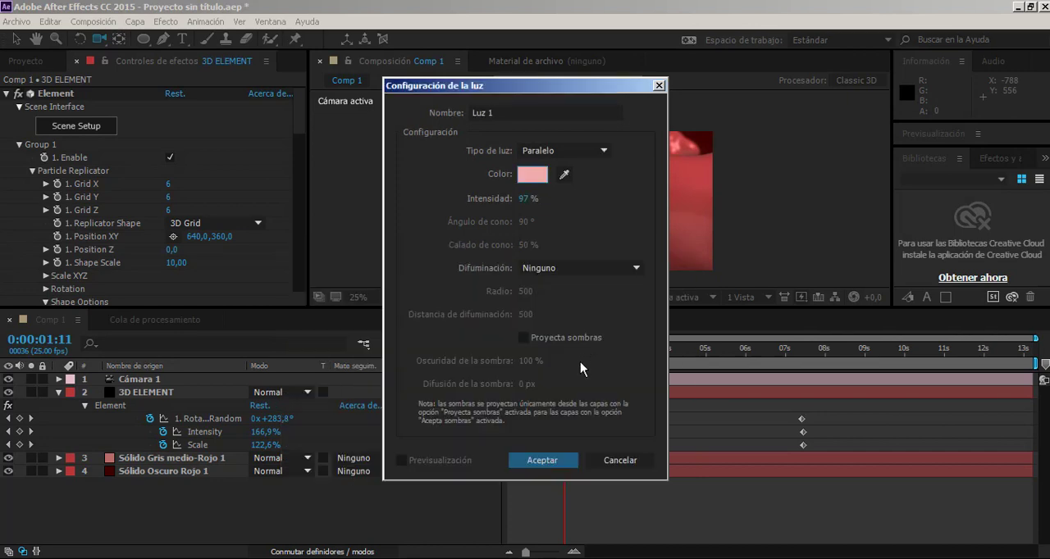
left_click(548, 464)
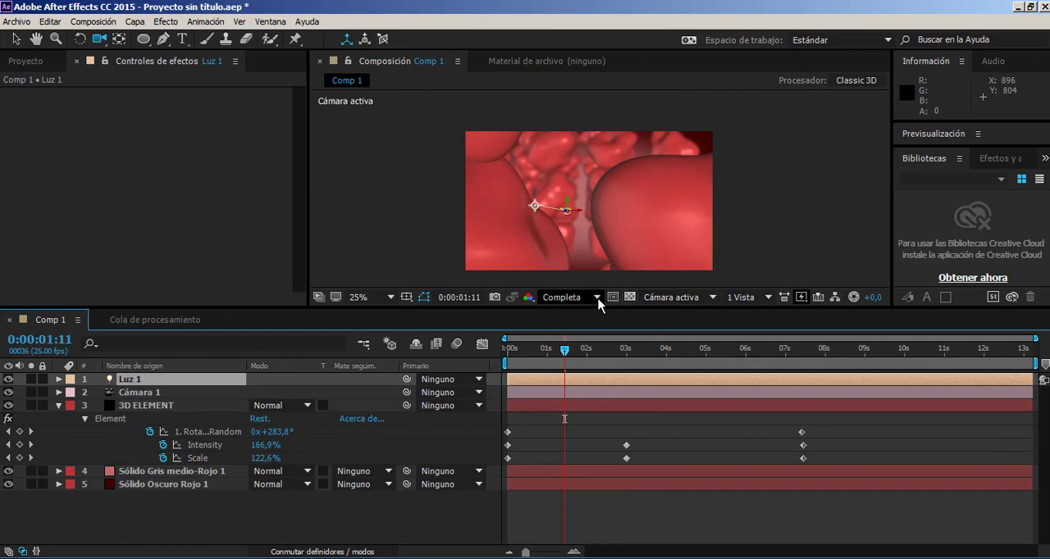
Show the composition in two views, top and active camera, and expand Luz 1's properties.
left_click(748, 297)
left_click(767, 326)
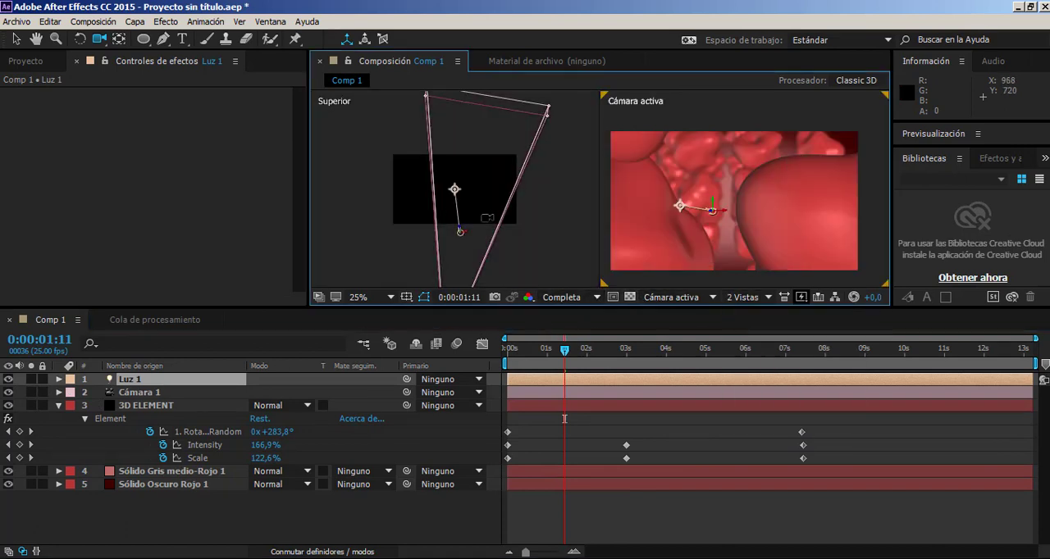
scroll(487, 218, "down", 1)
scroll(465, 224, "up", 1)
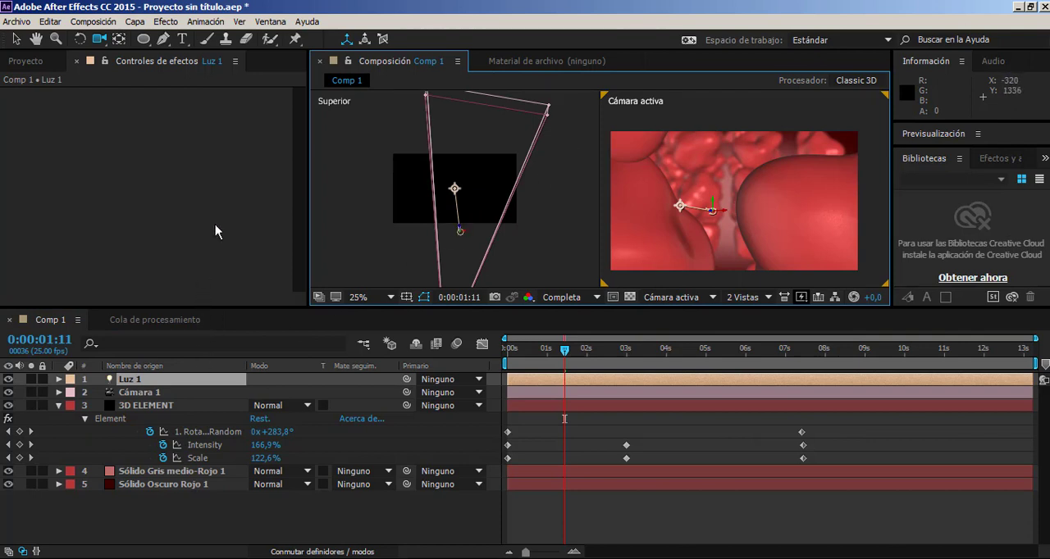
left_click(59, 379)
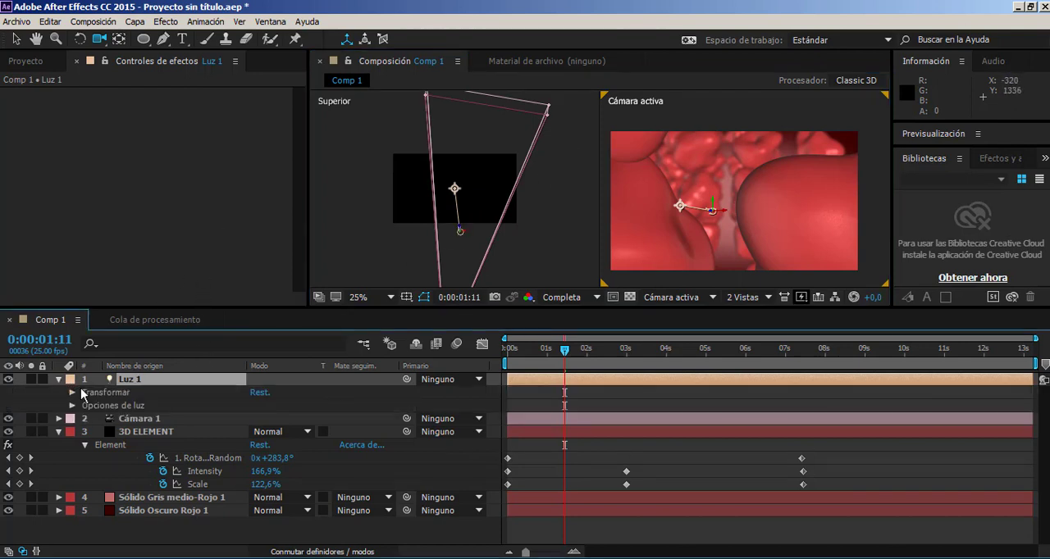
Move Luz 1 to position 657.3, 226.8, 1305.4 with point of interest 685, 288.2, -39.2, and check the lighting between 0:00:00:07 and 0:00:02:24.
left_click(72, 392)
left_click_drag(283, 406, 1, 410)
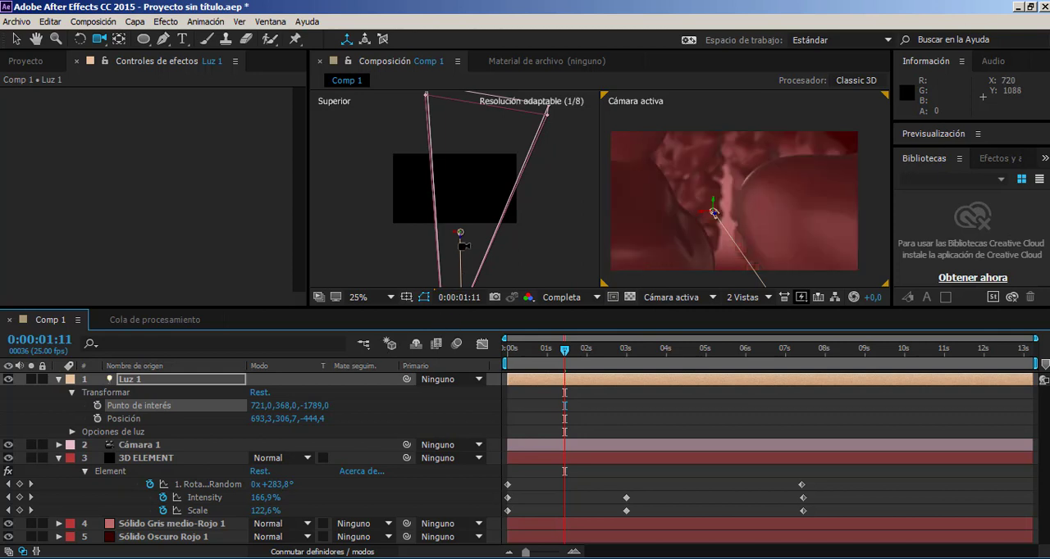
key("v")
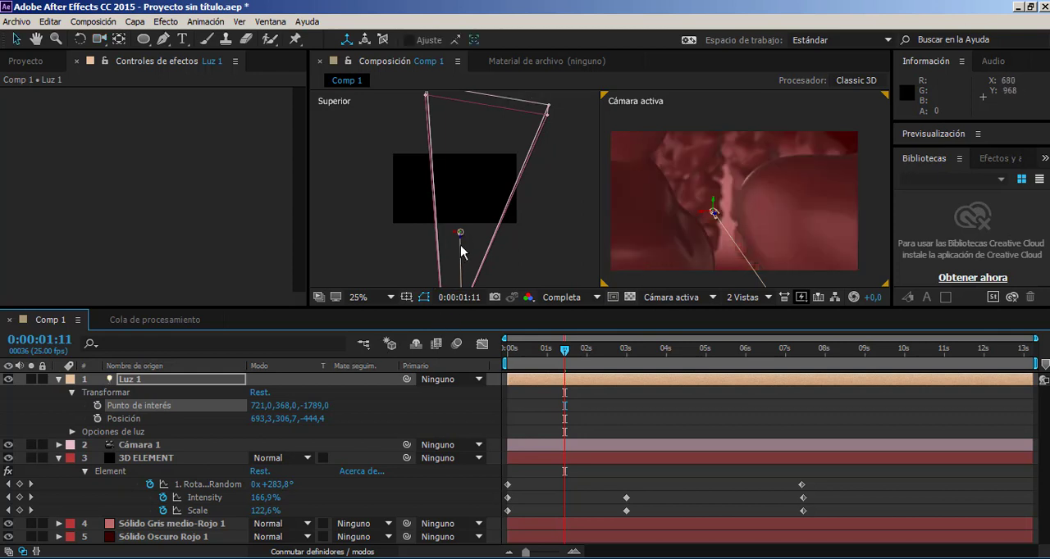
left_click_drag(462, 242, 461, 199)
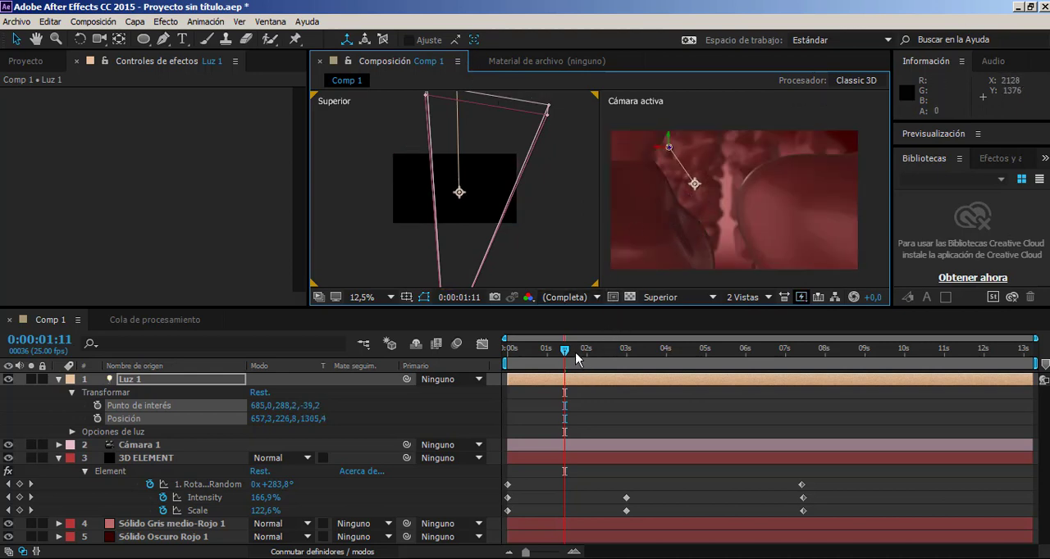
left_click_drag(577, 358, 625, 379)
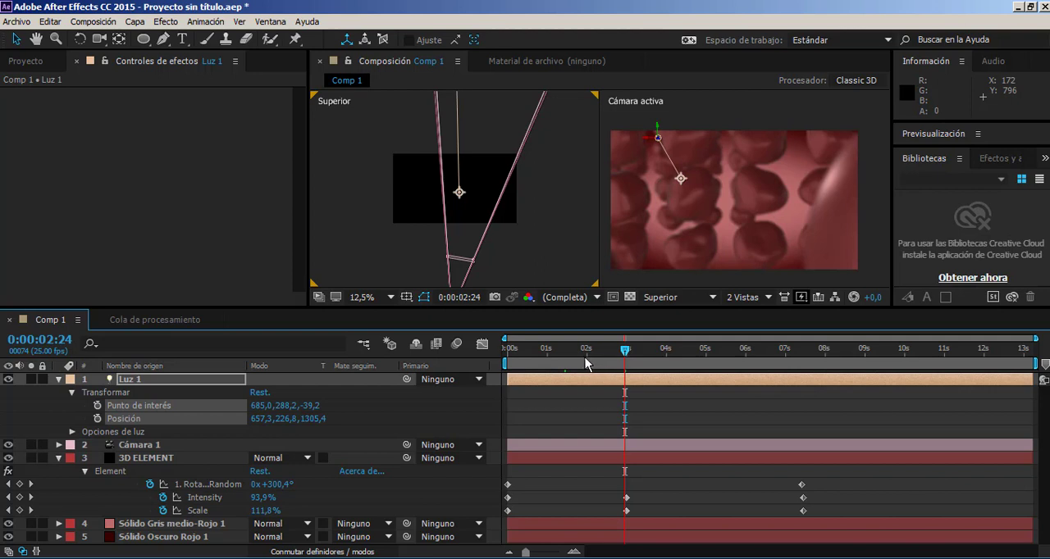
left_click_drag(587, 364, 518, 363)
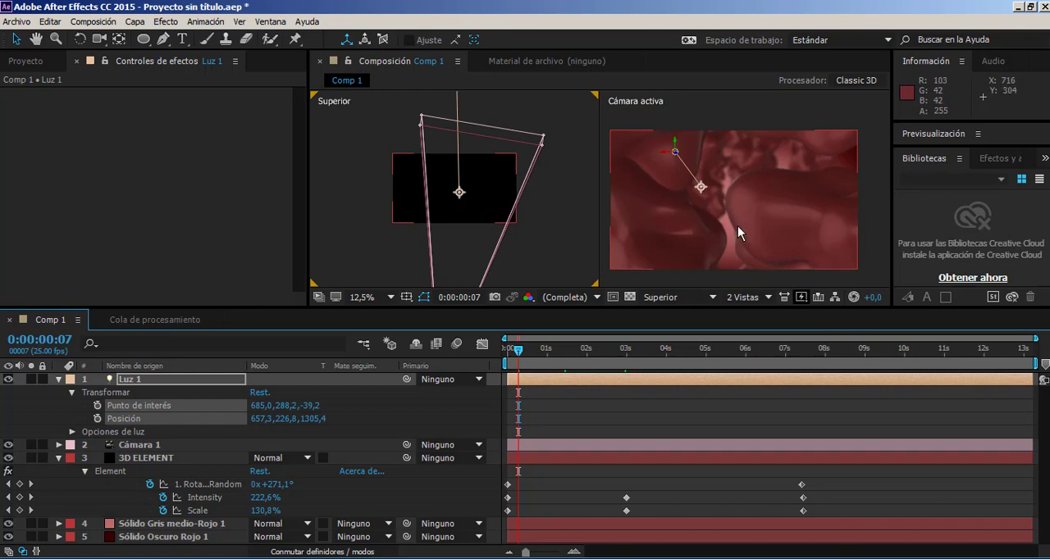
Enable ambient occlusion in the render settings of the 3D ELEMENT layer's Element effect.
left_click(143, 458)
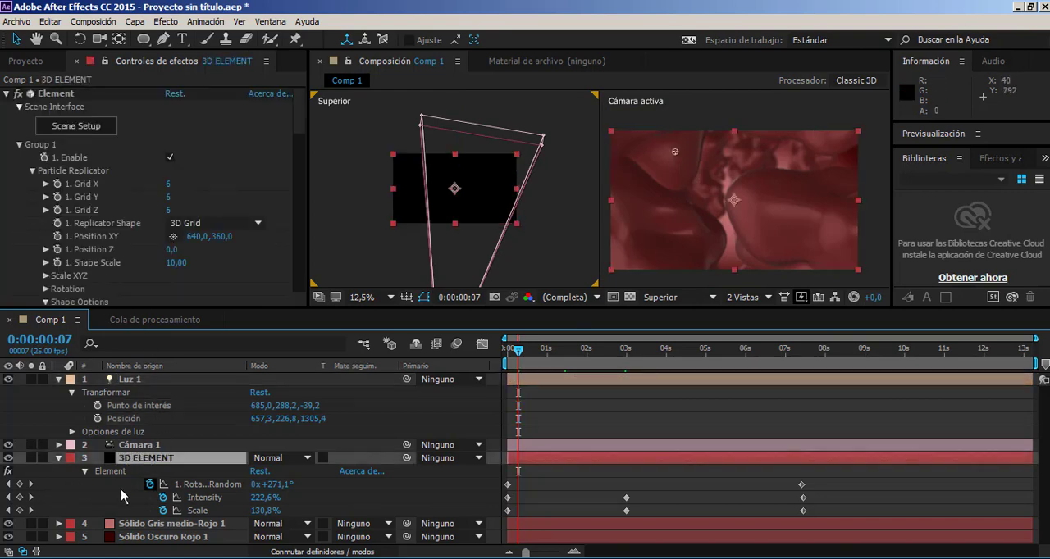
scroll(145, 233, "down", 10)
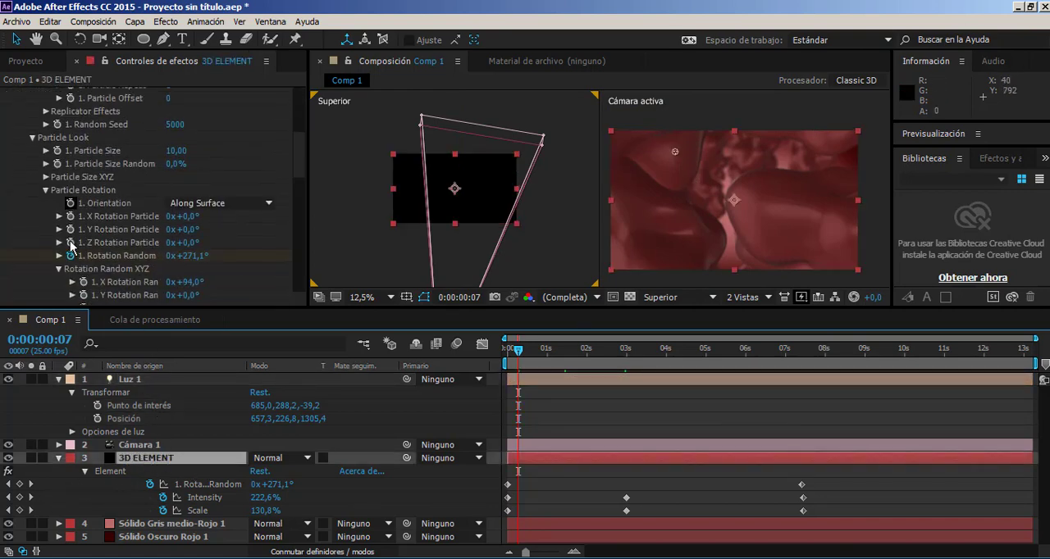
scroll(71, 250, "down", 8)
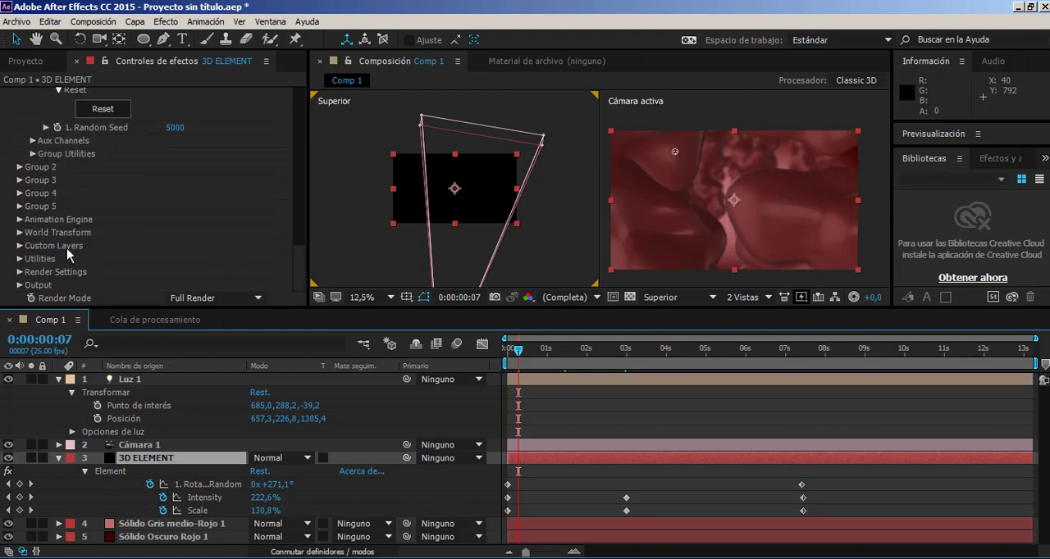
left_click(19, 273)
scroll(21, 279, "down", 4)
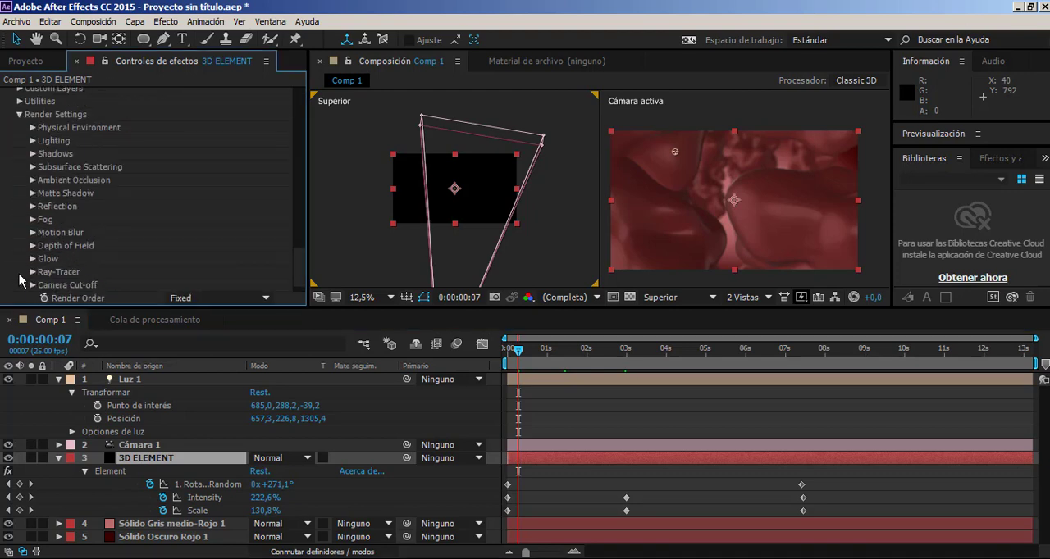
left_click(33, 181)
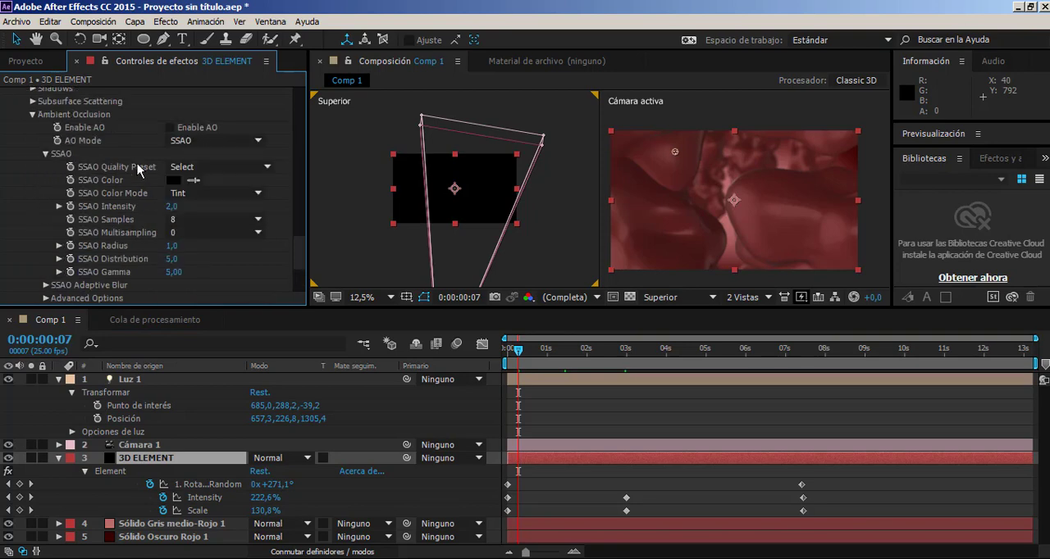
left_click(172, 128)
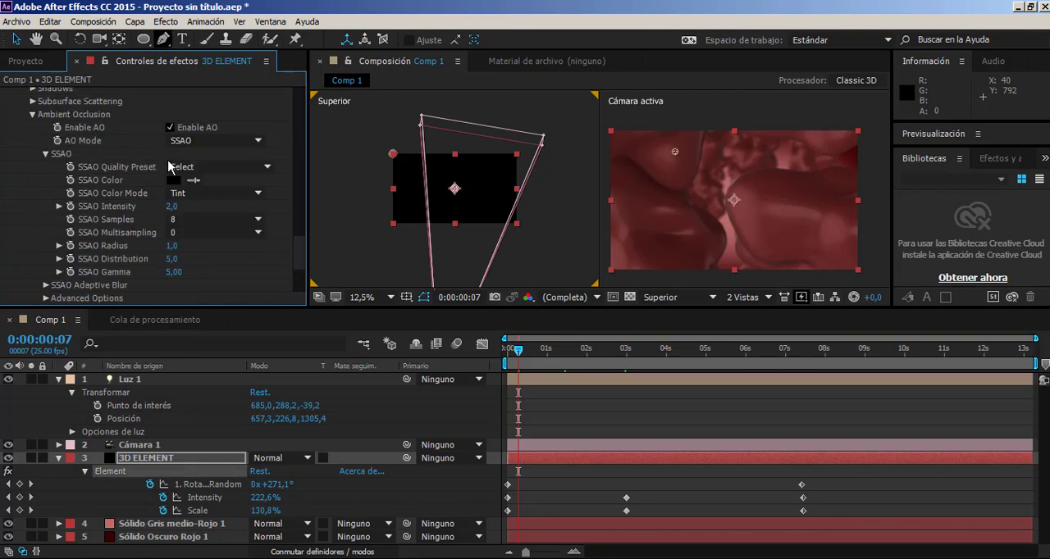
Show only the active camera view at 50% and compare the spheres with ambient occlusion off and on.
scroll(723, 162, "up", 2)
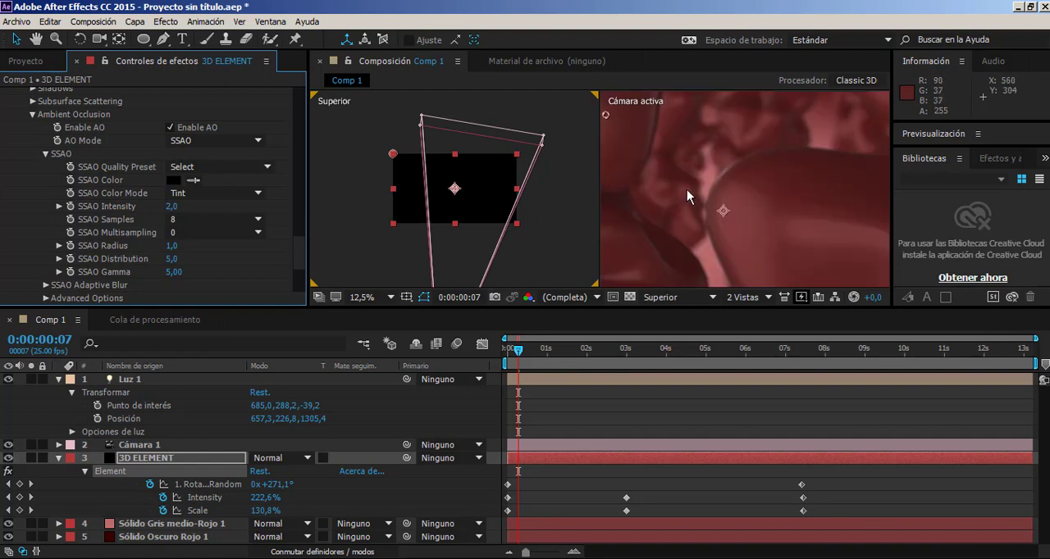
left_click_drag(689, 167, 780, 180)
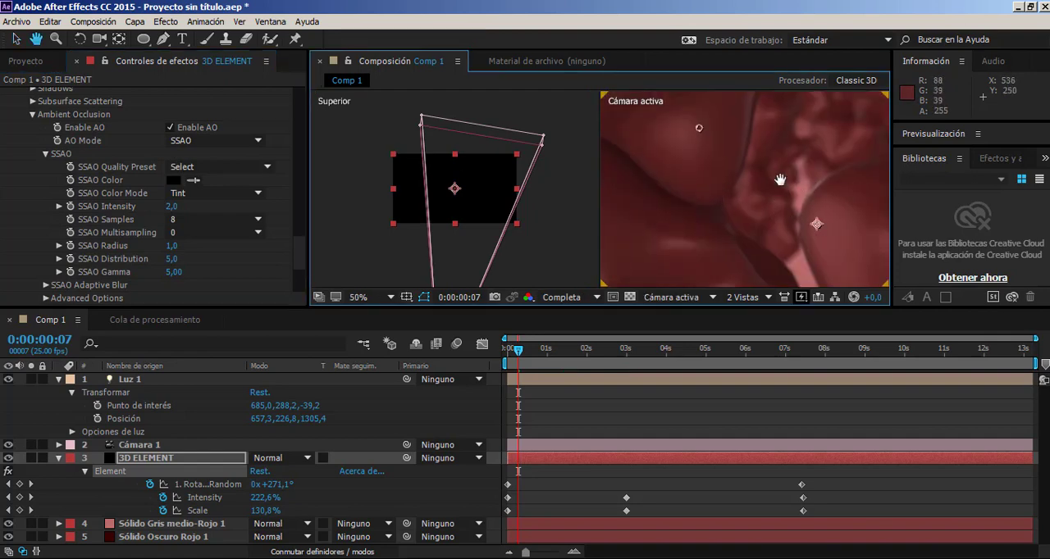
left_click(742, 297)
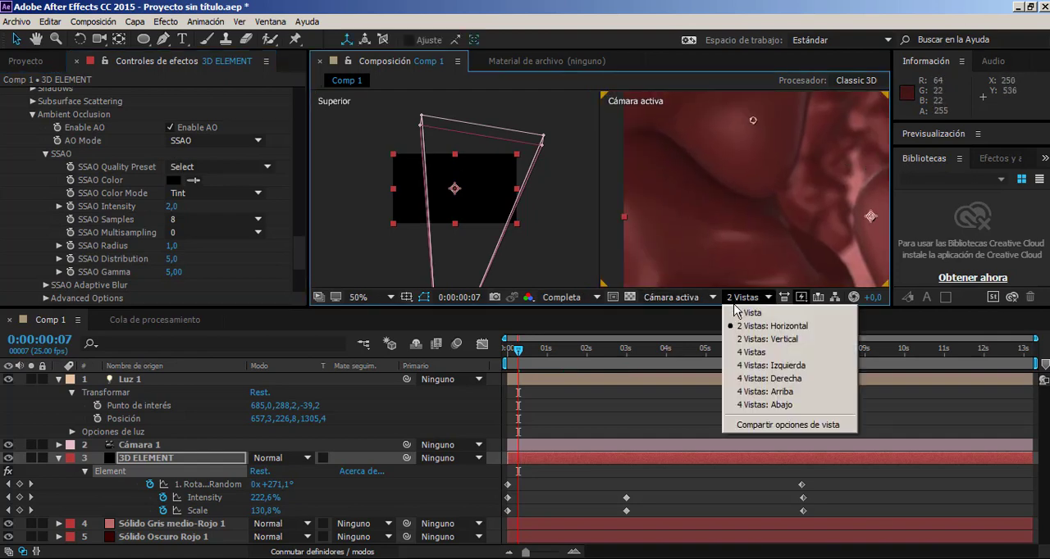
left_click(746, 308)
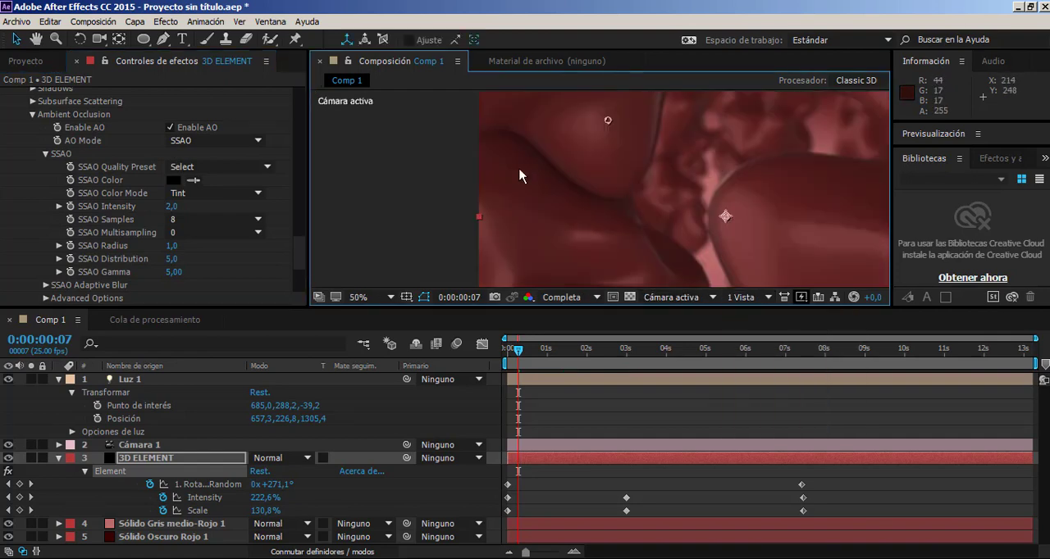
left_click(170, 128)
left_click(170, 128)
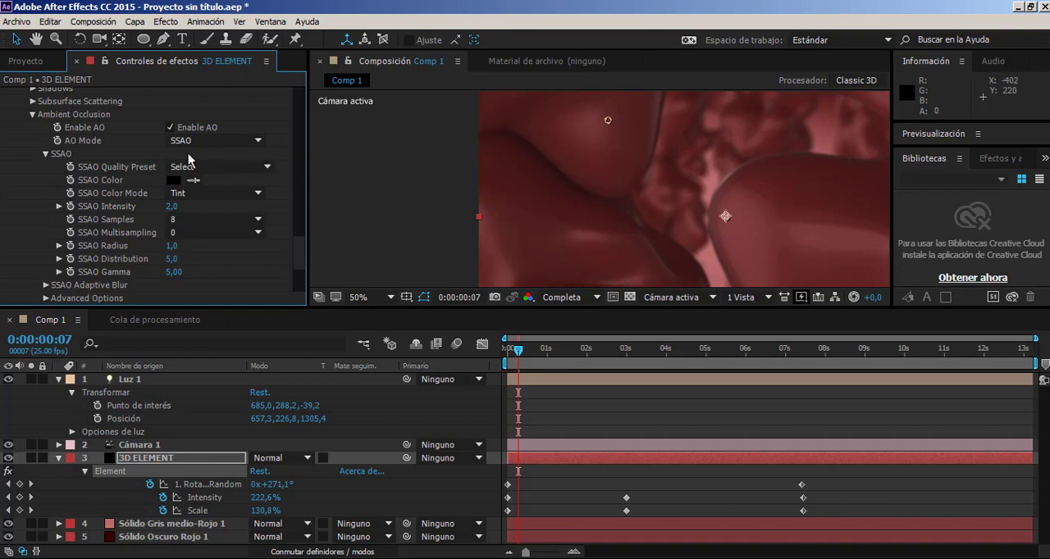
Set the SSAO intensity to 11 and the SSAO radius to 7.7.
left_click_drag(195, 208, 244, 208)
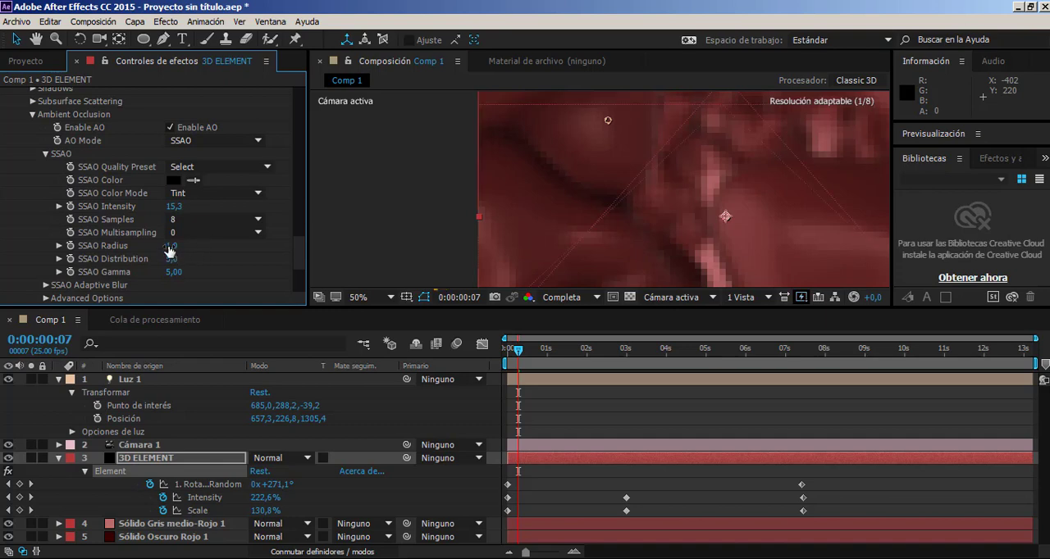
mouse_move(170, 251)
left_mouse_down()
mouse_move(215, 249)
mouse_move(154, 246)
left_mouse_up()
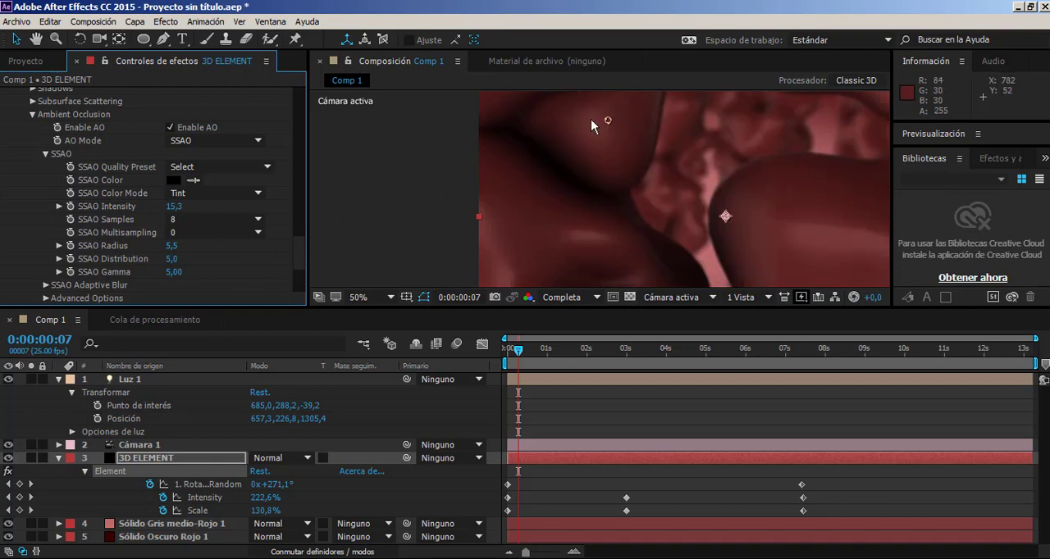
left_click_drag(174, 207, 155, 207)
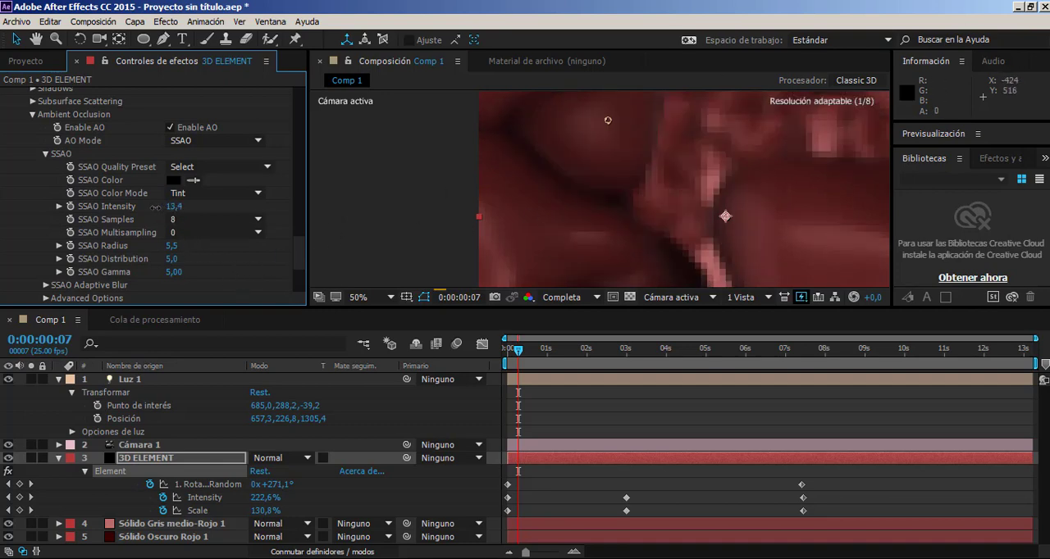
left_click(171, 207)
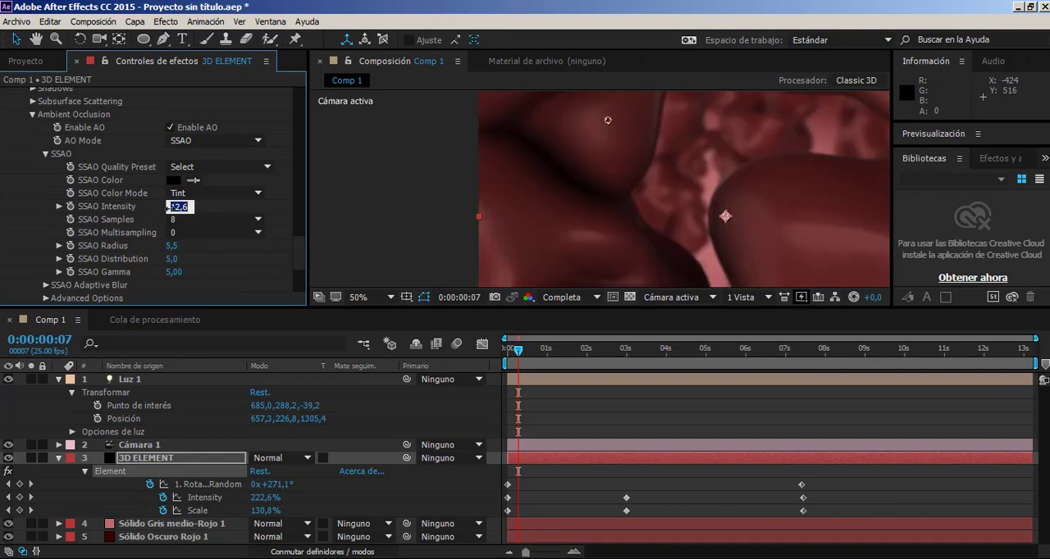
type("11")
key("Return")
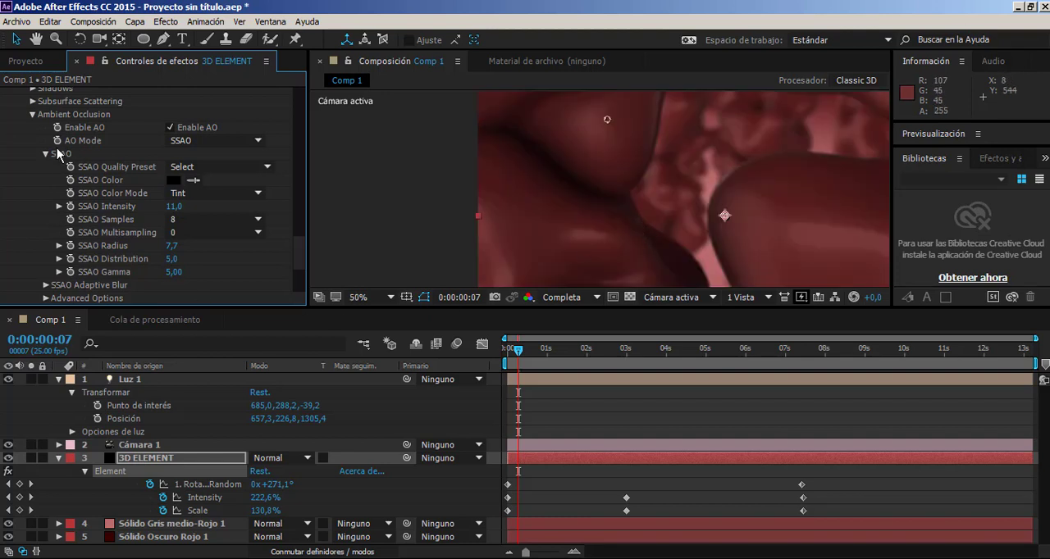
Toggle ambient occlusion repeatedly to compare the contact shadows between the spheres, leaving it enabled.
scroll(49, 115, "up", 2)
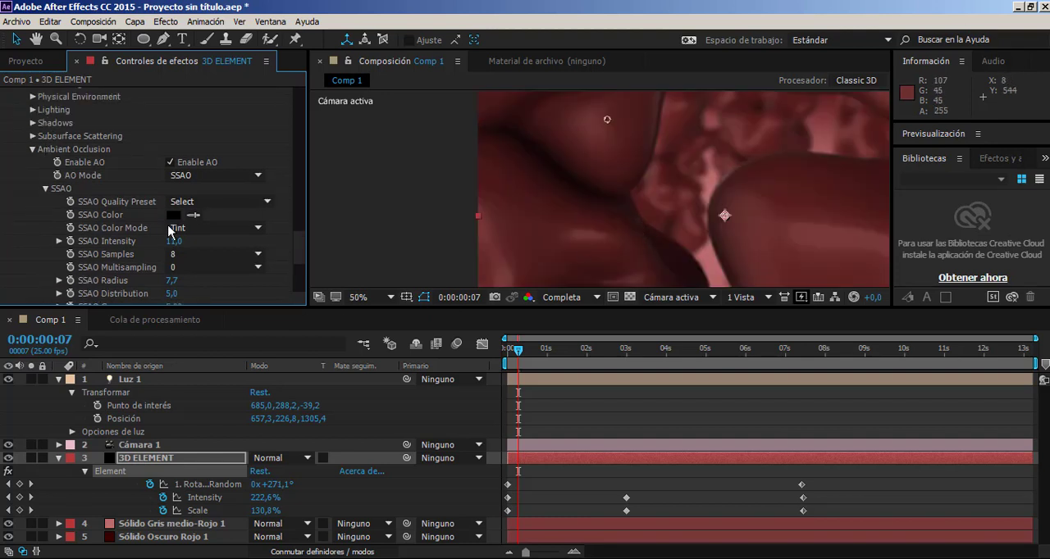
left_click(170, 162)
left_click(170, 161)
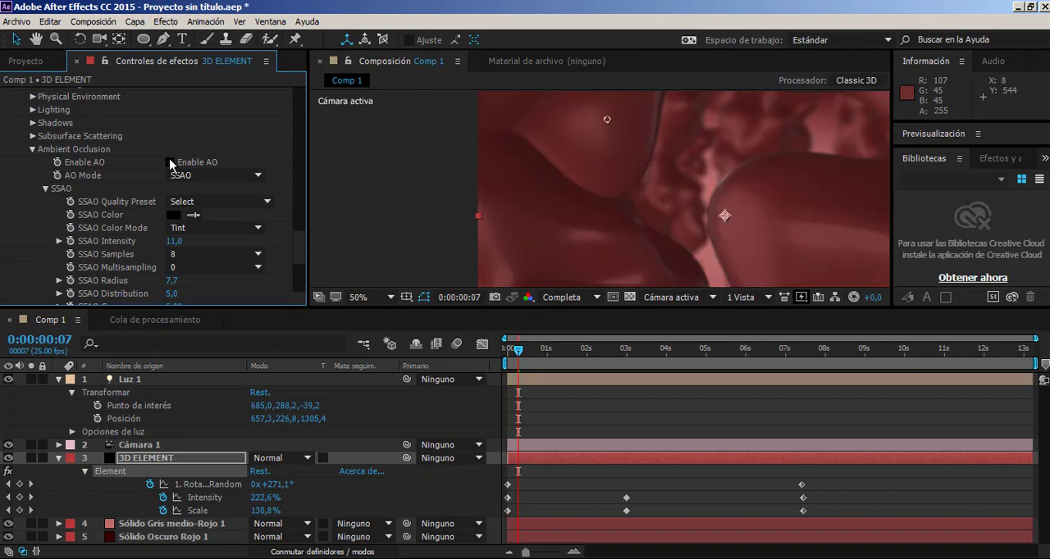
left_click(170, 161)
left_click(169, 162)
left_click(170, 161)
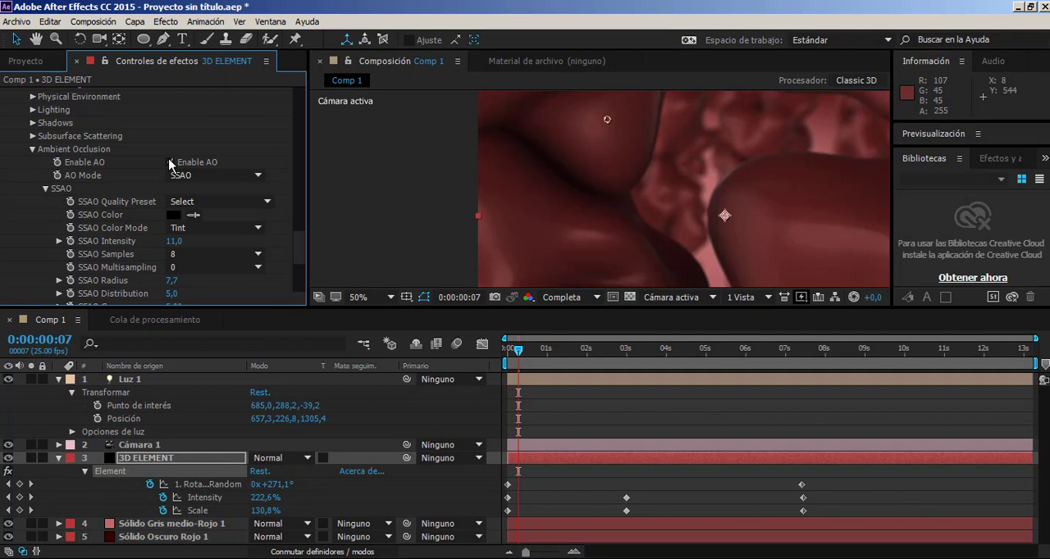
Apply the High SSAO quality preset for 32 samples and multisampling 8, and return the preset option to Select.
left_click(197, 201)
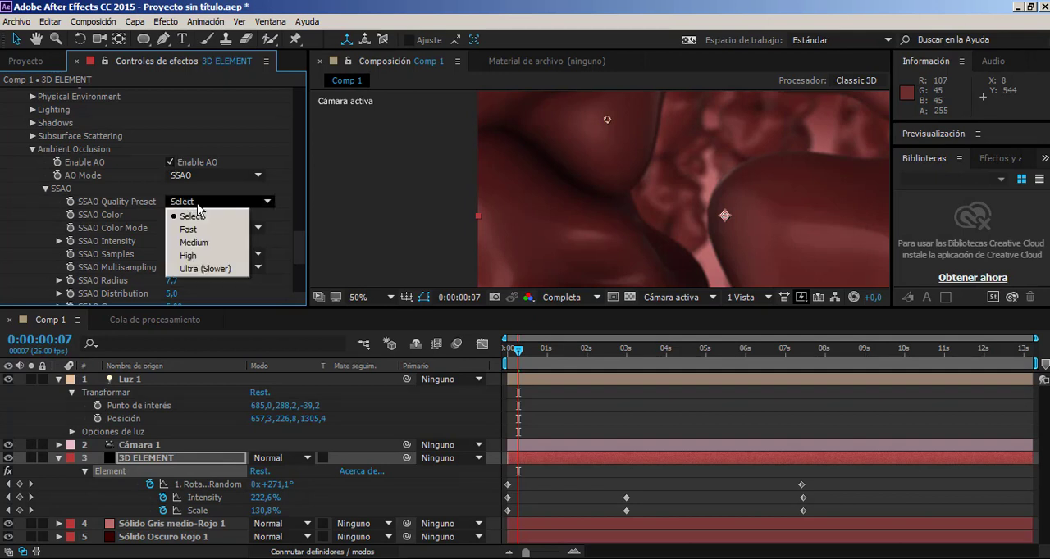
left_click(324, 194)
scroll(504, 182, "up", 1)
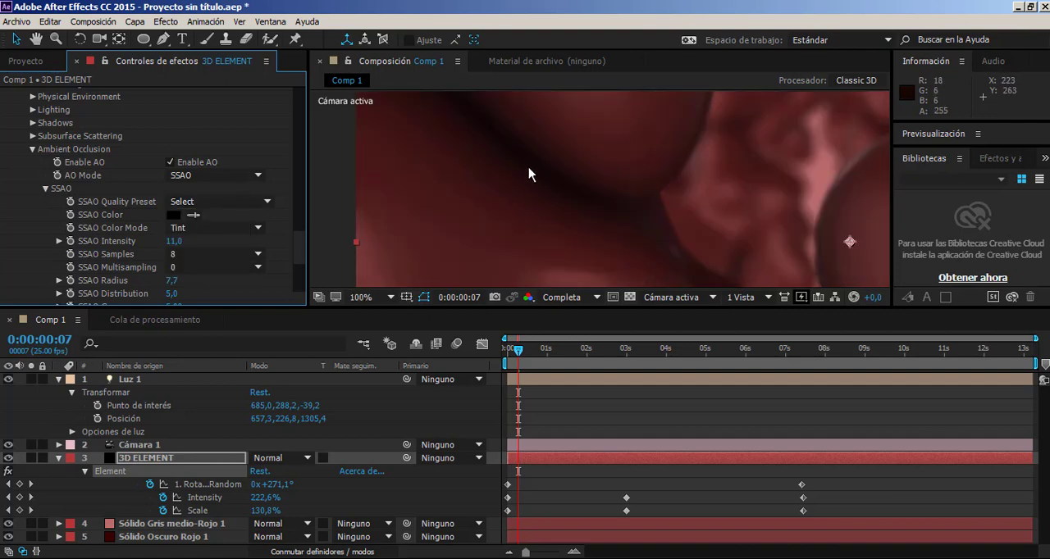
left_click(246, 202)
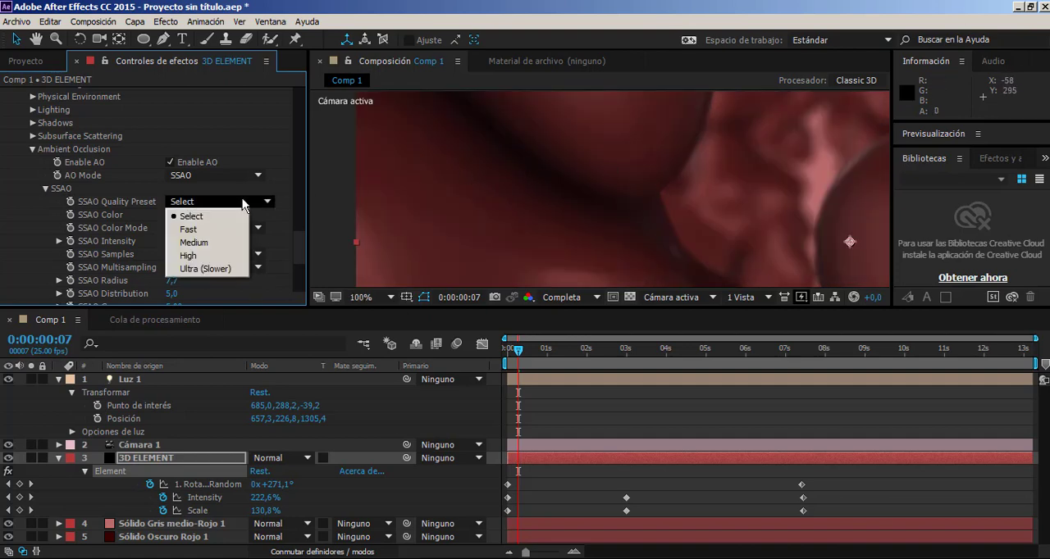
left_click(223, 257)
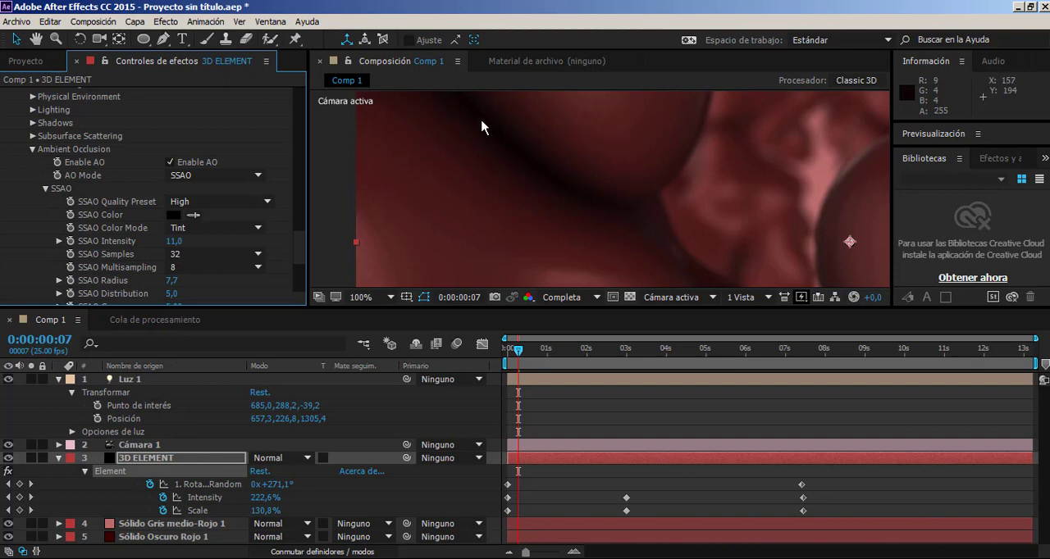
left_click(267, 201)
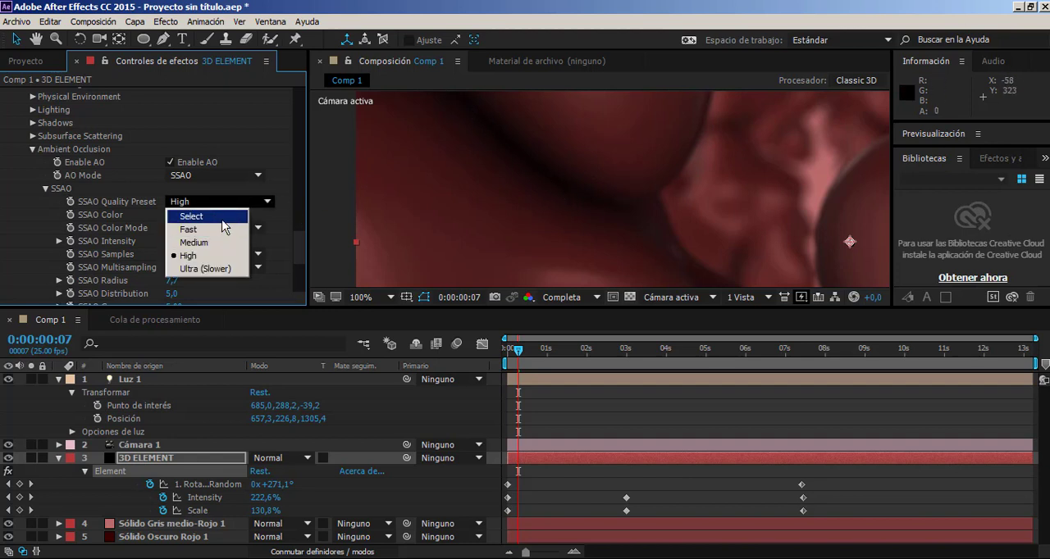
left_click(224, 217)
Set the Physical Environment tint in the Element render settings to light pink F19E9E.
scroll(268, 193, "down", 2)
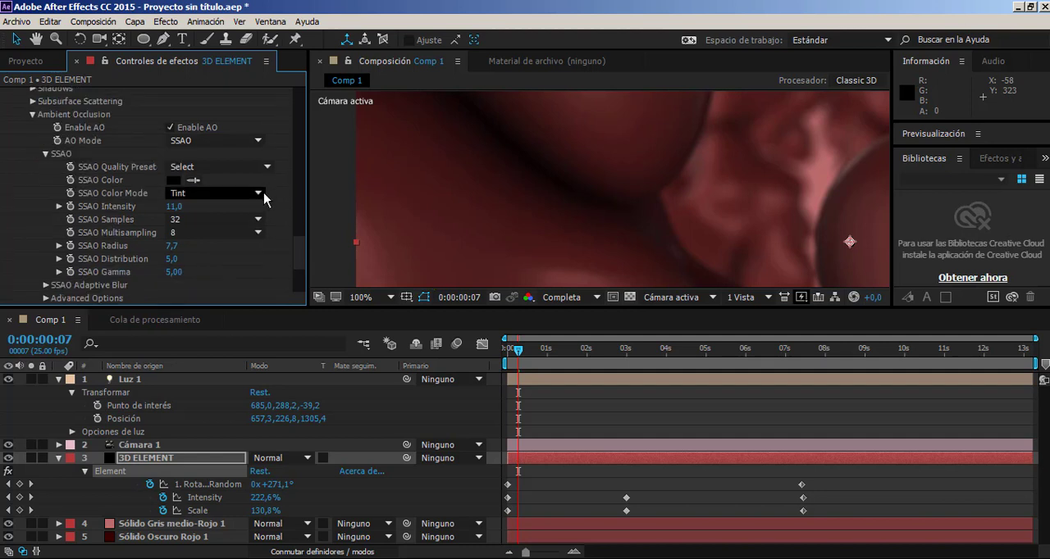
scroll(266, 193, "down", 2)
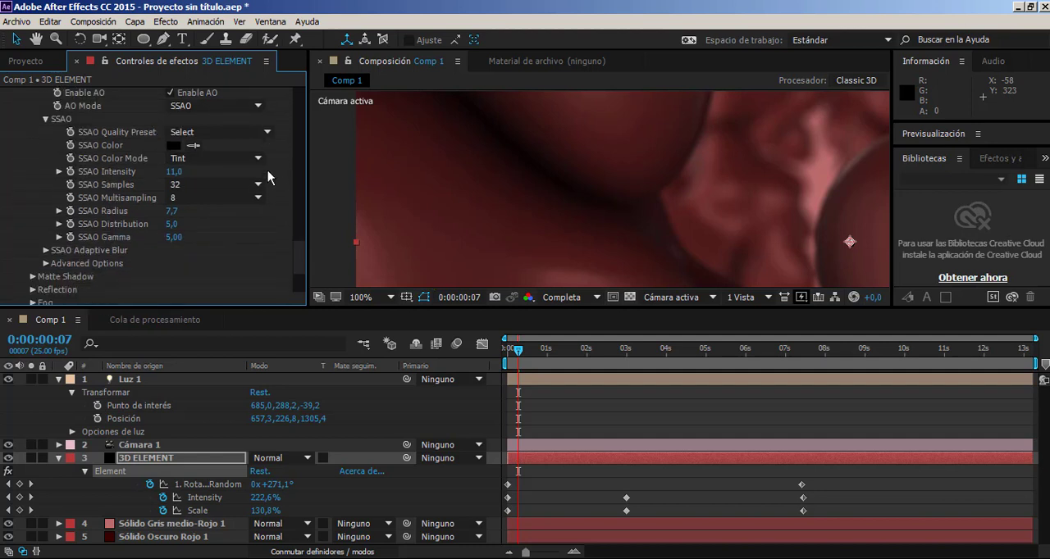
scroll(197, 218, "up", 2)
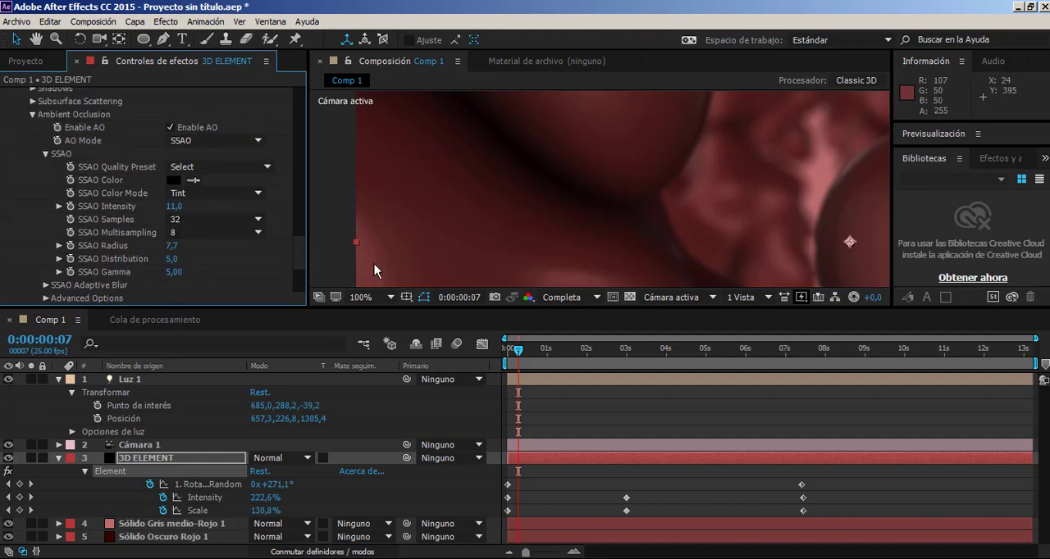
scroll(205, 209, "up", 2)
scroll(170, 201, "up", 2)
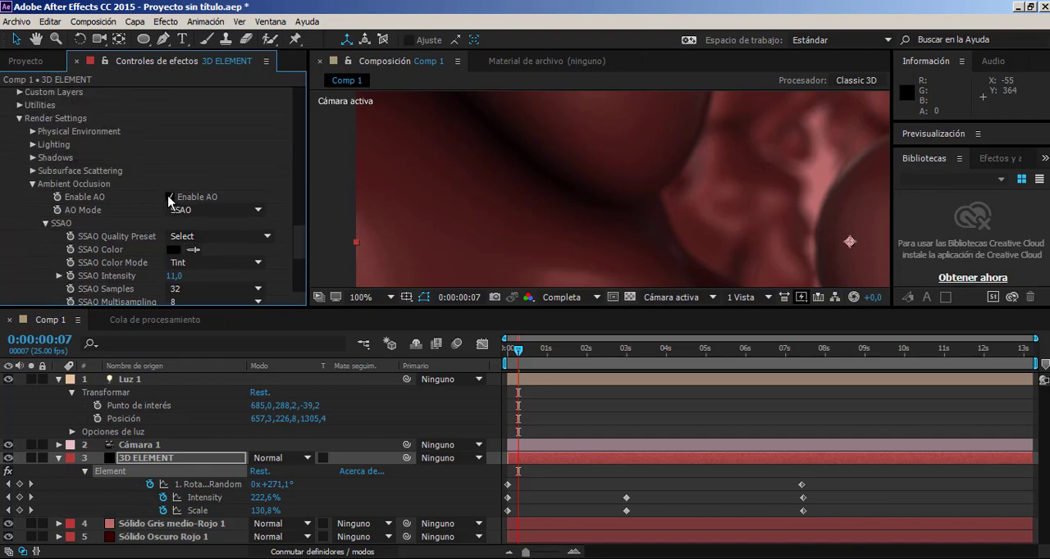
left_click(33, 132)
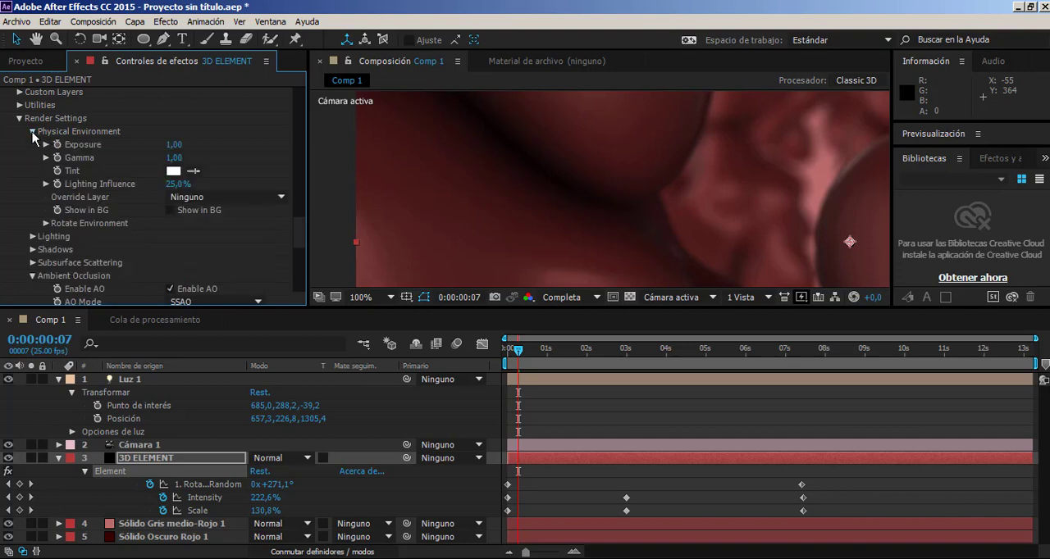
left_click(171, 171)
left_click(384, 286)
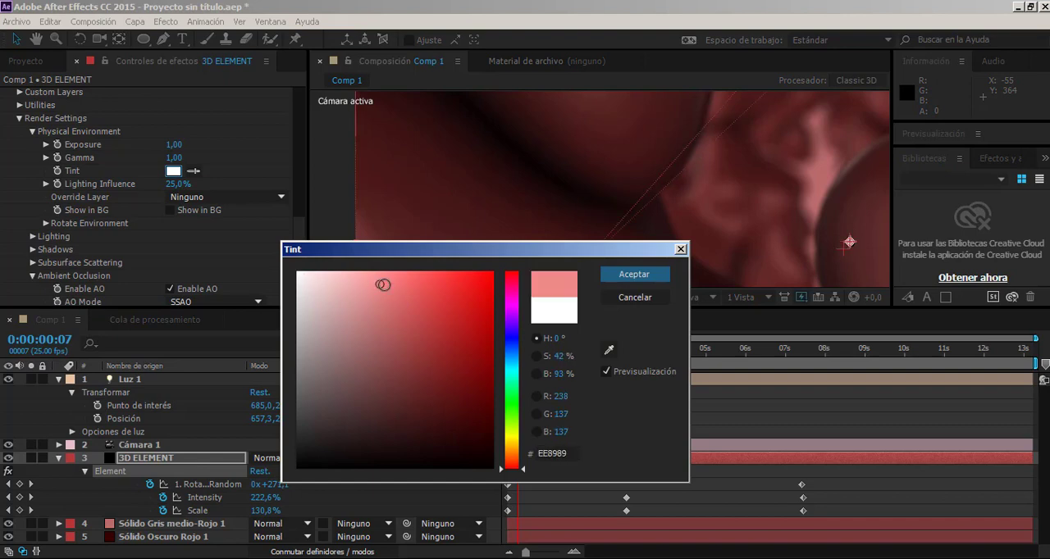
left_click_drag(386, 286, 364, 281)
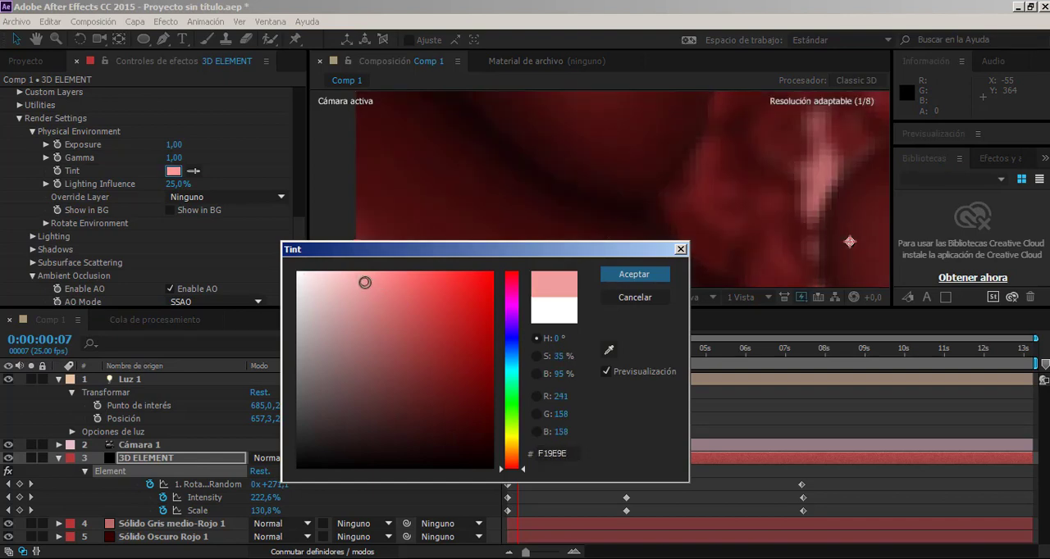
left_click(634, 274)
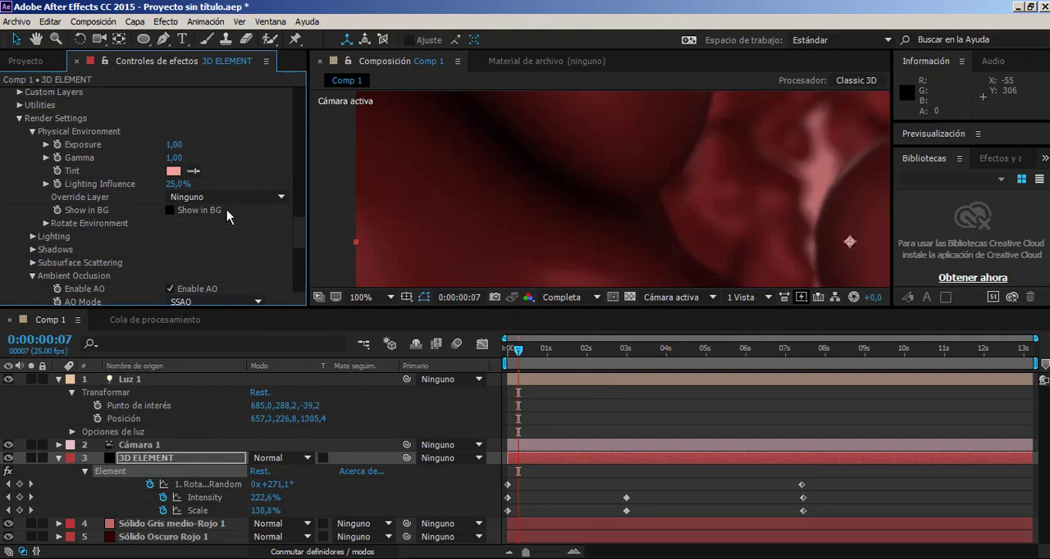
Try the Sun Set preset as additional lighting in the Element render settings.
left_click(32, 236)
left_click(181, 277)
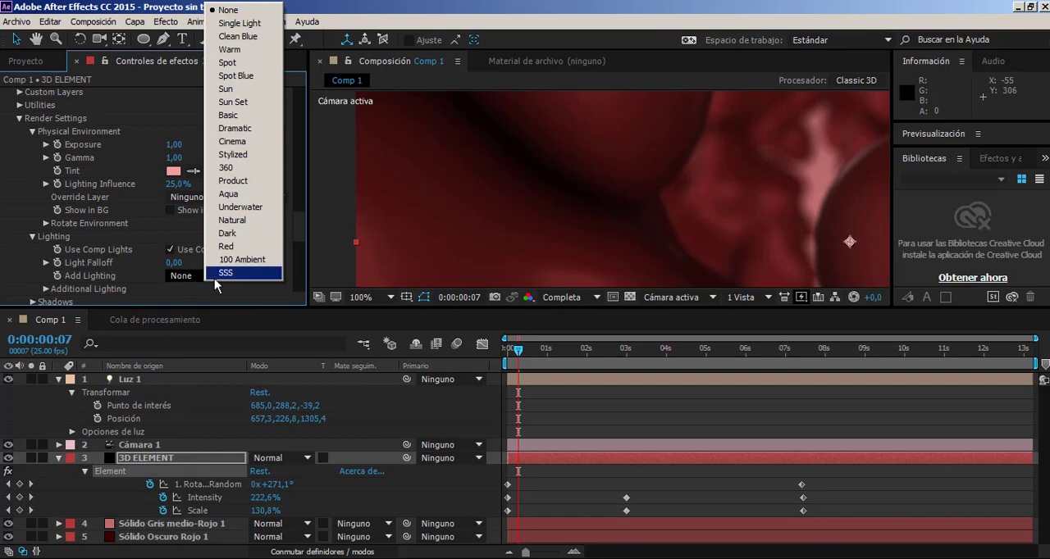
left_click(236, 102)
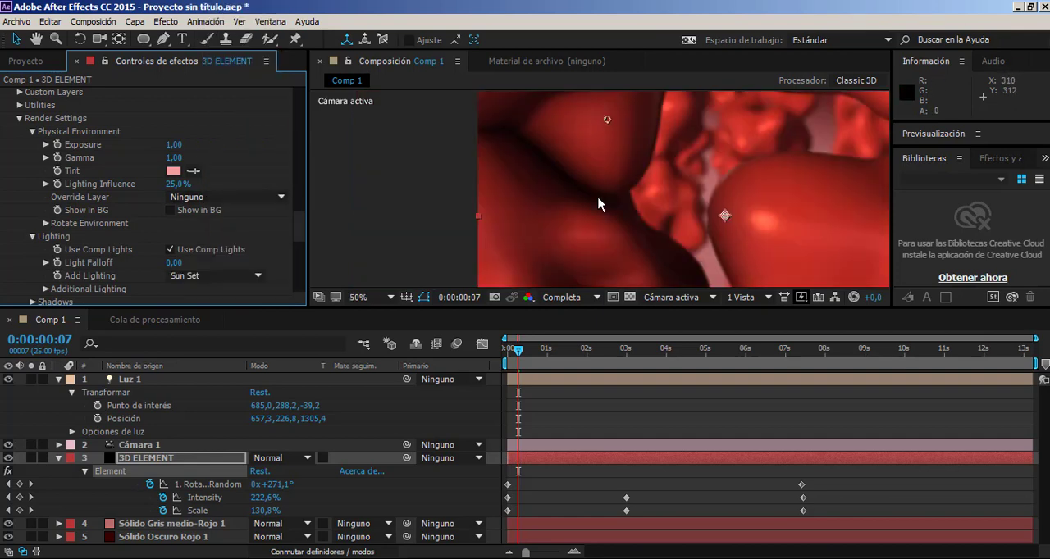
scroll(597, 204, "down", 1)
Set the Element additional lighting preset to Underwater.
left_click(200, 197)
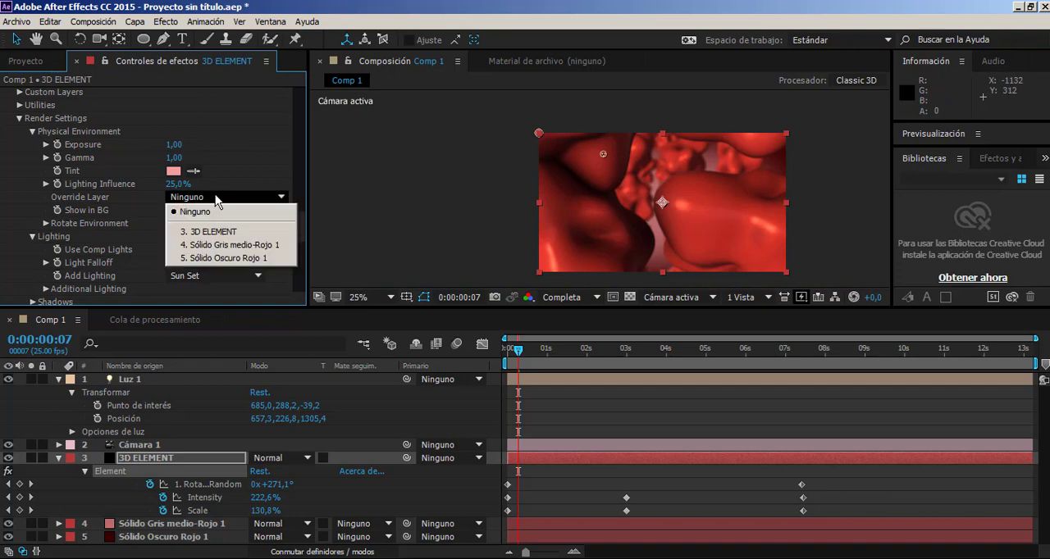
left_click(226, 194)
left_click(234, 278)
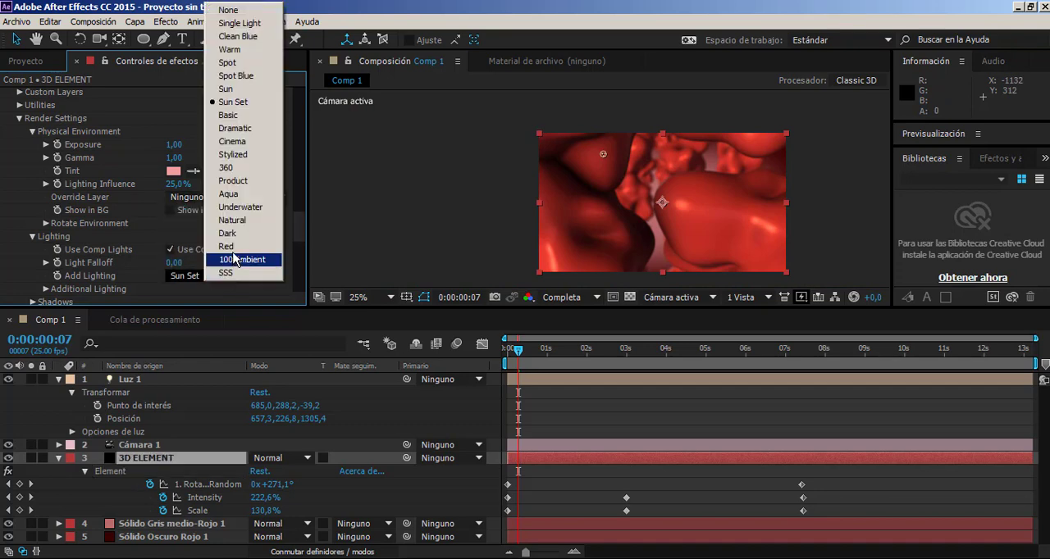
left_click(236, 207)
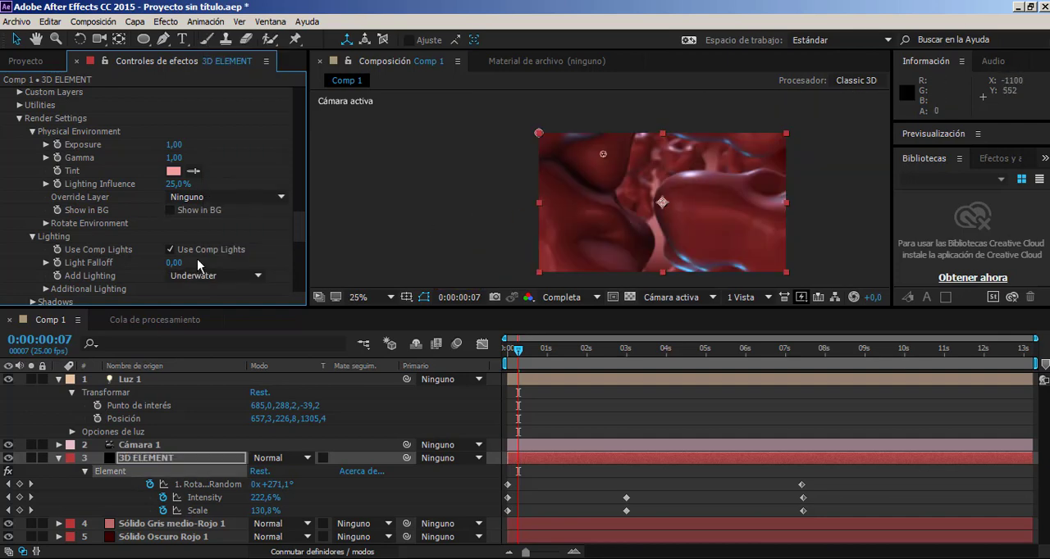
Set the additional lighting's Y rotation to 1x+18°.
left_click(45, 288)
scroll(135, 283, "down", 3)
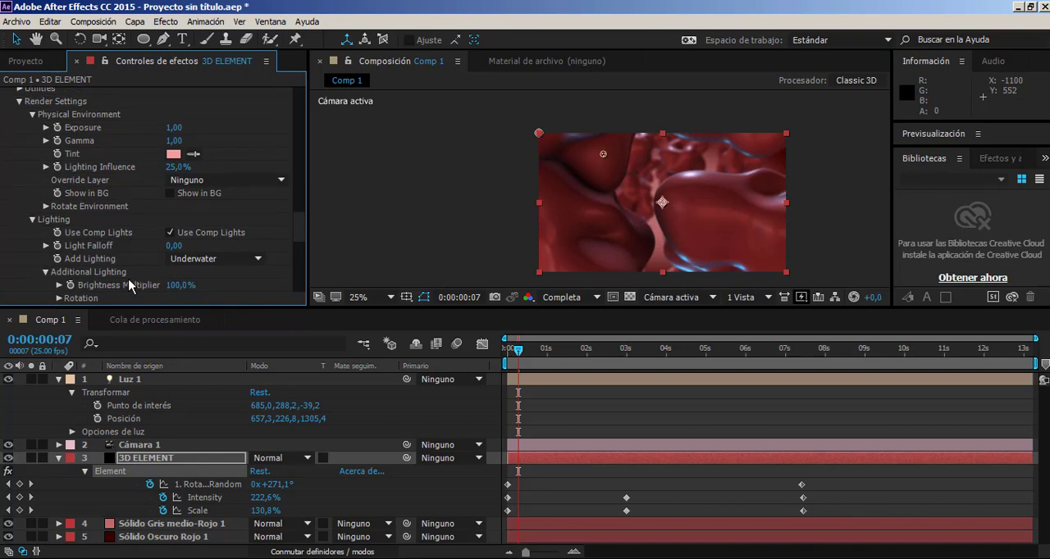
left_click(57, 265)
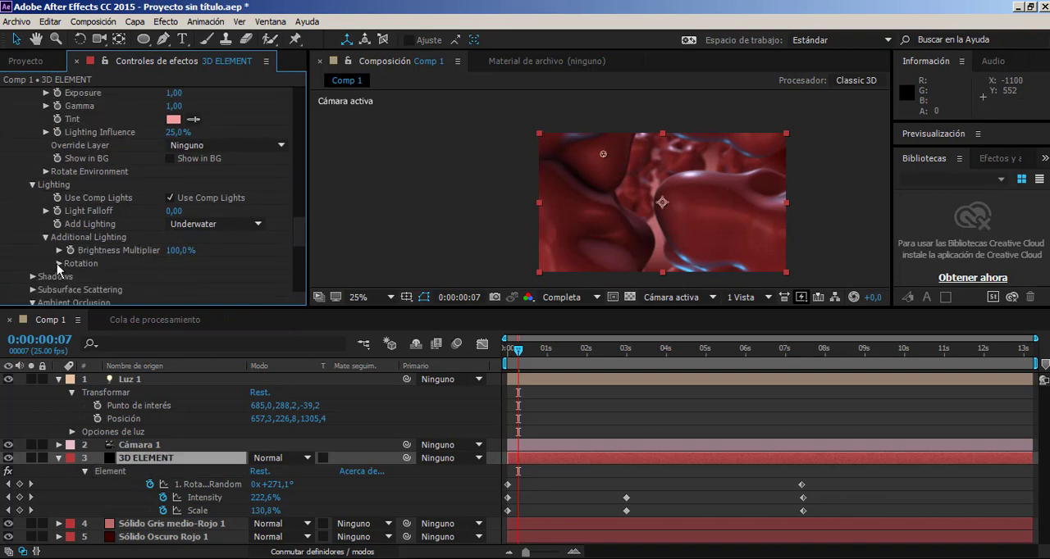
left_click(59, 263)
left_click_drag(181, 290, 286, 267)
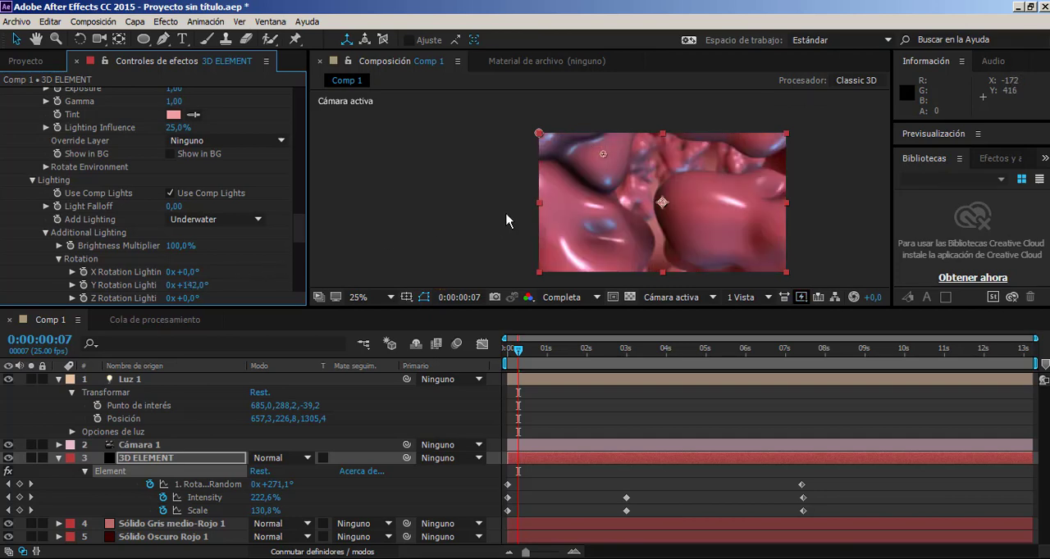
key("period")
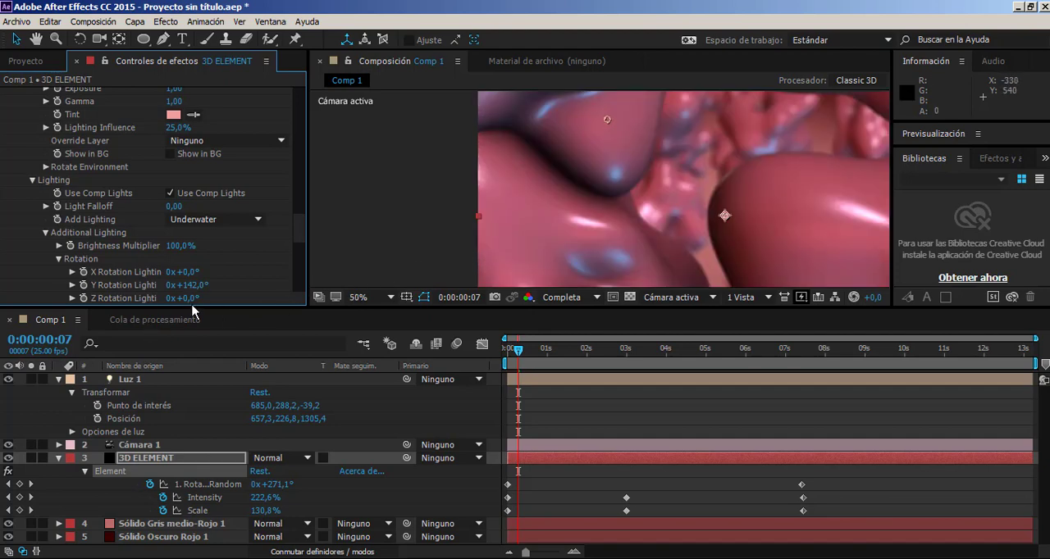
left_click_drag(188, 285, 410, 282)
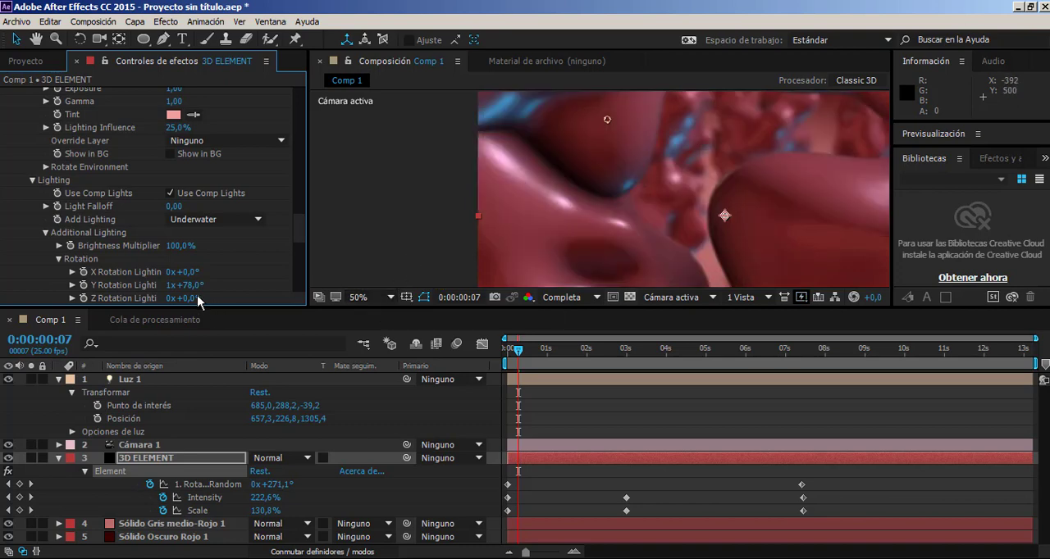
left_click_drag(189, 285, 141, 284)
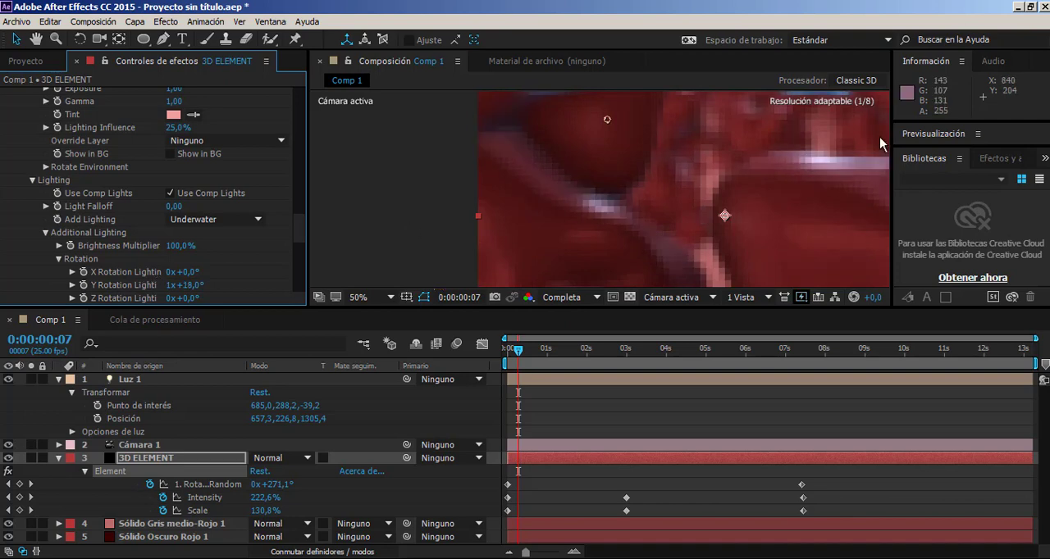
key("comma")
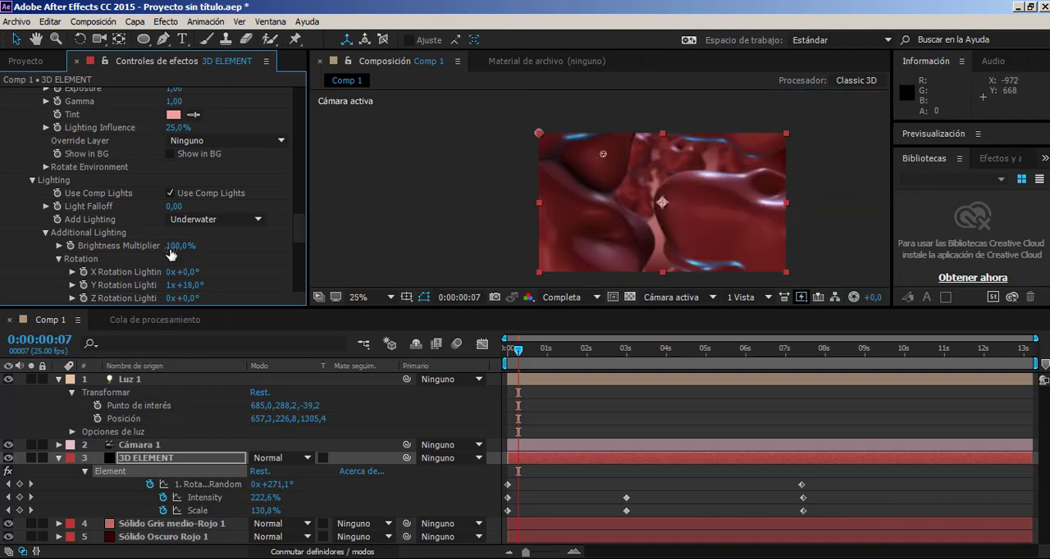
Set the additional lighting's brightness multiplier to 26%.
left_click_drag(169, 250, 116, 260)
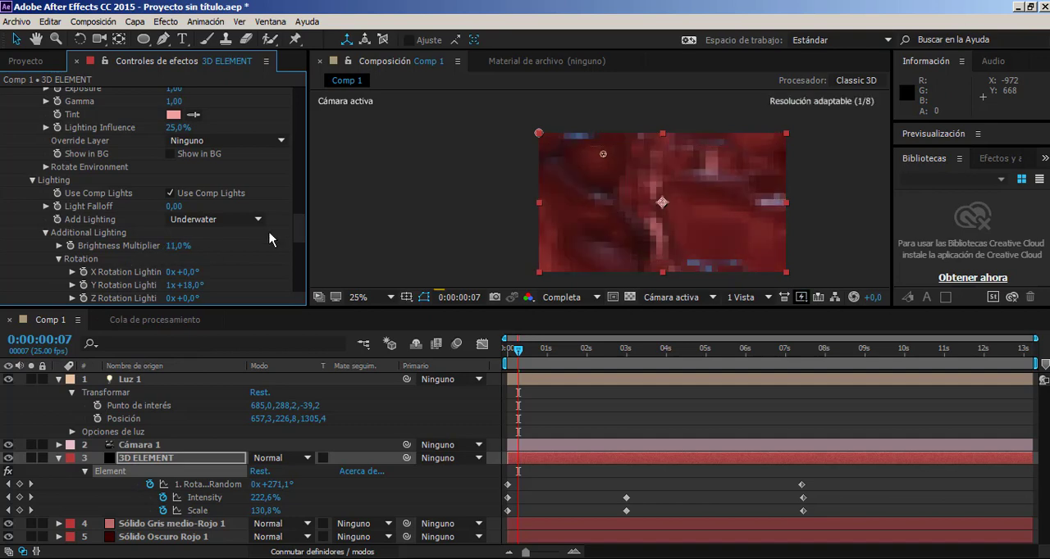
left_click(185, 250)
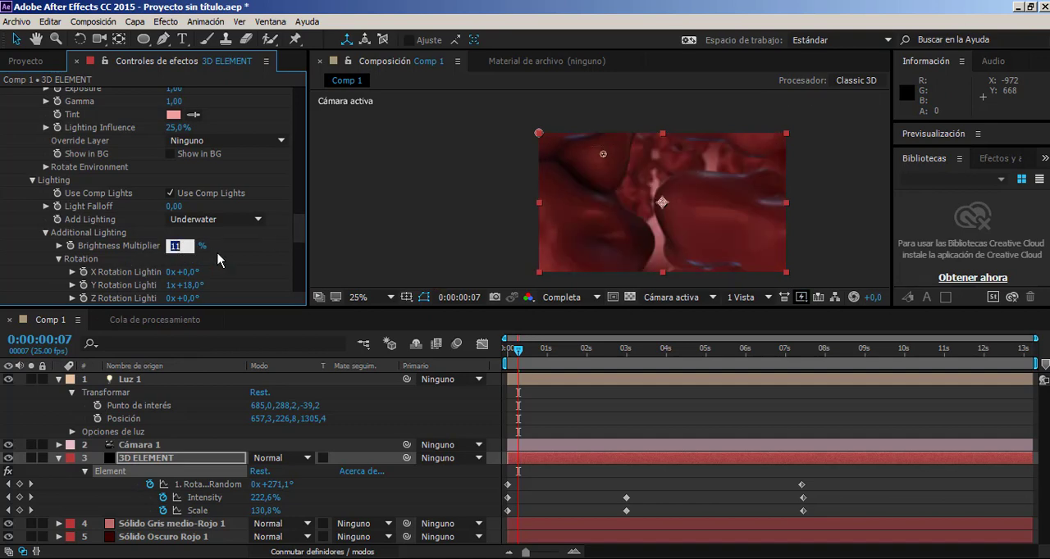
left_click(219, 257)
left_click_drag(175, 248, 194, 253)
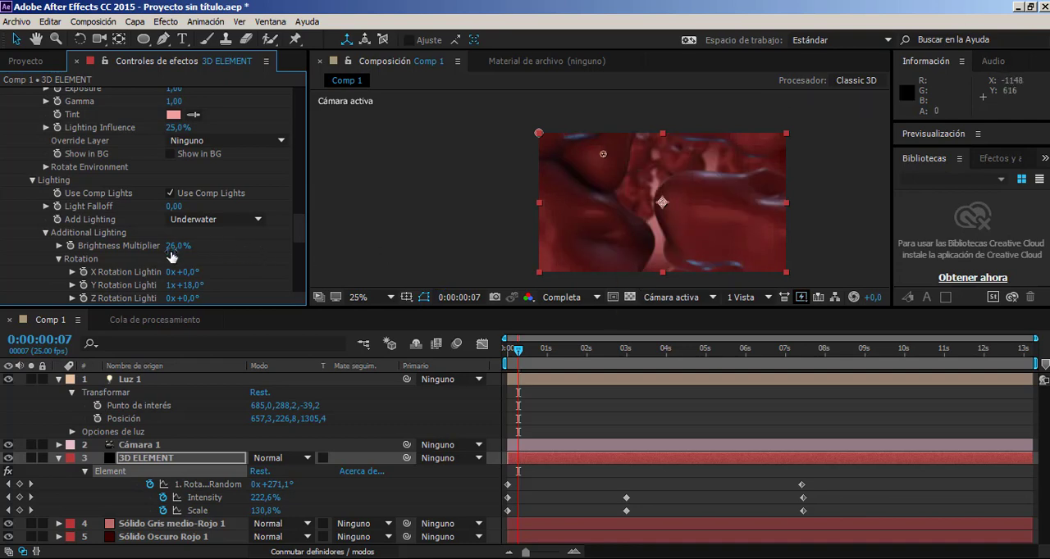
Inspect the new lighting up close, scrub the animation to about 7 seconds, and return to frame 0.
scroll(622, 230, "up", 2)
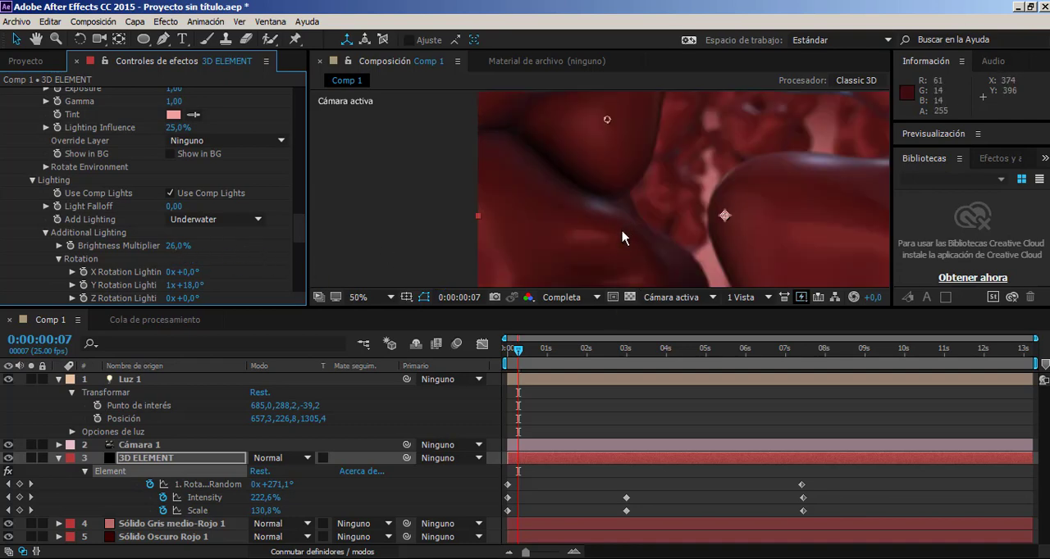
scroll(622, 230, "down", 2)
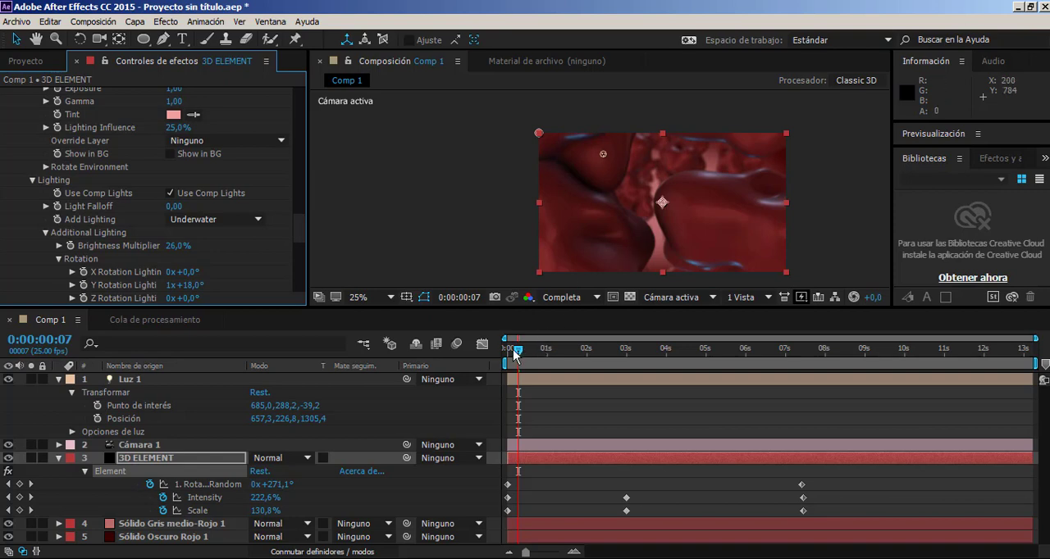
left_click_drag(517, 352, 787, 420)
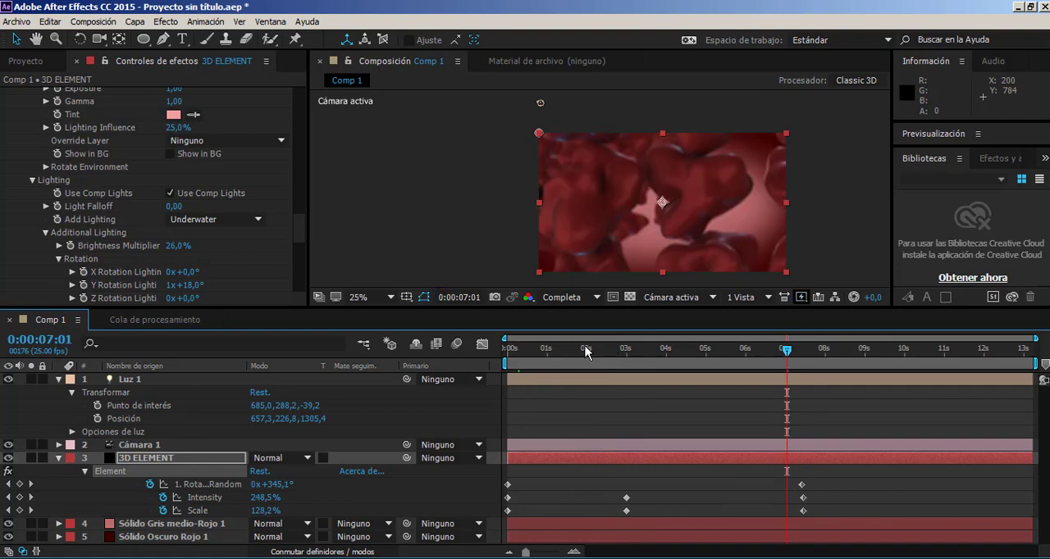
left_click_drag(540, 355, 485, 348)
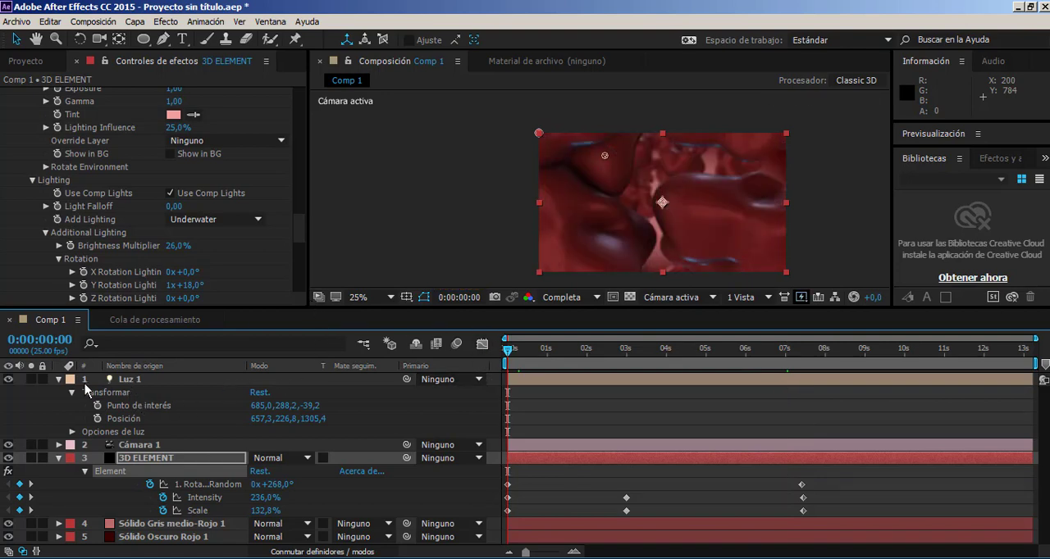
Precompose the light, camera, 3D ELEMENT and both solid layers into a composition named COMPOSICION_01, transferring all attributes.
left_click(57, 379)
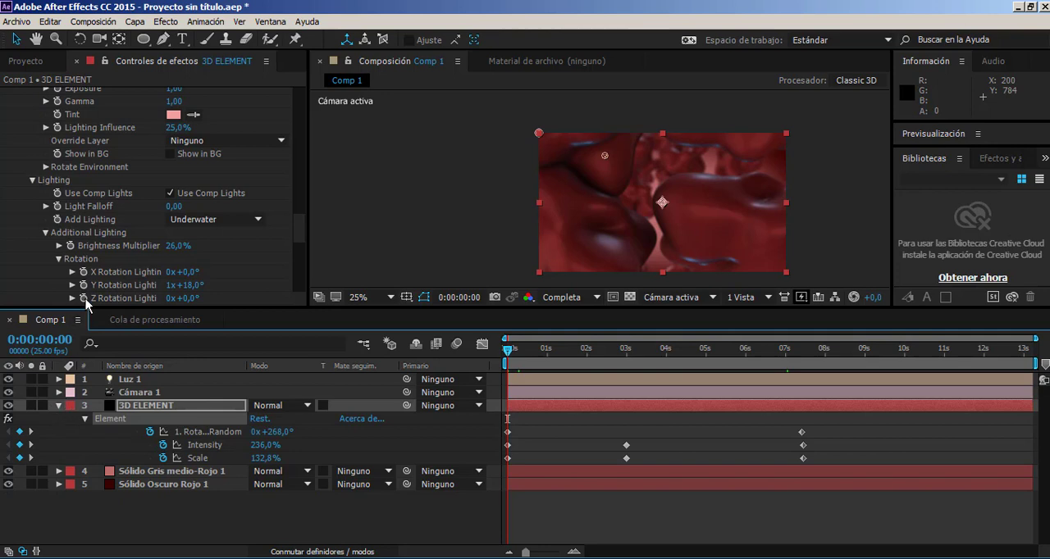
left_click(26, 62)
left_click(58, 406)
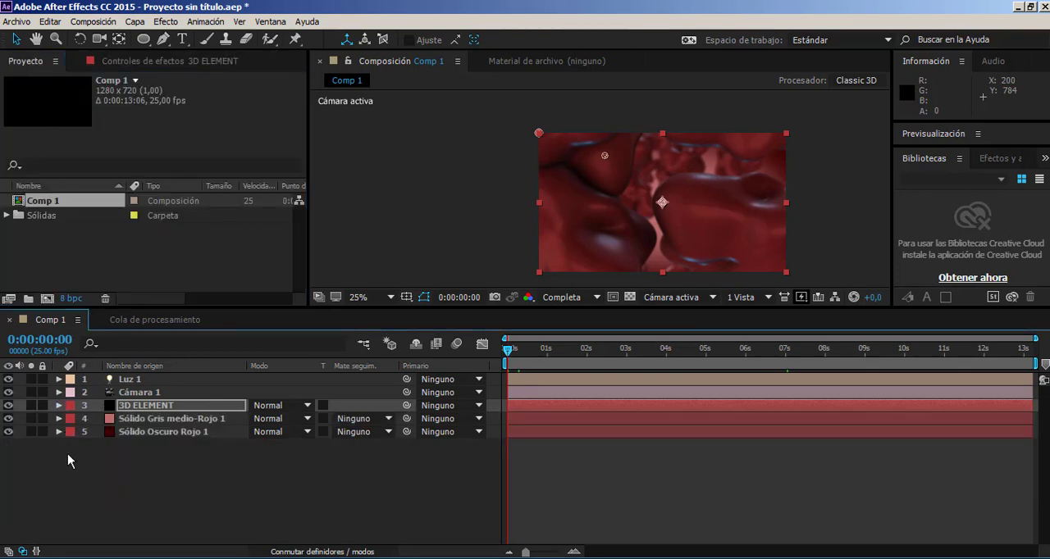
left_click(130, 380)
left_click(145, 436, "shift")
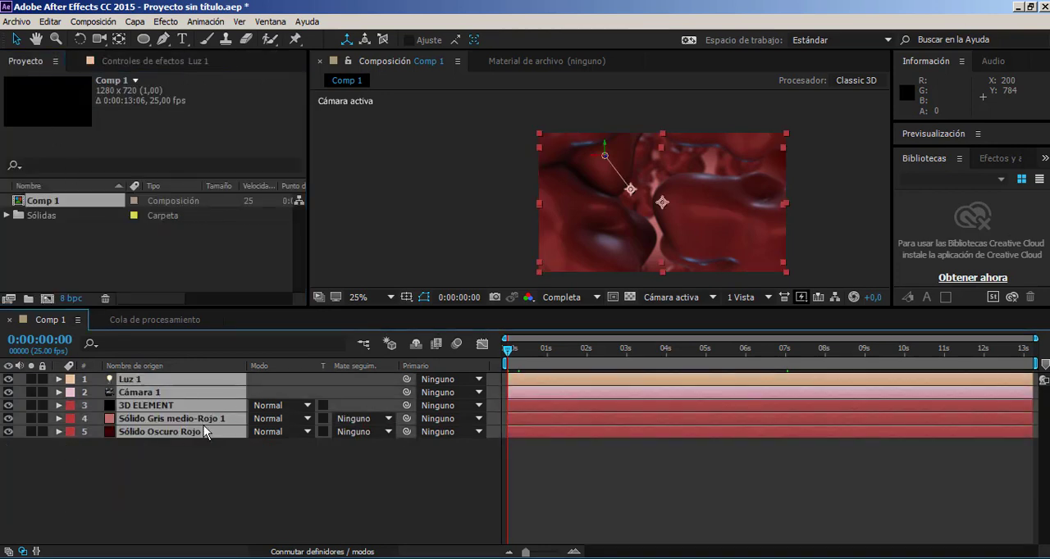
right_click(190, 414)
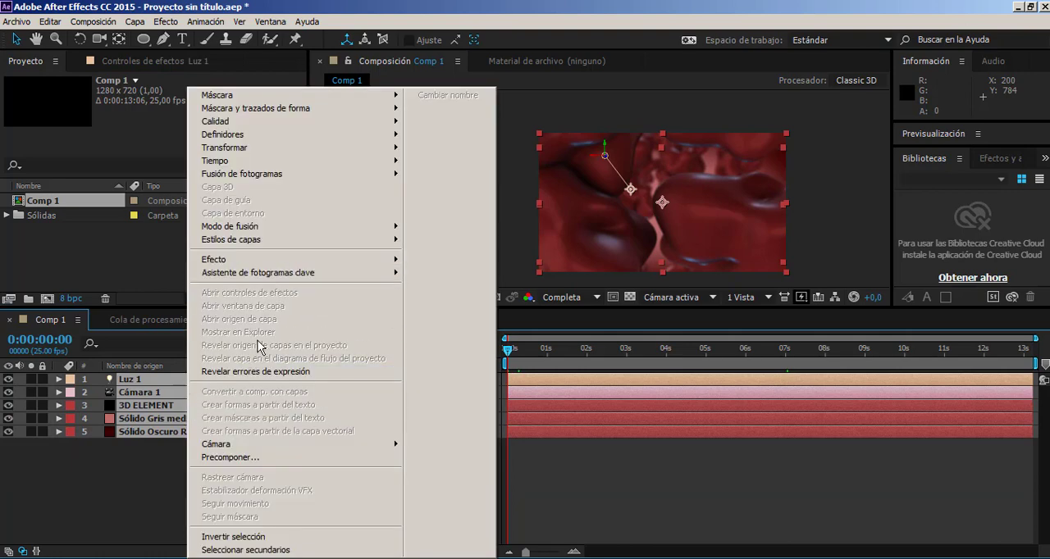
left_click(261, 457)
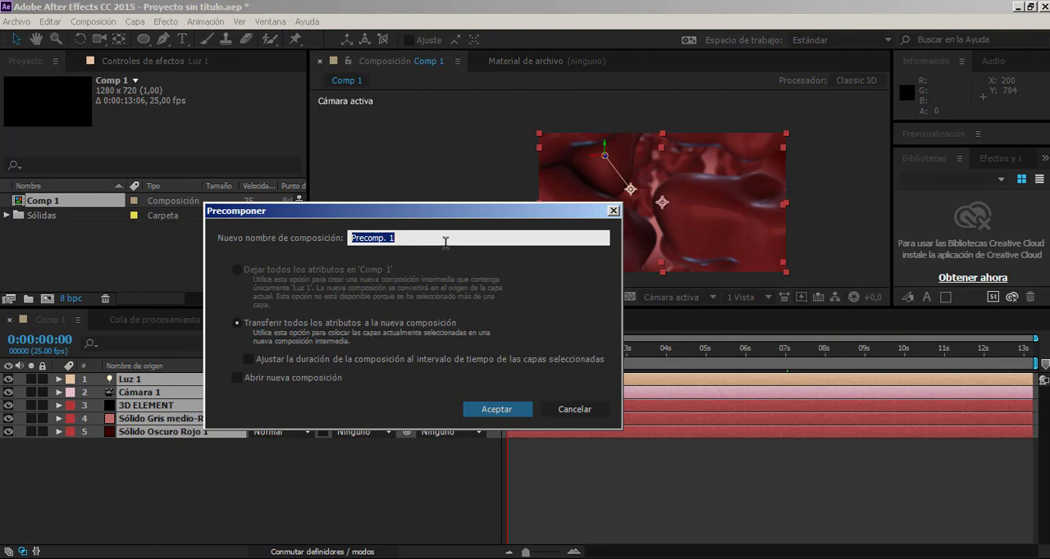
type("COMPOSICION_01")
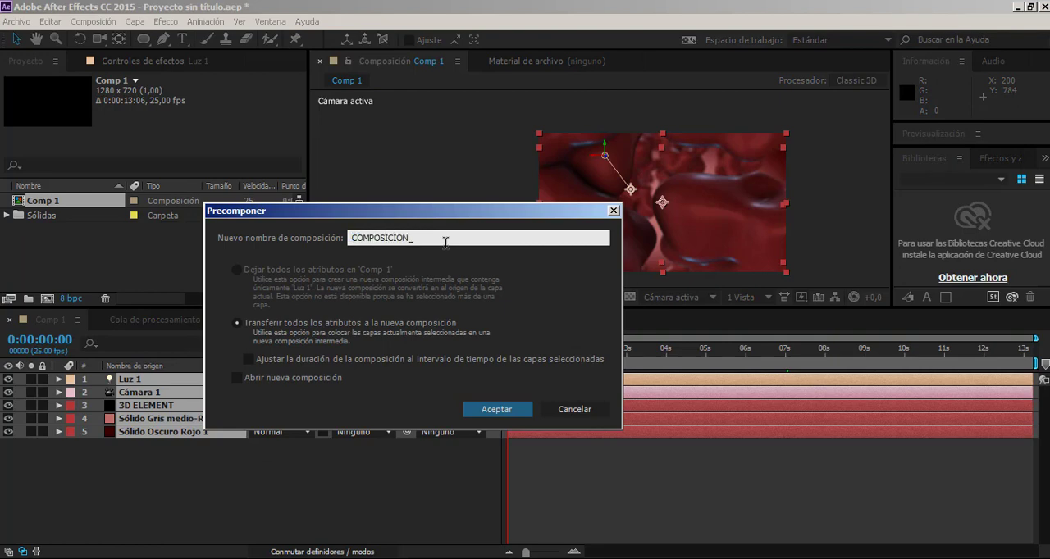
left_click(495, 409)
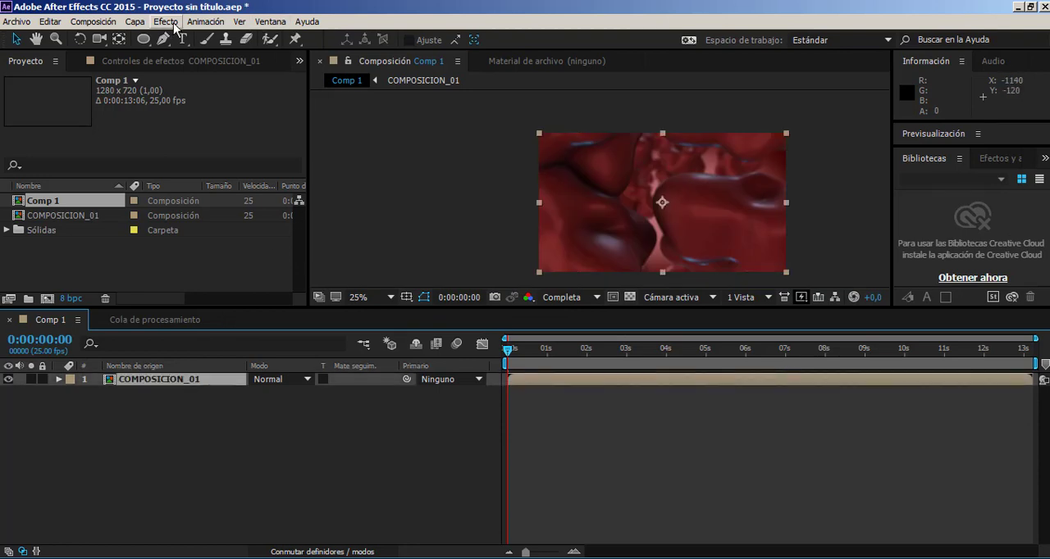
Create a new adjustment layer above COMPOSICION_01 in Comp 1.
left_click(135, 22)
mouse_move(144, 37)
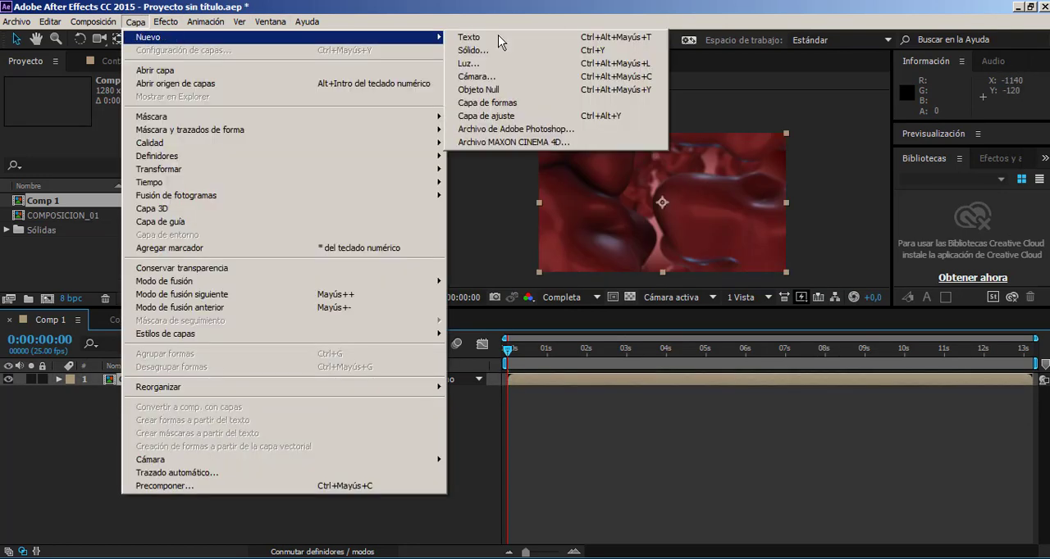
left_click(517, 117)
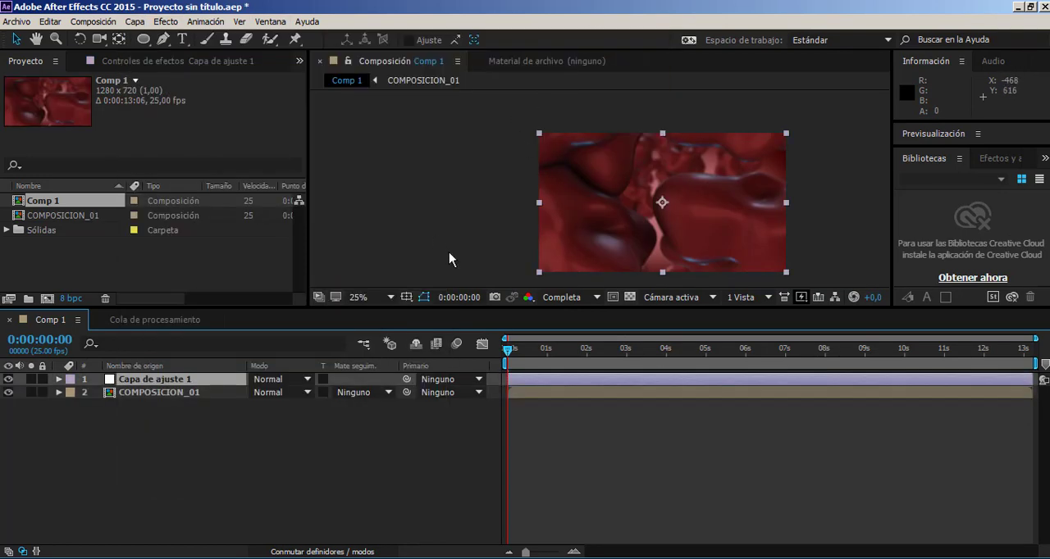
Apply the Magic Bullet Looks effect to the adjustment layer.
left_click(141, 62)
right_click(135, 178)
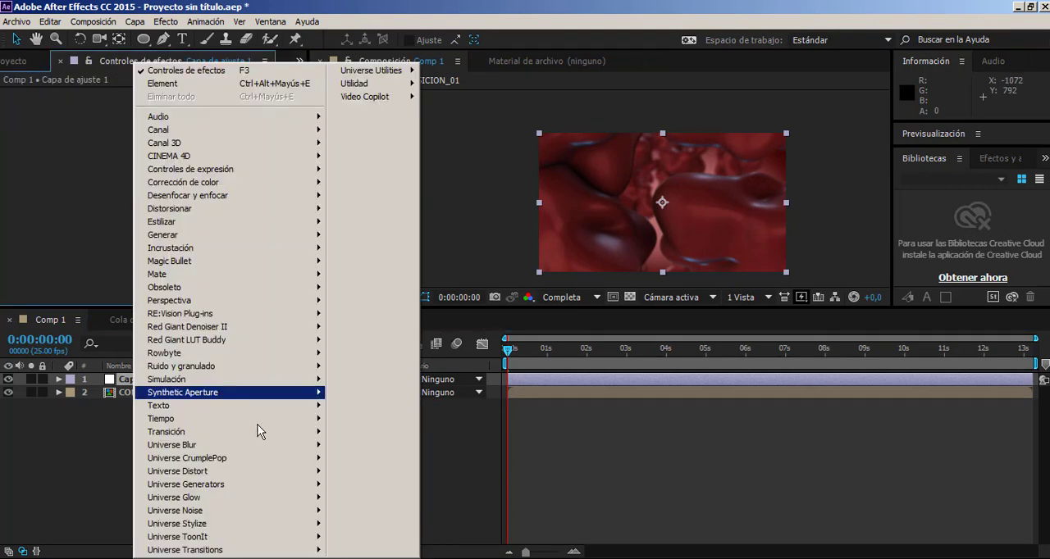
mouse_move(207, 263)
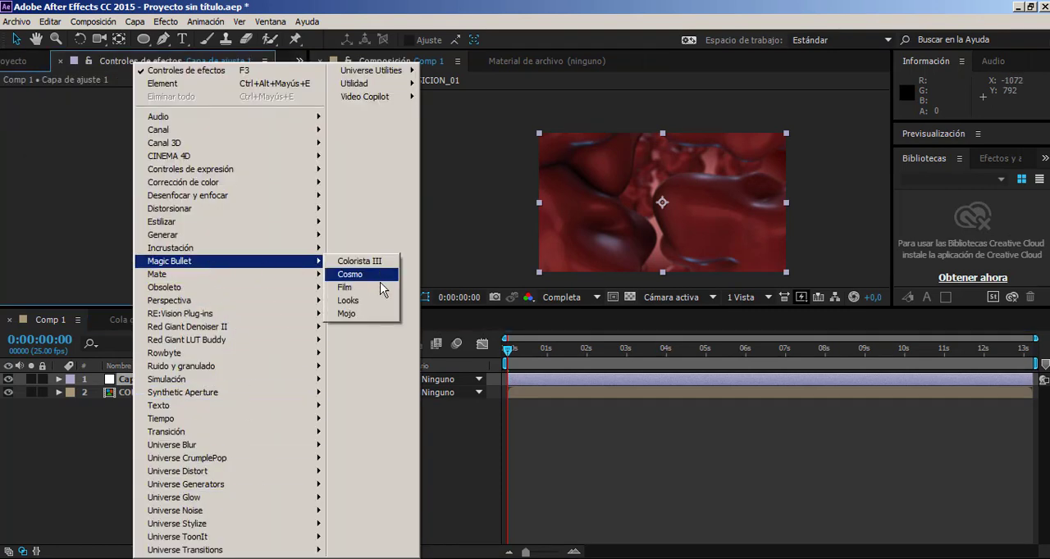
left_click(377, 302)
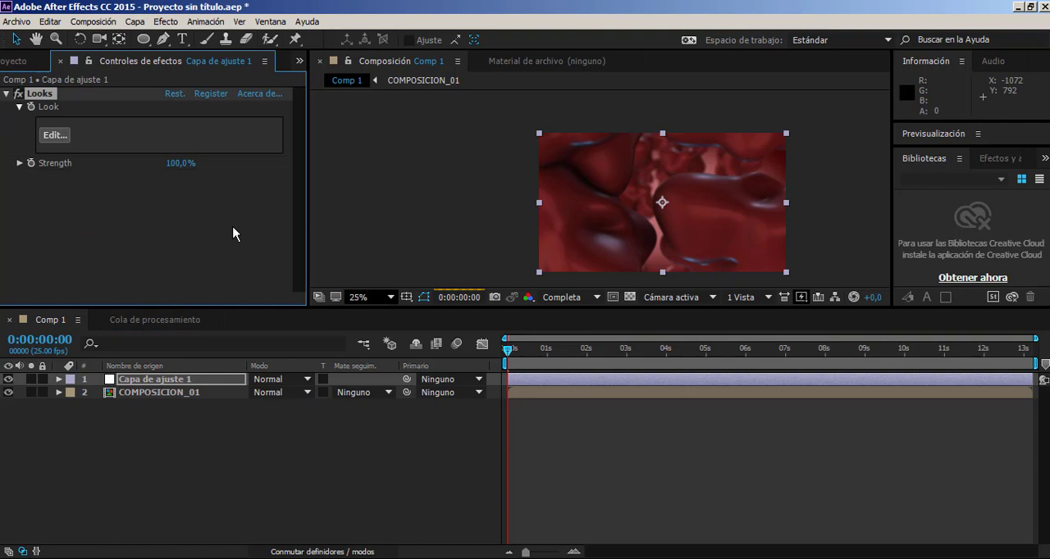
Open the Looks editor for the adjustment layer's effect and preview Blockbuster looks such as Elevator Fight and Classic Epic.
left_click(55, 134)
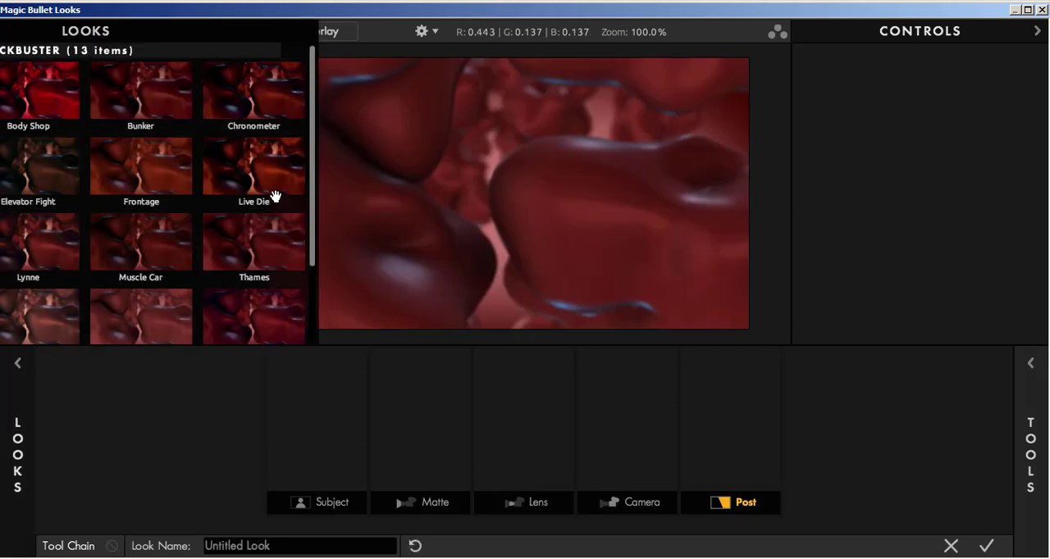
left_click(282, 195)
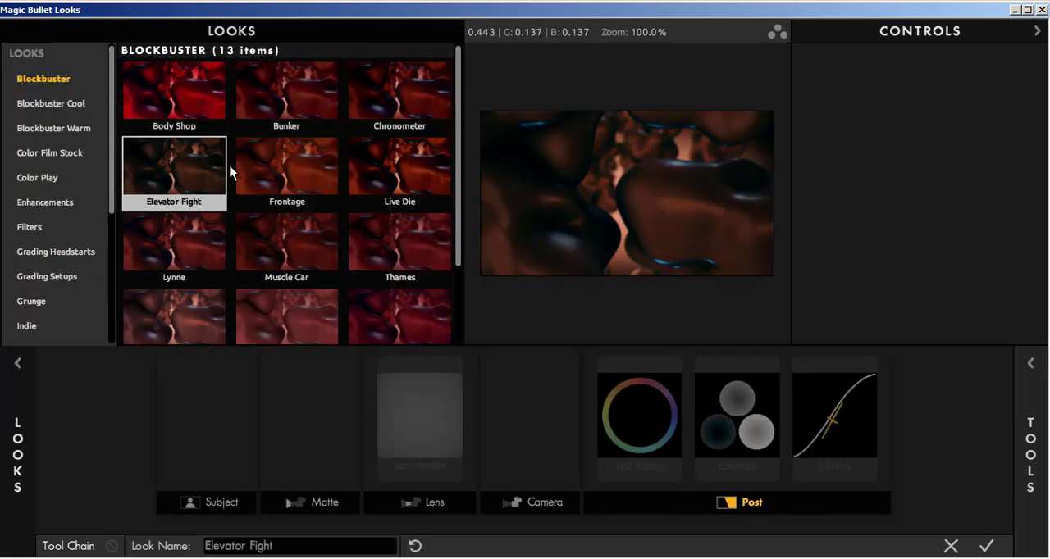
left_click(292, 320)
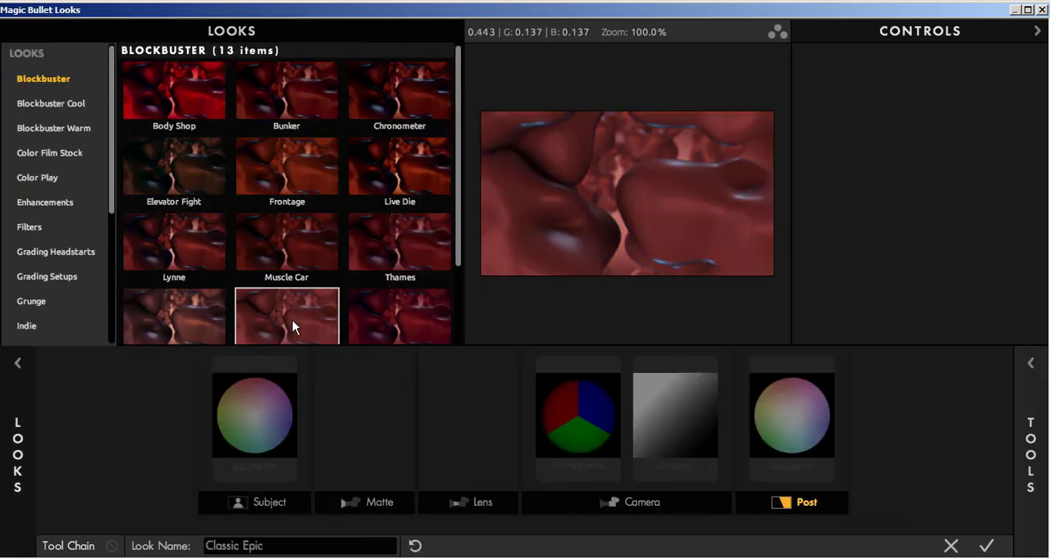
scroll(288, 310, "down", 2)
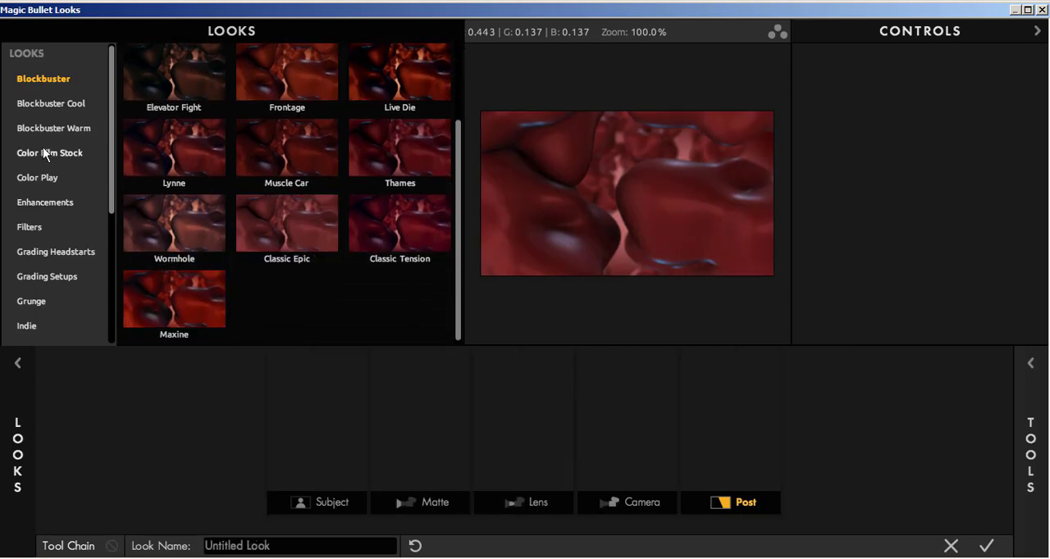
Apply the Cat Eye Relight look from the Filters category and accept it for the adjustment layer.
left_click(30, 230)
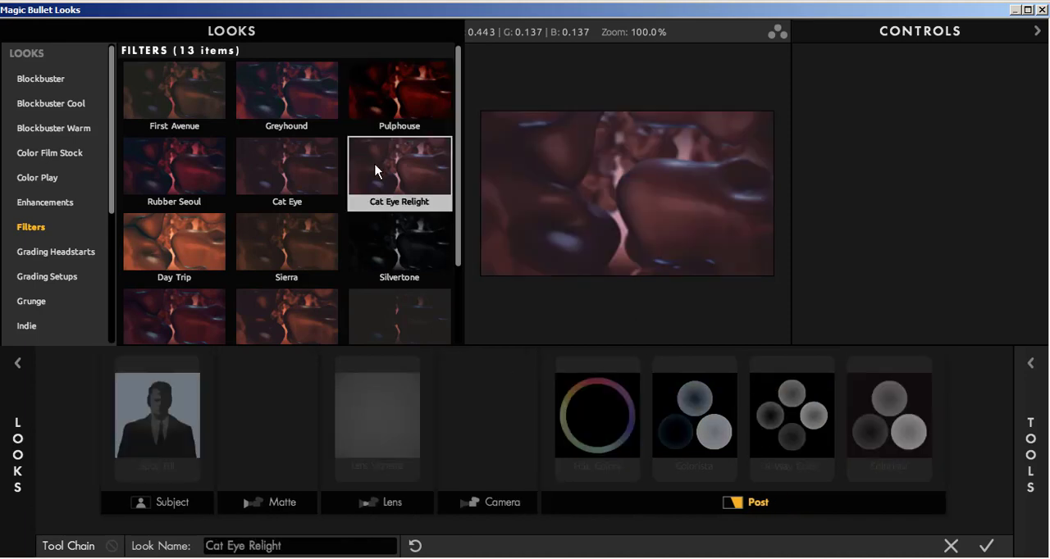
scroll(345, 180, "down", 3)
scroll(337, 192, "up", 3)
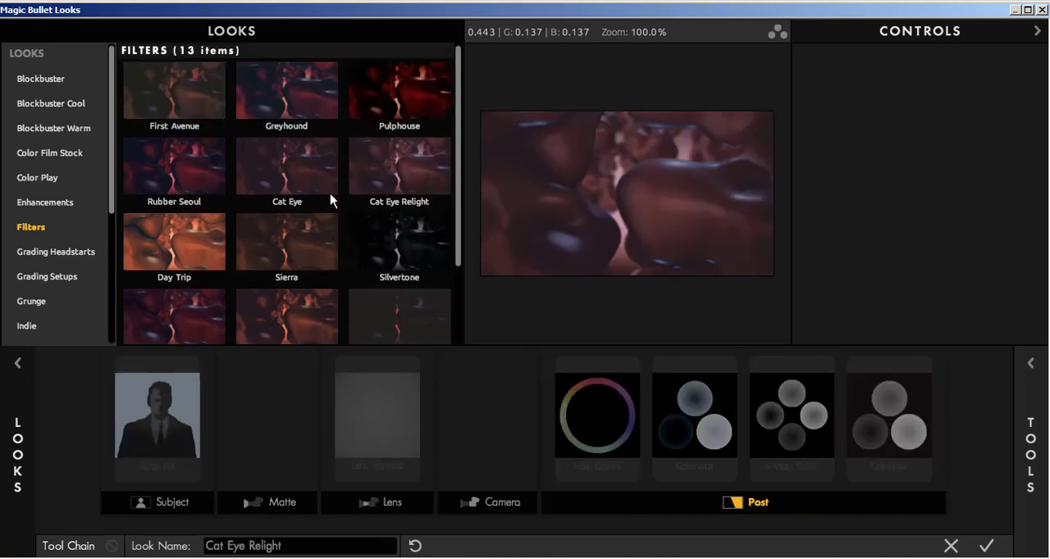
left_click(386, 166)
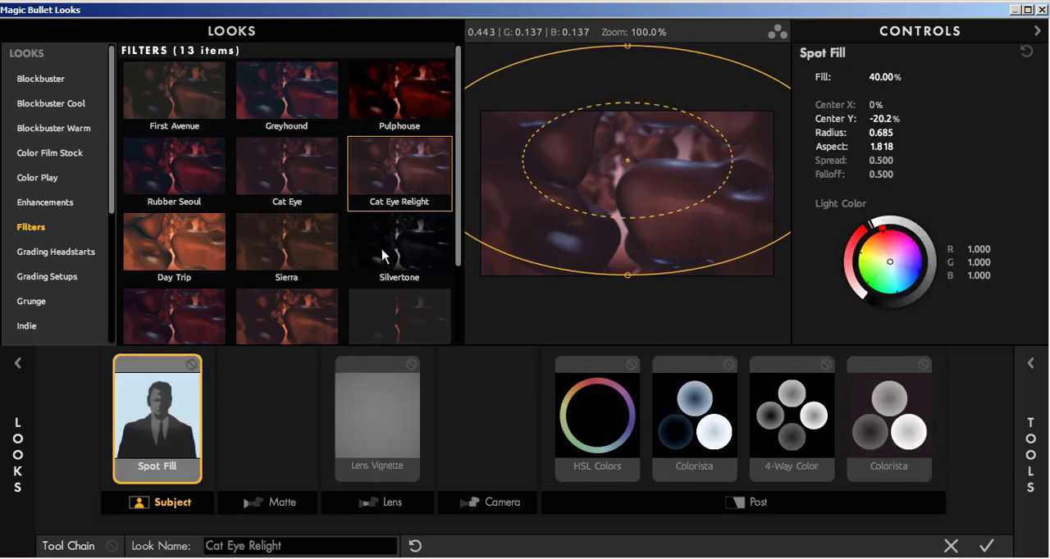
left_click(986, 545)
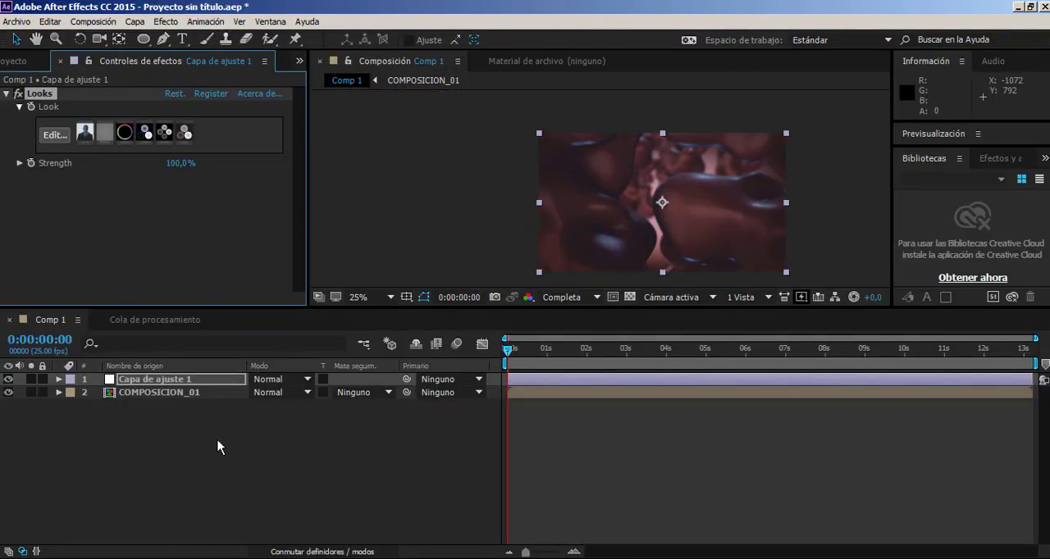
Set the adjustment layer's opacity to 50% and check the softened grade up close in the composition.
scroll(600, 189, "up", 1)
scroll(722, 240, "down", 1)
key("t")
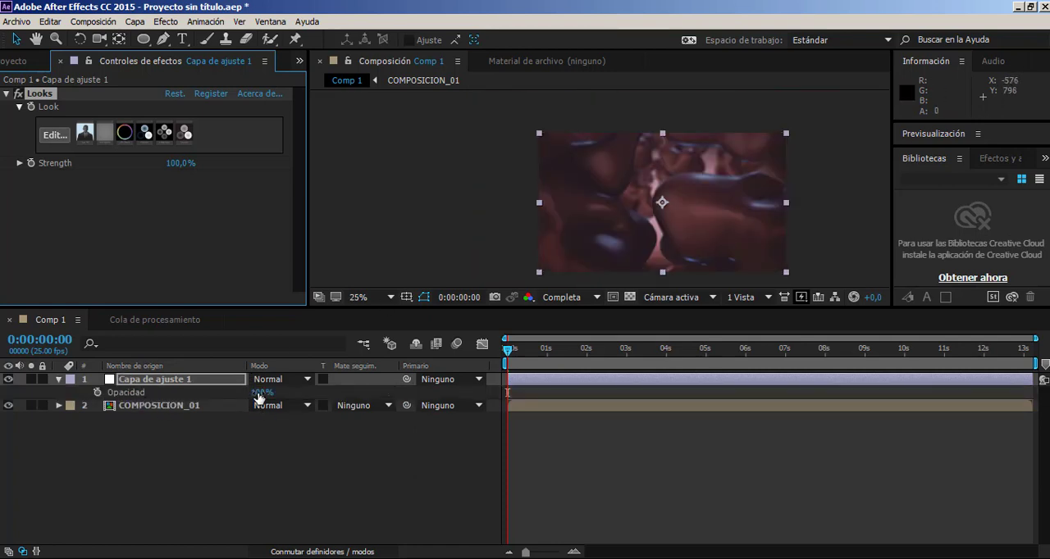
left_click(267, 391)
key("Return")
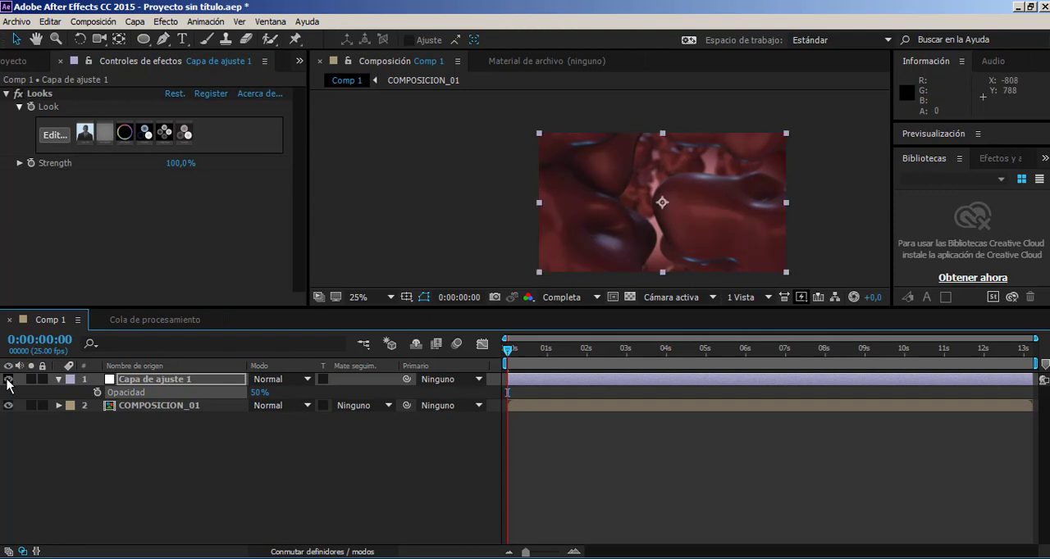
scroll(683, 209, "up", 3)
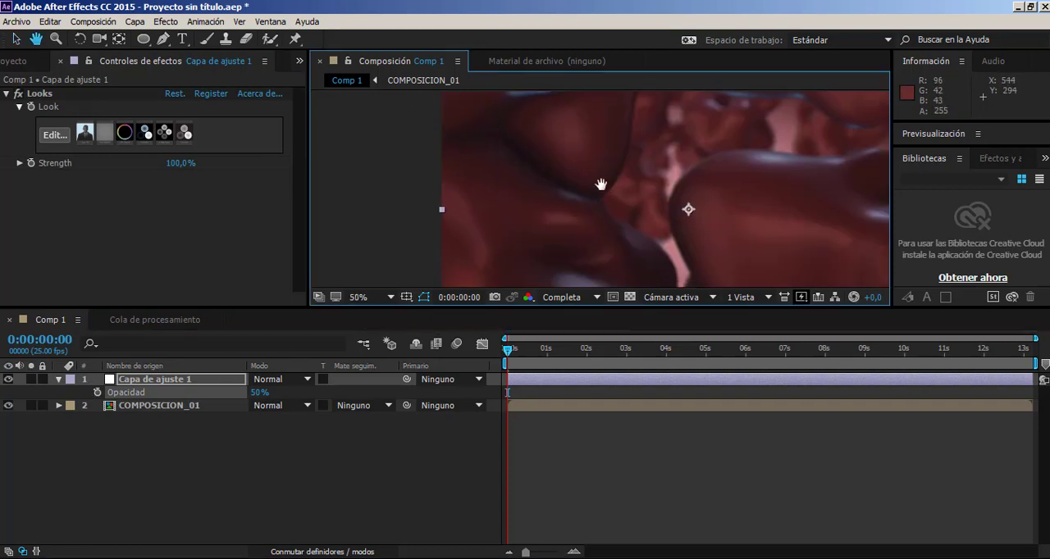
scroll(628, 239, "down", 3)
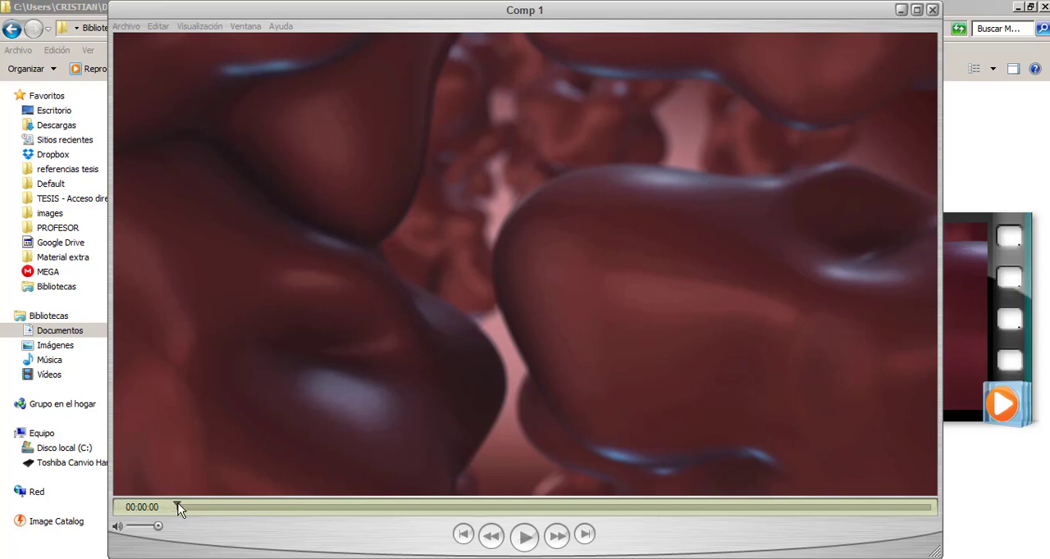
Scrub through the beginning of the rendered Comp 1 movie in the video player.
left_click_drag(178, 506, 9, 502)
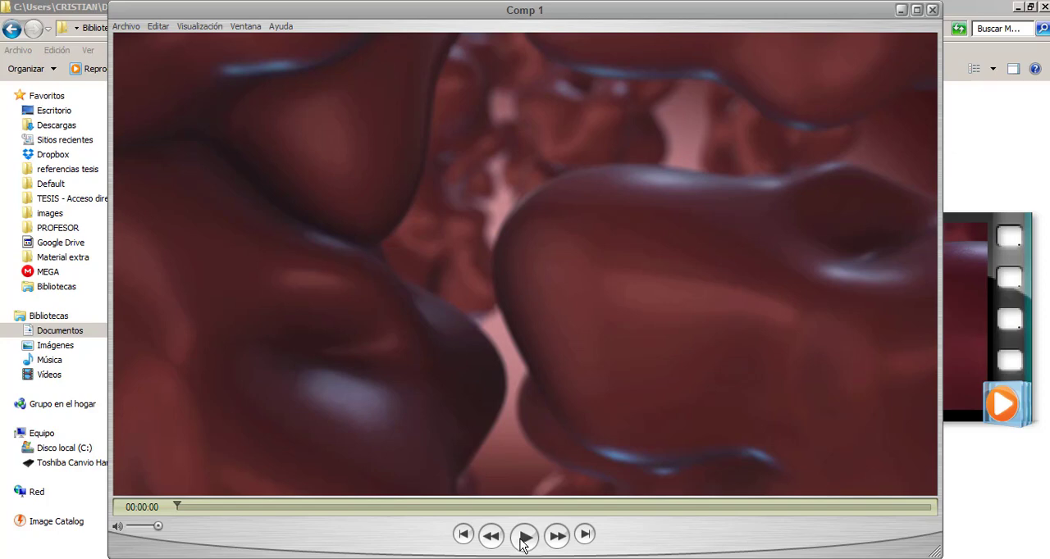
left_click(202, 509)
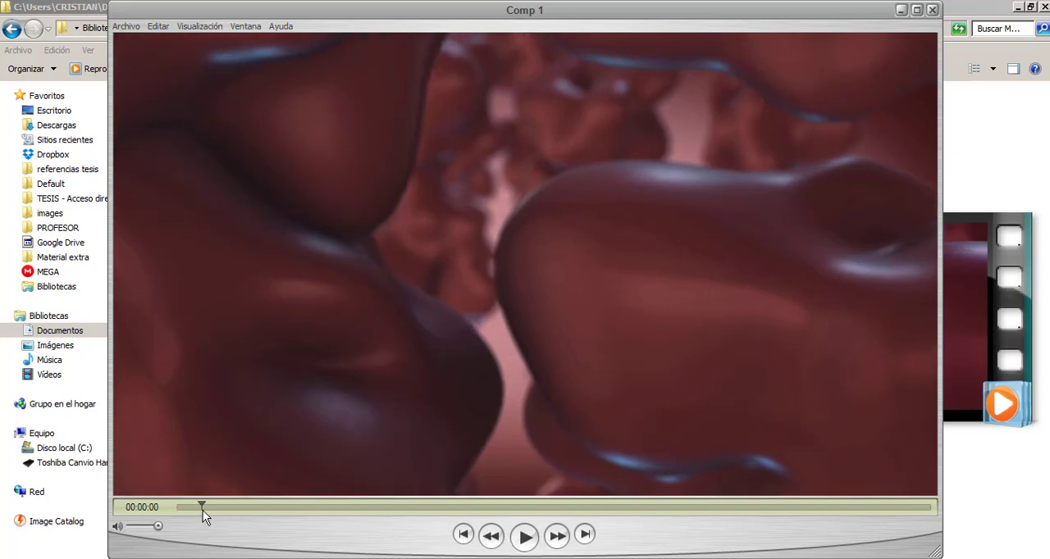